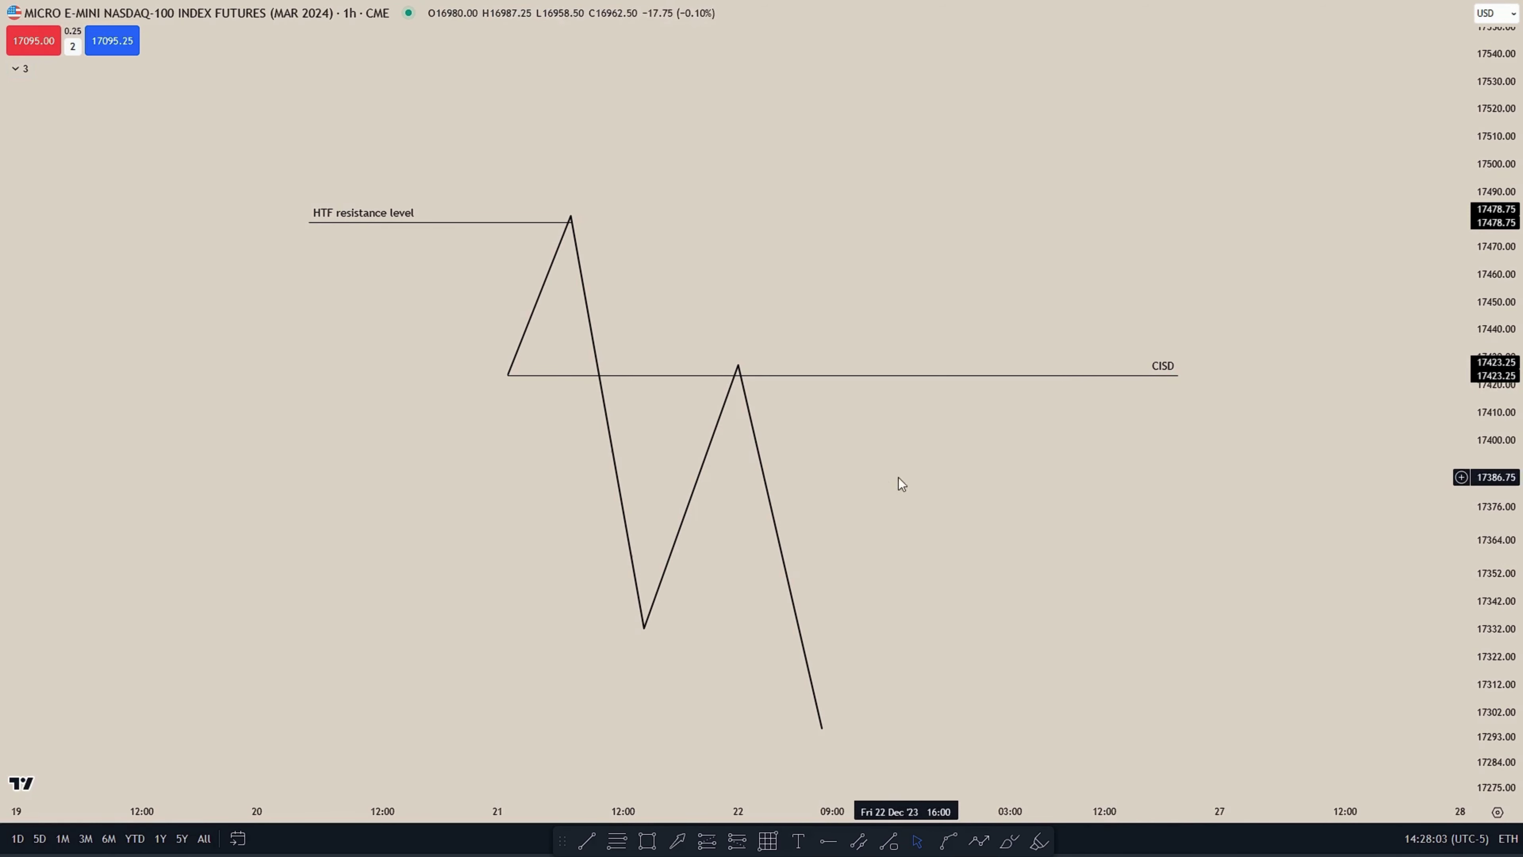
# - Examine the bearish schematic: the rise into the HTF resistance level, the drop through the CISD line and the retest
pyautogui.moveTo(851, 450); pyautogui.dragTo(836, 429)
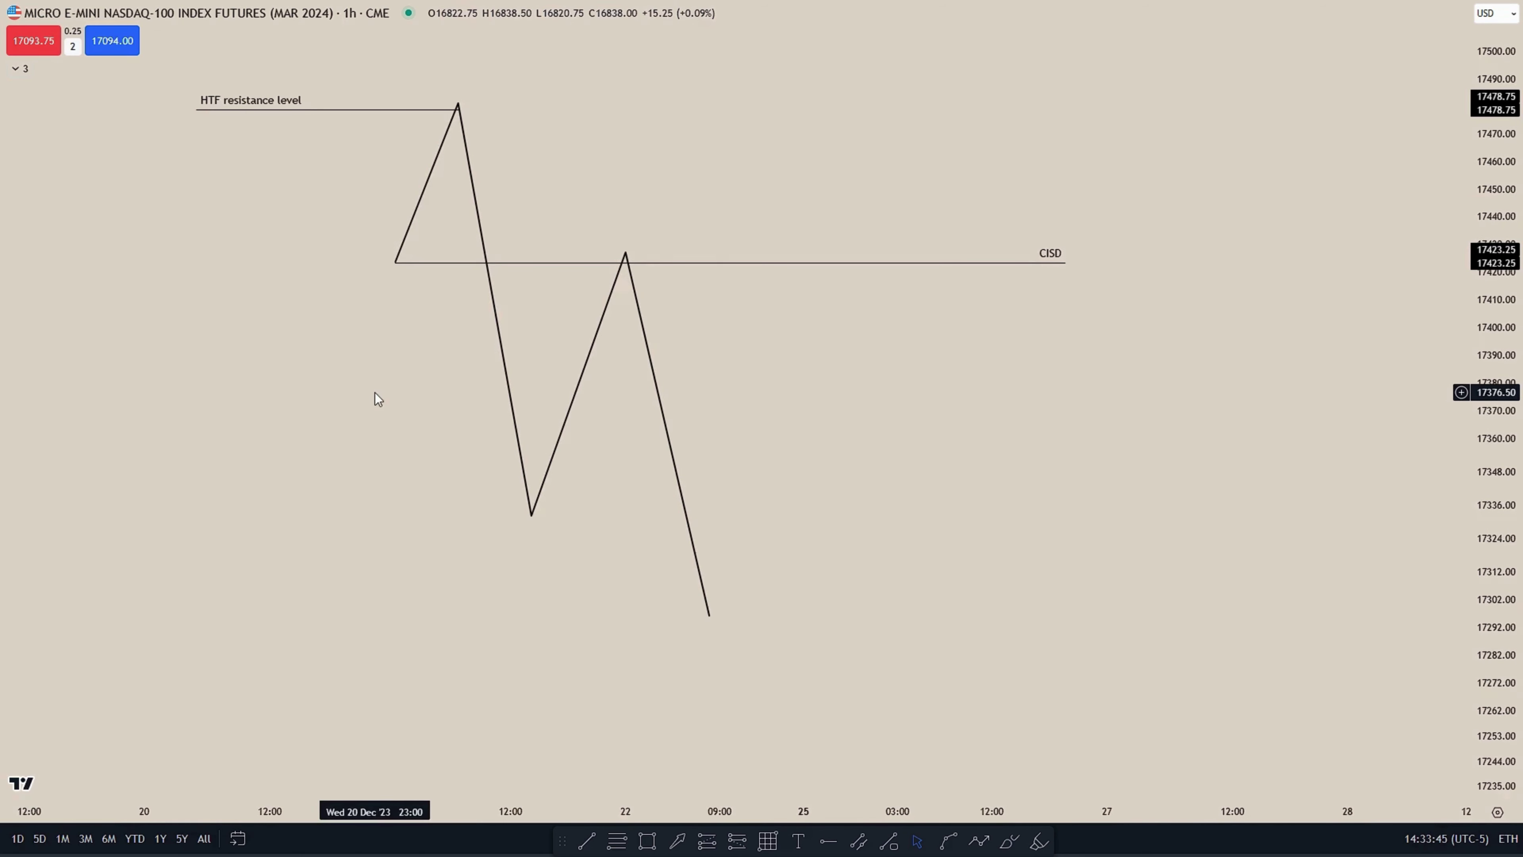
pyautogui.moveTo(375, 395); pyautogui.dragTo(418, 478)
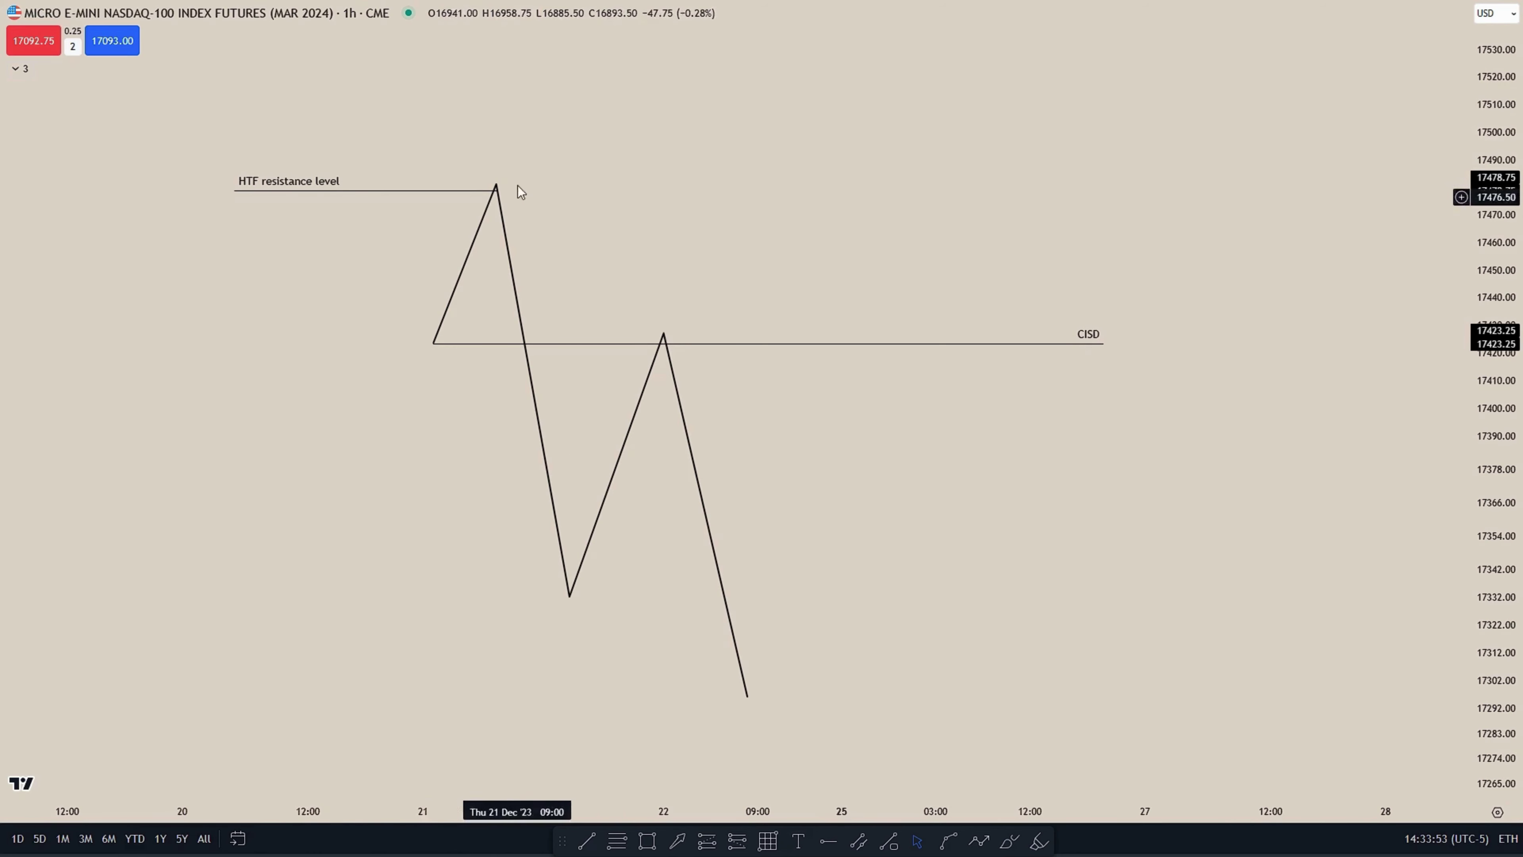
pyautogui.moveTo(367, 421)
pyautogui.mouseDown()
pyautogui.moveTo(330, 355)
pyautogui.moveTo(390, 420)
pyautogui.mouseUp()
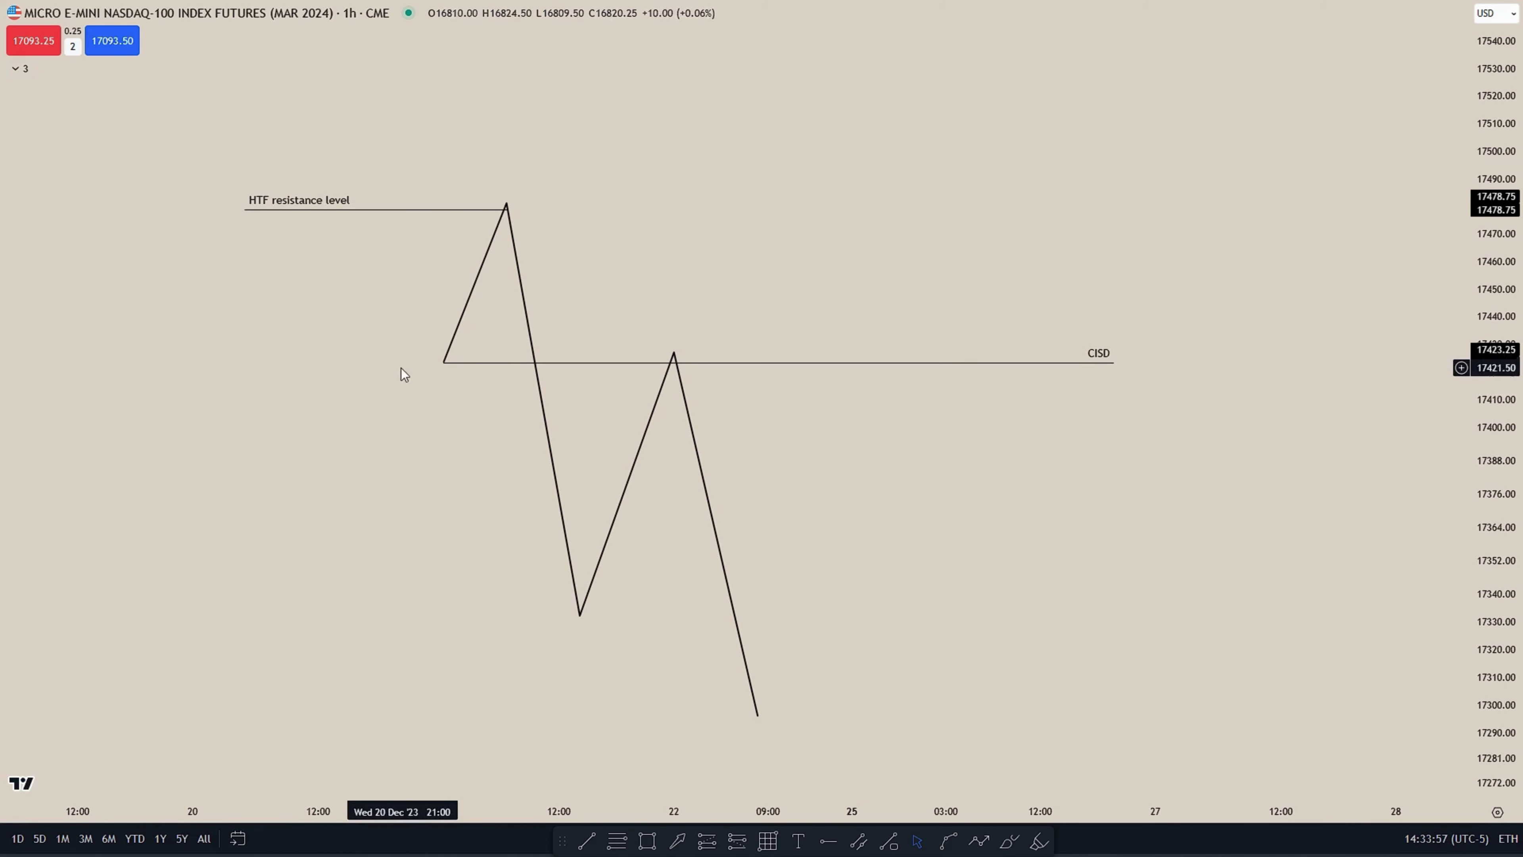
pyautogui.moveTo(371, 395); pyautogui.dragTo(375, 332)
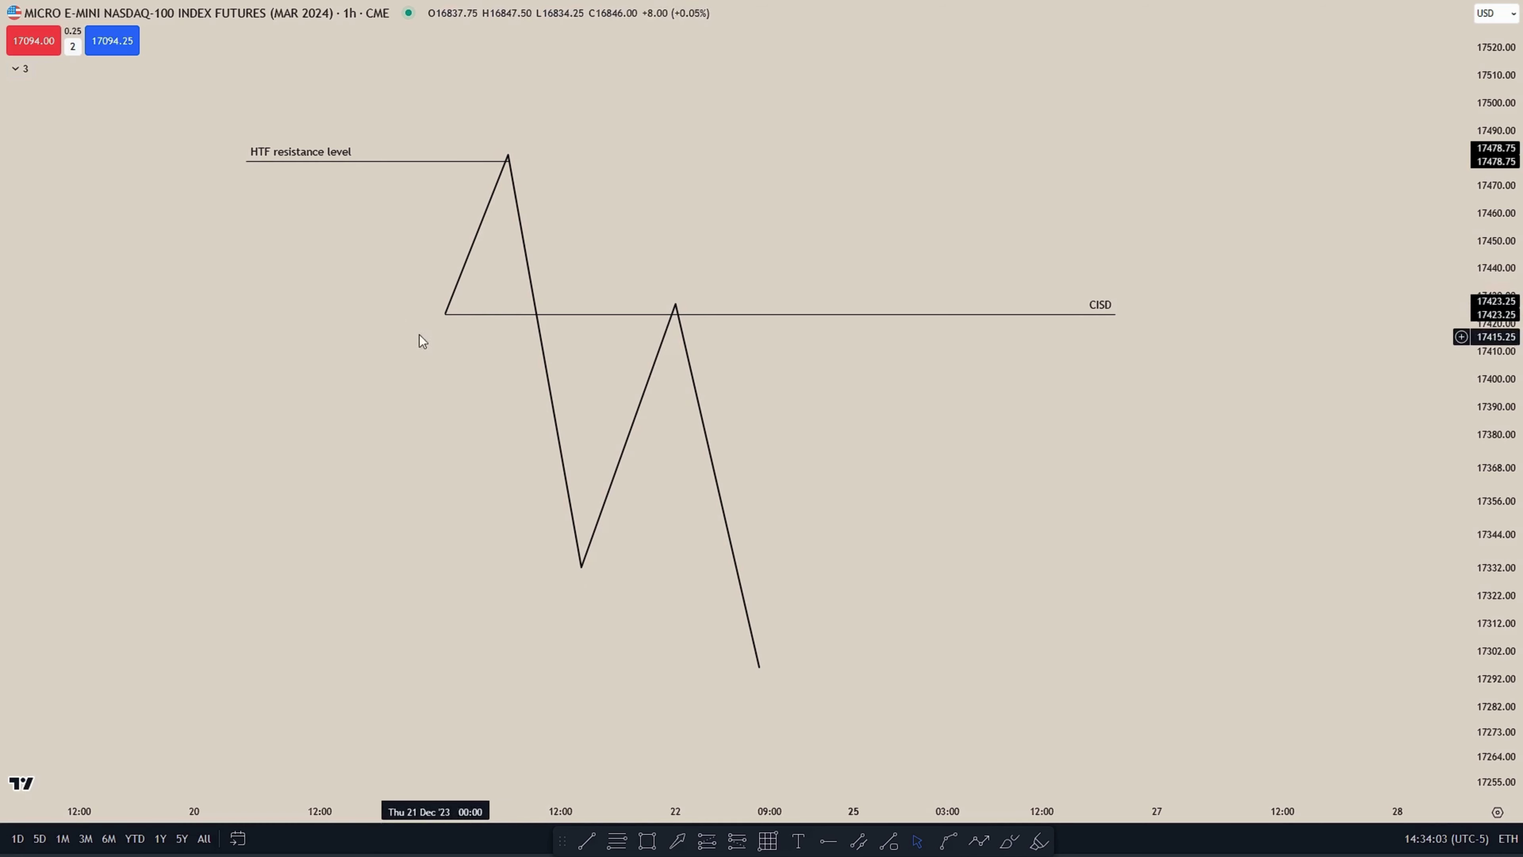
pyautogui.moveTo(493, 350)
pyautogui.mouseDown()
pyautogui.moveTo(523, 343)
pyautogui.moveTo(497, 372)
pyautogui.mouseUp()
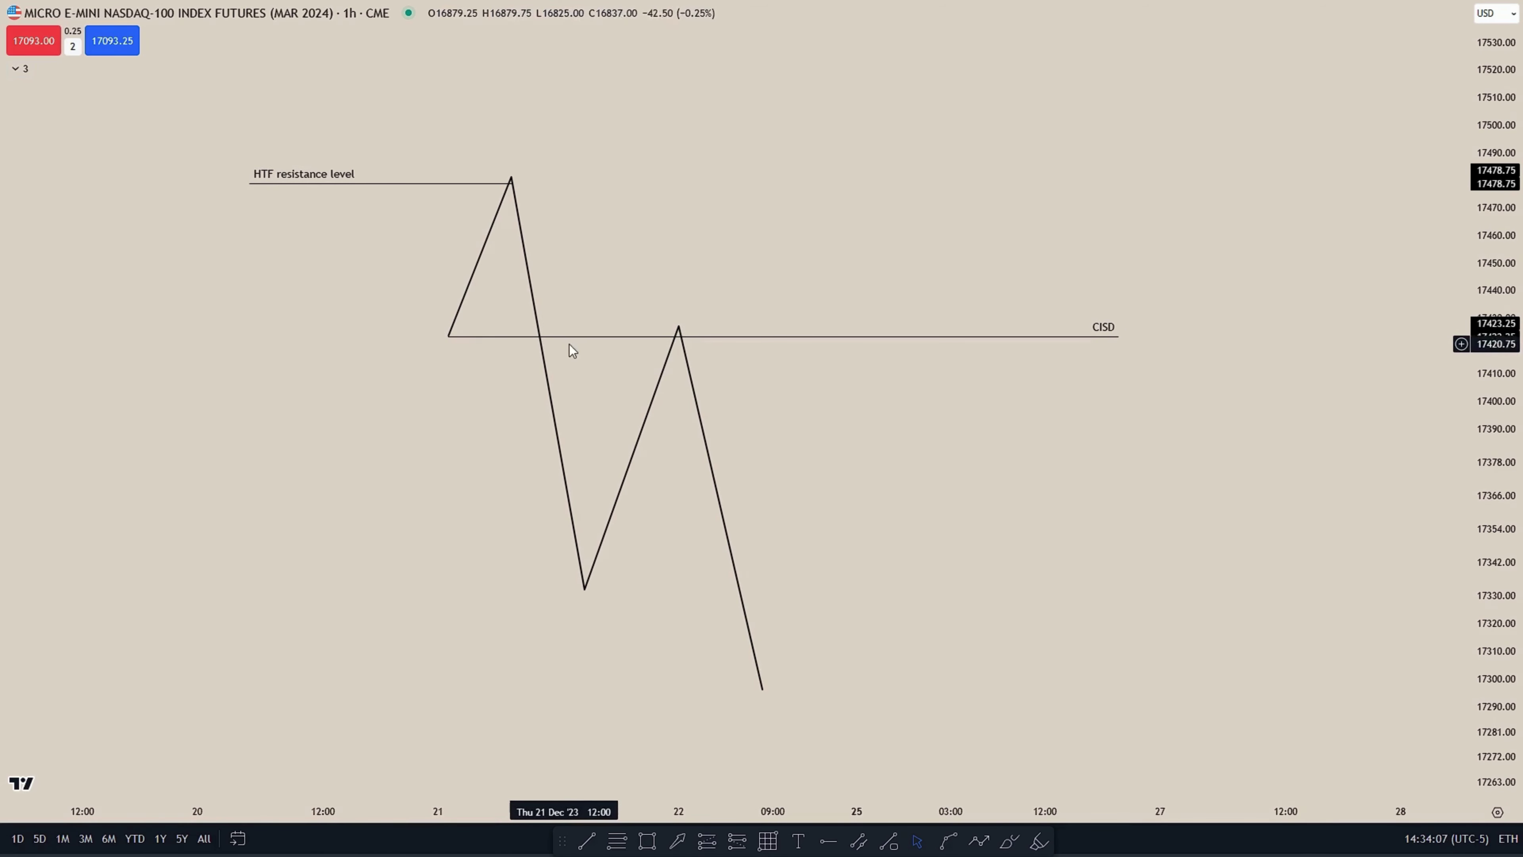
pyautogui.moveTo(429, 357); pyautogui.dragTo(381, 313)
pyautogui.moveTo(557, 252); pyautogui.dragTo(556, 255)
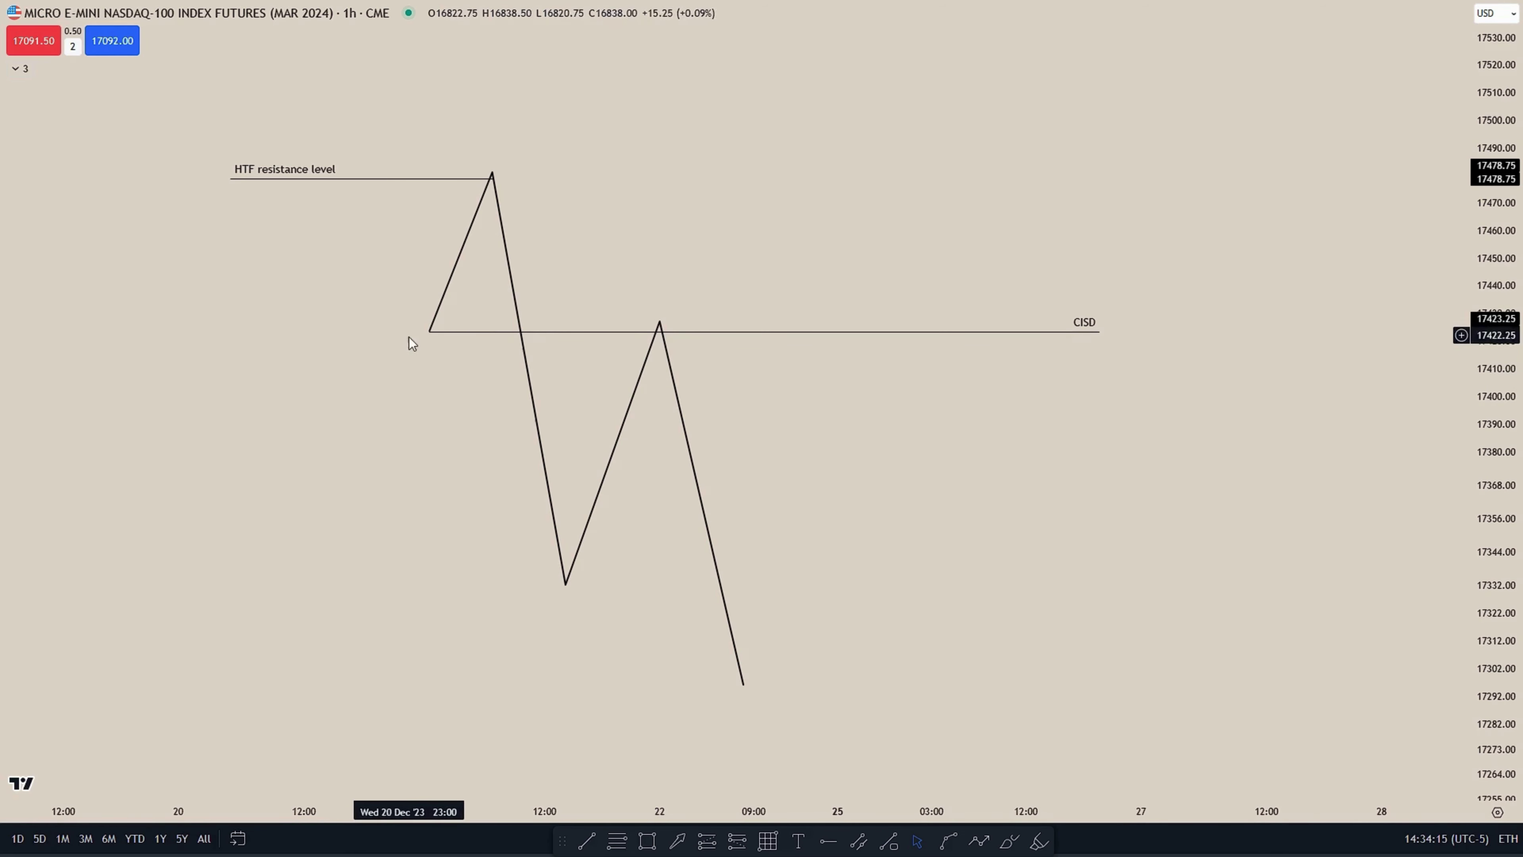
pyautogui.moveTo(443, 384); pyautogui.dragTo(443, 377)
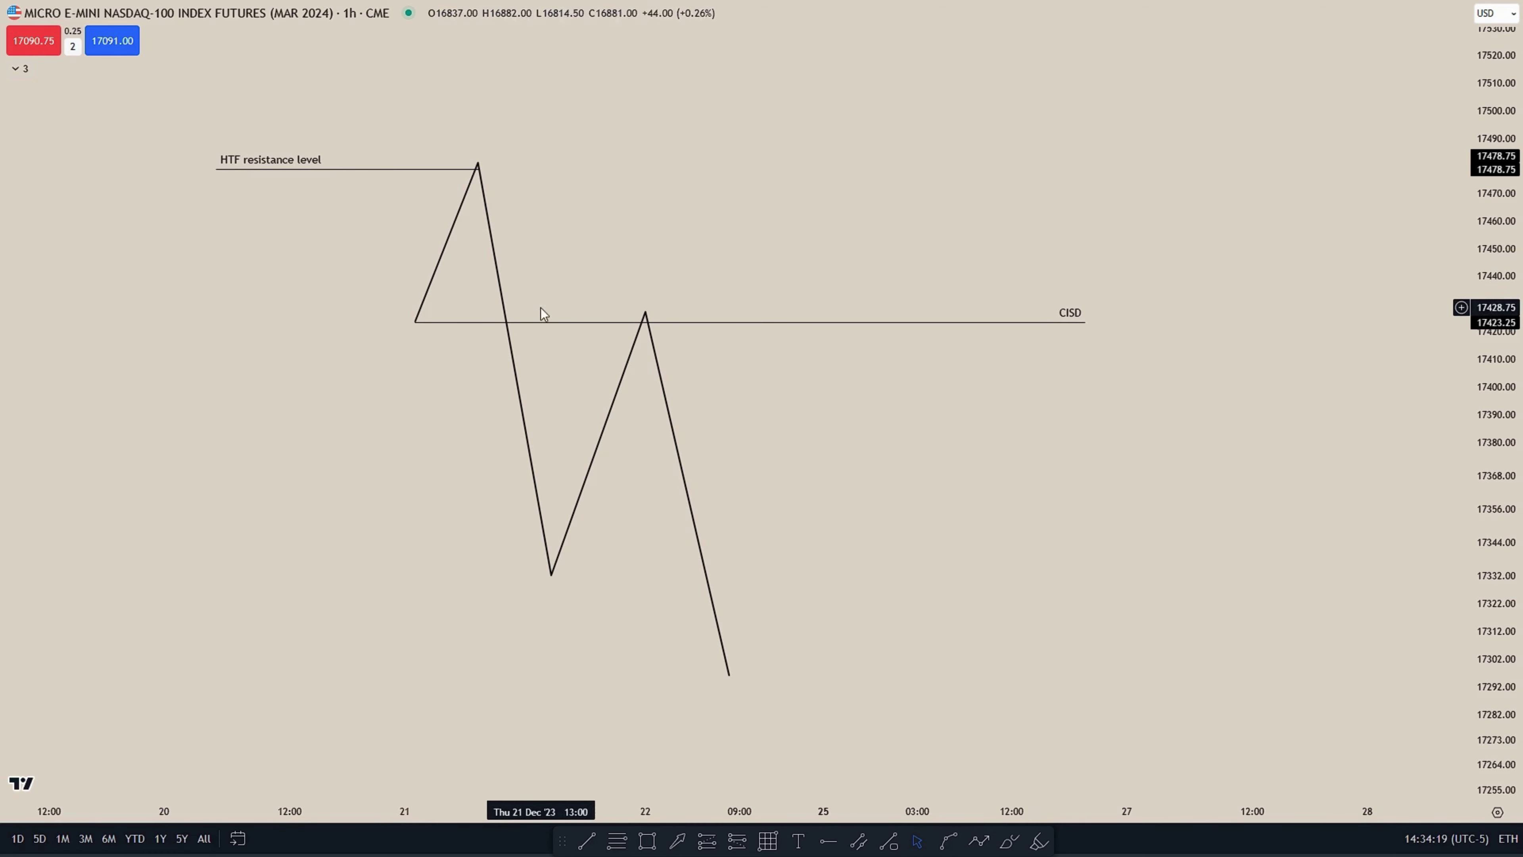
pyautogui.moveTo(621, 234)
pyautogui.mouseDown()
pyautogui.moveTo(629, 217)
pyautogui.moveTo(619, 228)
pyautogui.moveTo(643, 256)
pyautogui.moveTo(638, 232)
pyautogui.mouseUp()
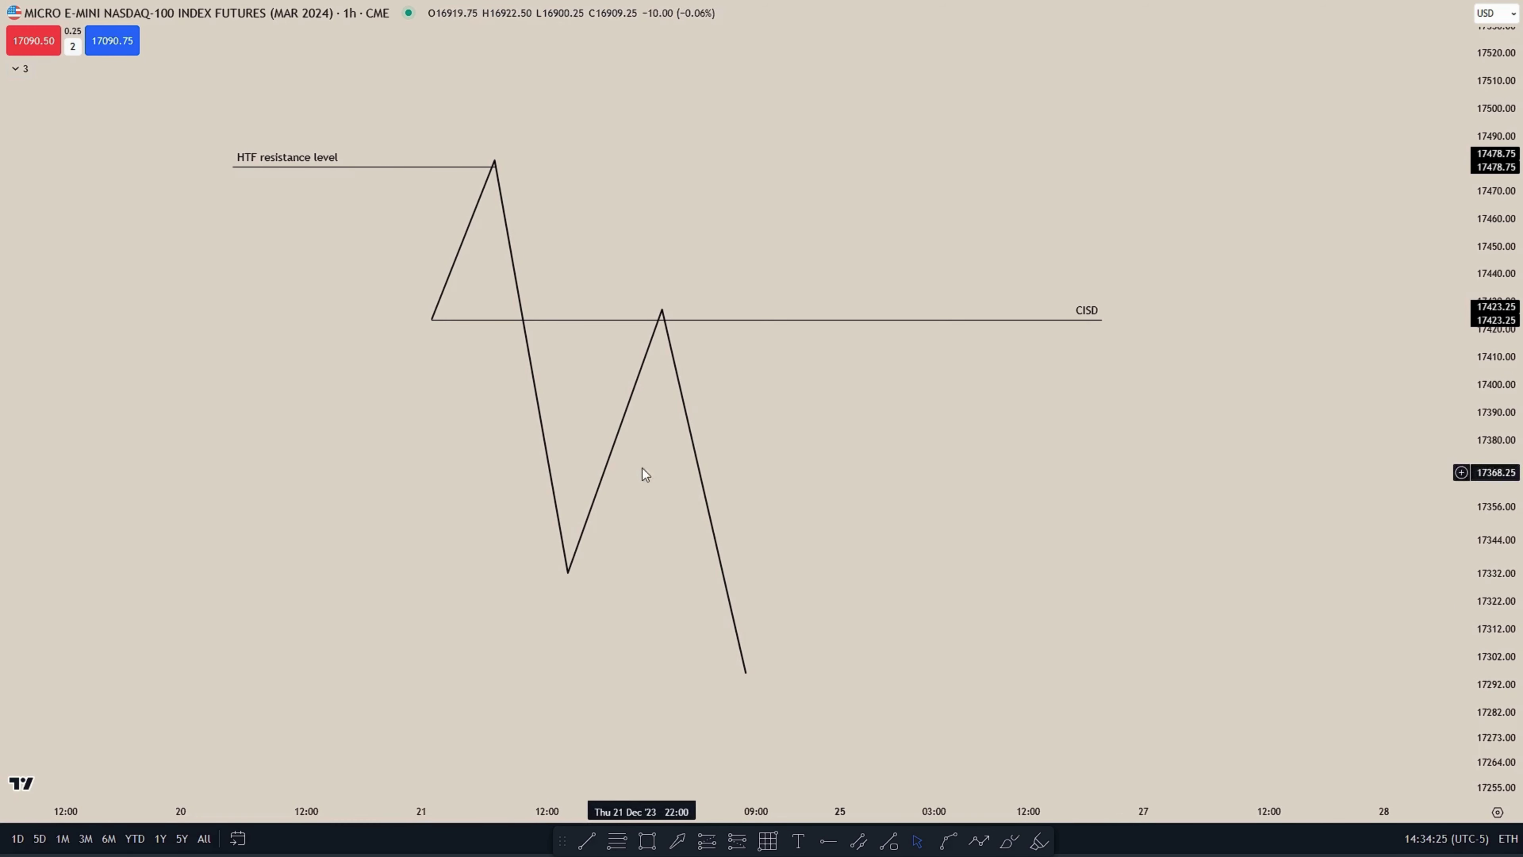
pyautogui.moveTo(636, 265); pyautogui.dragTo(652, 283)
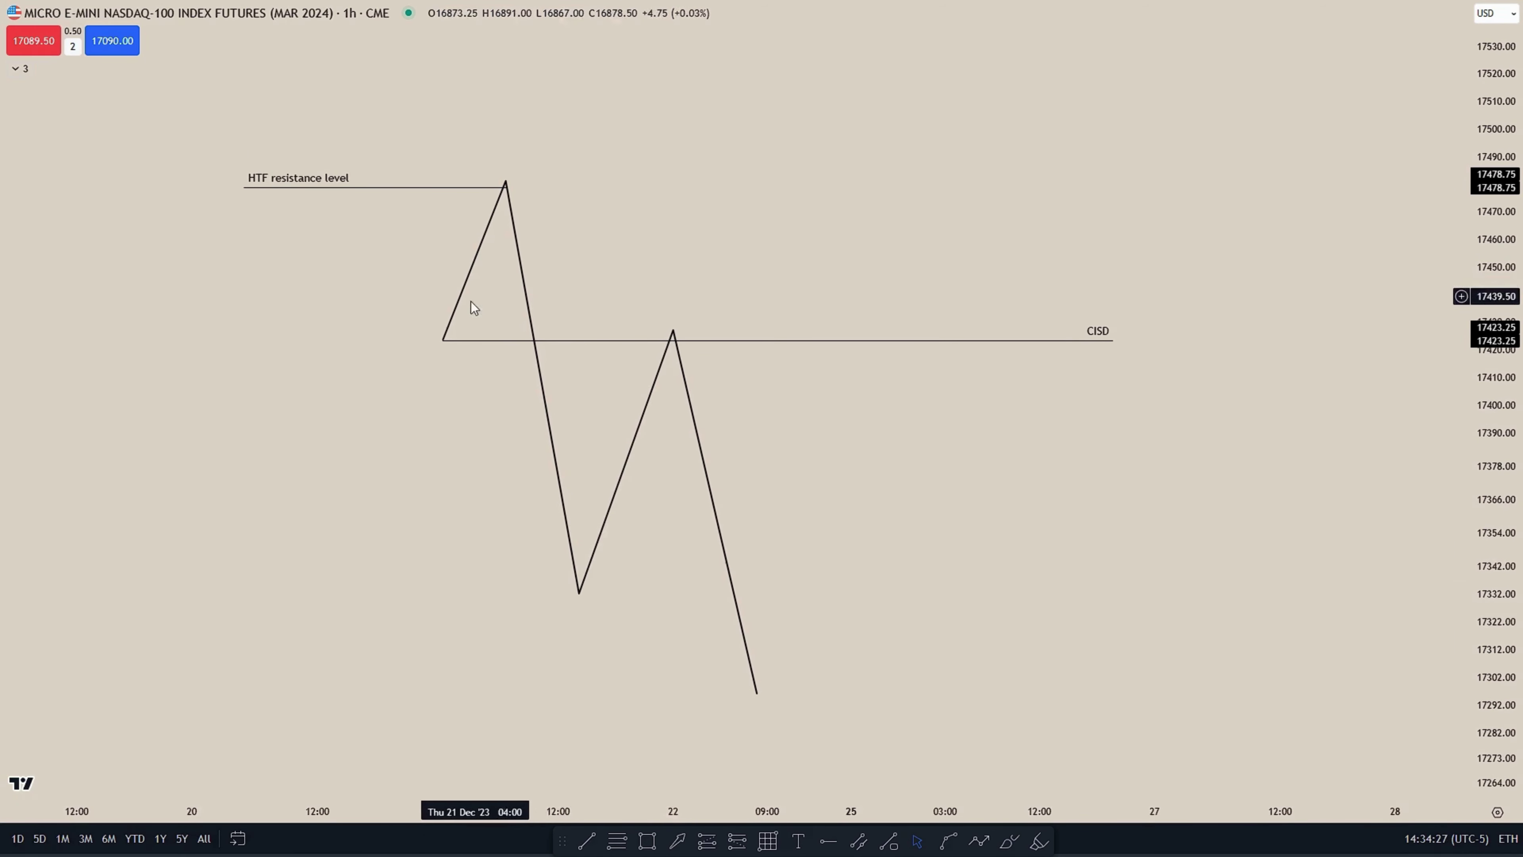
pyautogui.moveTo(628, 228); pyautogui.dragTo(631, 236)
pyautogui.moveTo(543, 204); pyautogui.dragTo(660, 171)
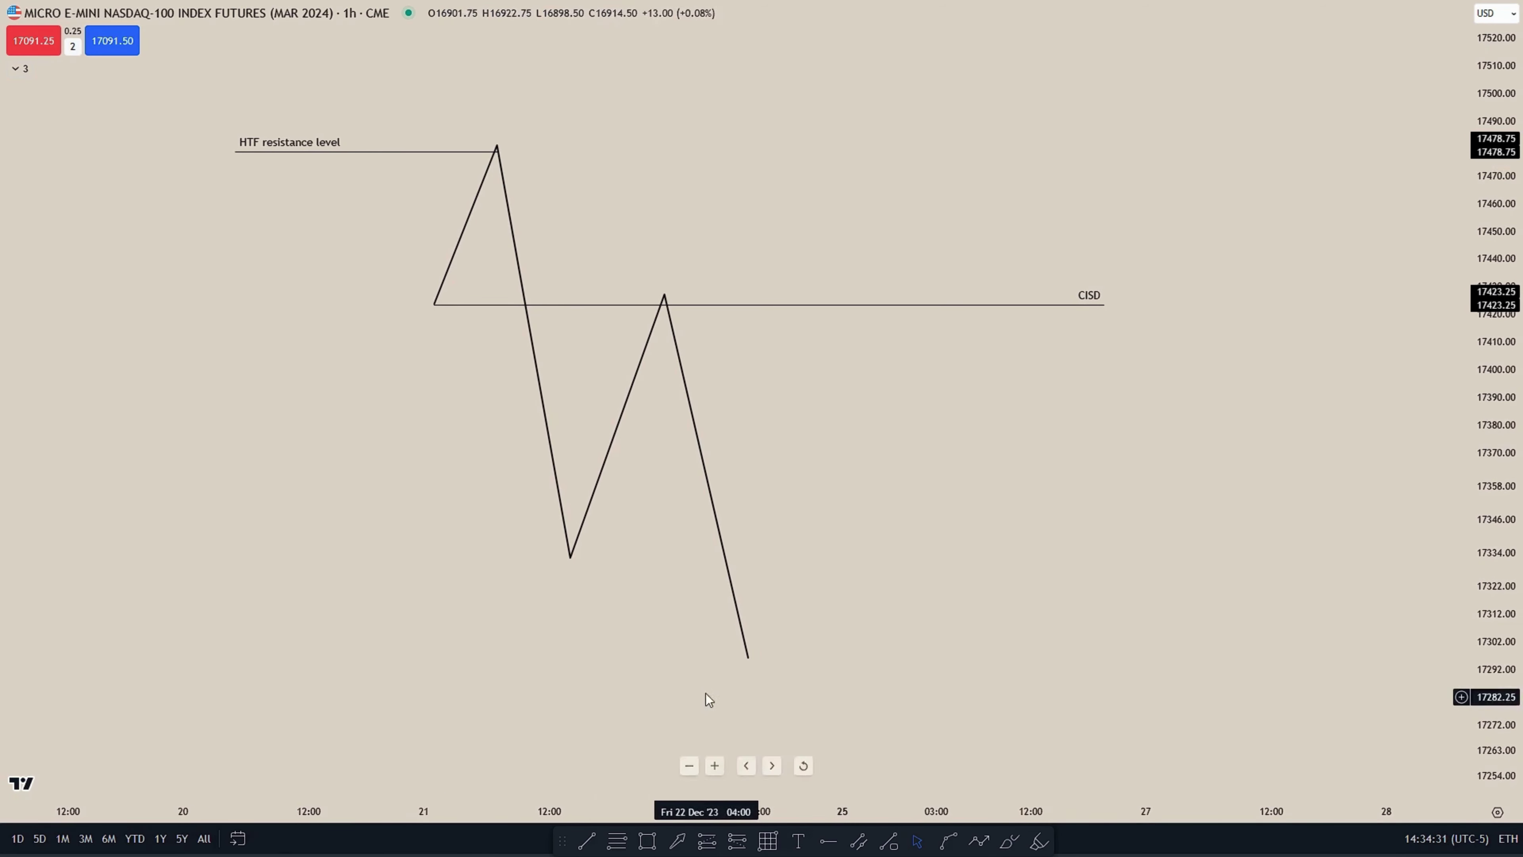
pyautogui.moveTo(637, 609); pyautogui.dragTo(634, 595)
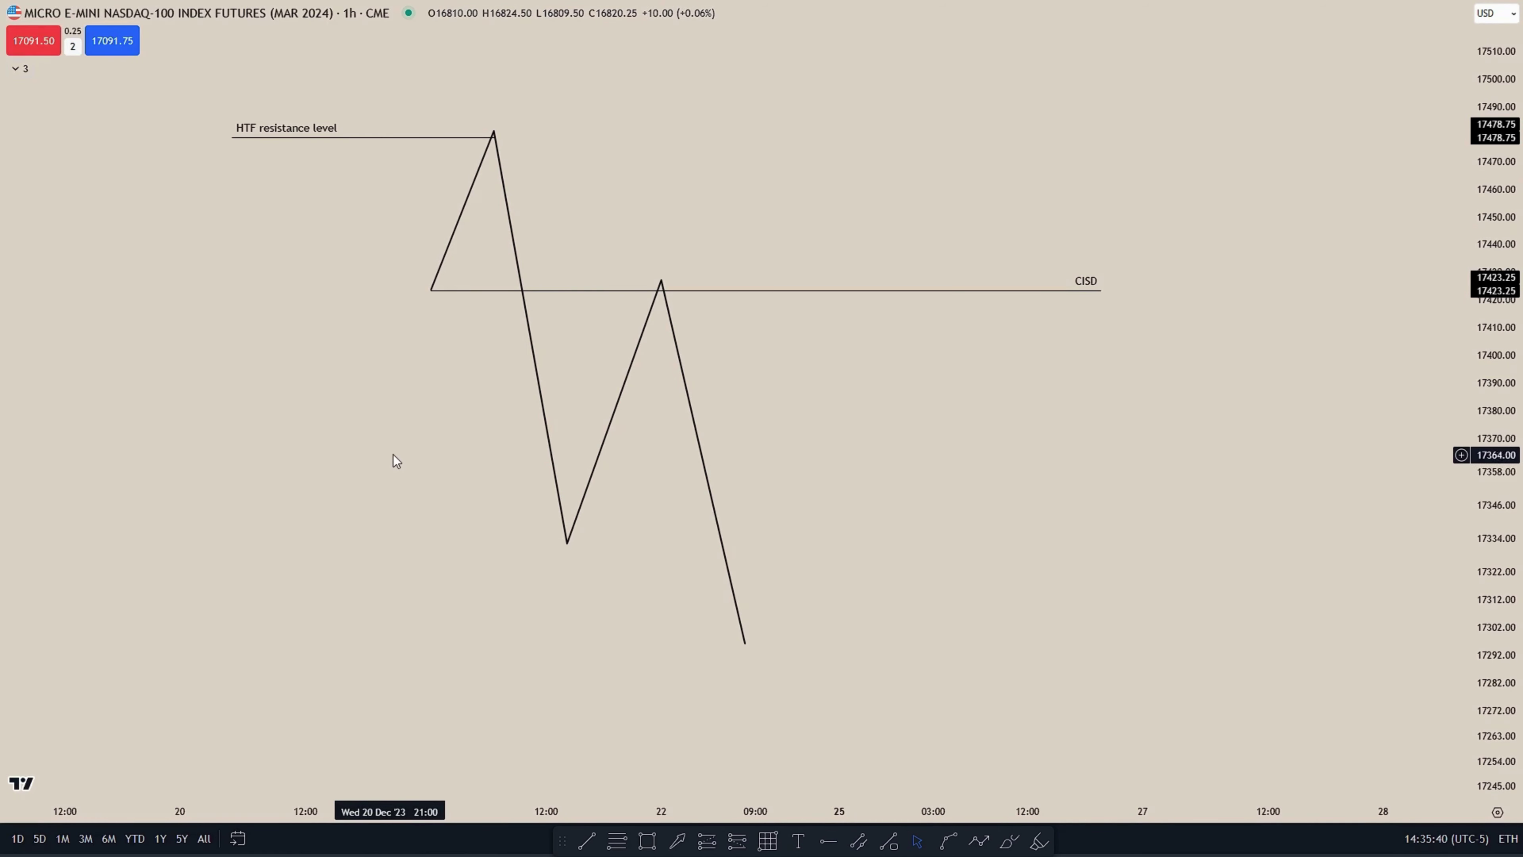
pyautogui.moveTo(396, 457); pyautogui.dragTo(434, 526)
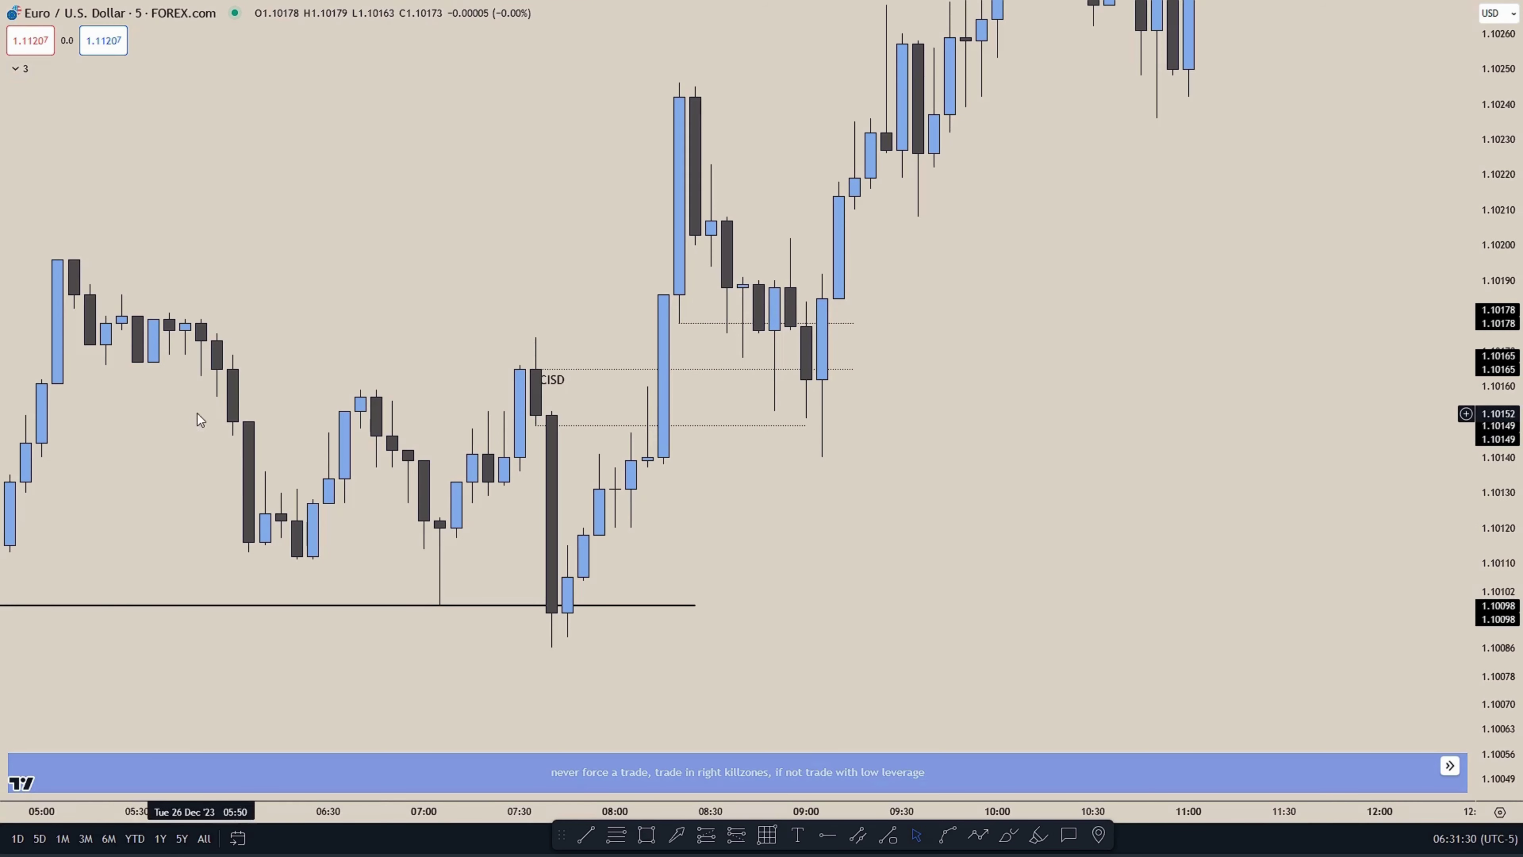
# - Examine the Euro / U.S. Dollar 5-minute chart around the London lows line and the candles that sweep it on 26 Dec
pyautogui.moveTo(198, 413); pyautogui.dragTo(376, 331)
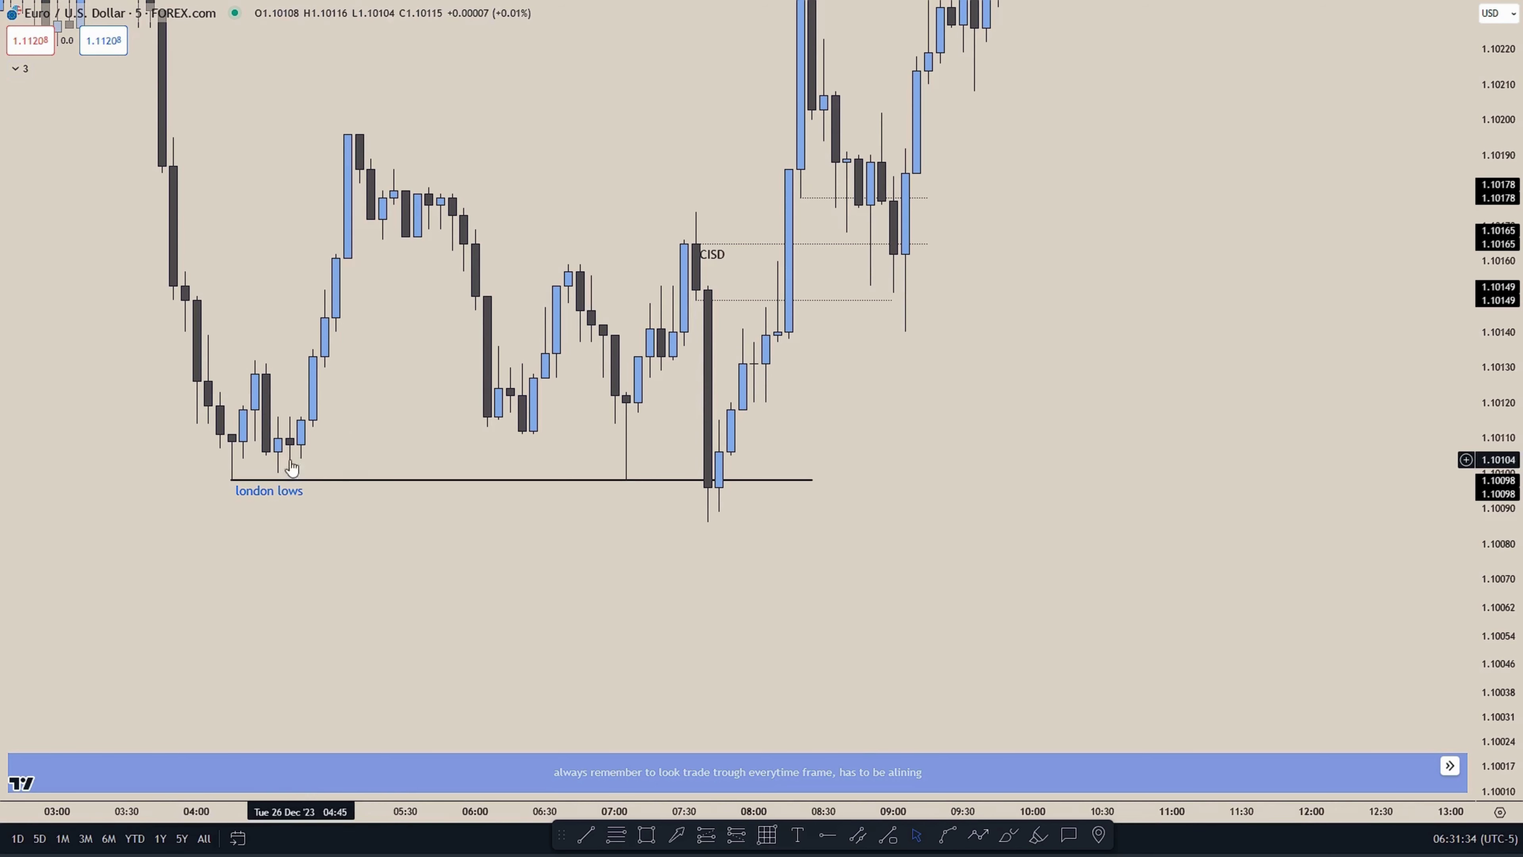
pyautogui.scroll(3, 350, 450)
pyautogui.moveTo(677, 408); pyautogui.dragTo(833, 473)
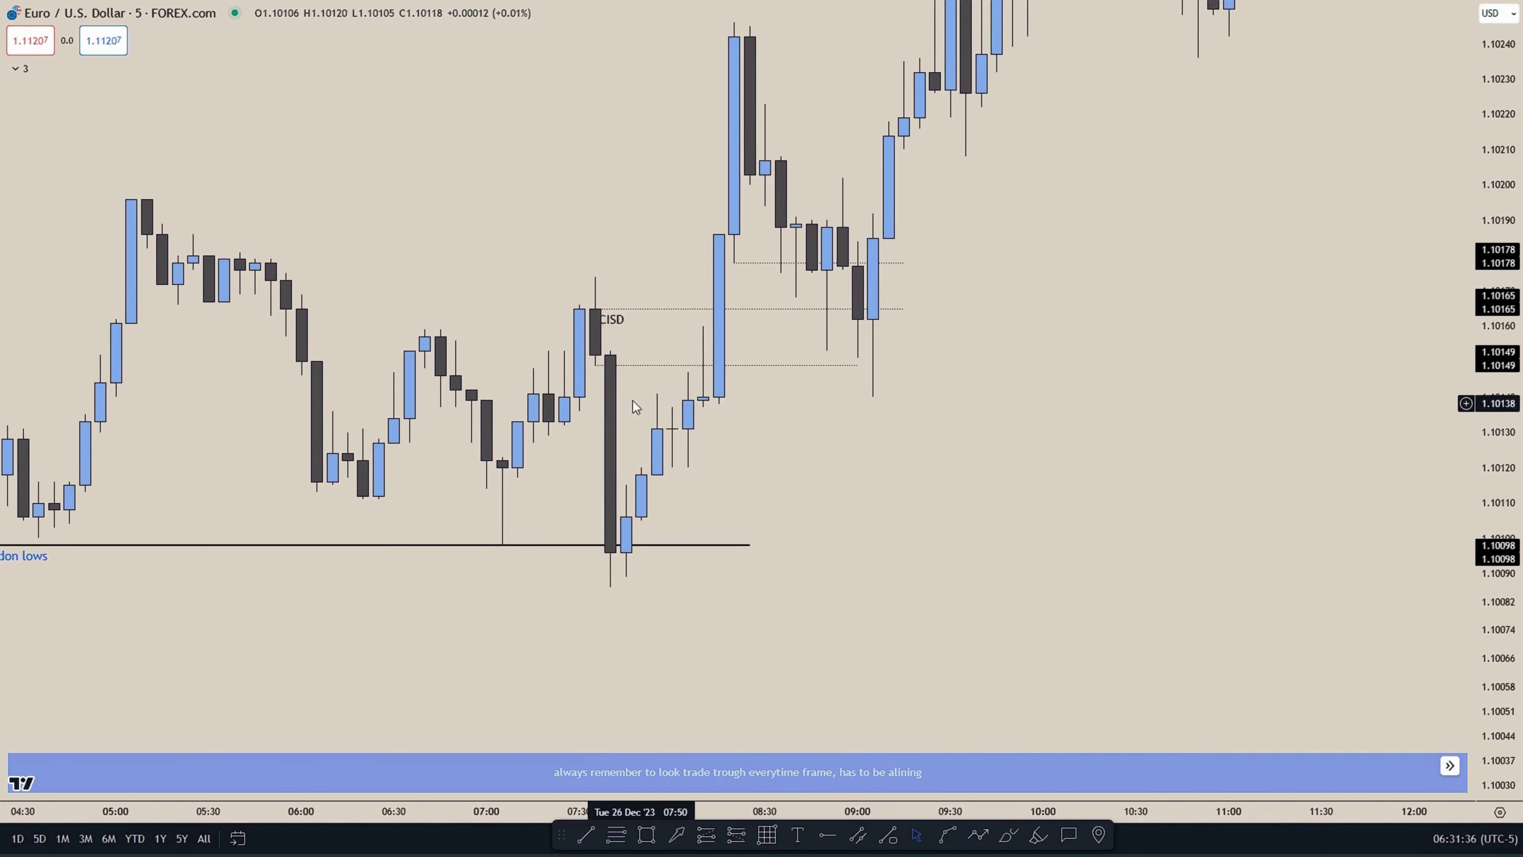
pyautogui.hscroll(-2, 624, 552)
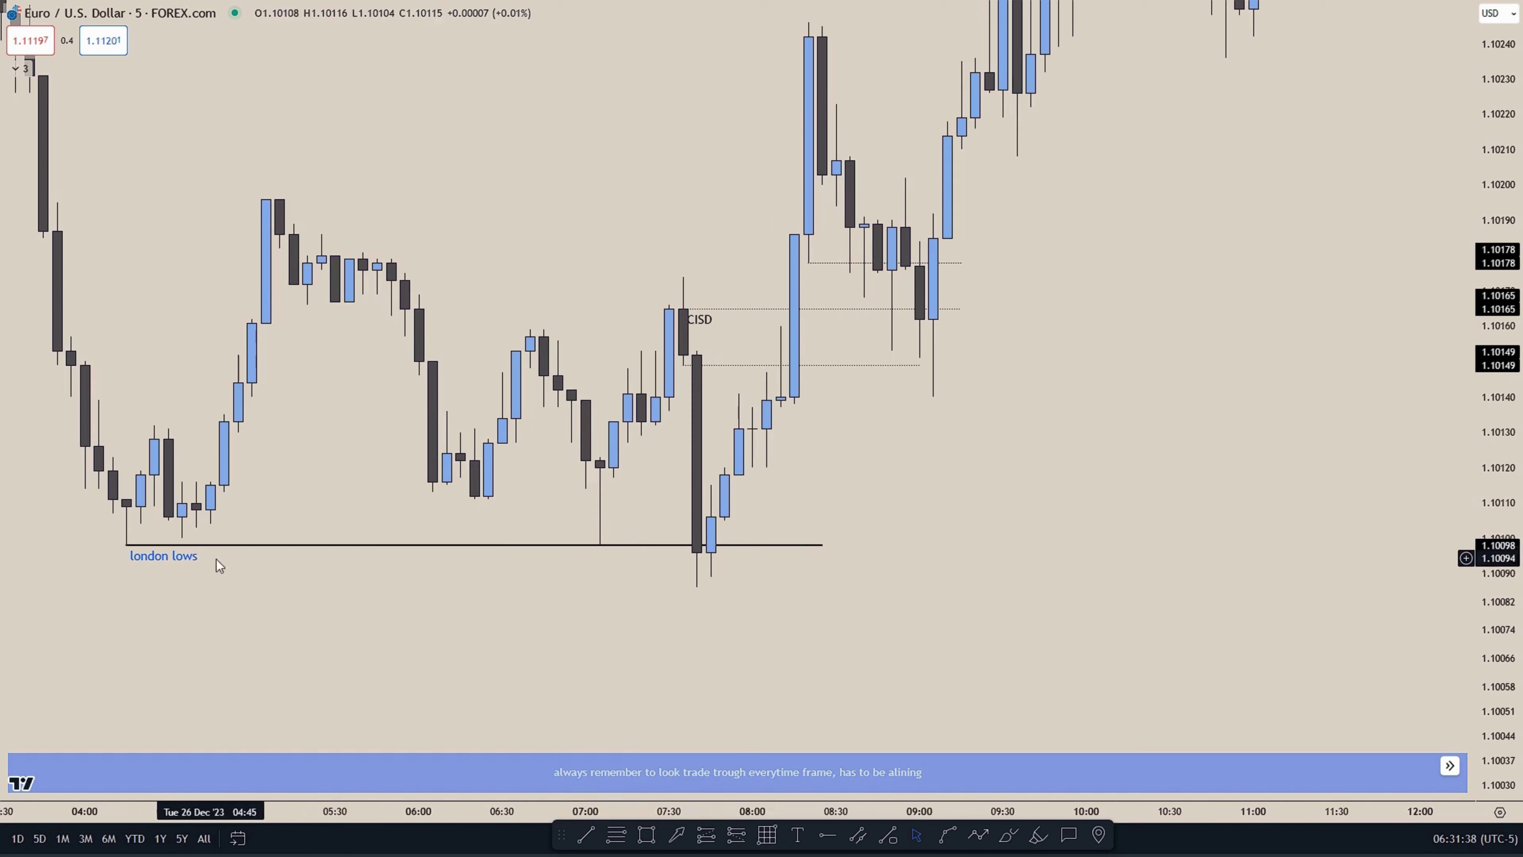
pyautogui.hscroll(5, 719, 480)
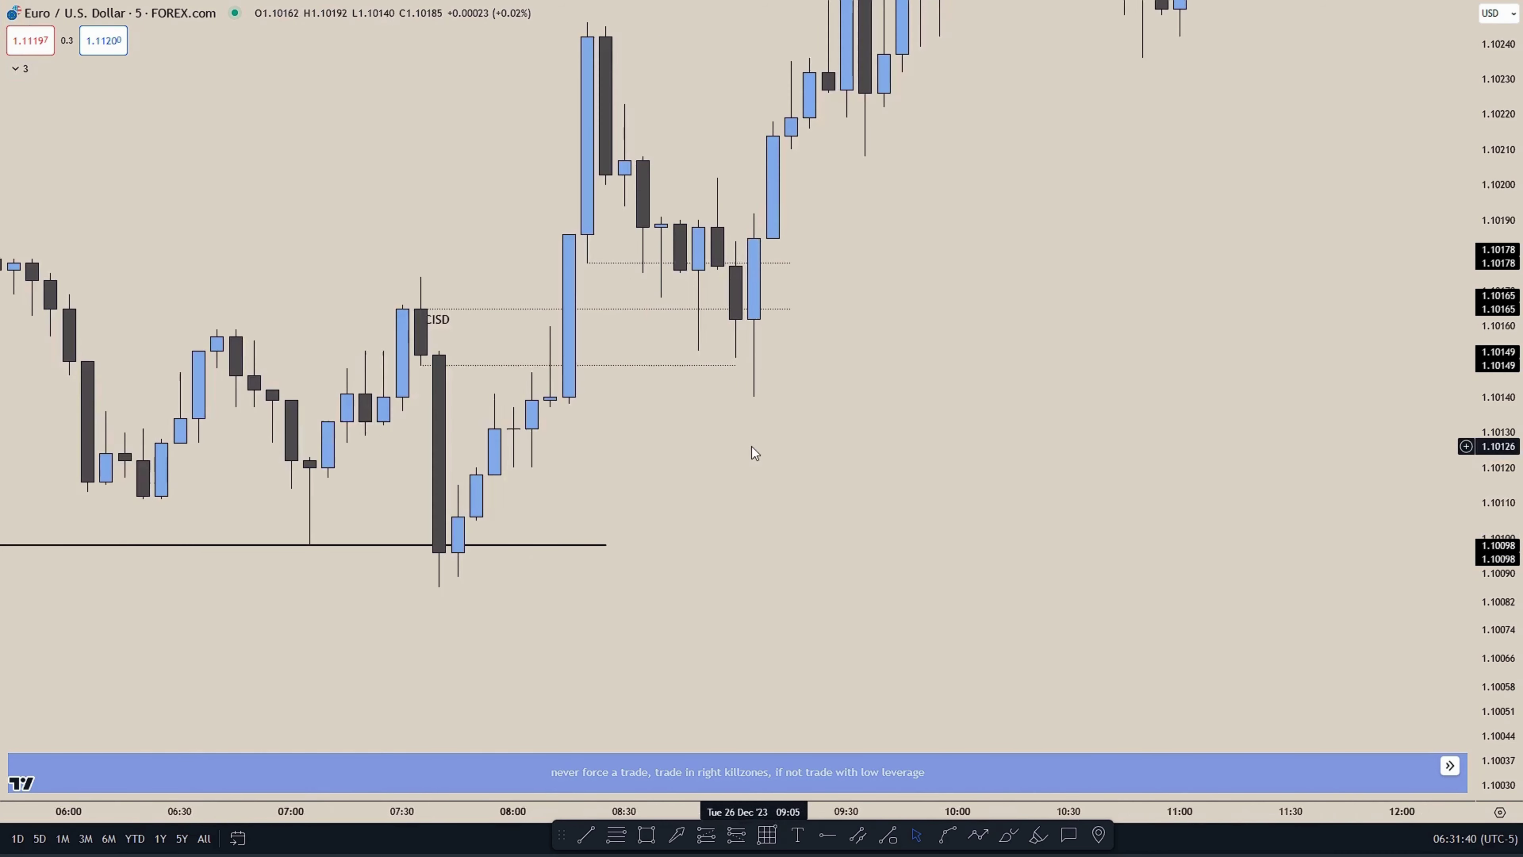
pyautogui.moveTo(751, 447); pyautogui.dragTo(864, 497)
pyautogui.moveTo(745, 490)
pyautogui.mouseDown()
pyautogui.moveTo(785, 514)
pyautogui.moveTo(808, 496)
pyautogui.moveTo(747, 509)
pyautogui.mouseUp()
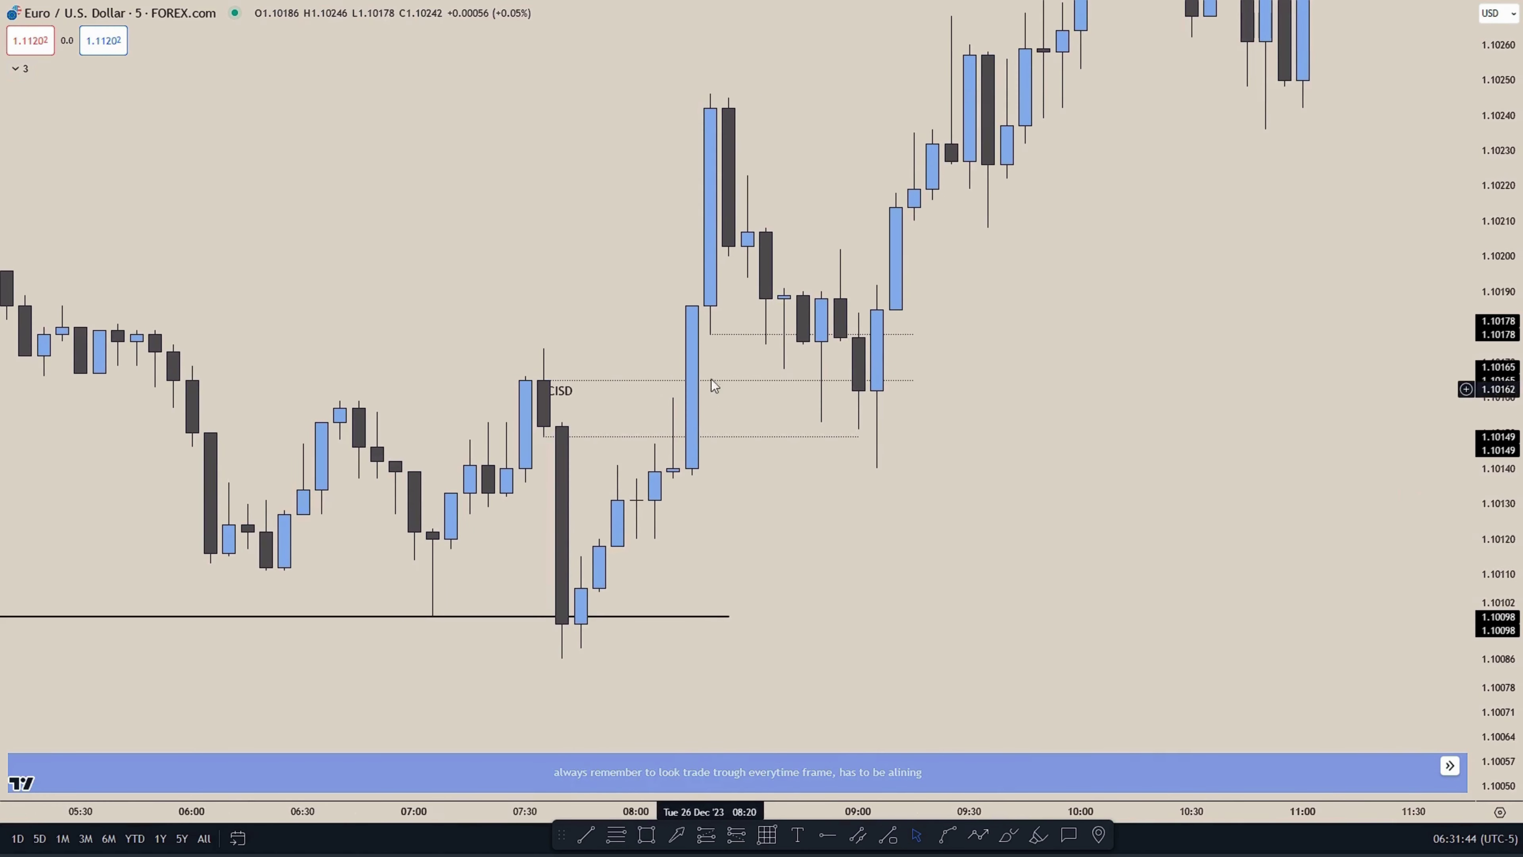
pyautogui.moveTo(767, 579); pyautogui.dragTo(836, 594)
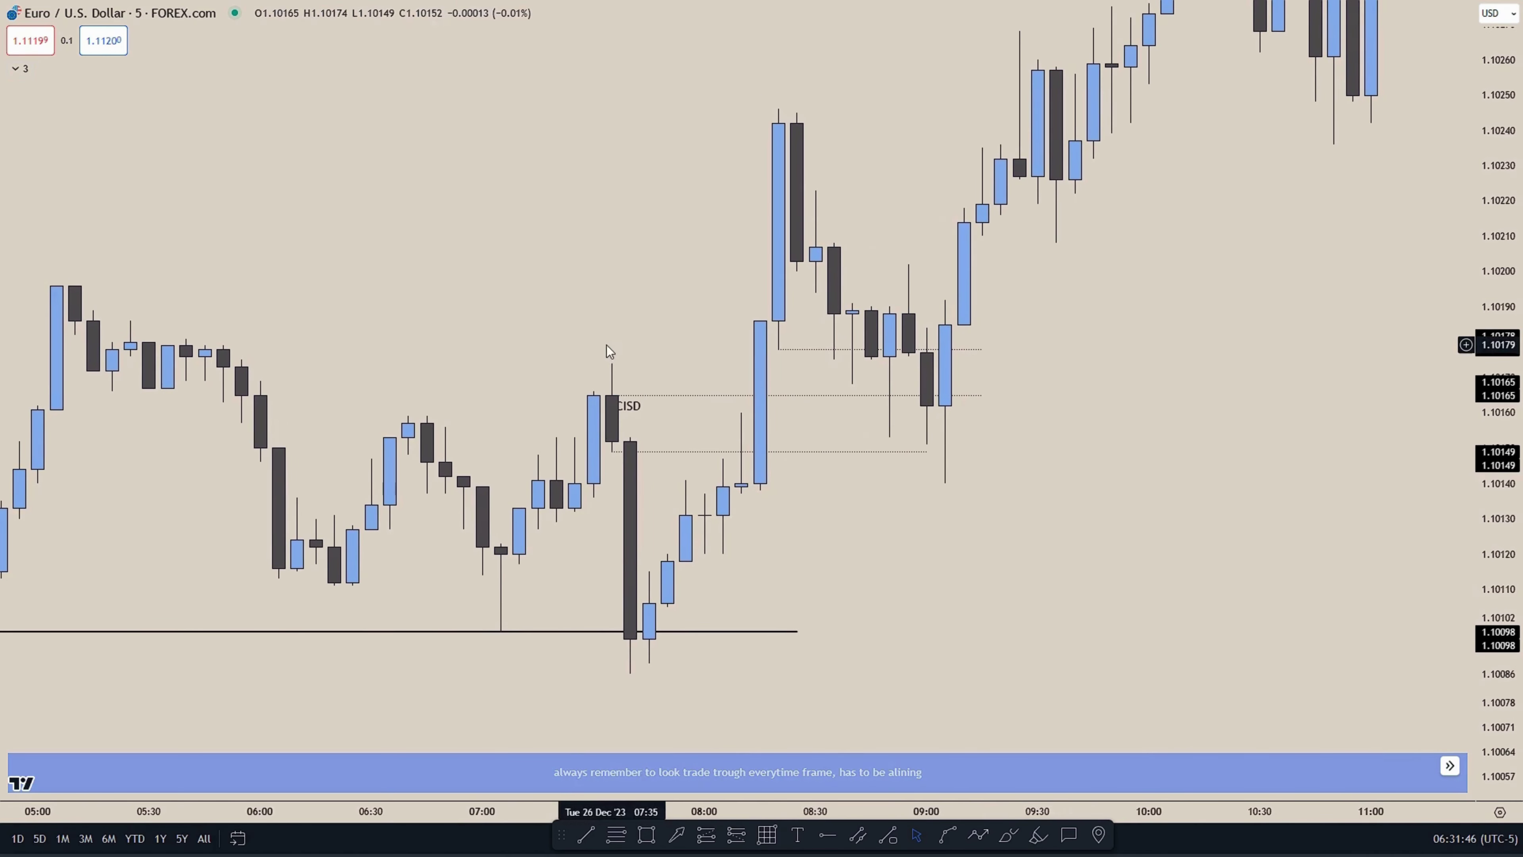
pyautogui.moveTo(832, 512); pyautogui.dragTo(675, 531)
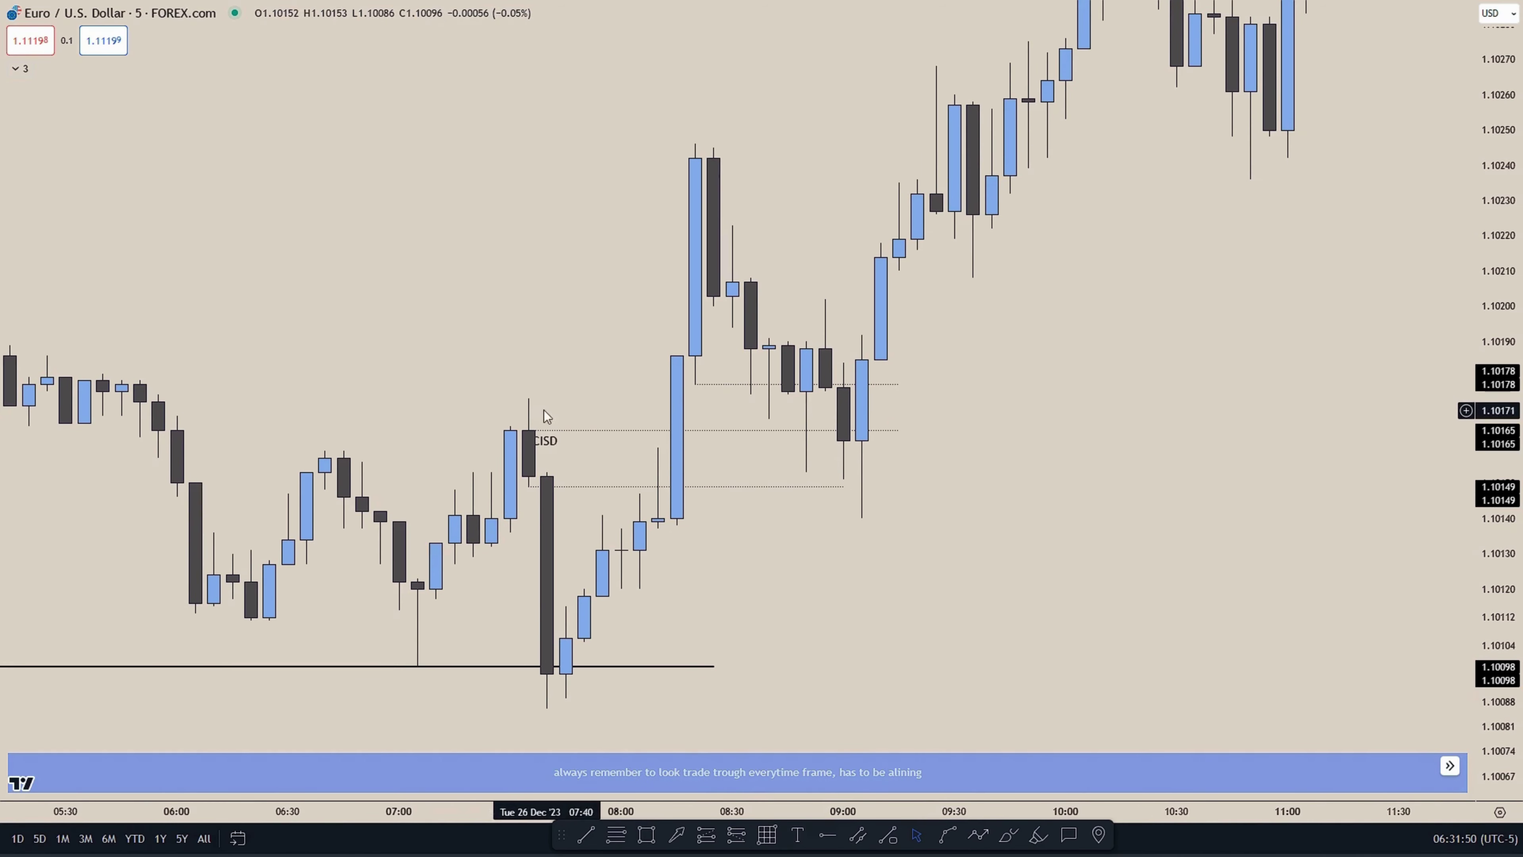
# - Examine the CISD level, the down candles that form it and the up candles that move through it between 07:35 and 08:20
pyautogui.hscroll(-1, 577, 390)
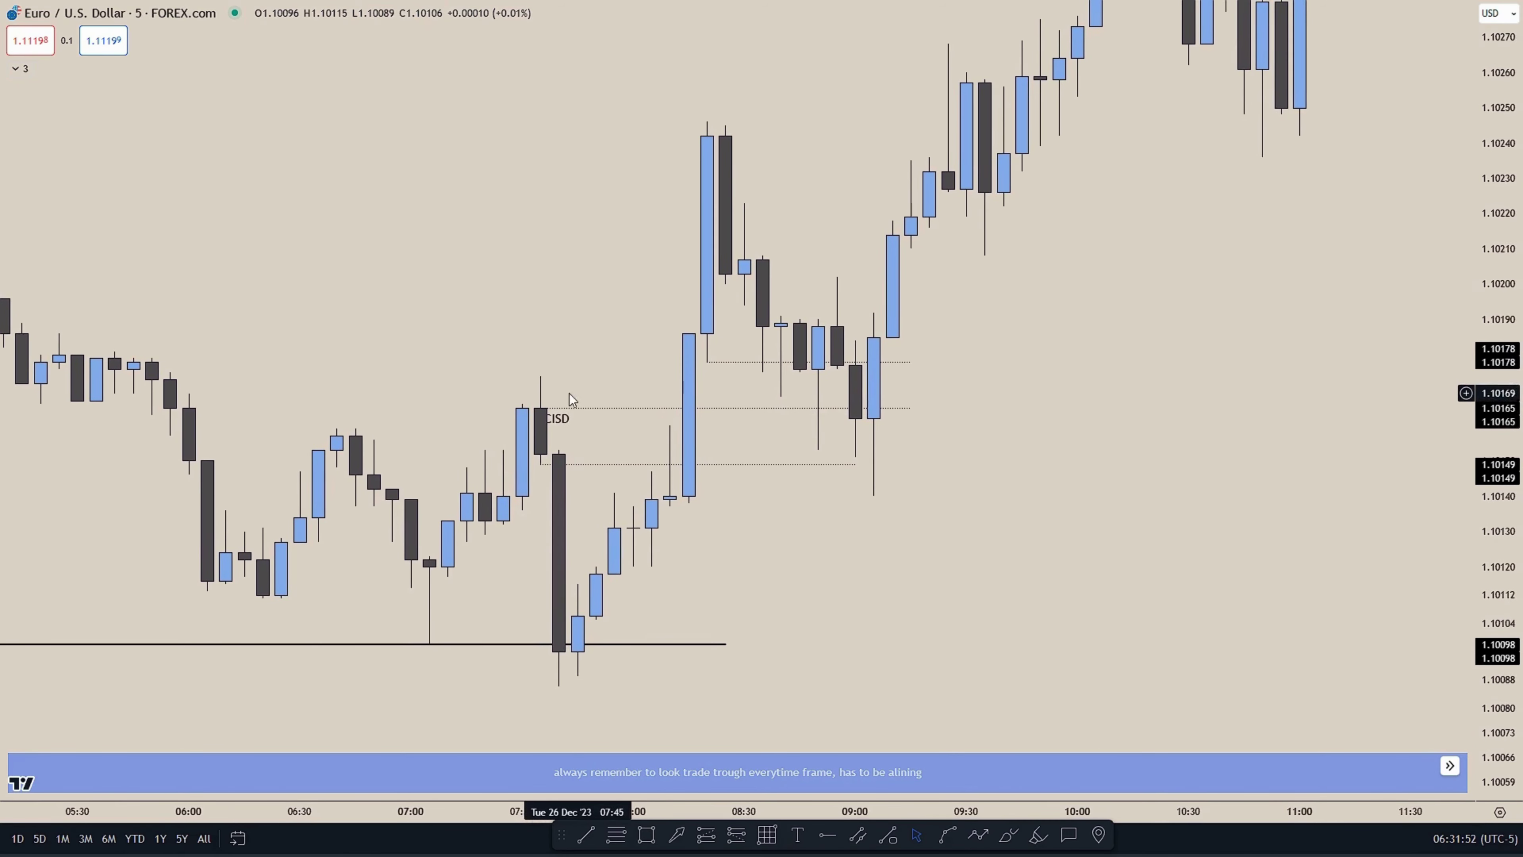
pyautogui.moveTo(562, 391); pyautogui.dragTo(610, 383)
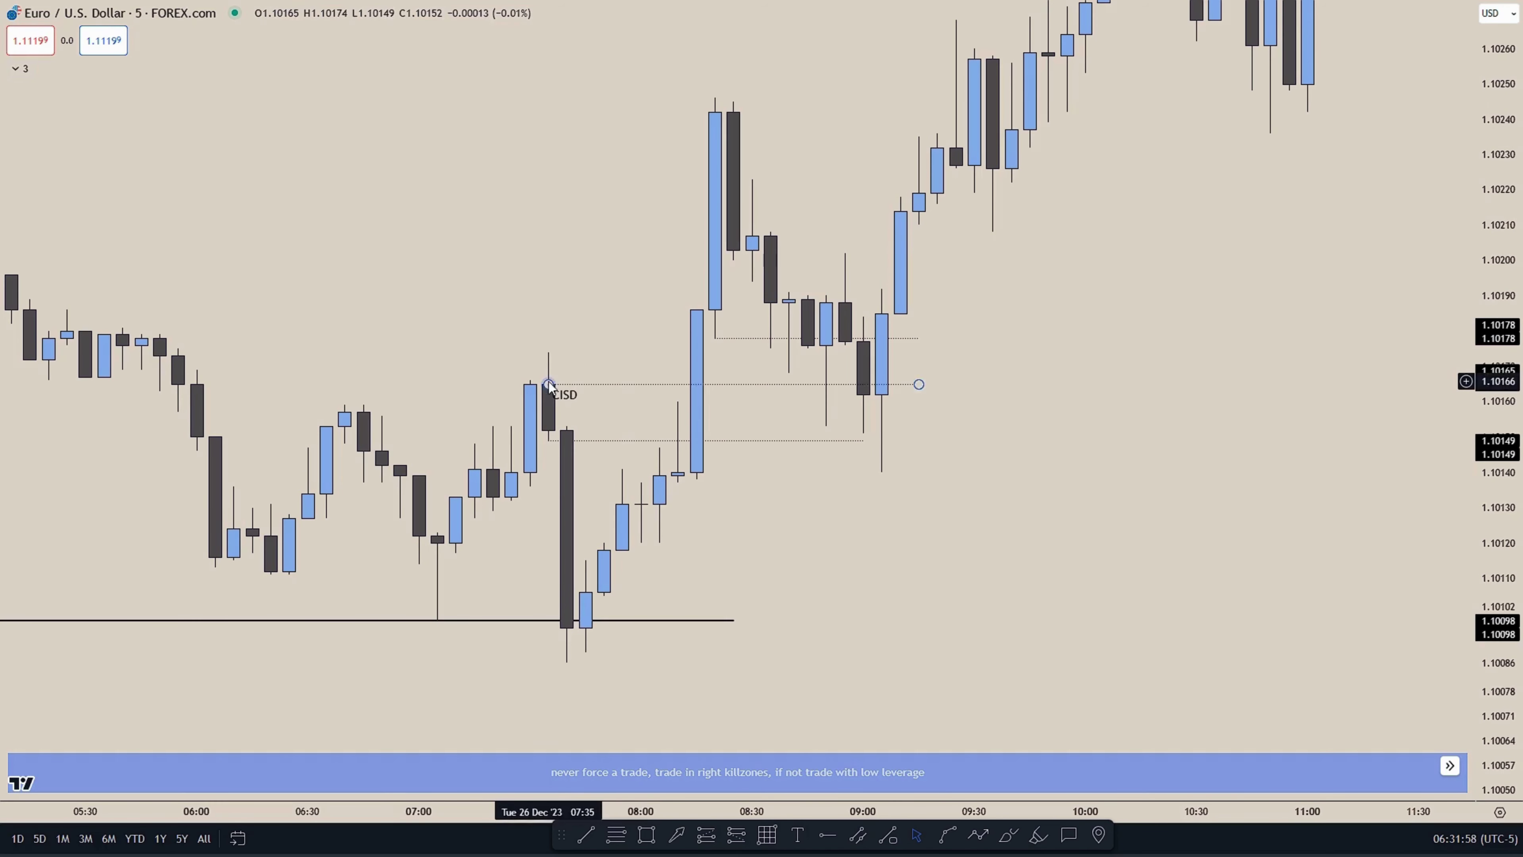
pyautogui.moveTo(573, 336); pyautogui.dragTo(505, 380)
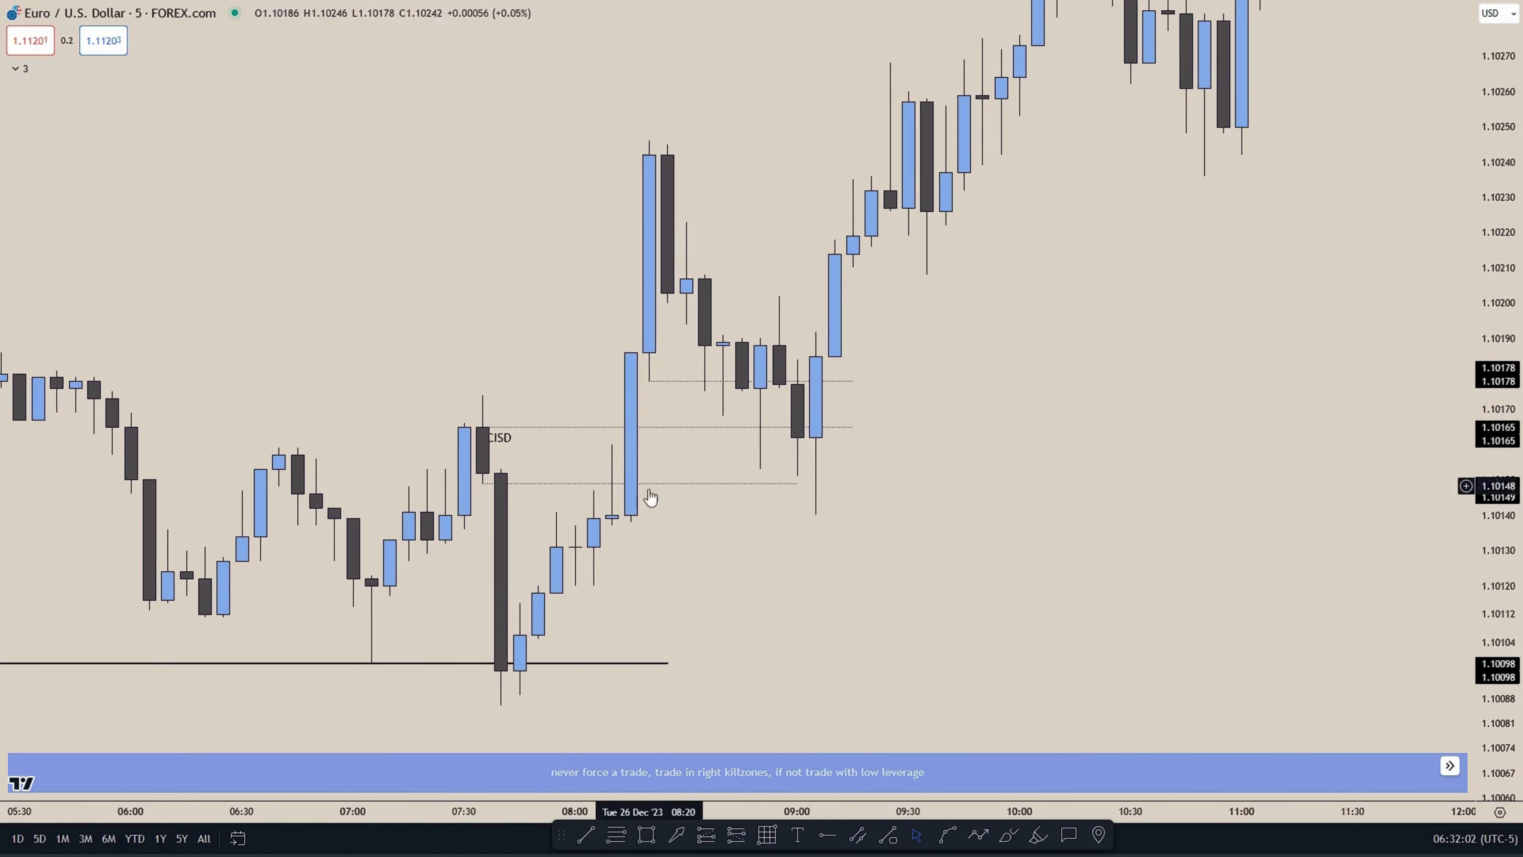
pyautogui.moveTo(707, 556); pyautogui.dragTo(774, 507)
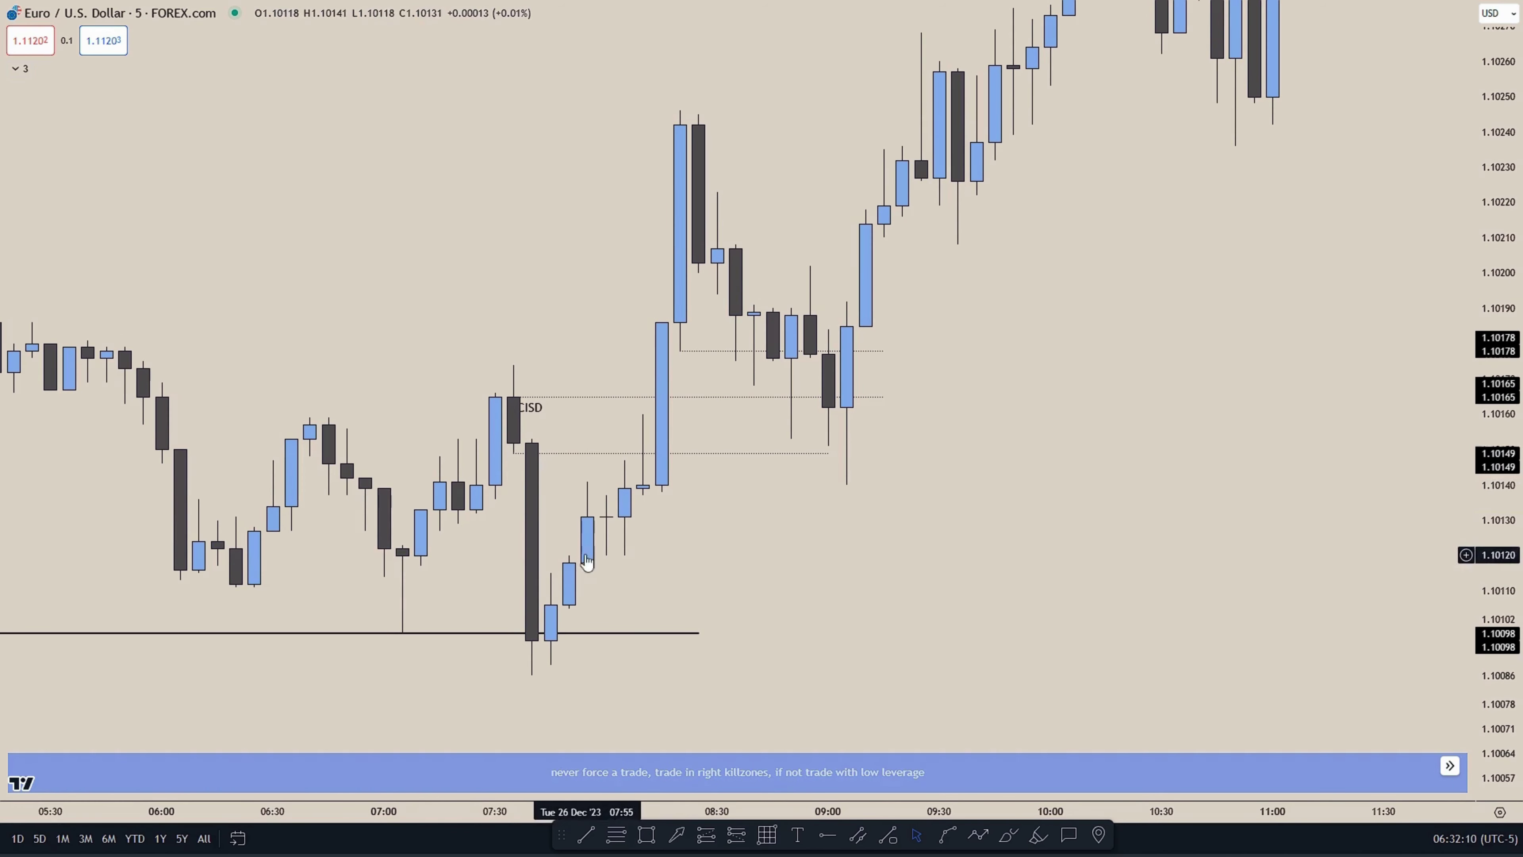
pyautogui.moveTo(856, 565); pyautogui.dragTo(817, 558)
pyautogui.moveTo(491, 447); pyautogui.dragTo(613, 454)
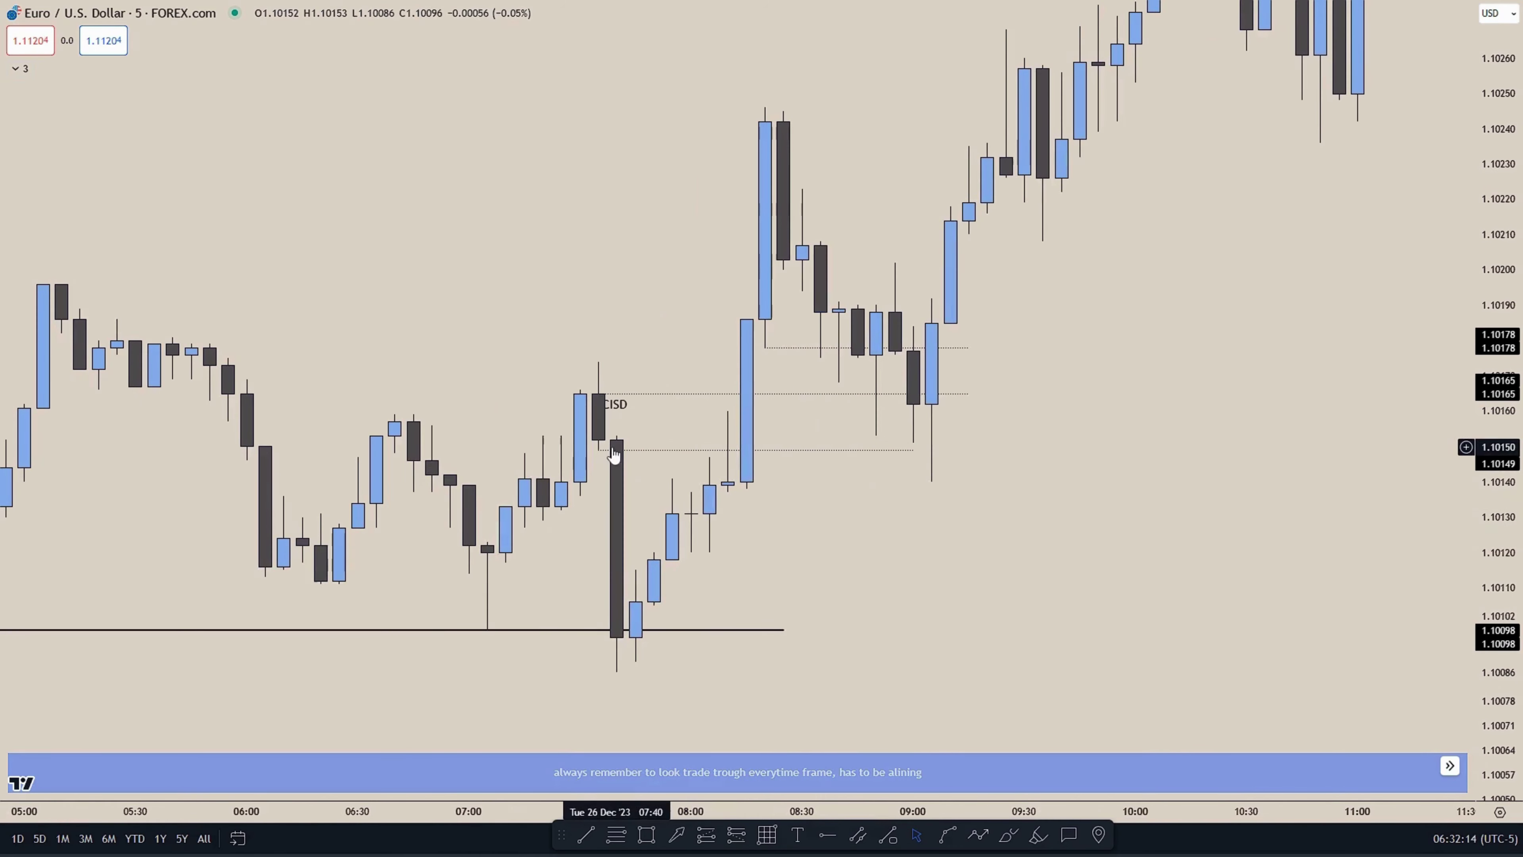
pyautogui.moveTo(778, 543); pyautogui.dragTo(648, 544)
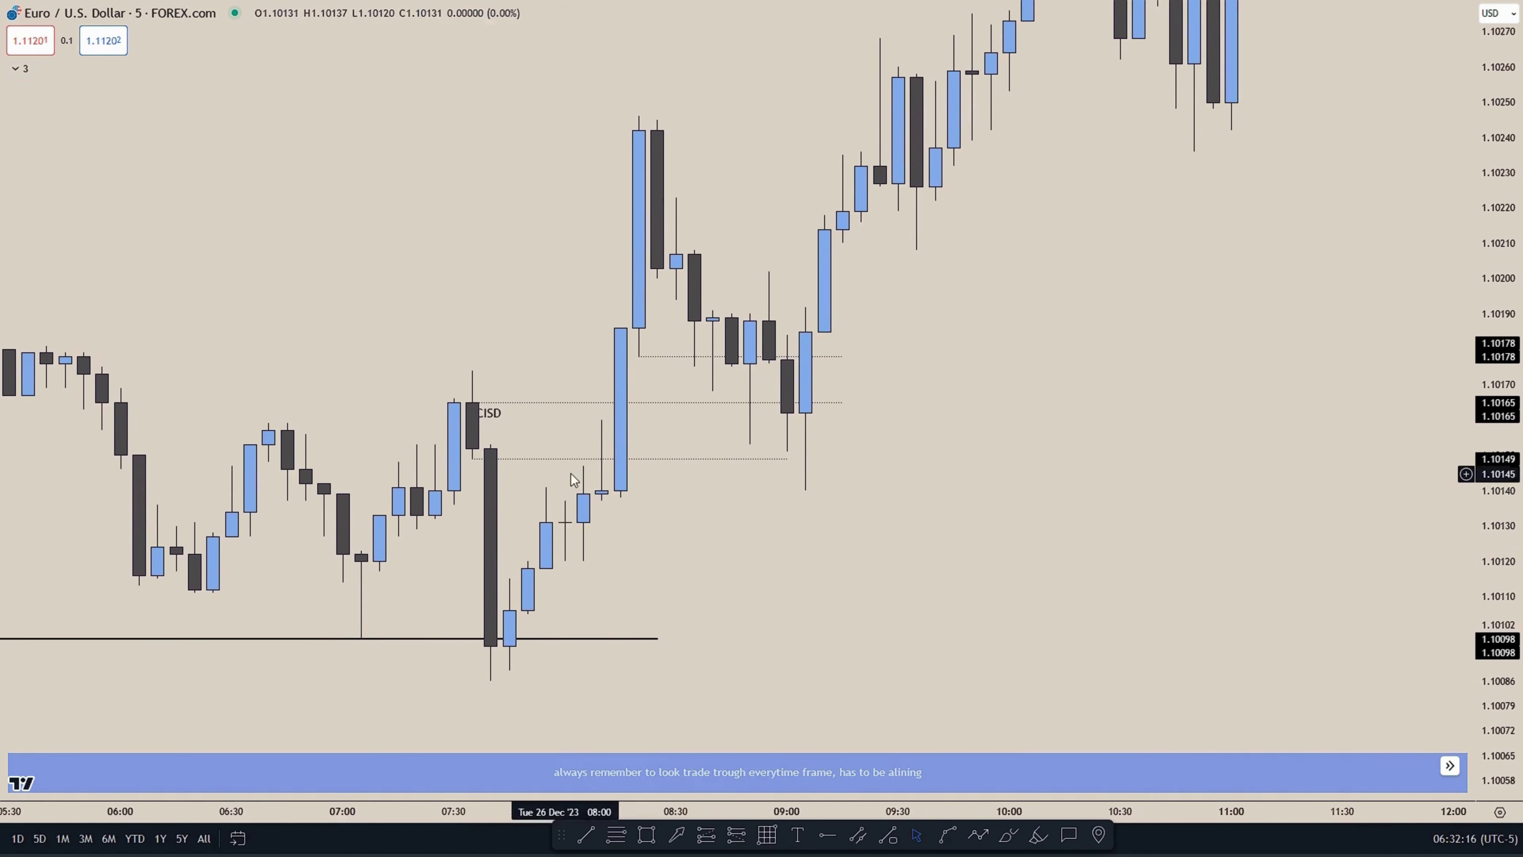
pyautogui.moveTo(758, 530)
pyautogui.mouseDown()
pyautogui.moveTo(737, 504)
pyautogui.moveTo(721, 520)
pyautogui.moveTo(772, 544)
pyautogui.mouseUp()
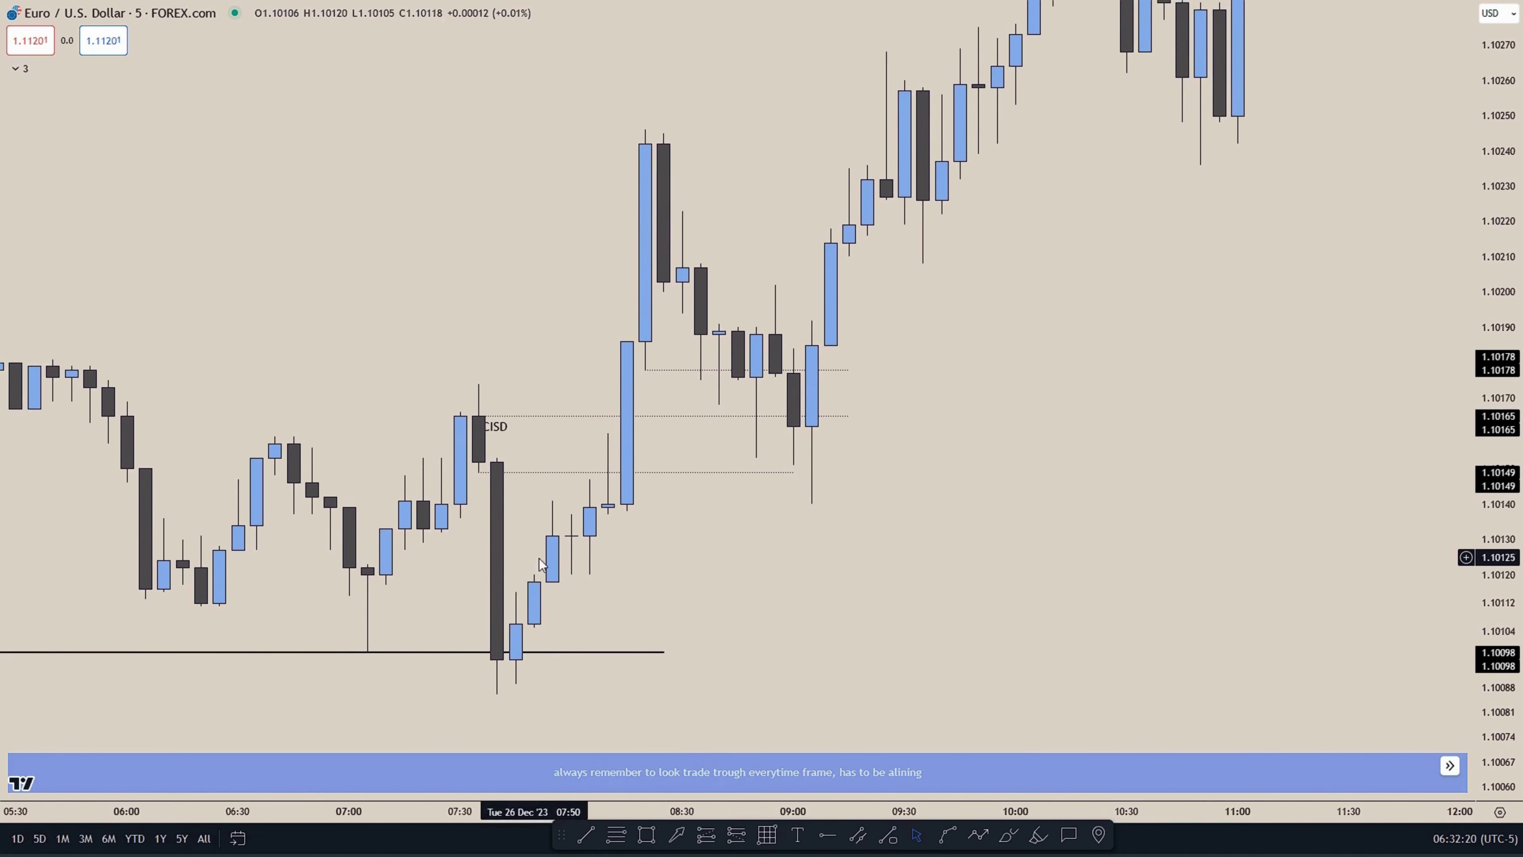
pyautogui.moveTo(754, 542); pyautogui.dragTo(697, 565)
pyautogui.moveTo(596, 591); pyautogui.dragTo(540, 549)
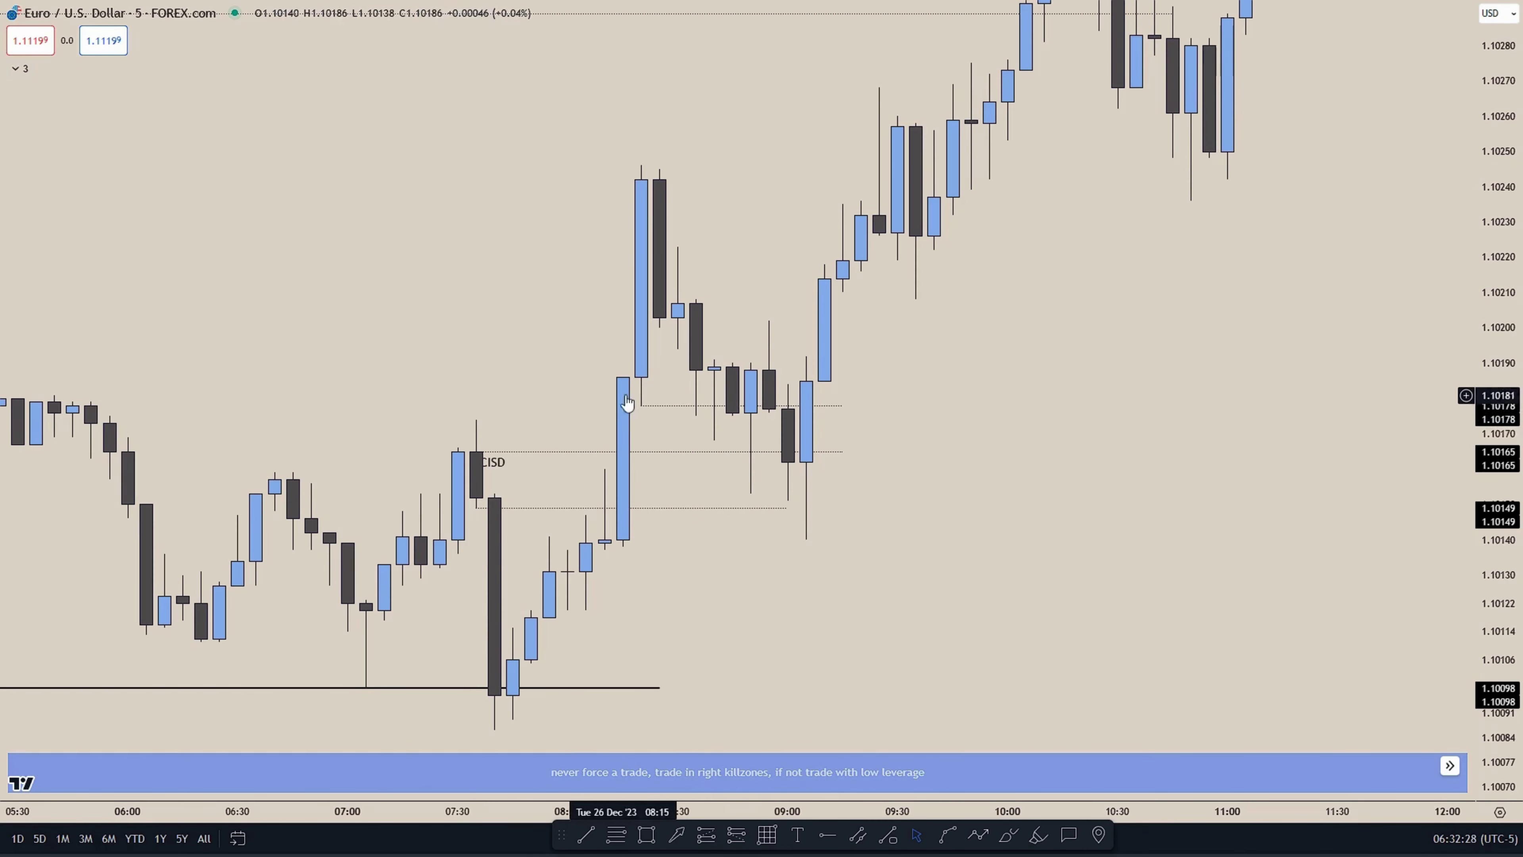
pyautogui.moveTo(933, 482); pyautogui.dragTo(895, 468)
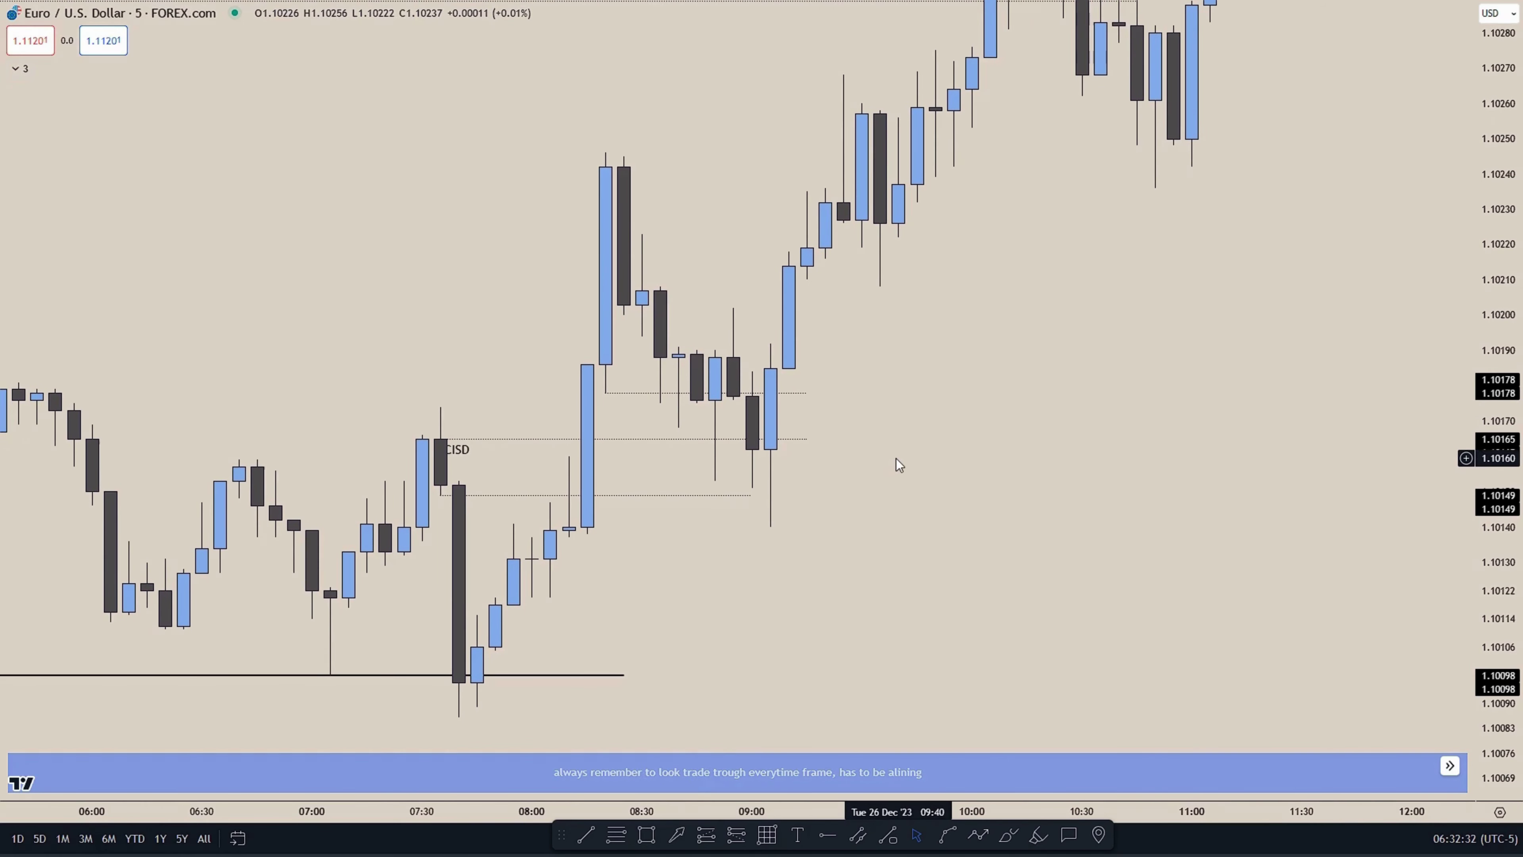
pyautogui.moveTo(708, 542); pyautogui.dragTo(722, 557)
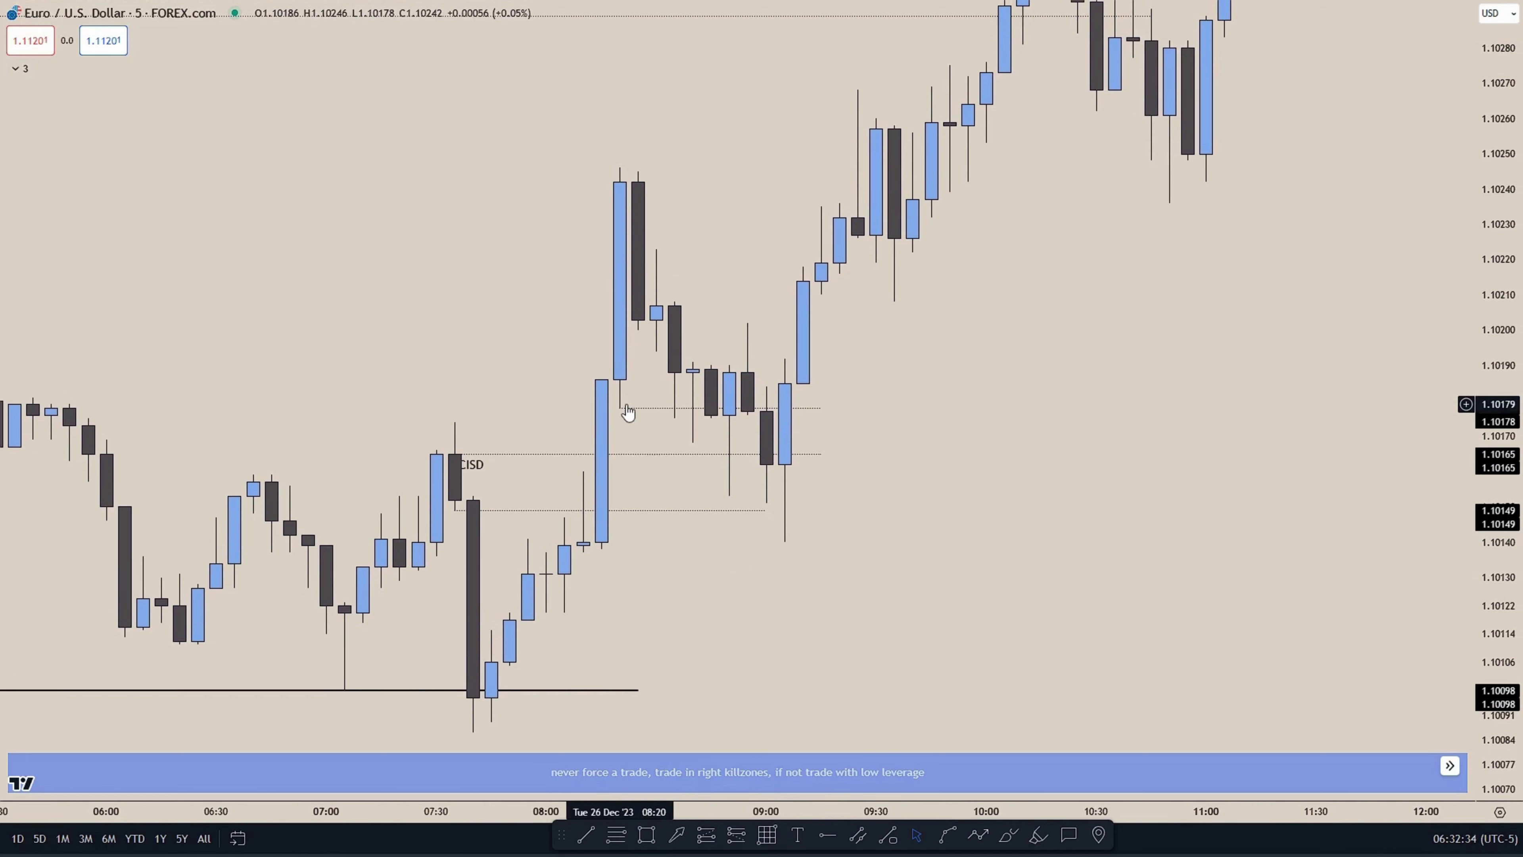
pyautogui.moveTo(566, 400); pyautogui.dragTo(578, 233)
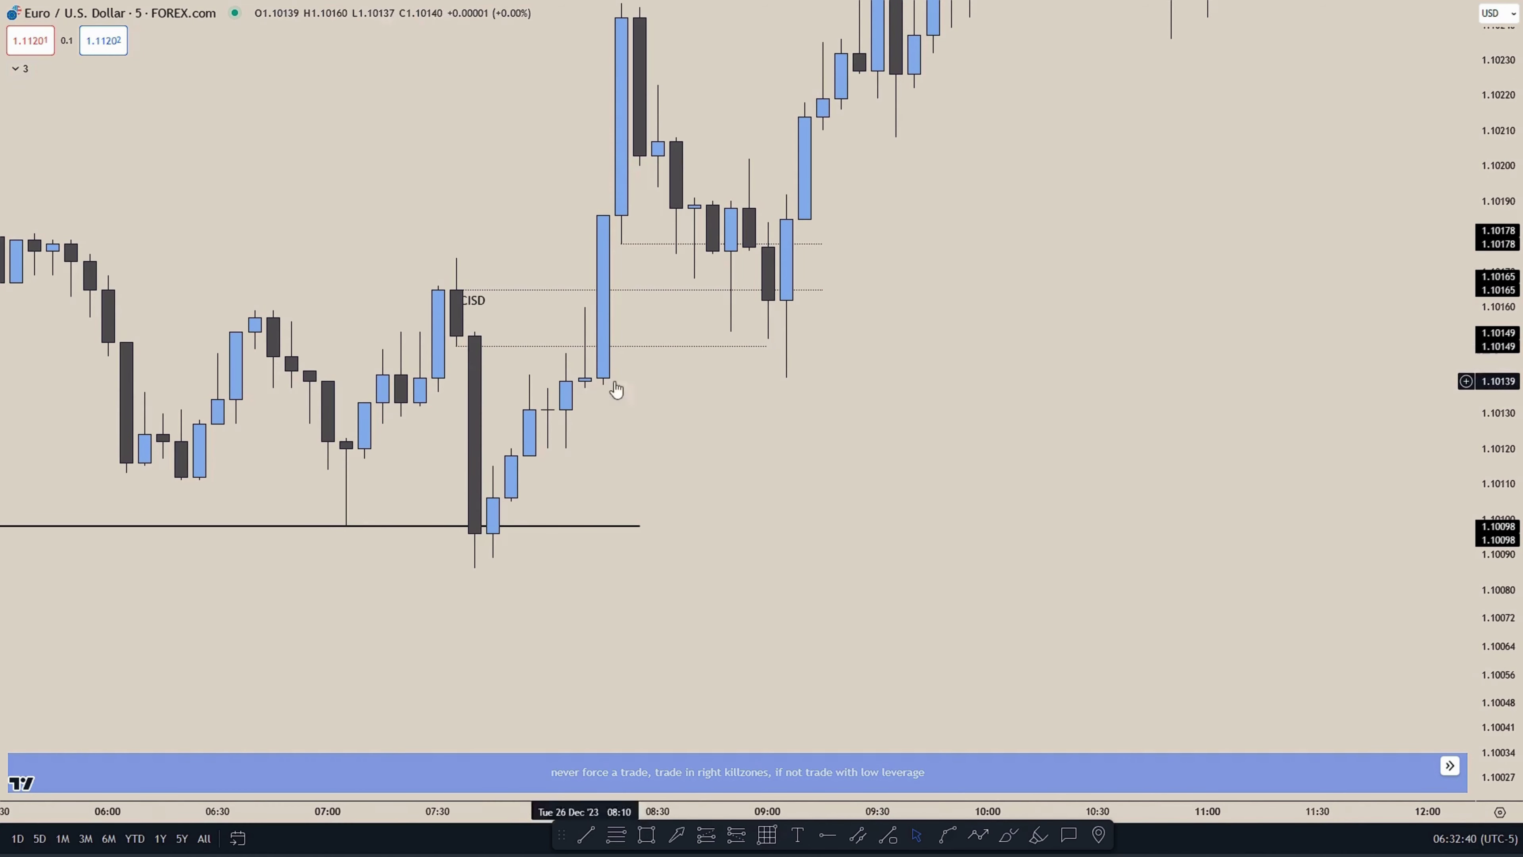
pyautogui.moveTo(996, 419); pyautogui.dragTo(1006, 558)
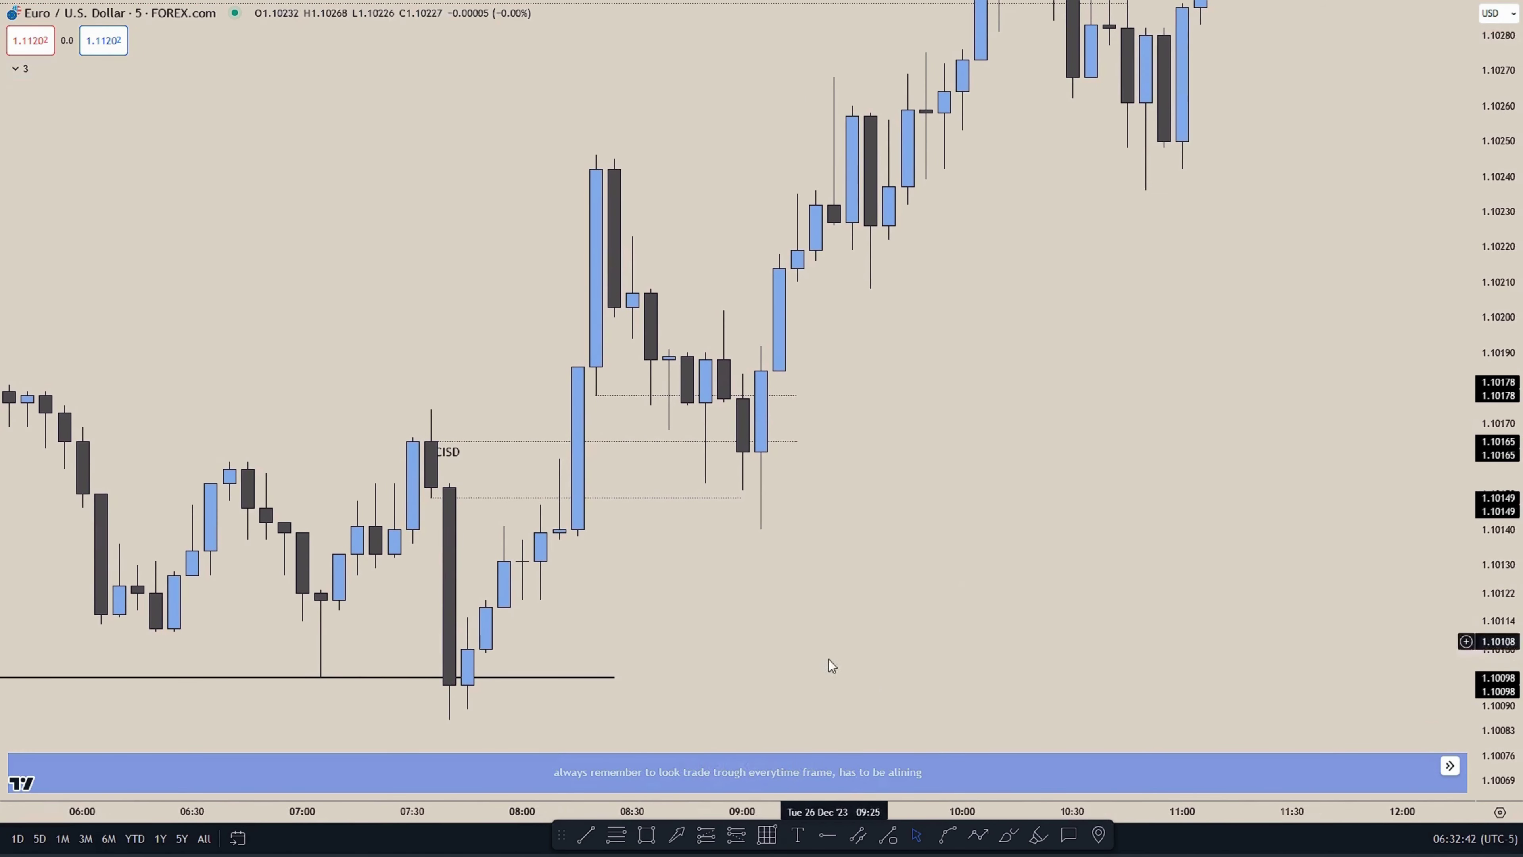
# - Place a long position on the 08:20 candle with its entry at 1.10178, on the upper grey level line
pyautogui.click(596, 396)
pyautogui.moveTo(978, 443); pyautogui.dragTo(1014, 421)
pyautogui.click(639, 378)
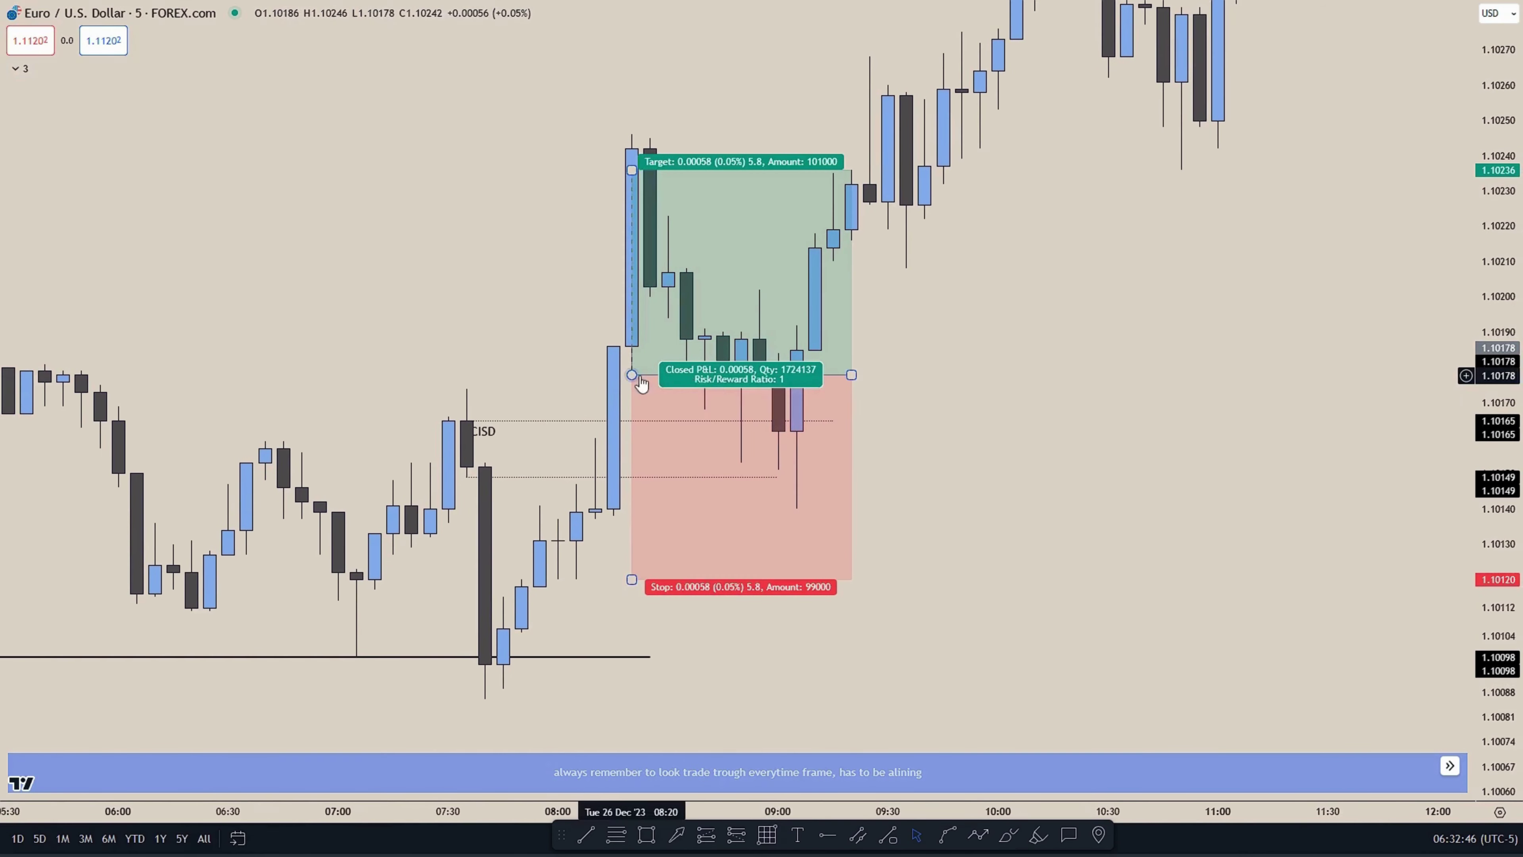
pyautogui.moveTo(1185, 444); pyautogui.dragTo(1197, 367)
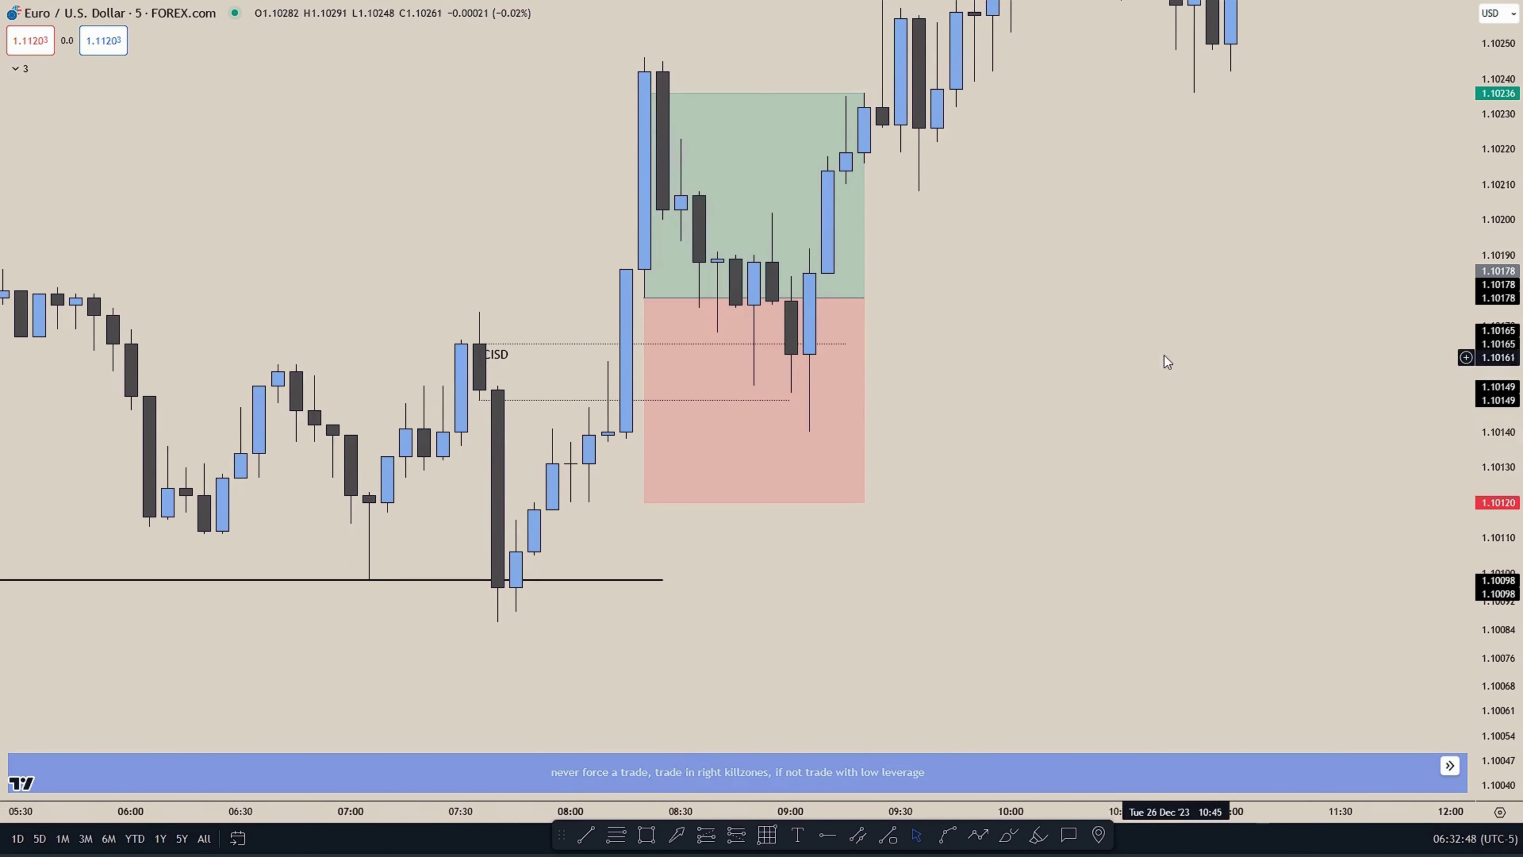
# - Set the long position's stop level to 1.10086, at the low of the sweep below the London lows line
pyautogui.moveTo(644, 503); pyautogui.dragTo(496, 630)
pyautogui.click(578, 534)
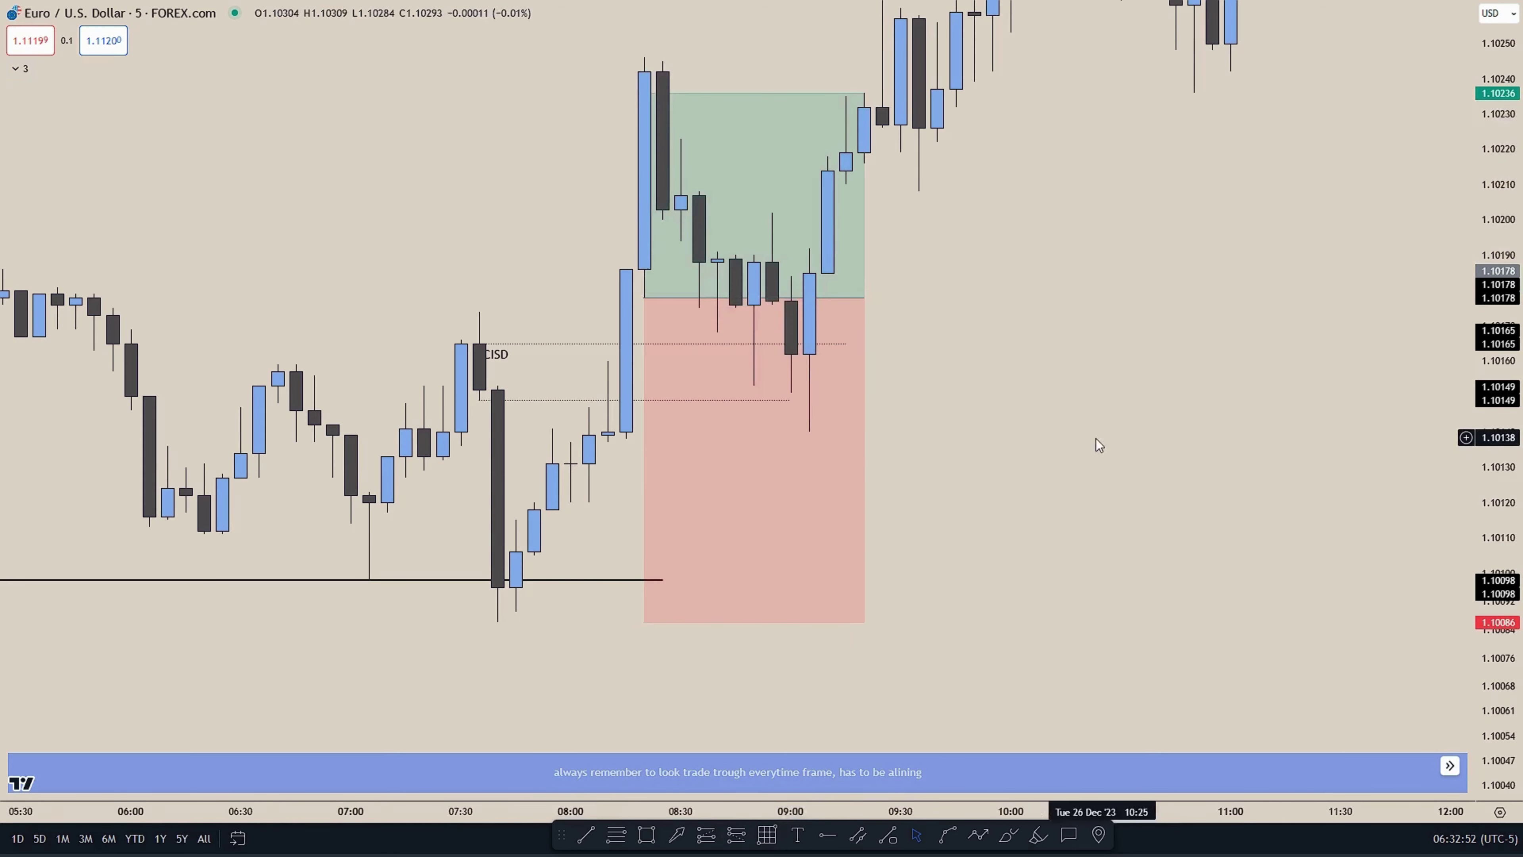
pyautogui.moveTo(937, 457); pyautogui.dragTo(1063, 498)
pyautogui.moveTo(678, 670); pyautogui.dragTo(660, 517)
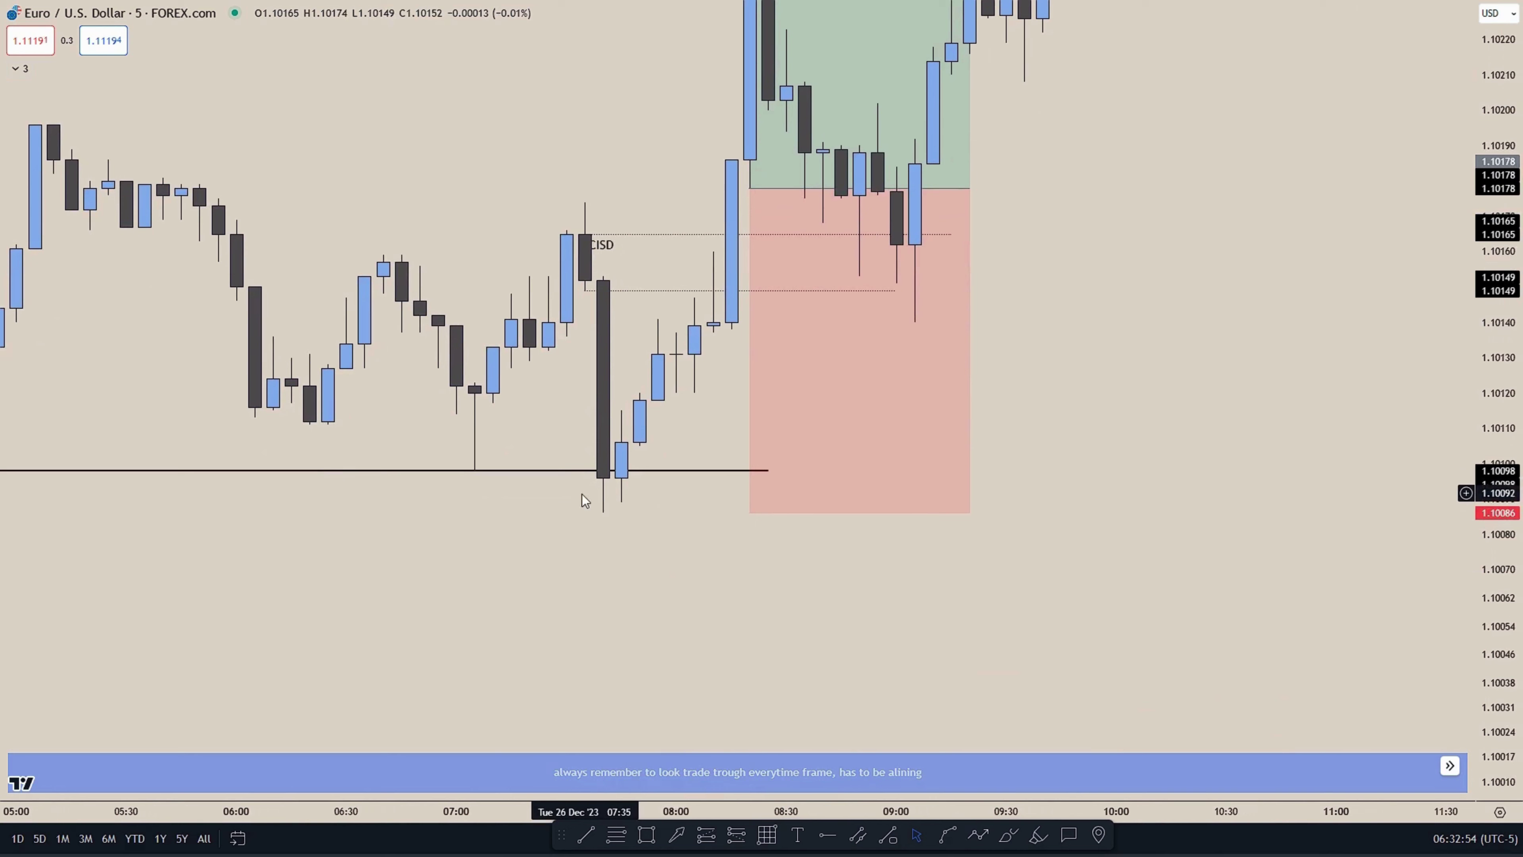
# - Set the long position's target level to 1.10289, on the buyside liquidity line
pyautogui.moveTo(730, 381)
pyautogui.mouseDown()
pyautogui.moveTo(733, 394)
pyautogui.moveTo(713, 386)
pyautogui.mouseUp()
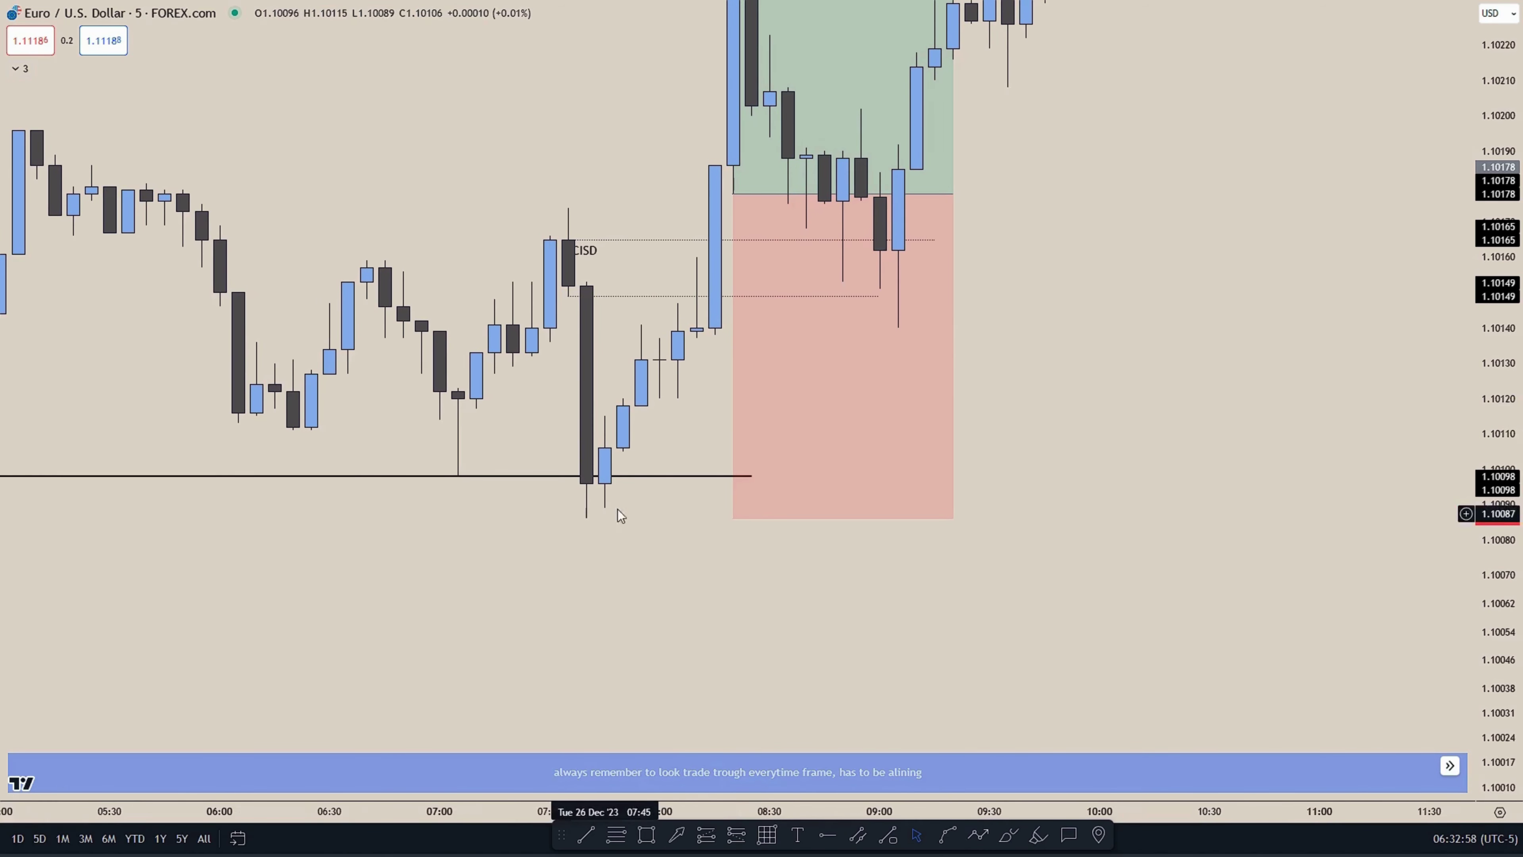
pyautogui.moveTo(598, 520); pyautogui.dragTo(611, 585)
pyautogui.moveTo(678, 467); pyautogui.dragTo(623, 465)
pyautogui.moveTo(1406, 312); pyautogui.dragTo(1404, 314)
pyautogui.scroll(-6, 1402, 406)
pyautogui.scroll(-3, 1328, 452)
pyautogui.moveTo(951, 344); pyautogui.dragTo(772, 373)
pyautogui.moveTo(967, 332); pyautogui.dragTo(939, 211)
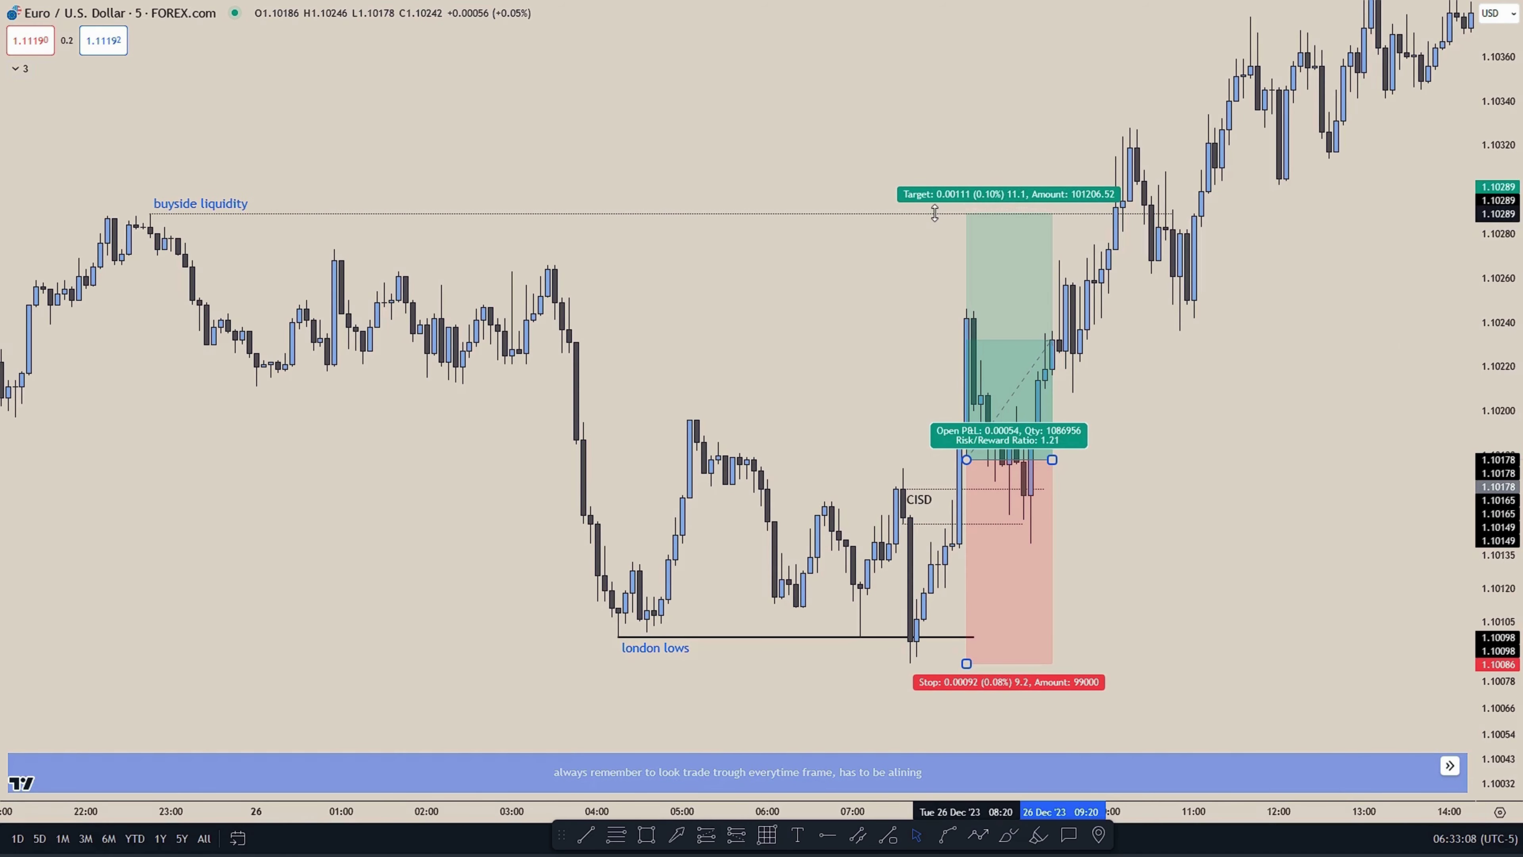
# - Raise the long position's target to 1.10393, near the 22 Dec high before the buyside liquidity line
pyautogui.moveTo(1305, 341); pyautogui.dragTo(1261, 289)
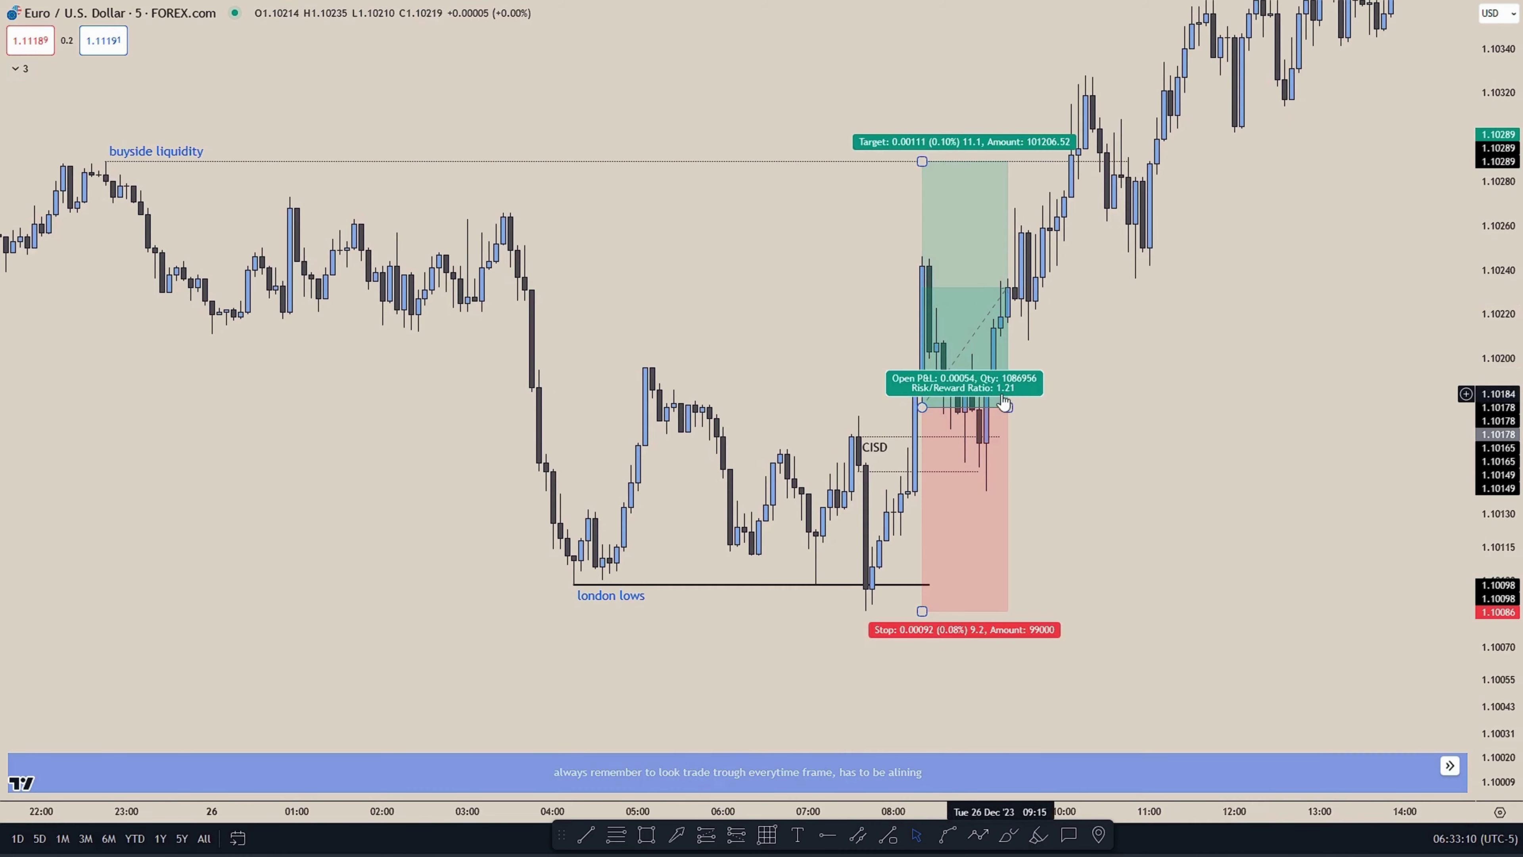
pyautogui.scroll(-8, 1087, 381)
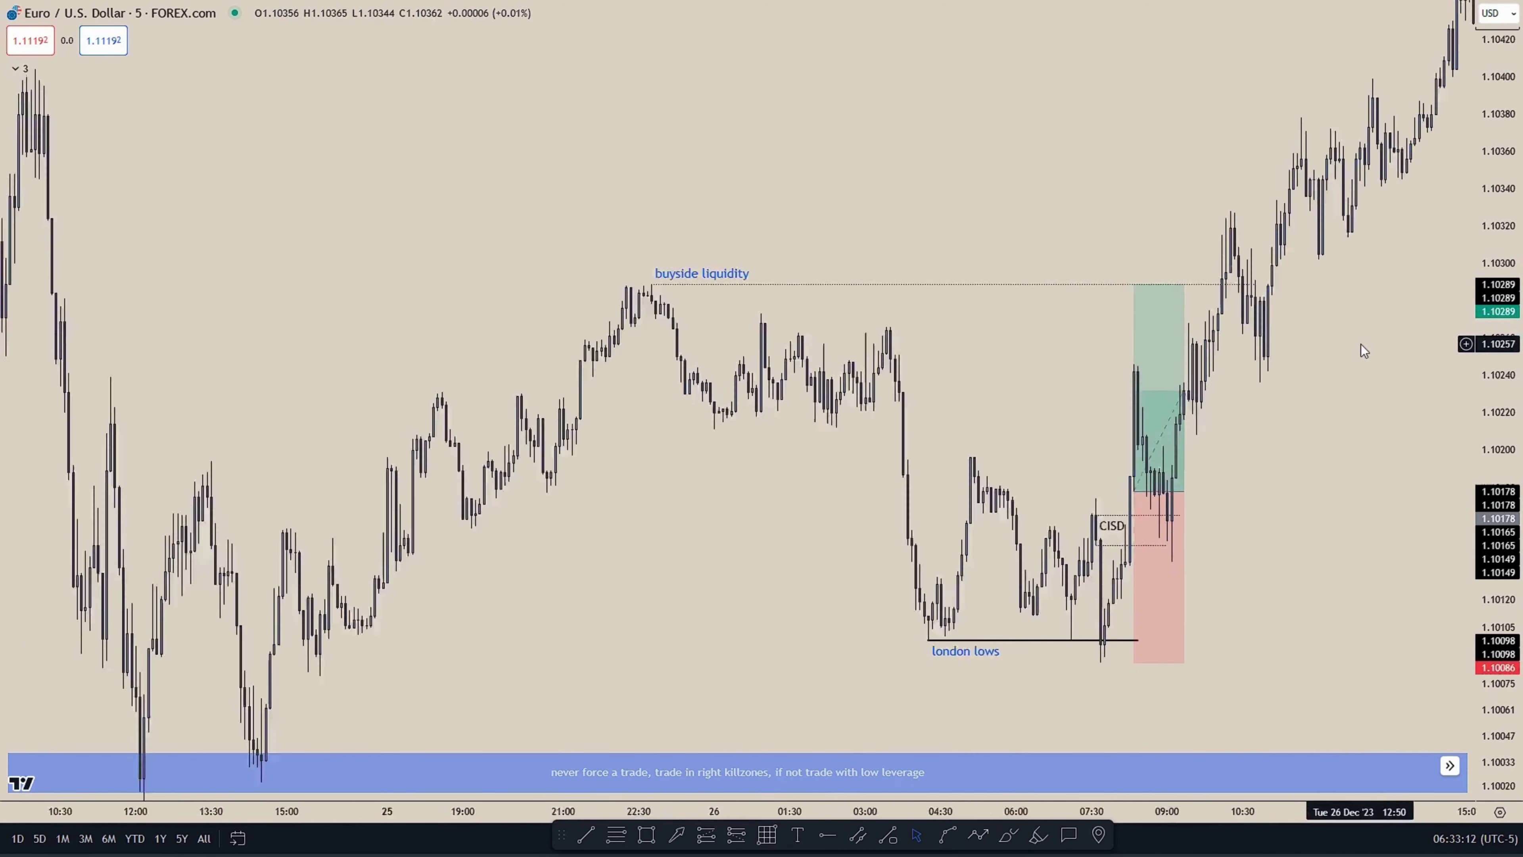
pyautogui.moveTo(1517, 258); pyautogui.dragTo(1517, 389)
pyautogui.moveTo(1261, 362); pyautogui.dragTo(1189, 381)
pyautogui.scroll(-6, 1190, 381)
pyautogui.moveTo(957, 200); pyautogui.dragTo(784, 231)
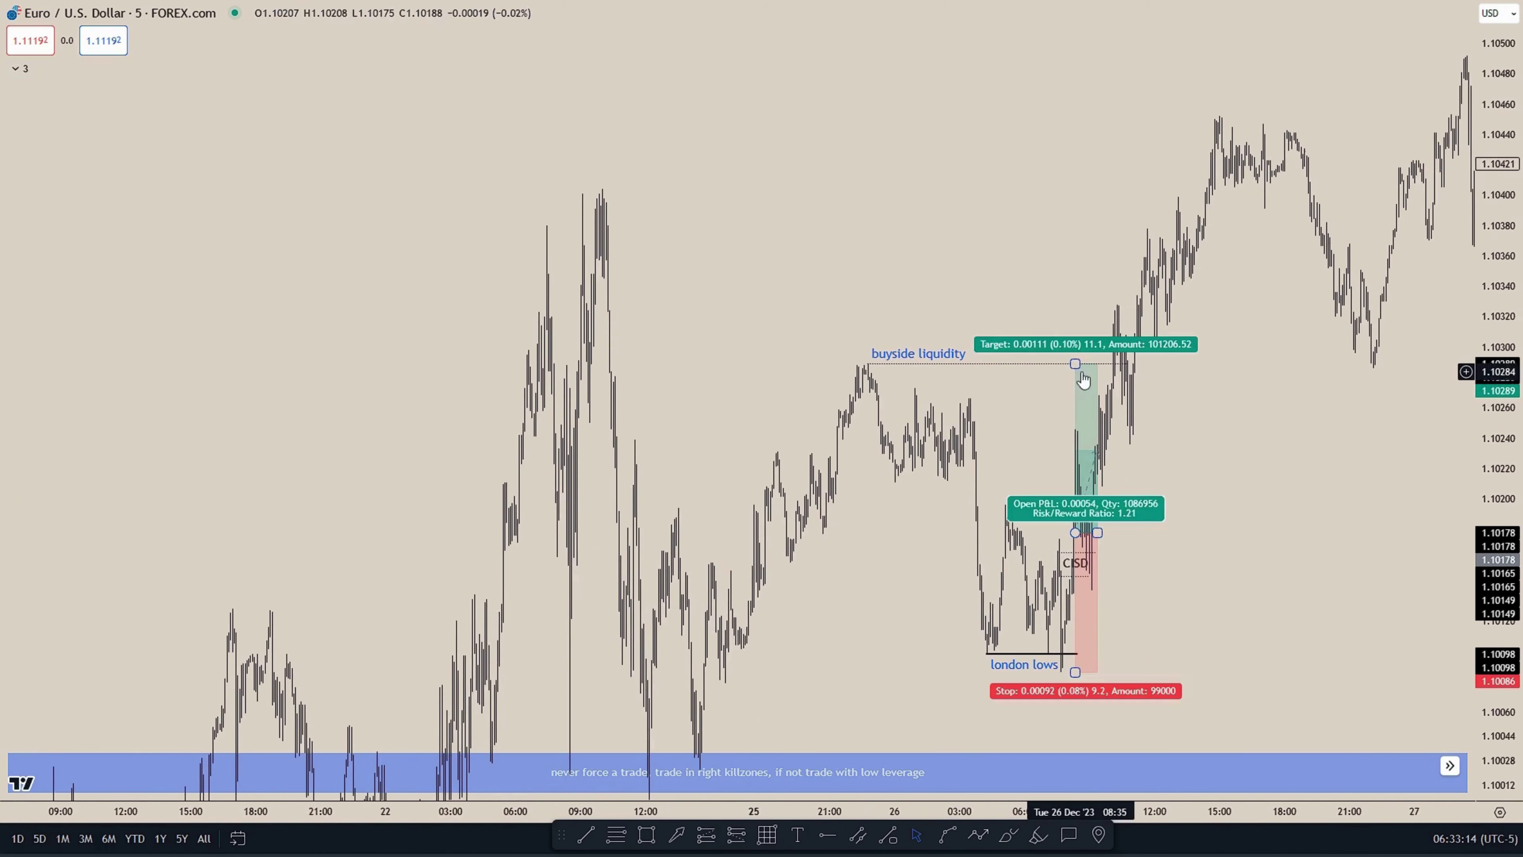
pyautogui.moveTo(1076, 363); pyautogui.dragTo(600, 181)
# - Delete the long position that has its entry at 1.10178
pyautogui.scroll(7, 866, 398)
pyautogui.moveTo(861, 487); pyautogui.dragTo(1105, 364)
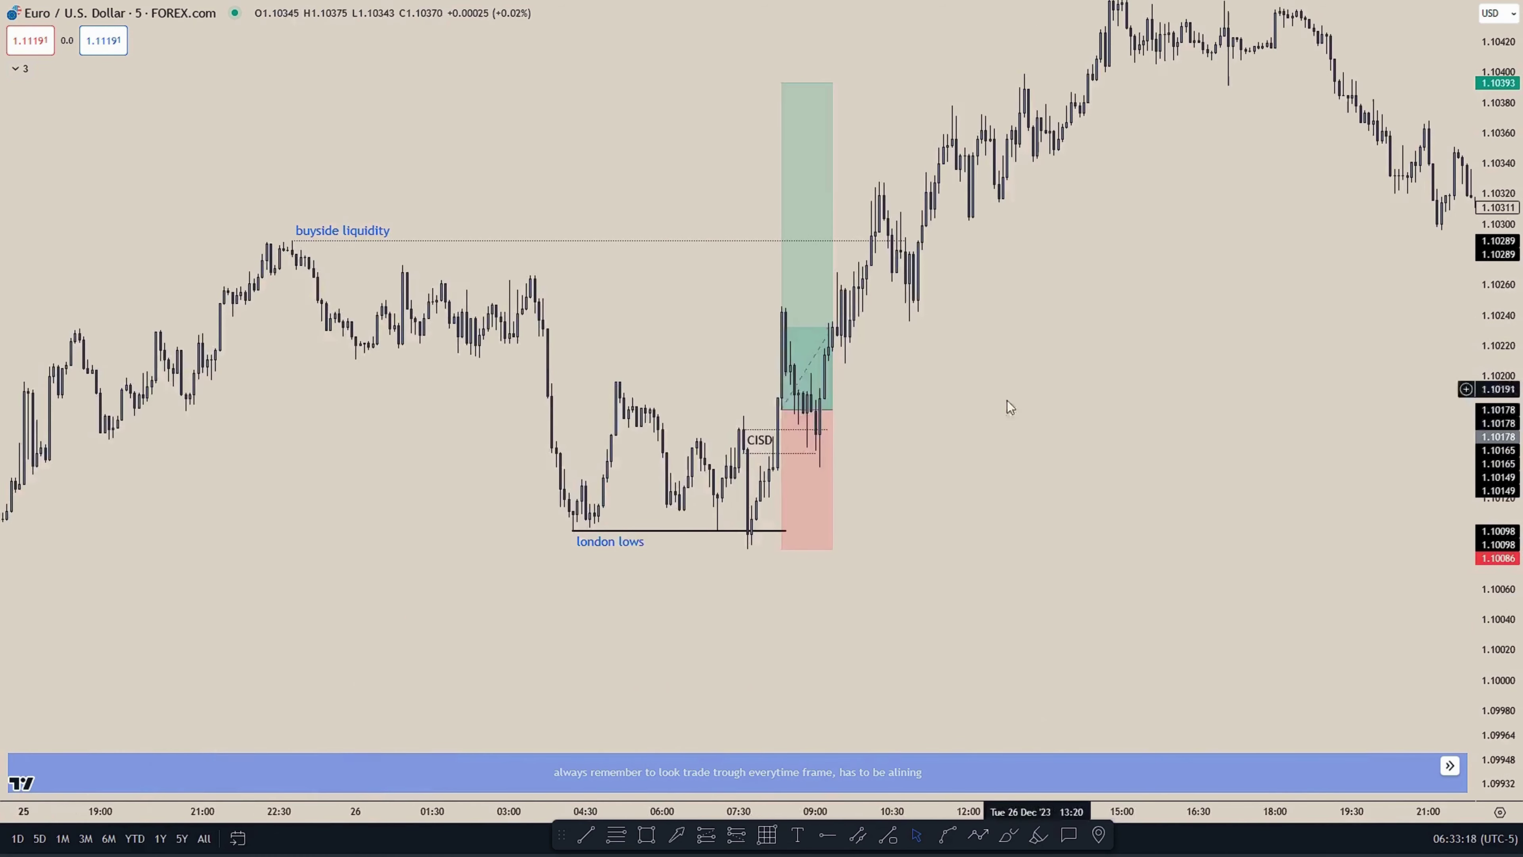
pyautogui.scroll(1, 803, 406)
pyautogui.moveTo(988, 429); pyautogui.dragTo(1266, 394)
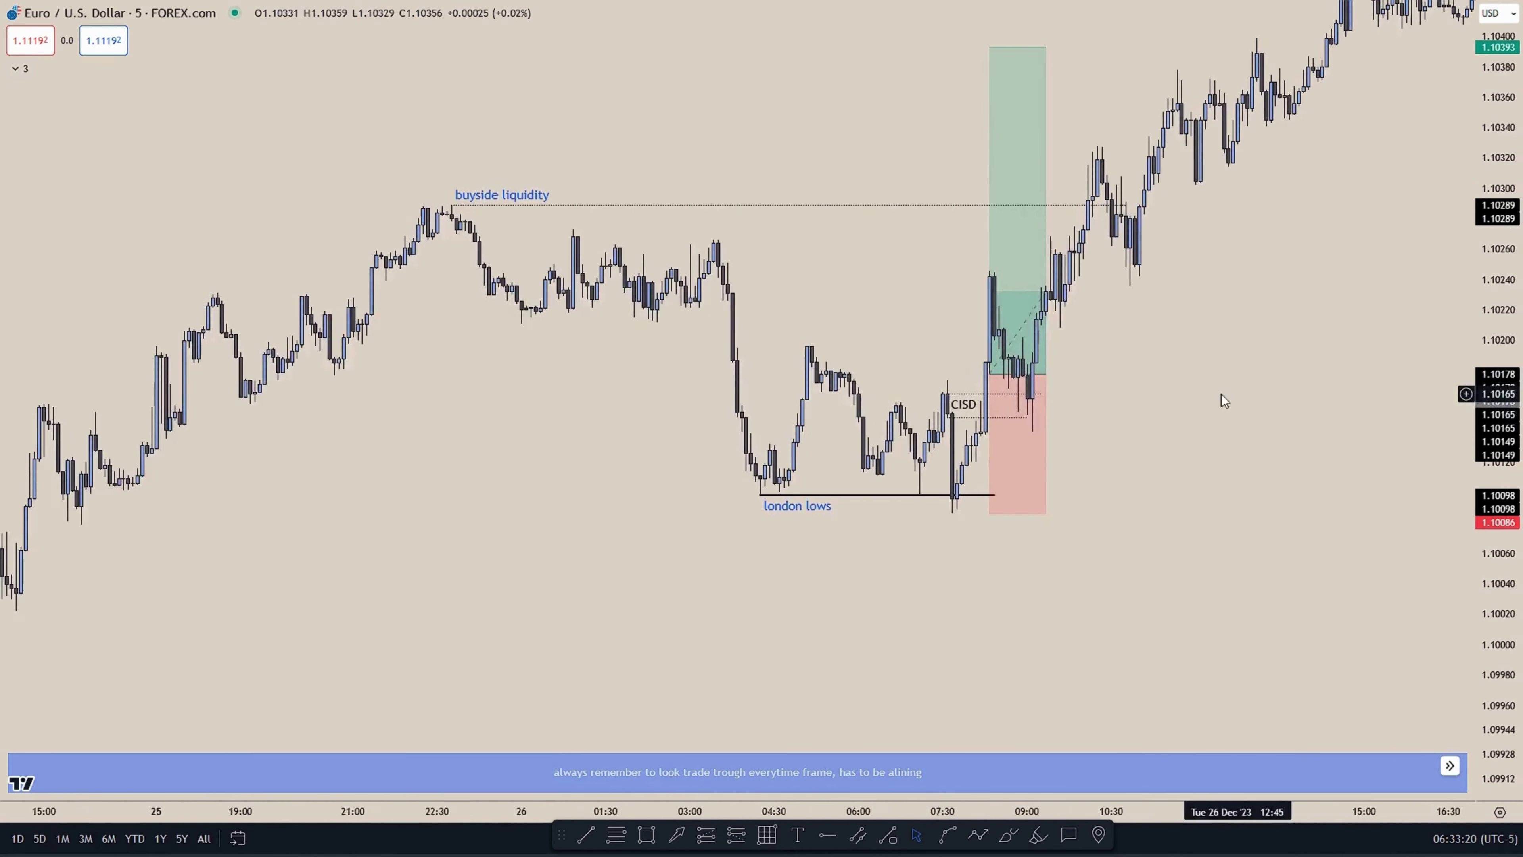
pyautogui.scroll(3, 1229, 390)
pyautogui.scroll(1, 1026, 378)
pyautogui.moveTo(1042, 371); pyautogui.dragTo(1104, 365)
pyautogui.scroll(2, 1134, 374)
pyautogui.moveTo(1412, 478); pyautogui.dragTo(1476, 309)
pyautogui.moveTo(1137, 324); pyautogui.dragTo(1285, 542)
pyautogui.scroll(1, 1139, 543)
pyautogui.click(865, 544)
pyautogui.scroll(1, 960, 547)
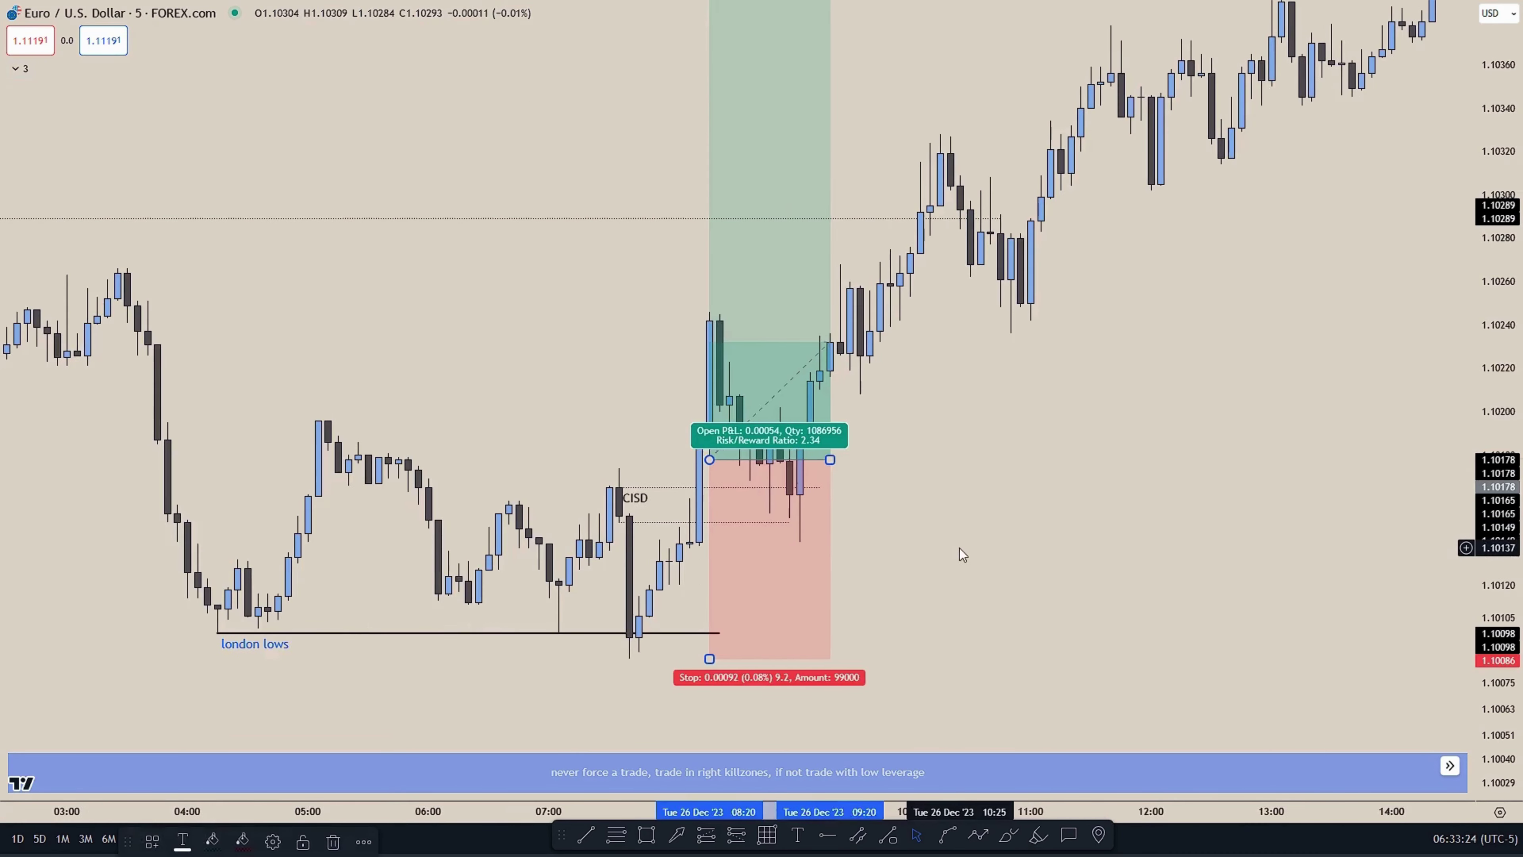
pyautogui.press('Delete')
# - Place a long position from 08:30 with its entry at 1.10166, by the middle grey level line, and its stop at 1.10086
pyautogui.moveTo(959, 542); pyautogui.dragTo(1006, 486)
pyautogui.scroll(1, 906, 545)
pyautogui.moveTo(890, 561); pyautogui.dragTo(922, 606)
pyautogui.moveTo(1480, 630); pyautogui.dragTo(1481, 474)
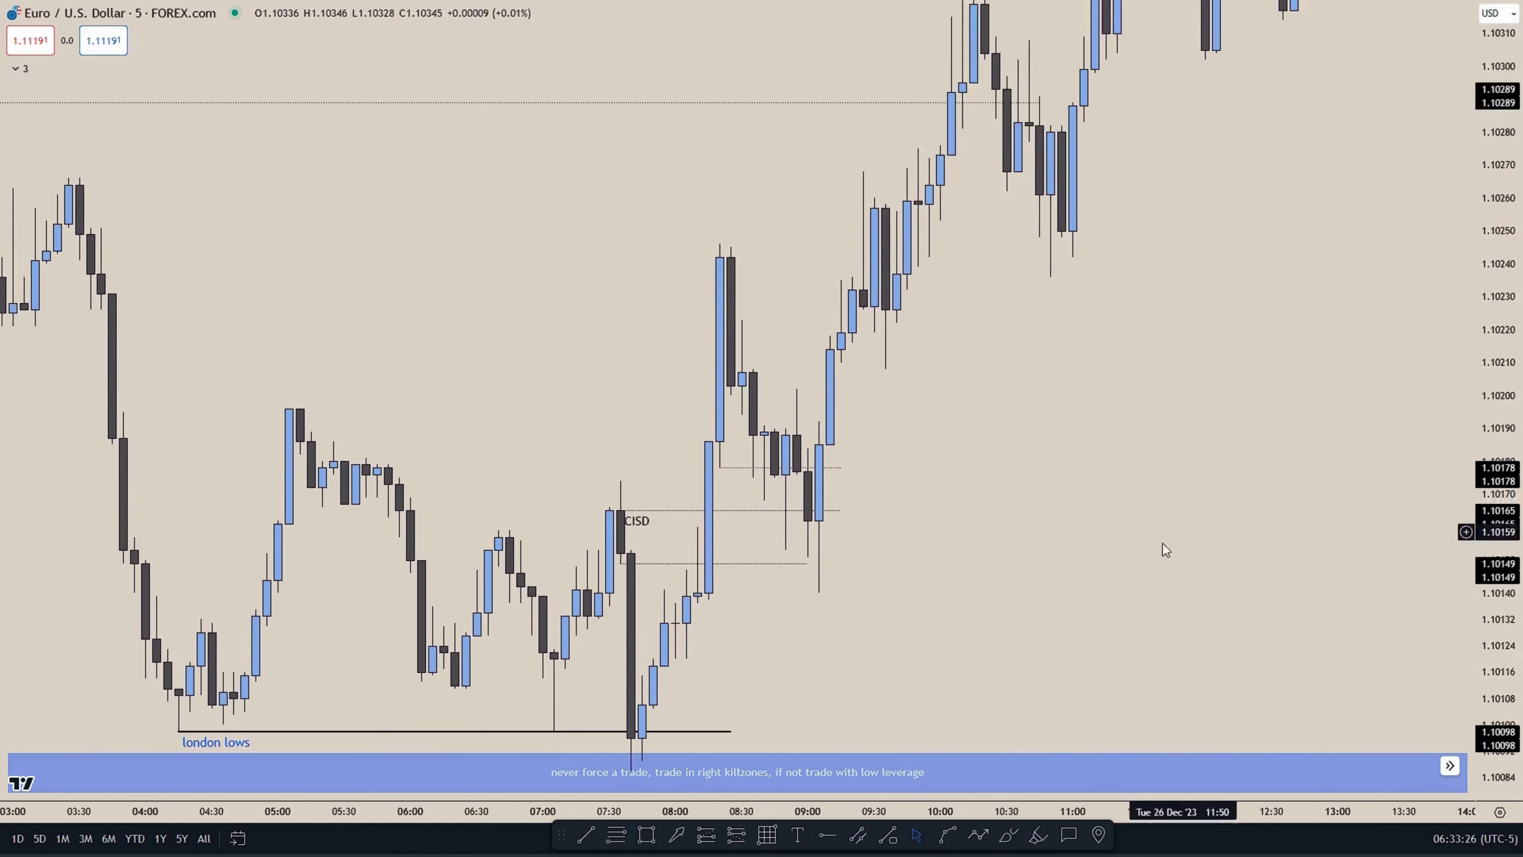
pyautogui.moveTo(1269, 488); pyautogui.dragTo(1290, 409)
pyautogui.click(706, 836)
pyautogui.click(776, 438)
pyautogui.moveTo(796, 472); pyautogui.dragTo(789, 463)
pyautogui.moveTo(1132, 528); pyautogui.dragTo(1141, 458)
pyautogui.moveTo(773, 565)
pyautogui.mouseDown()
pyautogui.moveTo(662, 623)
pyautogui.moveTo(771, 585)
pyautogui.moveTo(662, 624)
pyautogui.mouseUp()
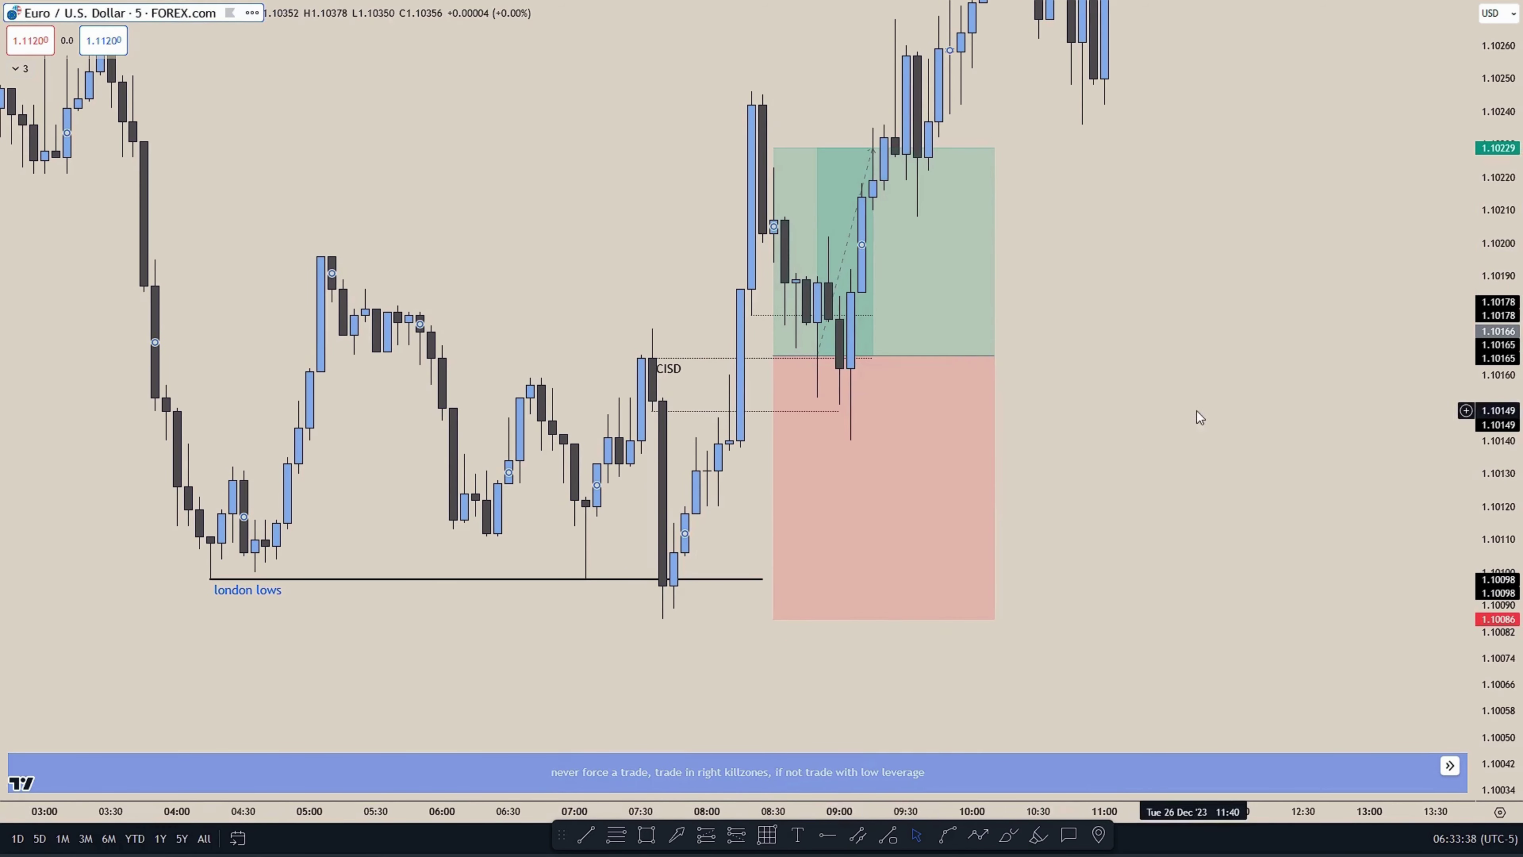
# - Set the target of the long position entered at 1.10166 to 1.10288, at the buyside liquidity line
pyautogui.scroll(-5, 1197, 418)
pyautogui.scroll(-3, 1037, 375)
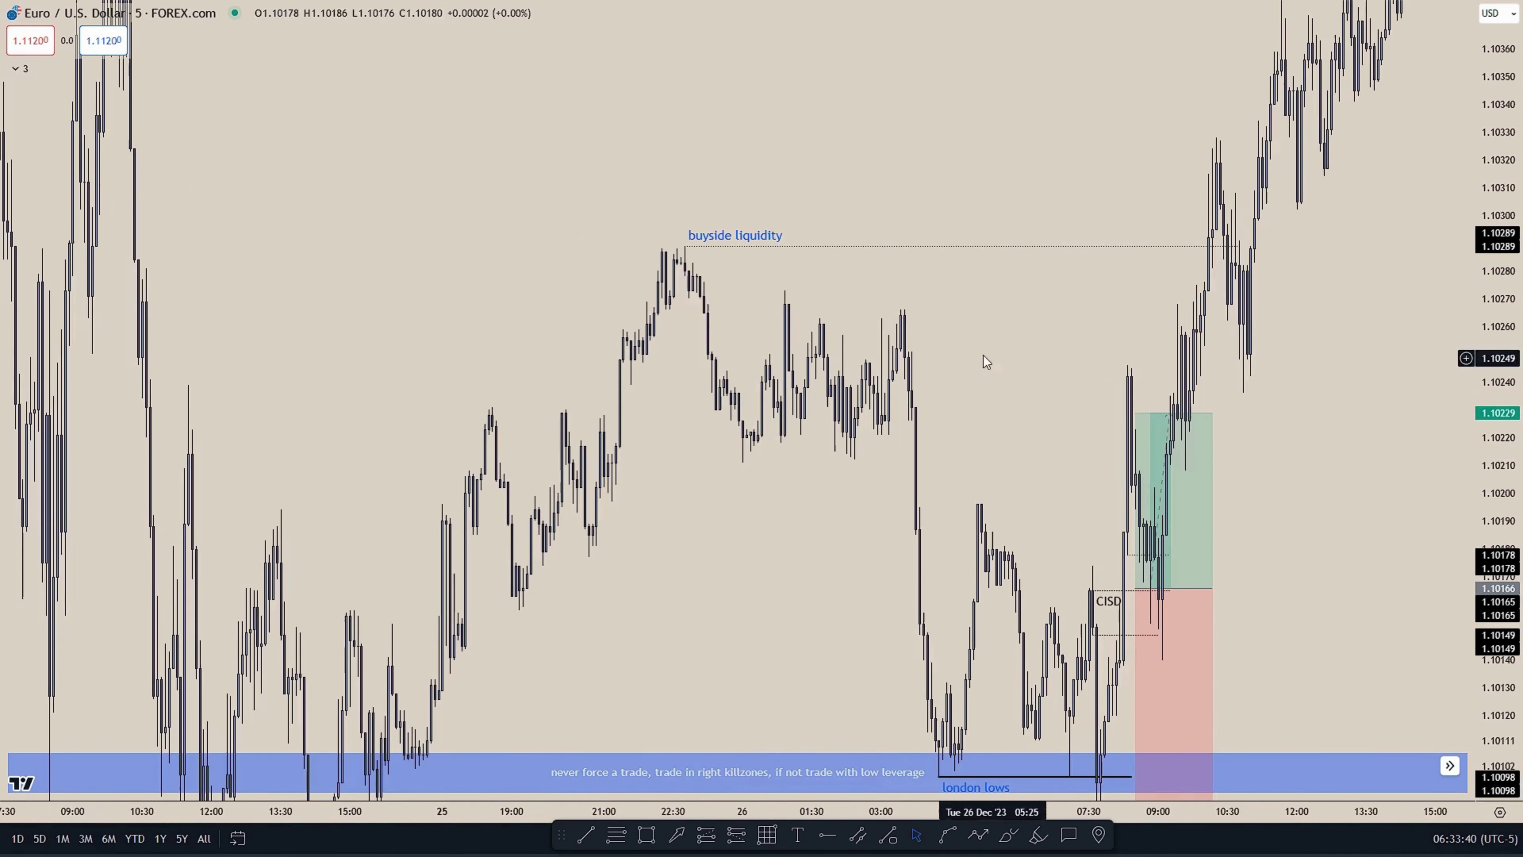
pyautogui.scroll(-5, 1367, 466)
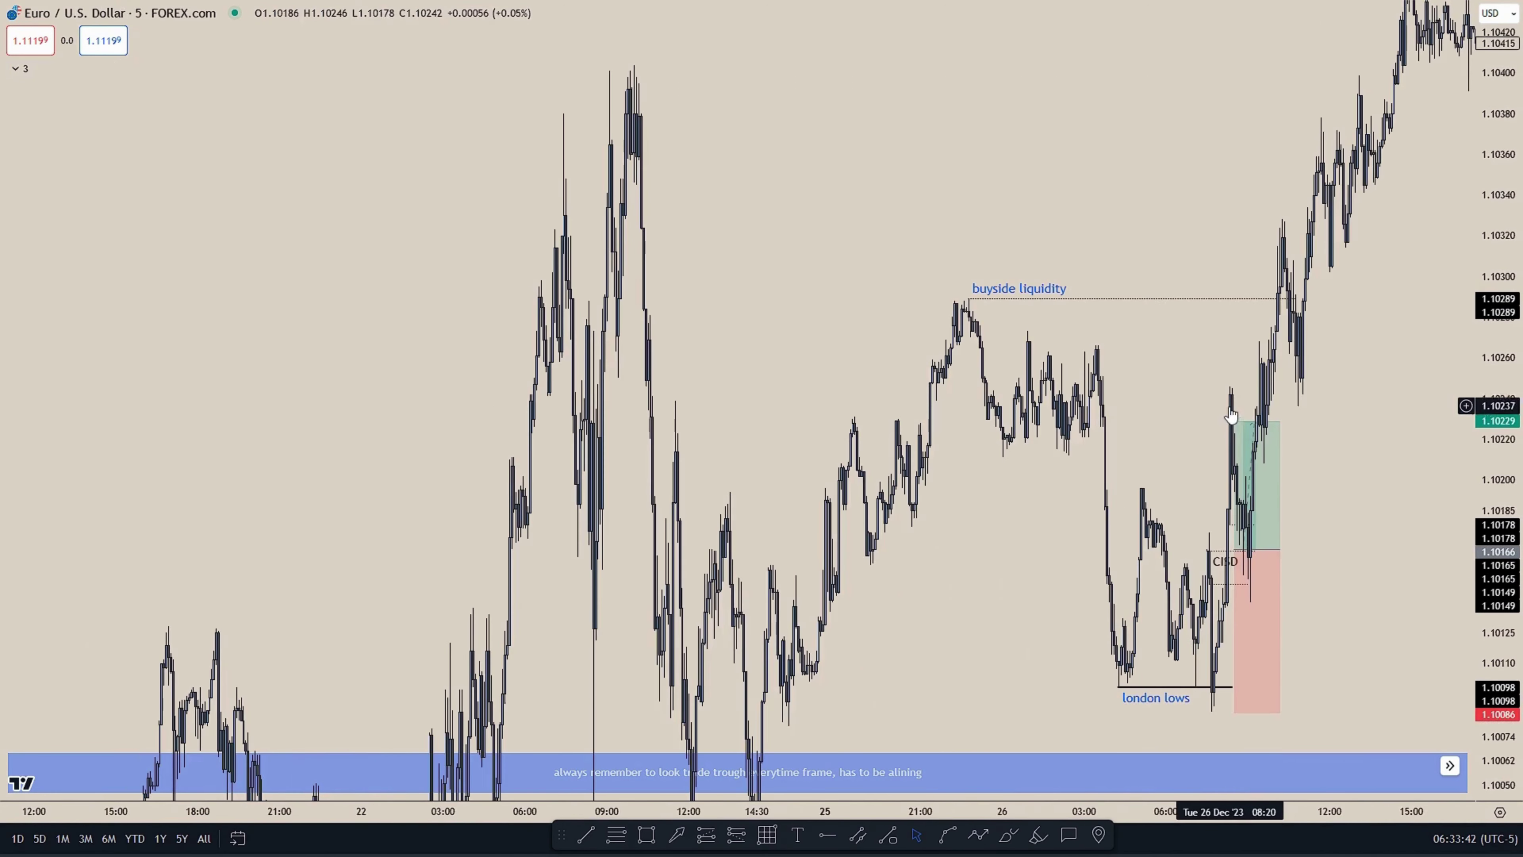
pyautogui.moveTo(1240, 385); pyautogui.dragTo(1221, 304)
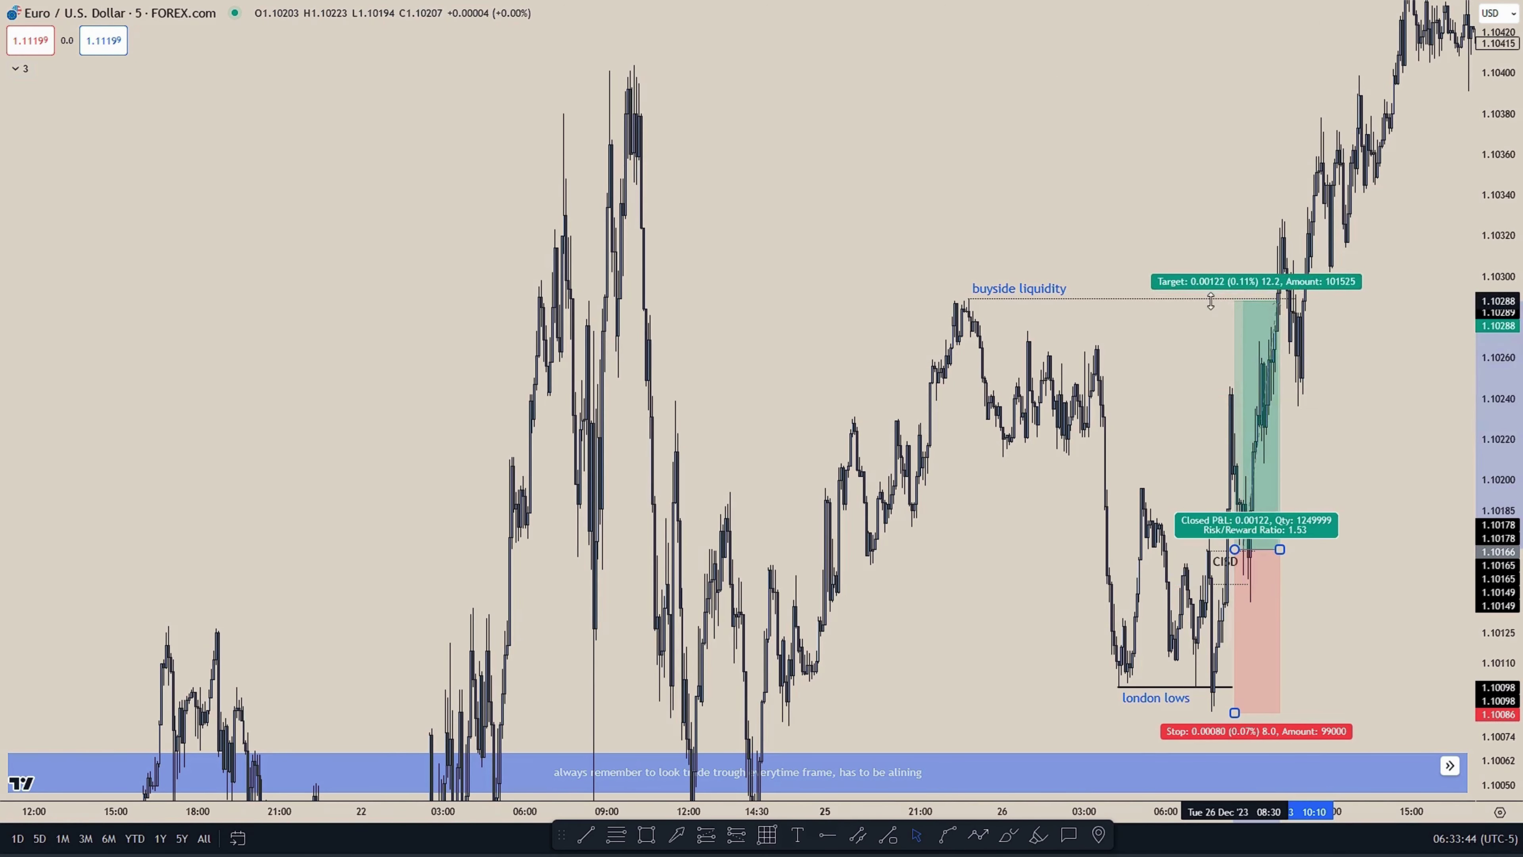
# - Raise the target of the long position entered at 1.10166 to the 22 Dec high
pyautogui.moveTo(1326, 323); pyautogui.dragTo(1207, 295)
pyautogui.scroll(3, 1137, 393)
pyautogui.scroll(-3, 1050, 428)
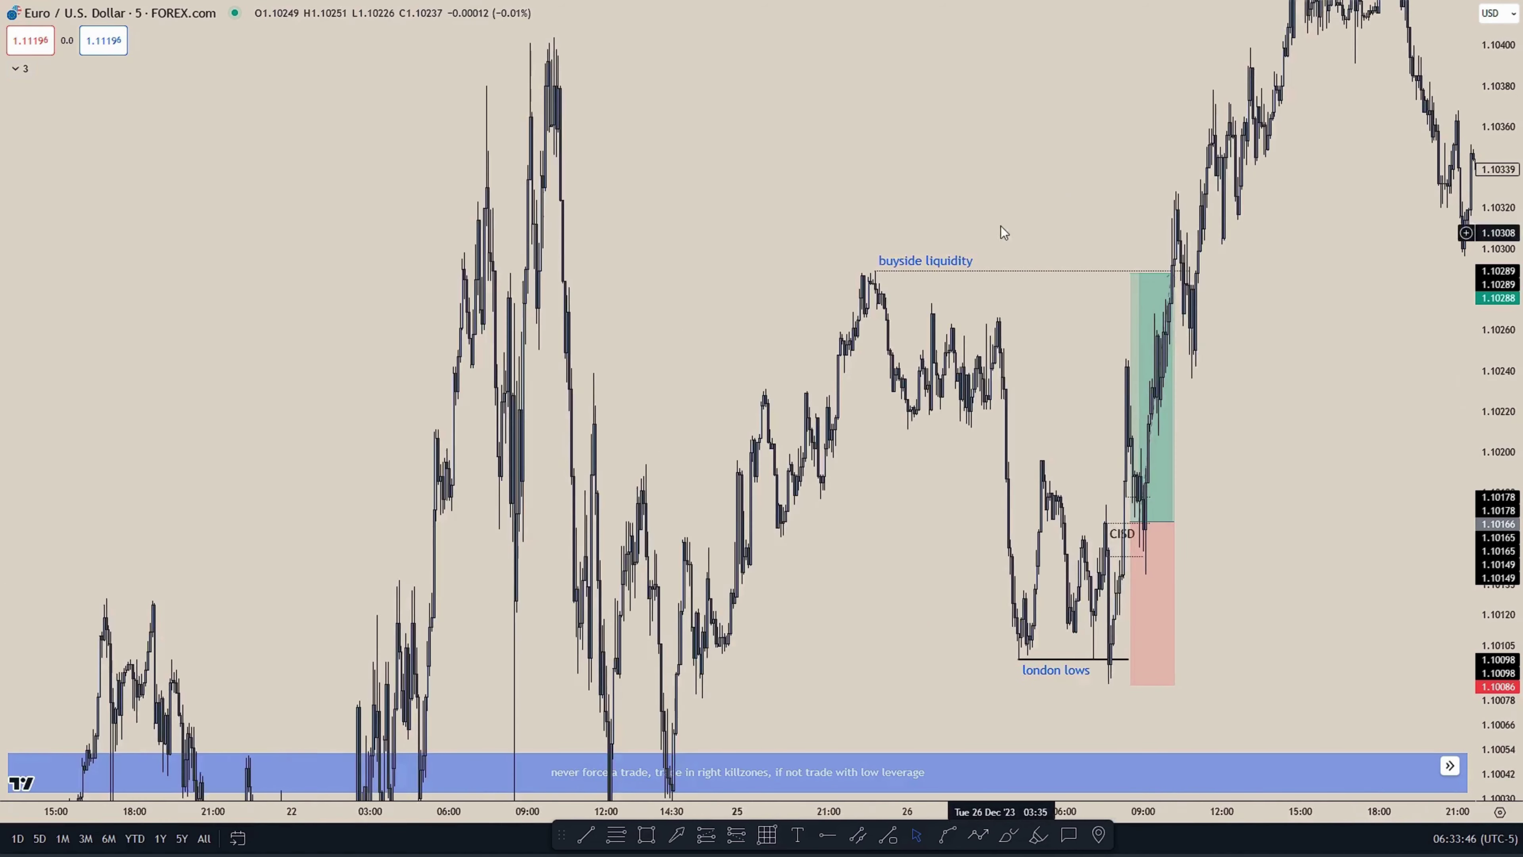
pyautogui.moveTo(1003, 263); pyautogui.dragTo(980, 363)
pyautogui.moveTo(1107, 373); pyautogui.dragTo(526, 123)
# - Delete the long position that has its entry at 1.10166
pyautogui.scroll(4, 734, 209)
pyautogui.moveTo(1121, 443); pyautogui.dragTo(1249, 226)
pyautogui.scroll(4, 1132, 300)
pyautogui.scroll(2, 1026, 371)
pyautogui.moveTo(841, 398); pyautogui.dragTo(1304, 355)
pyautogui.click(902, 480)
pyautogui.press('Delete')
# - Place a long position on the 08:20 candle with its entry at 1.10149, on the lower grey level line, and its stop at 1.10086
pyautogui.scroll(2, 922, 472)
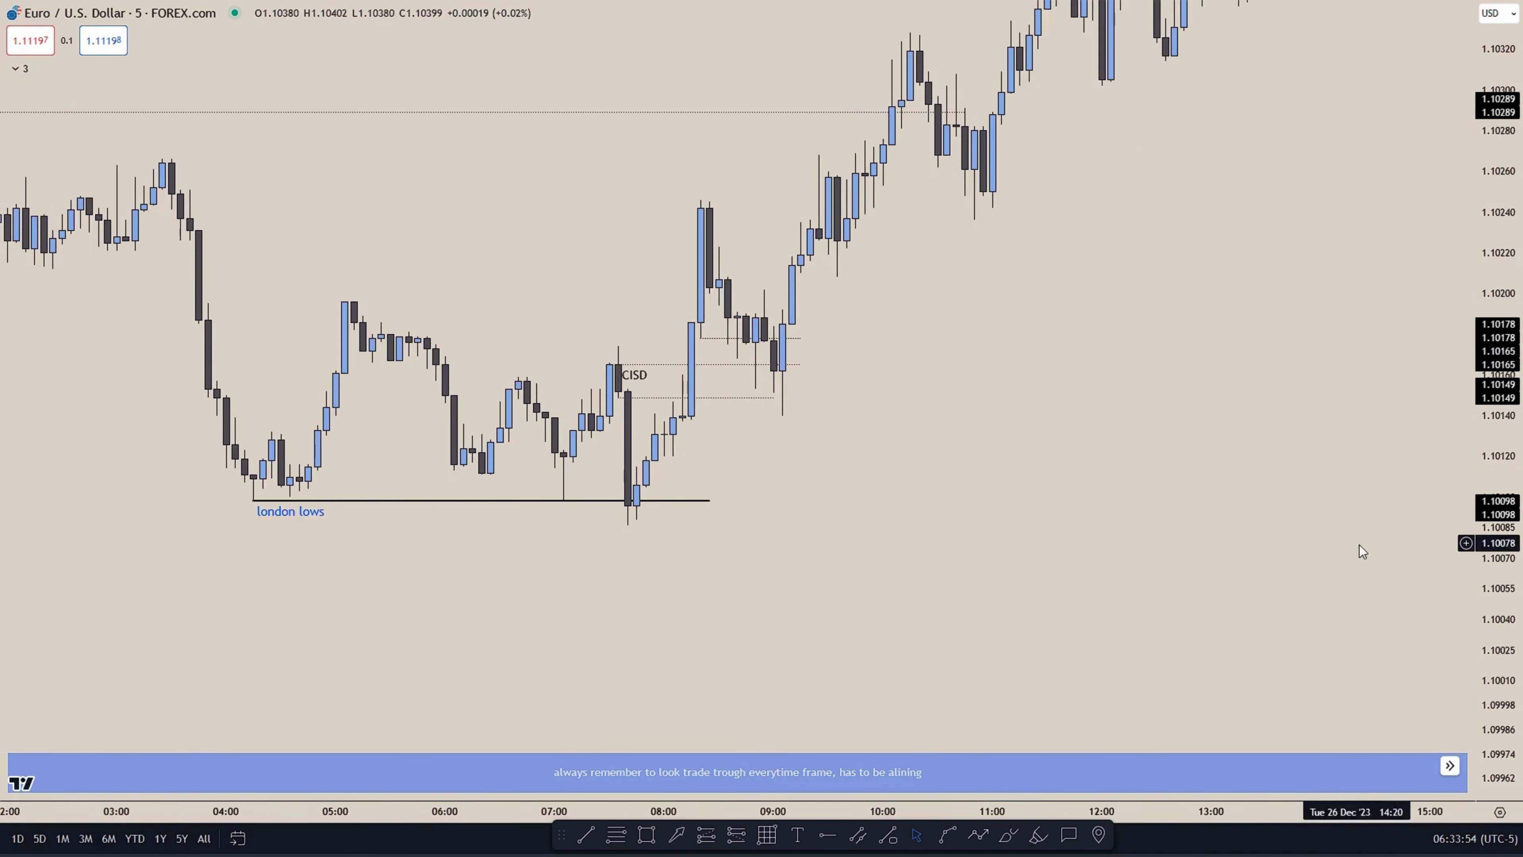
pyautogui.moveTo(1485, 537); pyautogui.dragTo(1484, 280)
pyautogui.moveTo(955, 378); pyautogui.dragTo(1180, 354)
pyautogui.scroll(3, 1139, 360)
pyautogui.scroll(1, 929, 432)
pyautogui.moveTo(851, 470); pyautogui.dragTo(921, 501)
pyautogui.scroll(1, 840, 474)
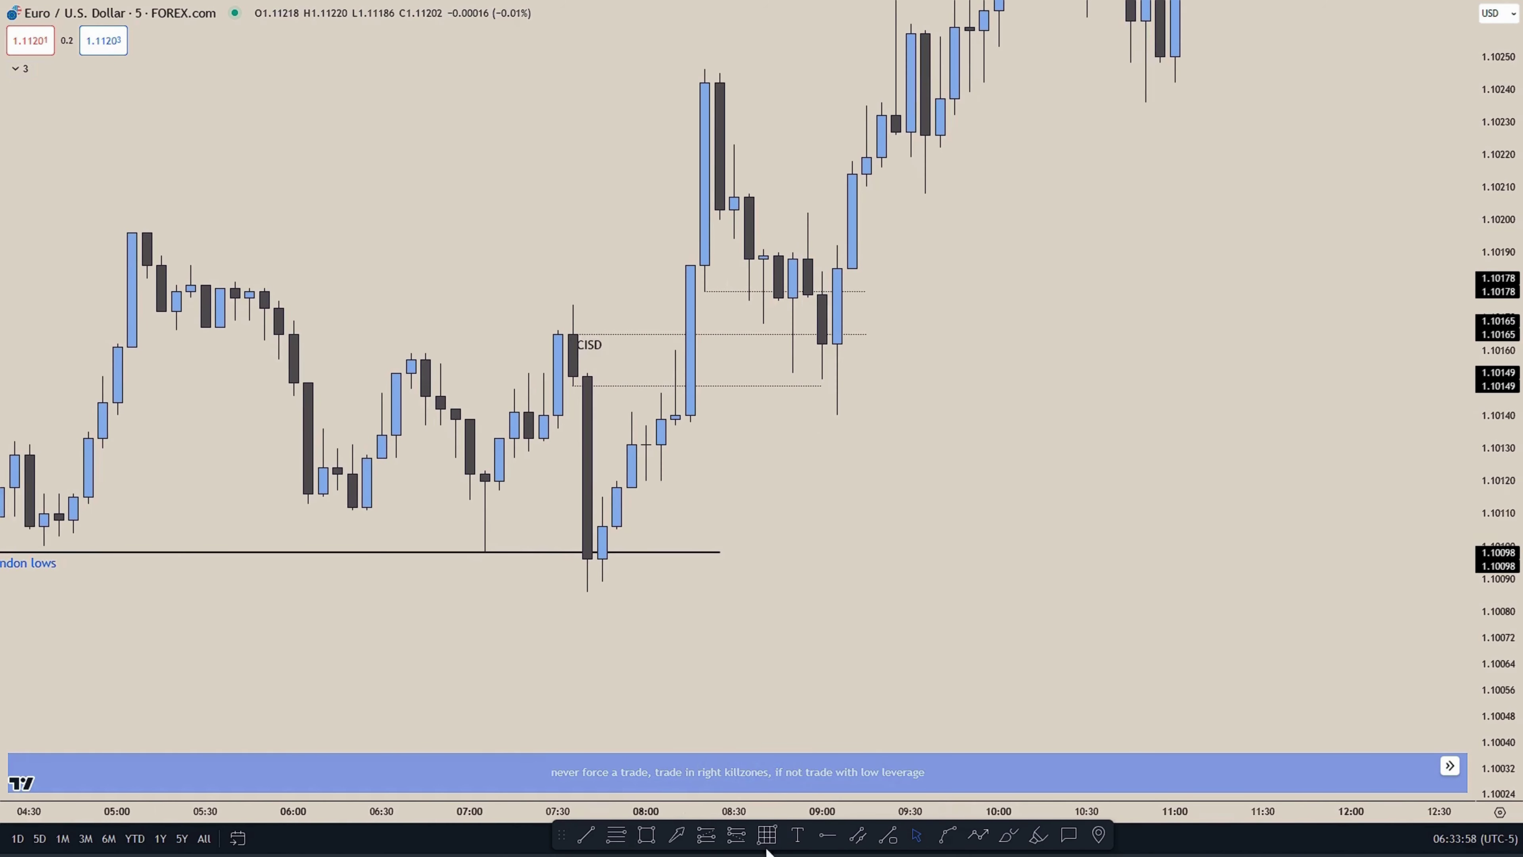
pyautogui.click(704, 386)
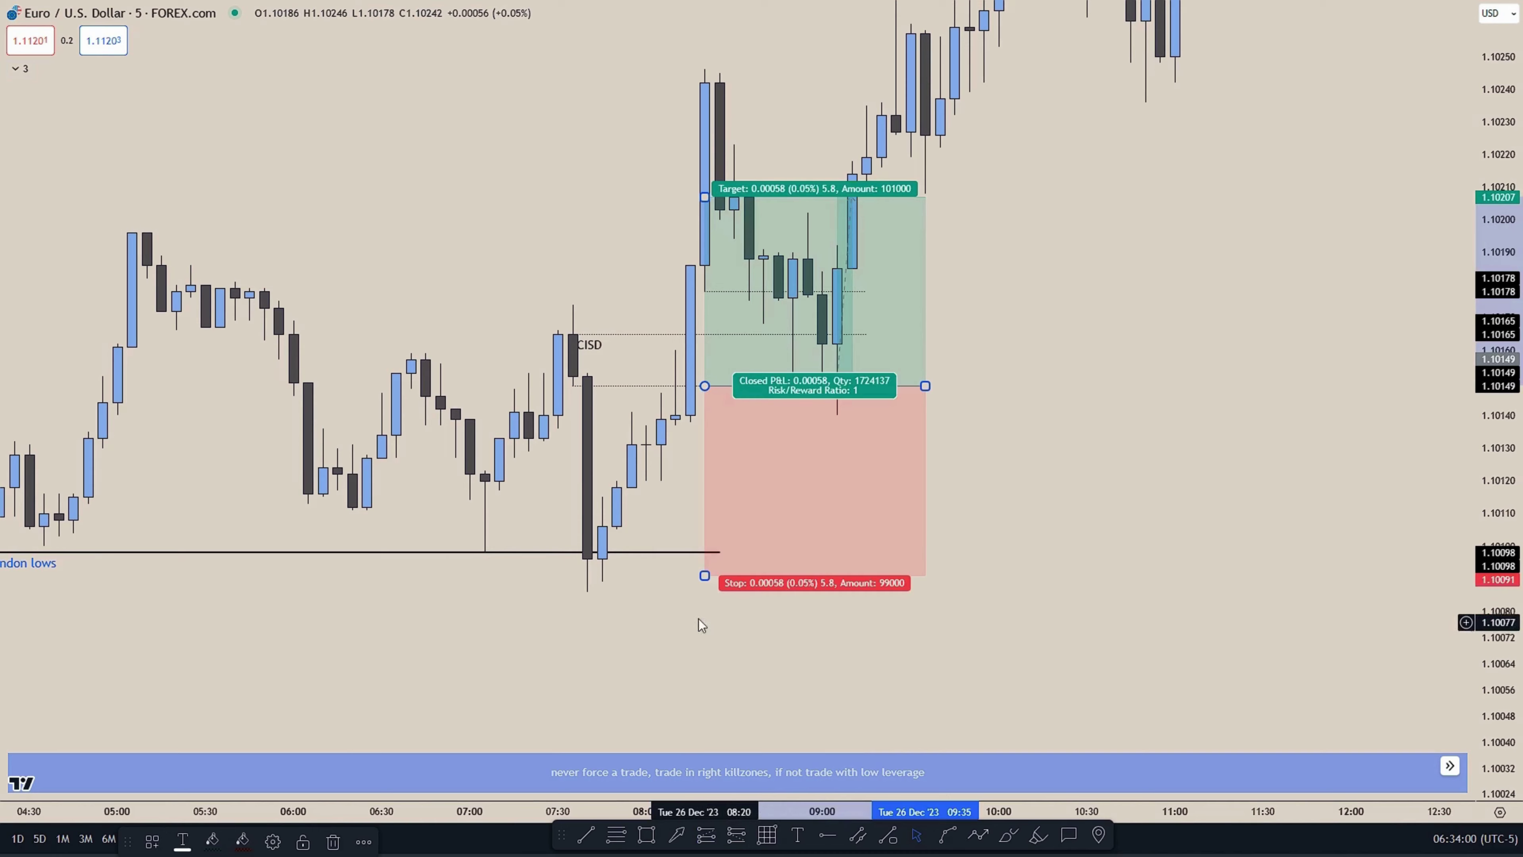
pyautogui.moveTo(705, 576); pyautogui.dragTo(704, 591)
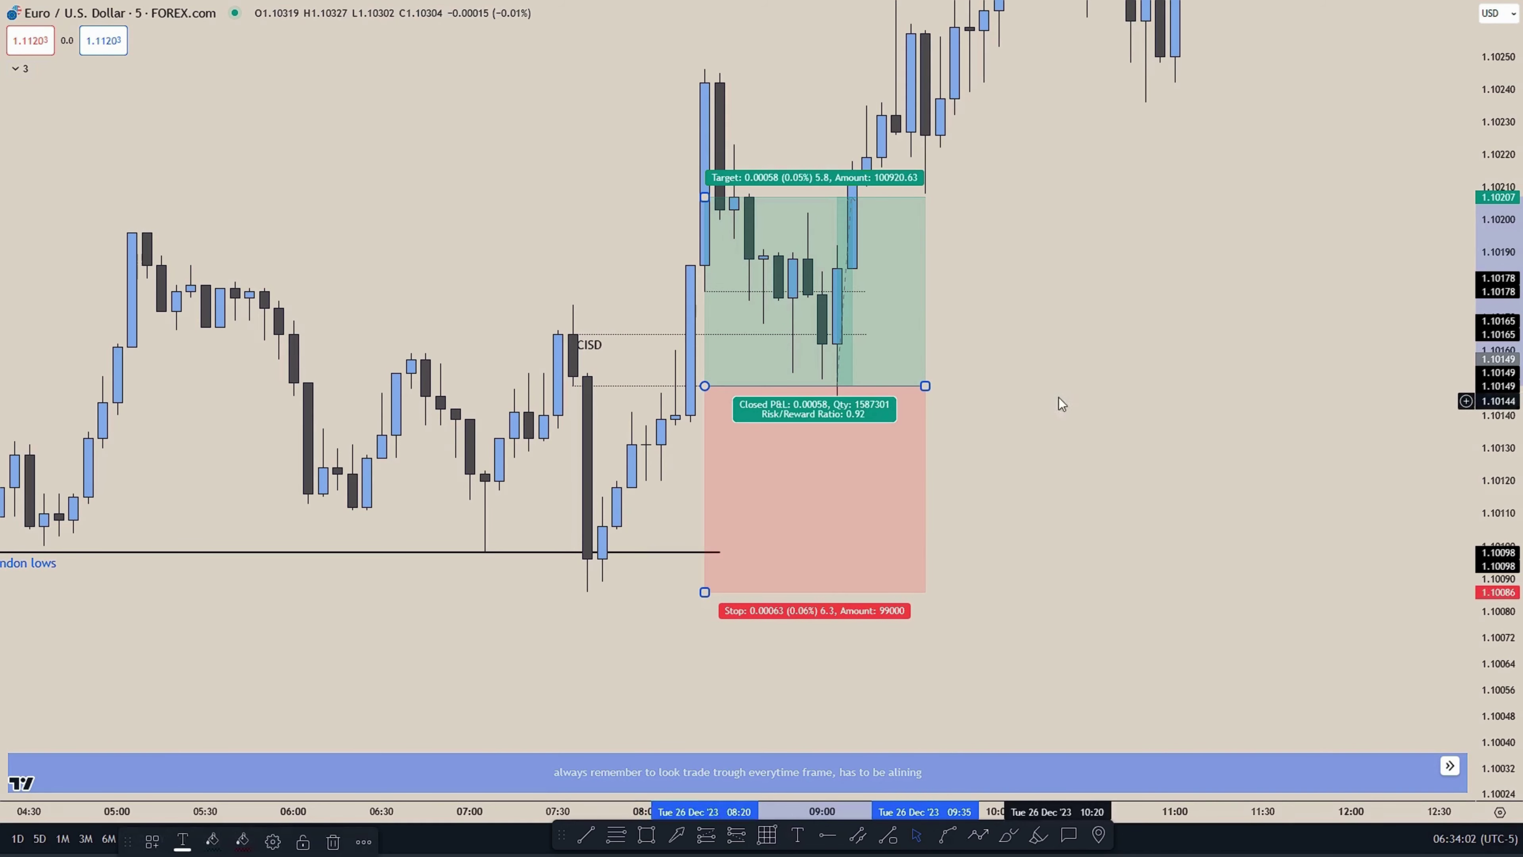
# - Set the target of the long position entered at 1.10149 to 1.10289, on the buyside liquidity line
pyautogui.scroll(-3, 1083, 425)
pyautogui.scroll(-1, 1084, 425)
pyautogui.moveTo(1487, 282); pyautogui.dragTo(1295, 495)
pyautogui.scroll(-5, 1374, 332)
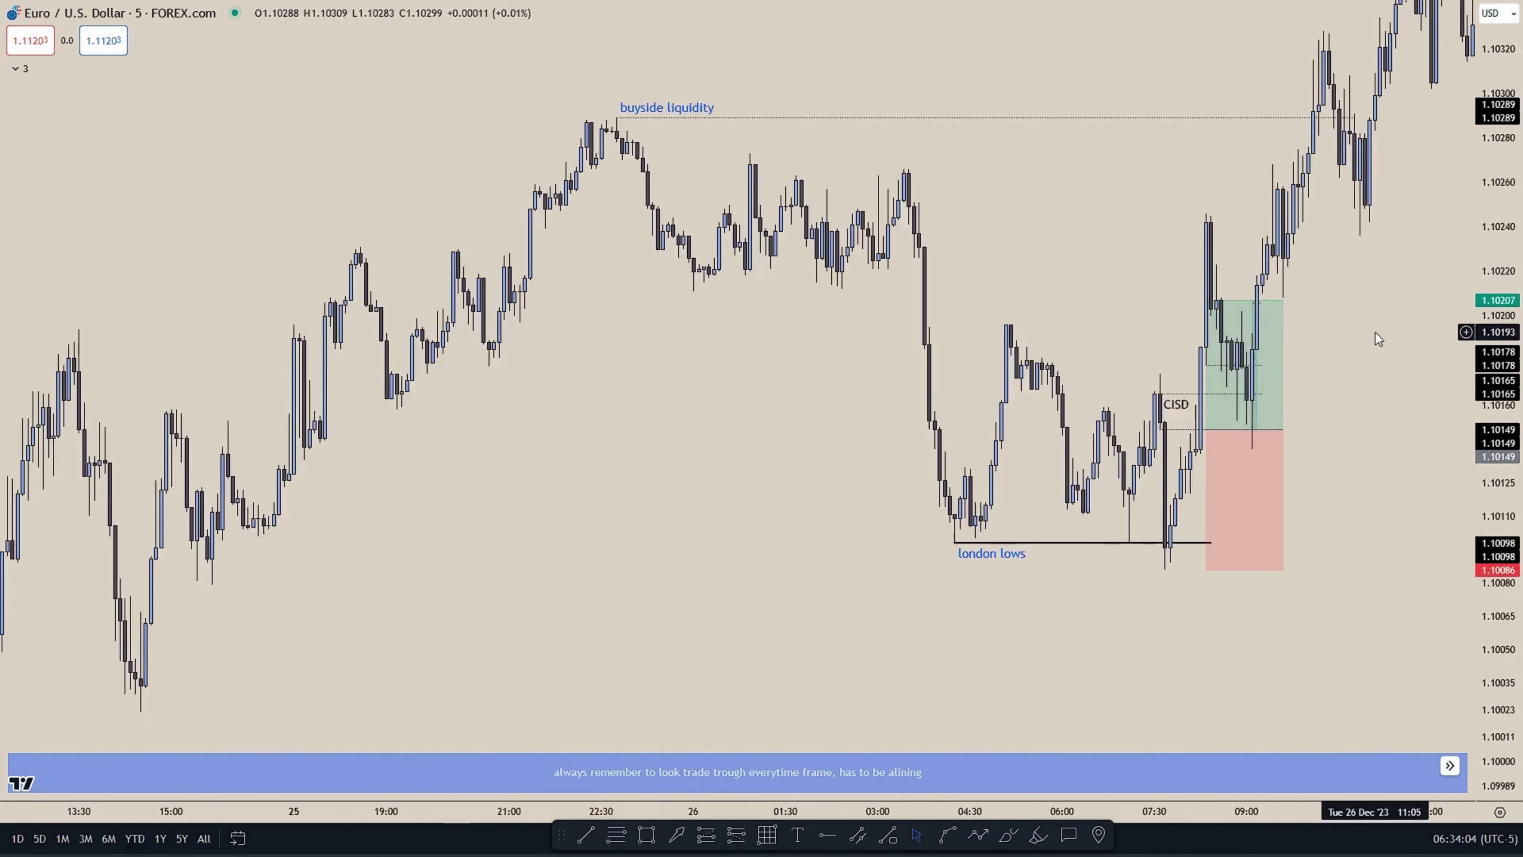
pyautogui.moveTo(1374, 333); pyautogui.dragTo(1248, 444)
pyautogui.click(1082, 412)
pyautogui.moveTo(1083, 411); pyautogui.dragTo(1073, 229)
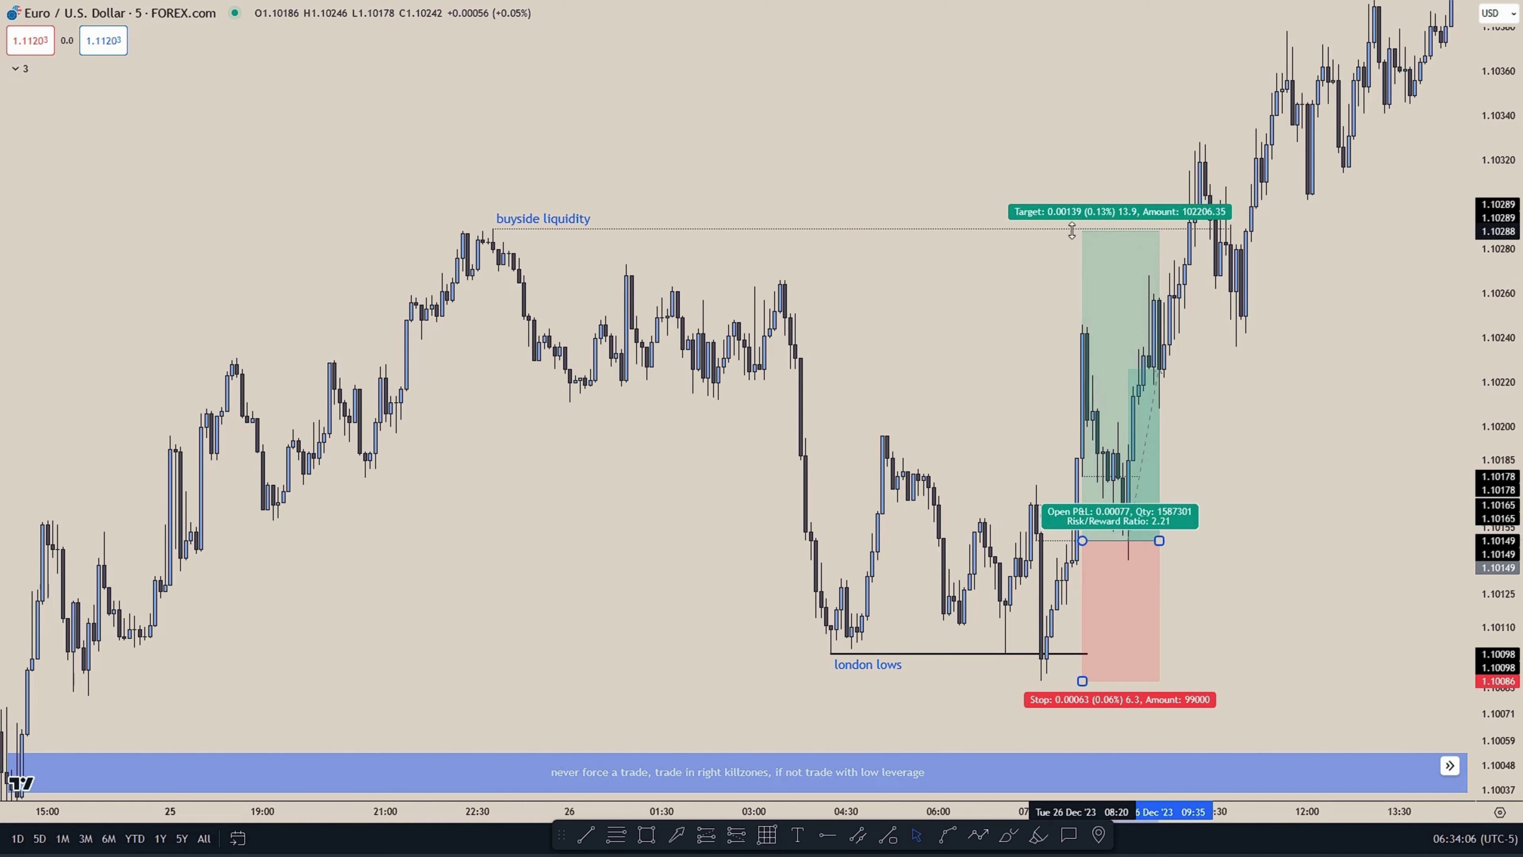
# - Examine the London lows sweep, the CISD level and the candles between 07:30 and 08:20 that lead to the long entry
pyautogui.moveTo(1266, 371); pyautogui.dragTo(1412, 295)
pyautogui.scroll(4, 1319, 333)
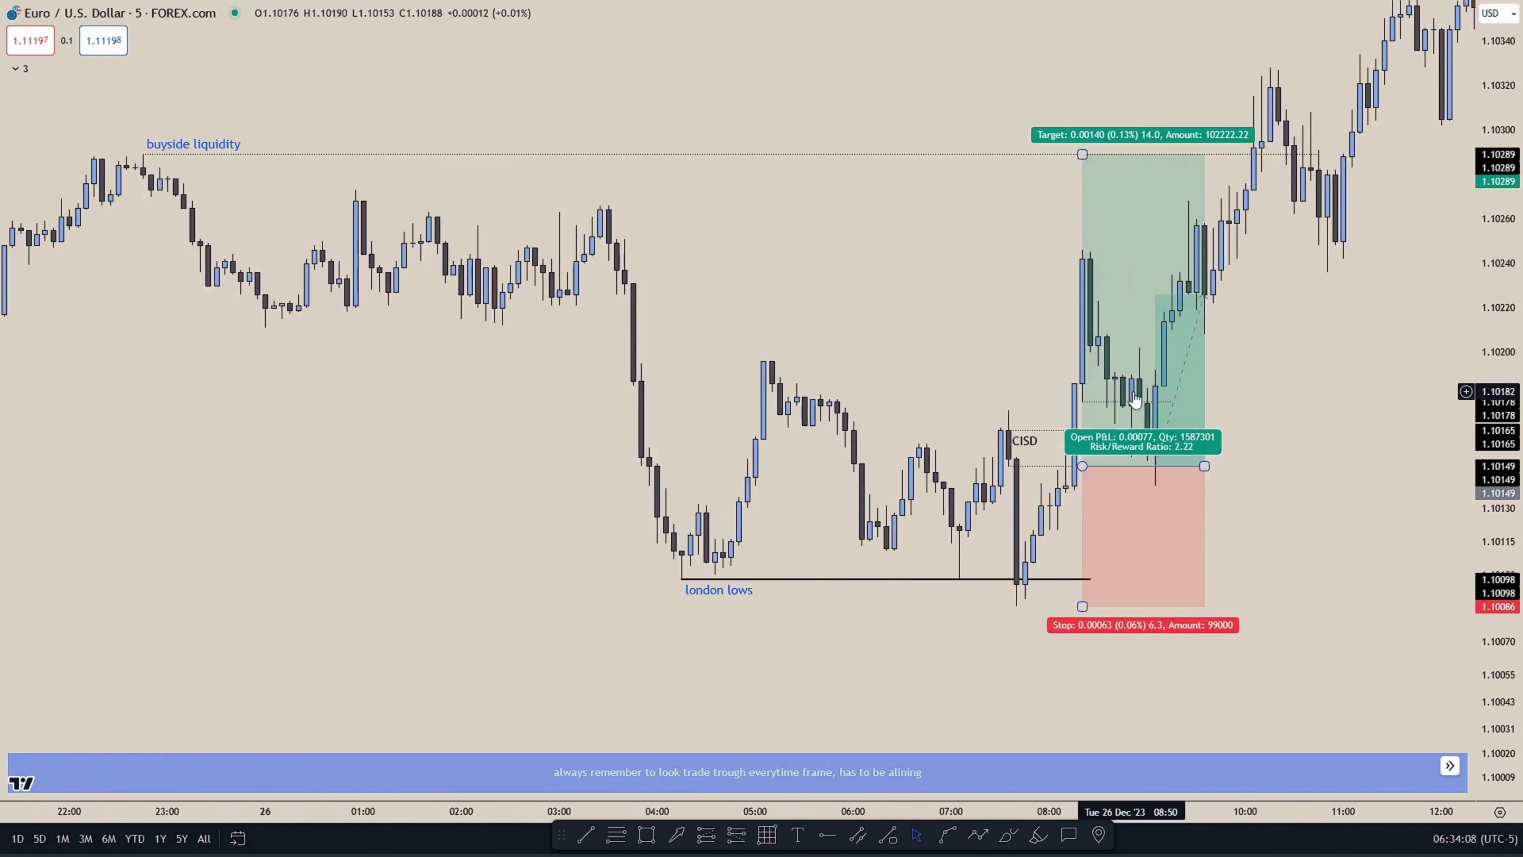
pyautogui.scroll(2, 1214, 415)
pyautogui.moveTo(1213, 416); pyautogui.dragTo(1181, 364)
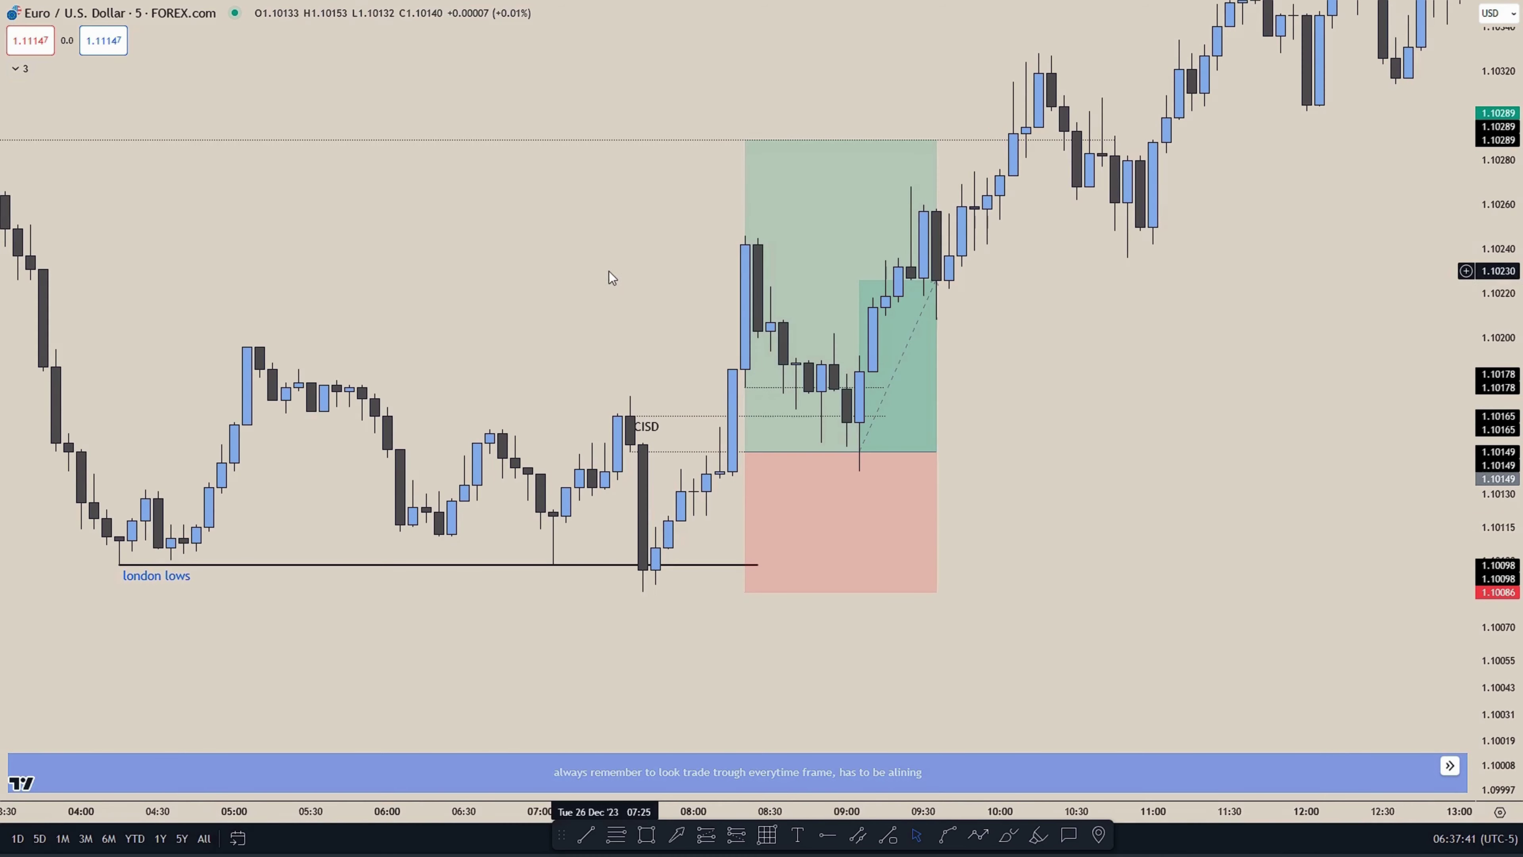
pyautogui.moveTo(1487, 474); pyautogui.dragTo(1438, 334)
pyautogui.moveTo(1261, 399); pyautogui.dragTo(1345, 243)
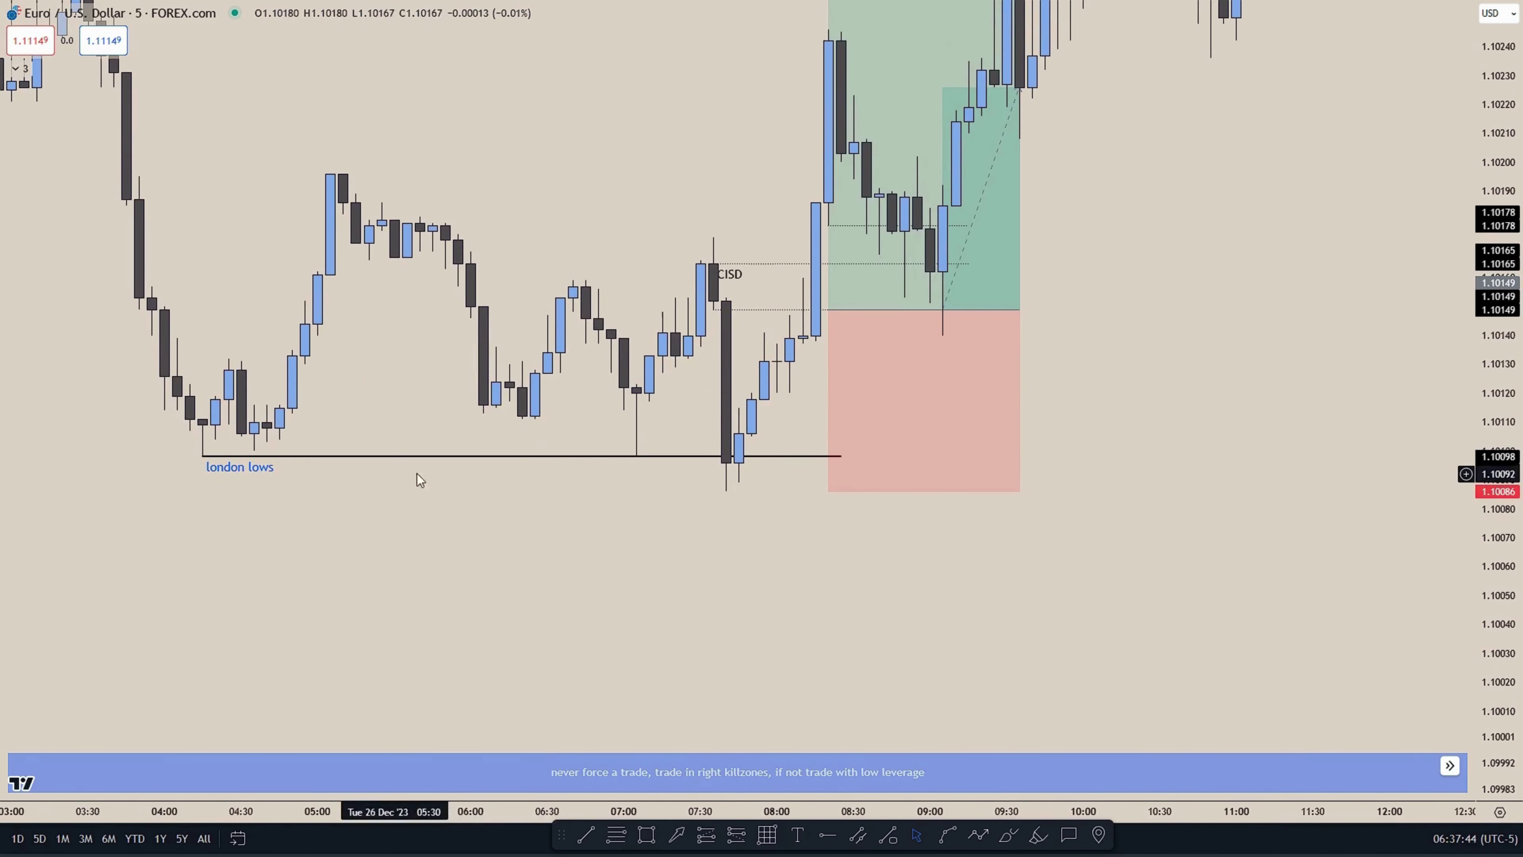
pyautogui.moveTo(471, 426); pyautogui.dragTo(384, 452)
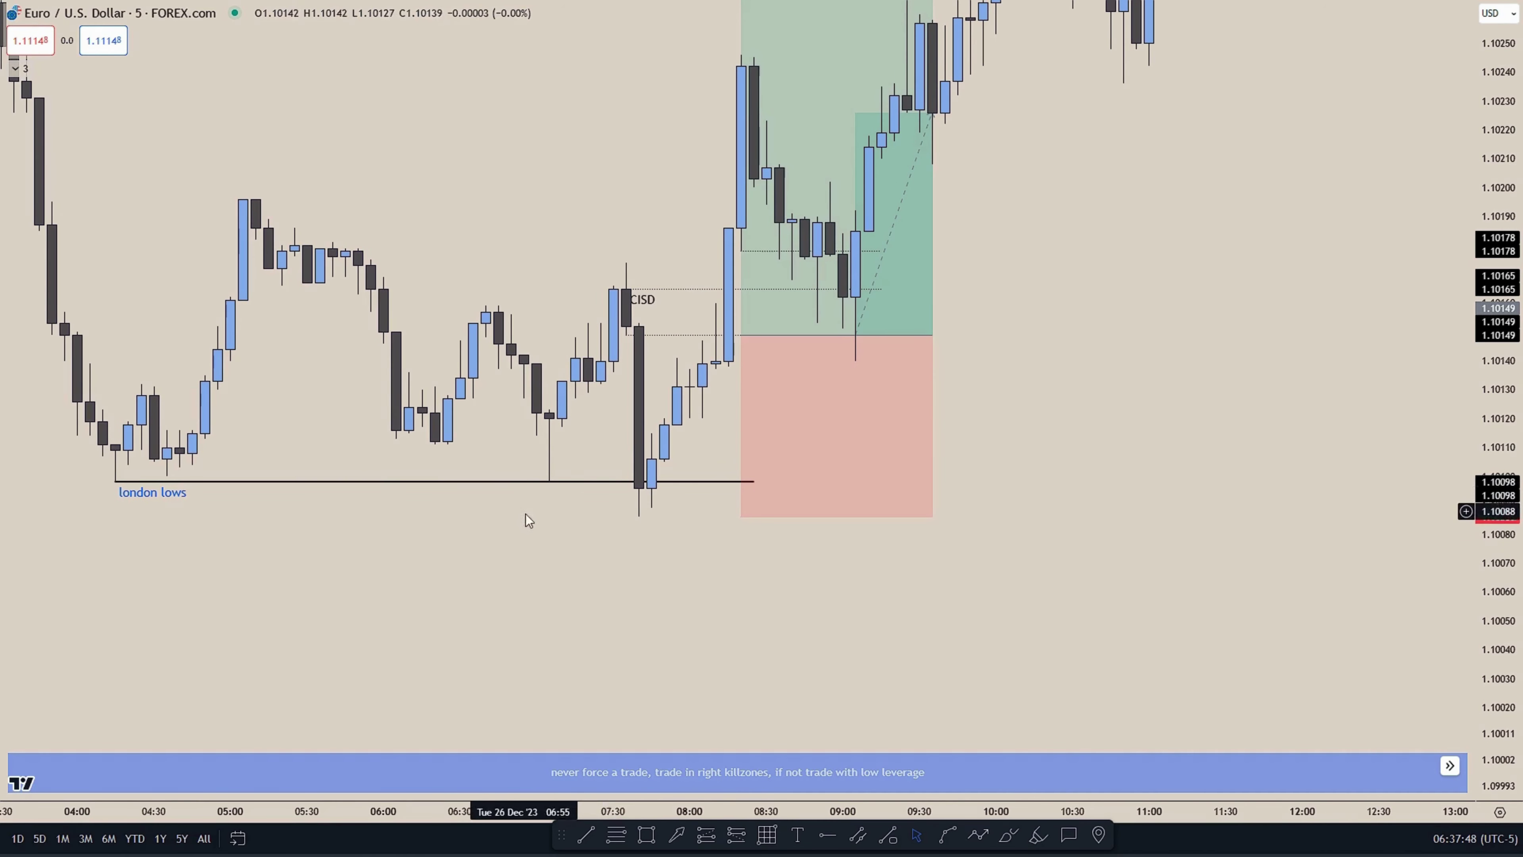
pyautogui.moveTo(388, 458); pyautogui.dragTo(347, 538)
pyautogui.scroll(1, 510, 550)
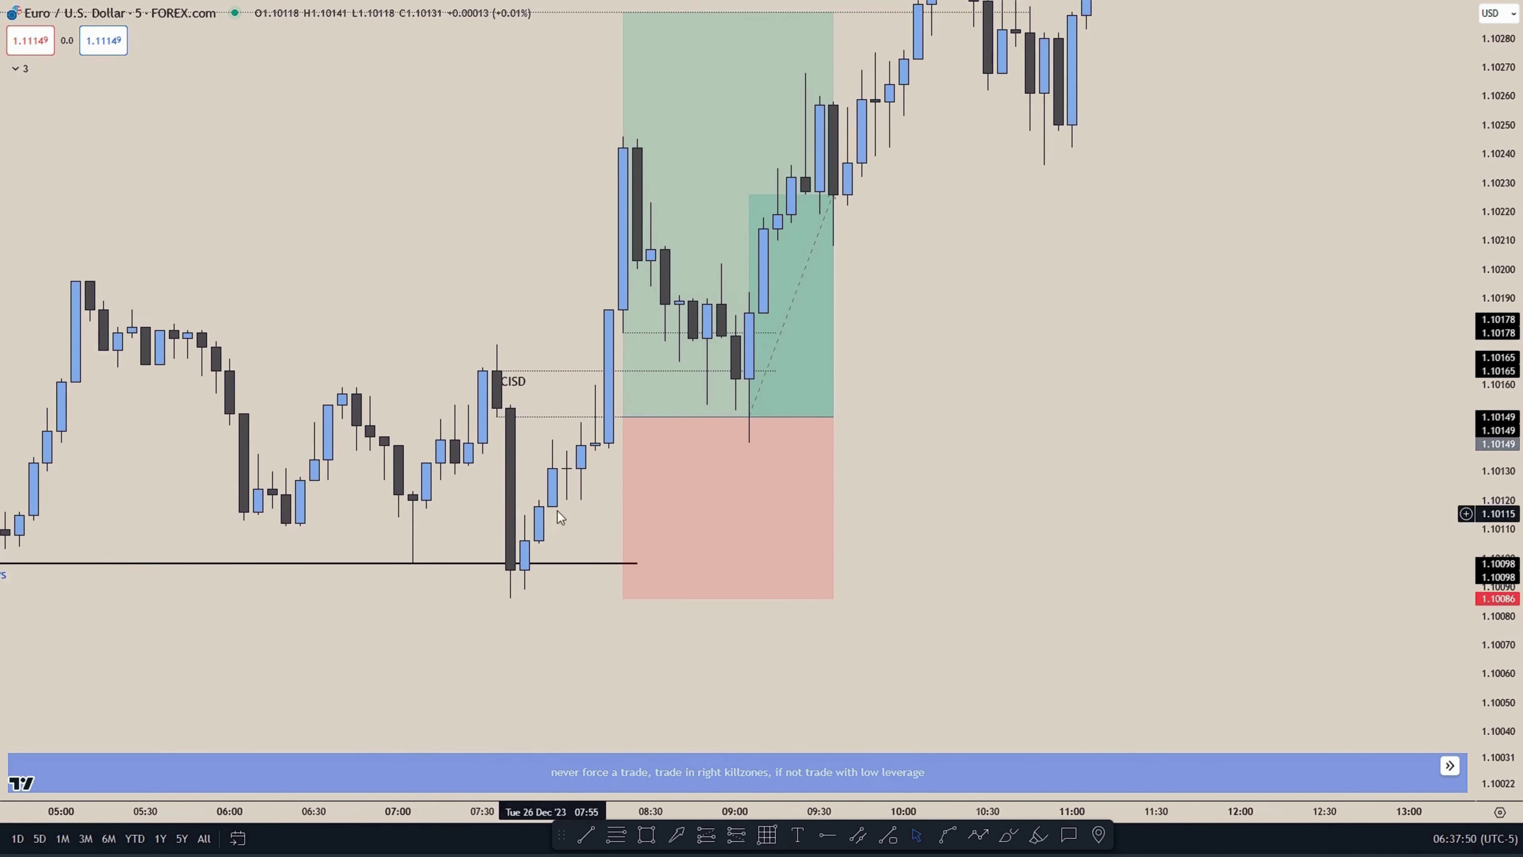
pyautogui.moveTo(576, 506); pyautogui.dragTo(578, 526)
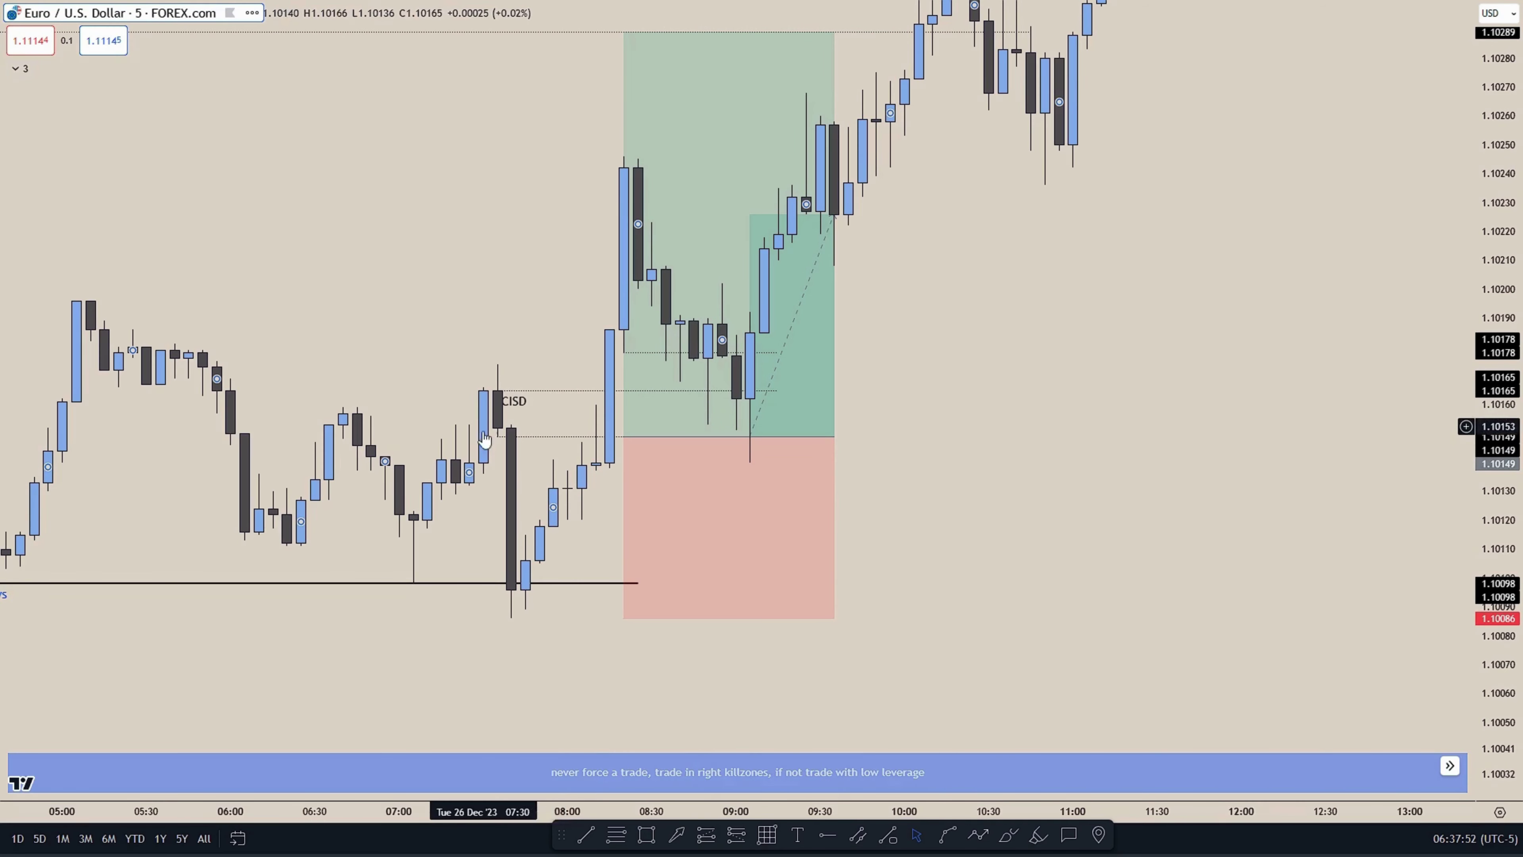
pyautogui.moveTo(544, 328); pyautogui.dragTo(603, 318)
pyautogui.moveTo(665, 489); pyautogui.dragTo(559, 324)
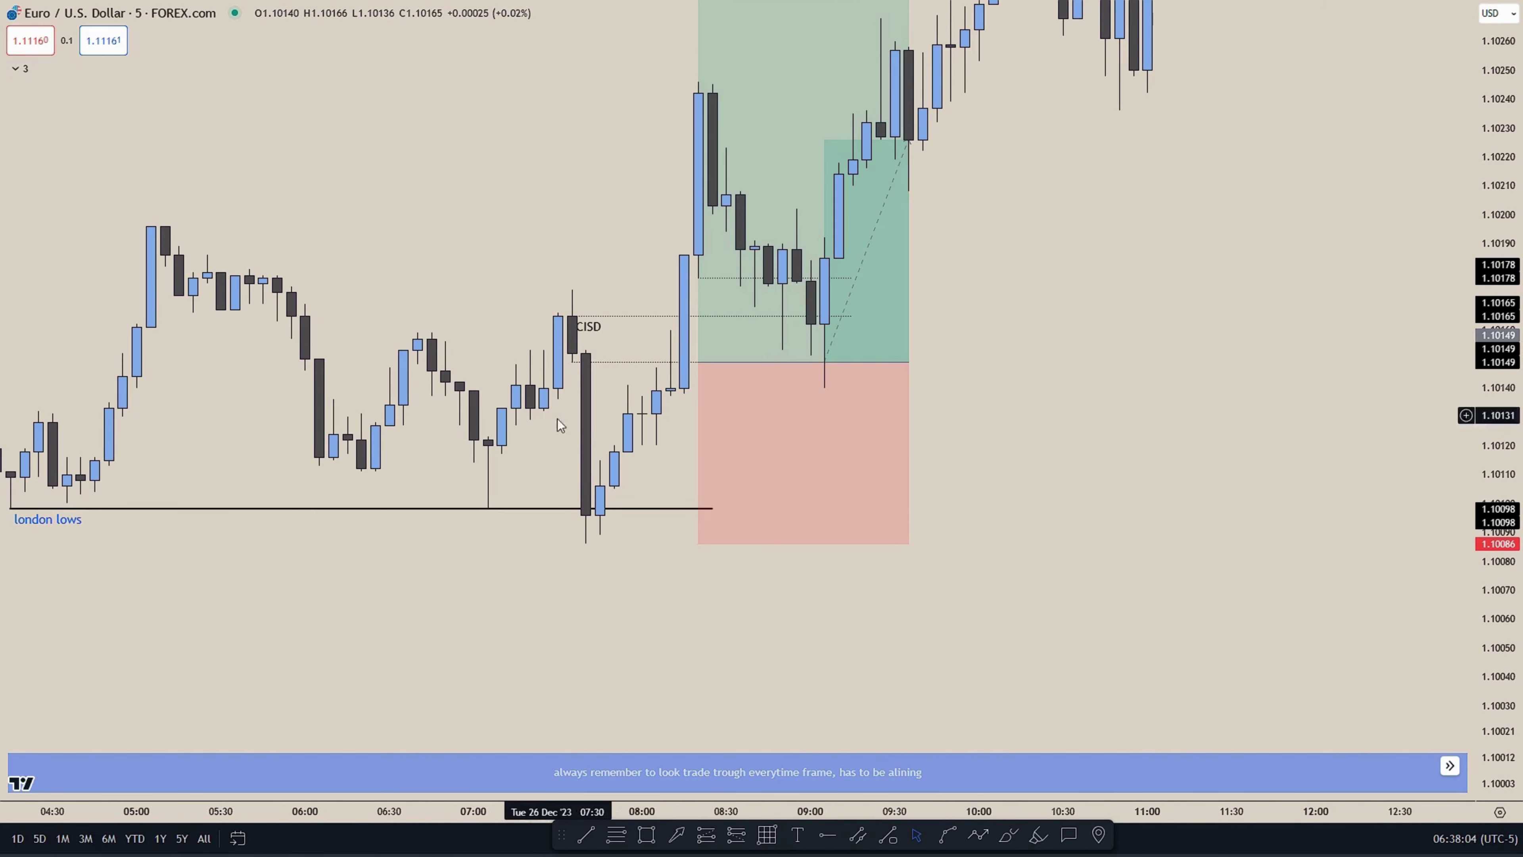
# - Draw a horizontal trend line at 1.10174 from the 07:35 candle's high to the 08:15 candle, and delete the long position
pyautogui.moveTo(599, 248); pyautogui.dragTo(545, 427)
pyautogui.moveTo(864, 629); pyautogui.dragTo(888, 551)
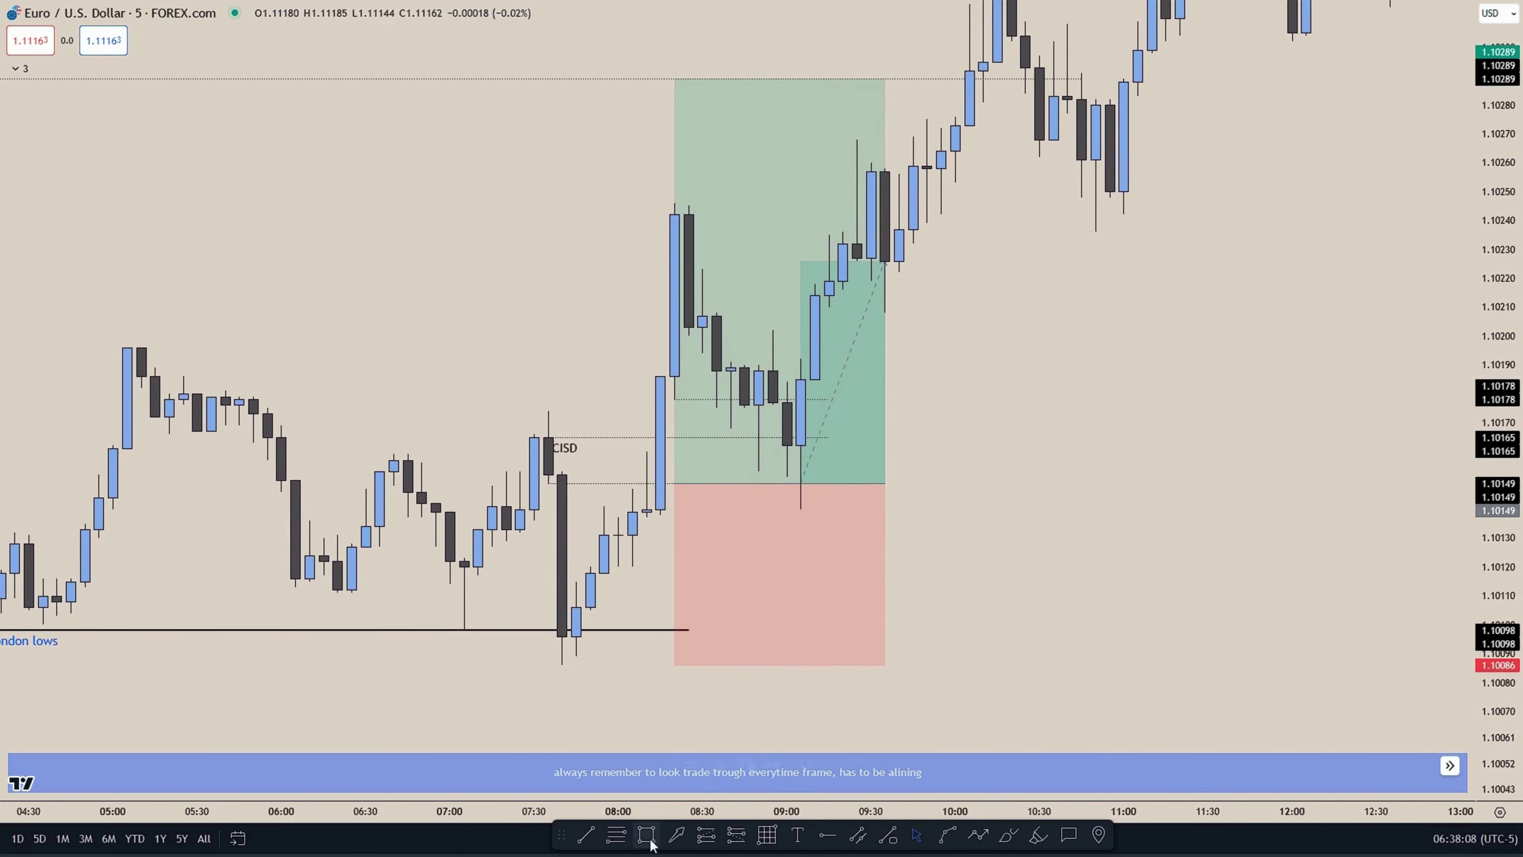
pyautogui.click(658, 408)
pyautogui.click(871, 462)
pyautogui.press('Delete')
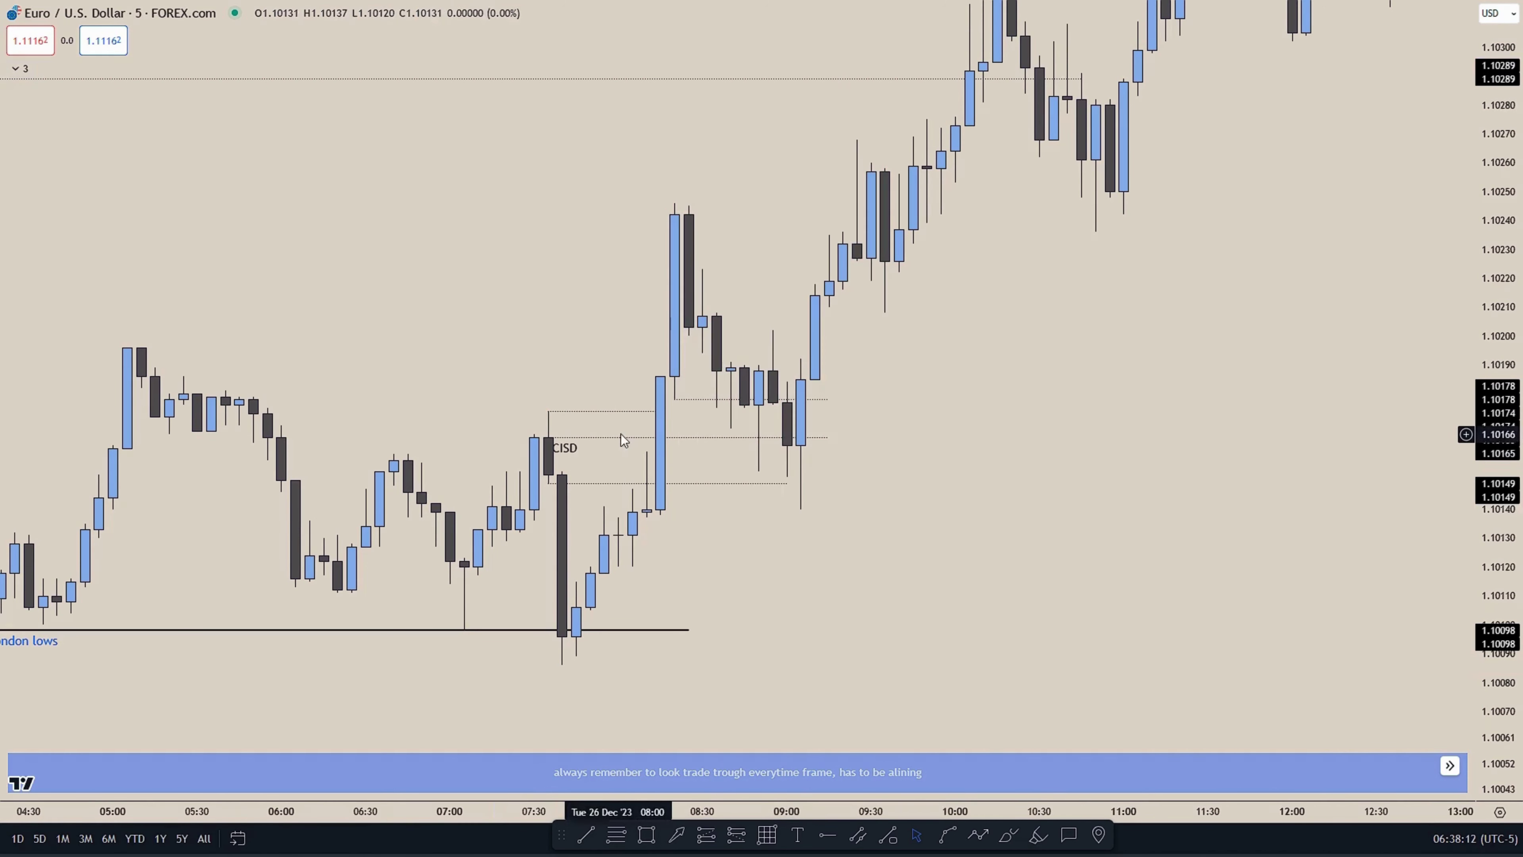
# - Label the trend line at 1.10174 with the text MSS and extend it to about 09:25
pyautogui.click(298, 842)
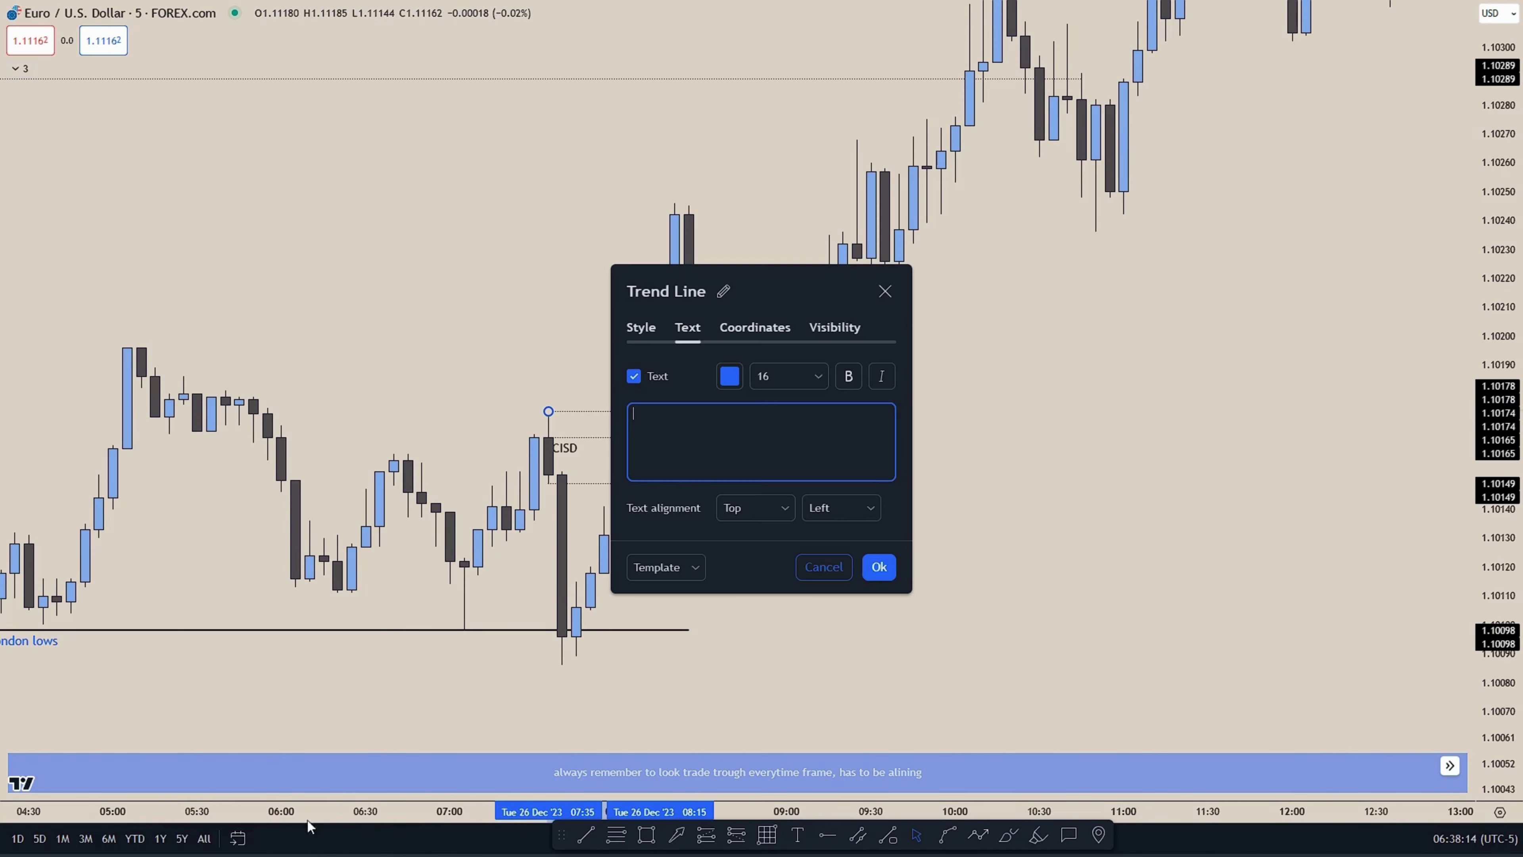
pyautogui.click(890, 576)
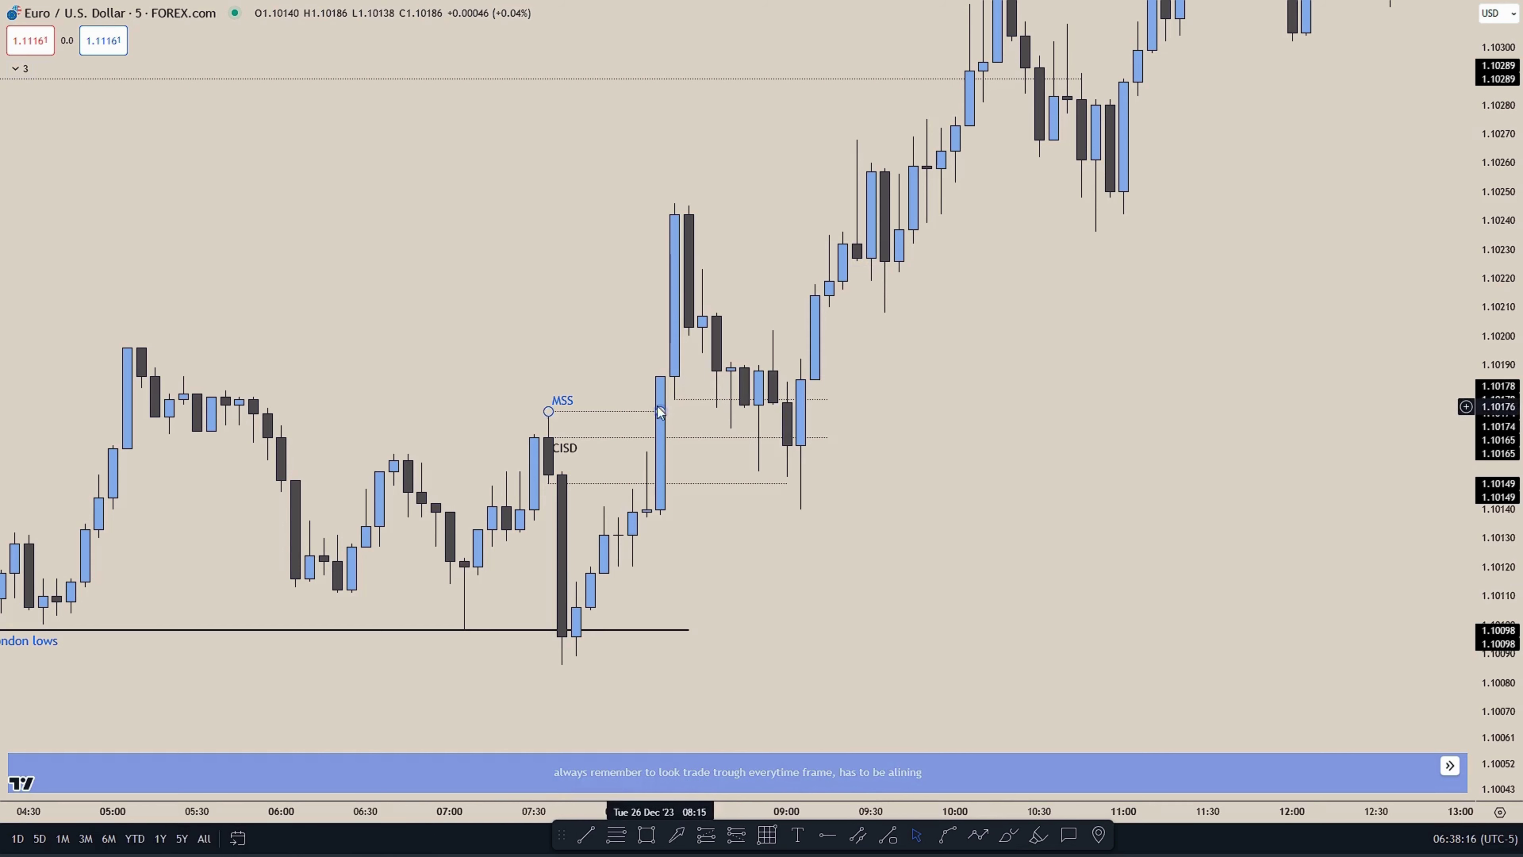
pyautogui.hscroll(-3, 959, 492)
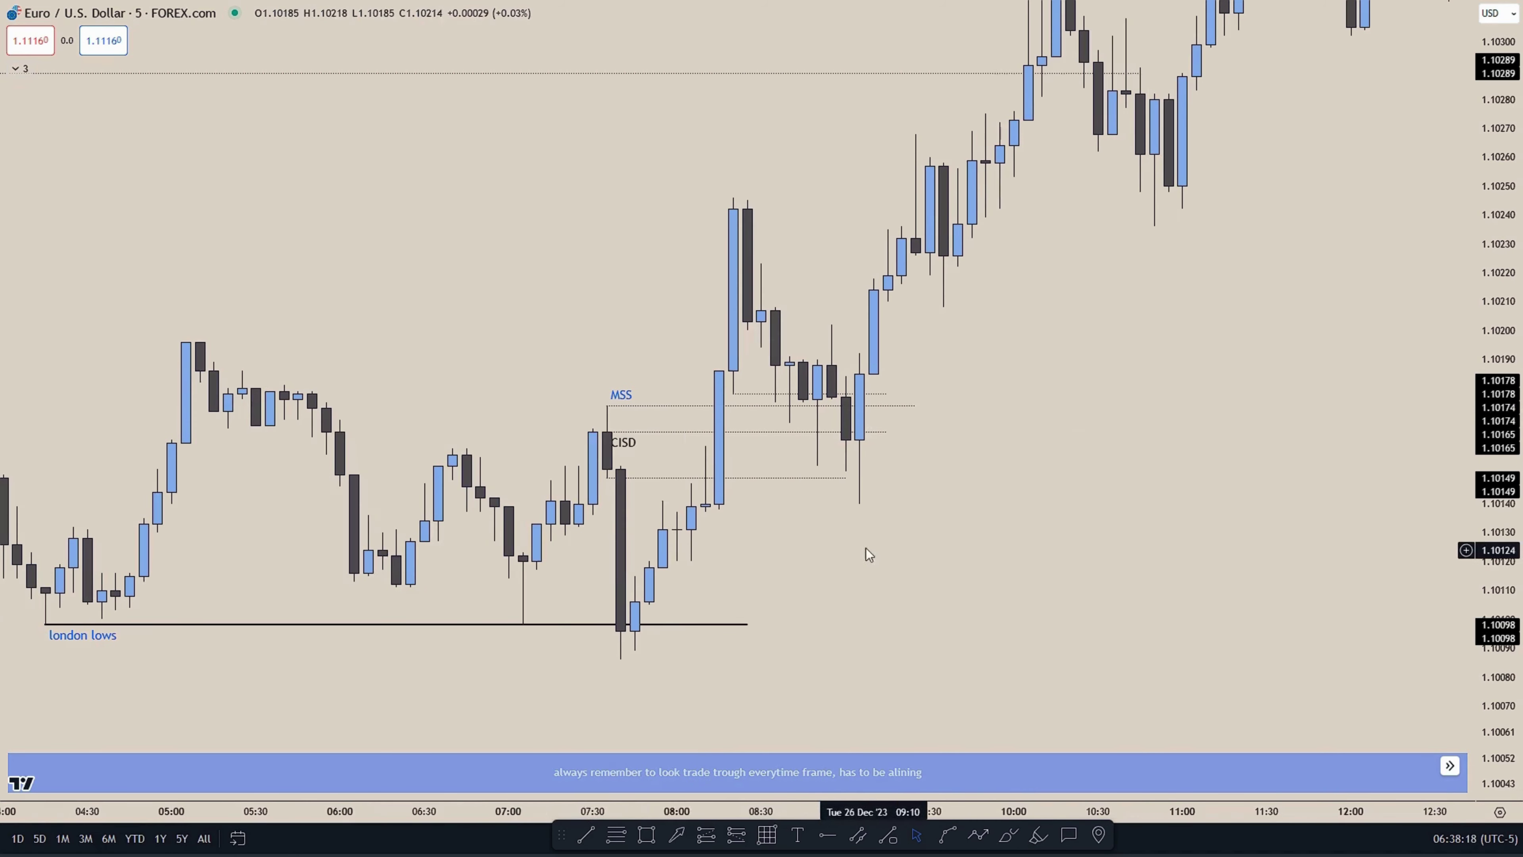
# - Delete the MSS trend line above the CISD level
pyautogui.click(669, 407)
pyautogui.press('Delete')
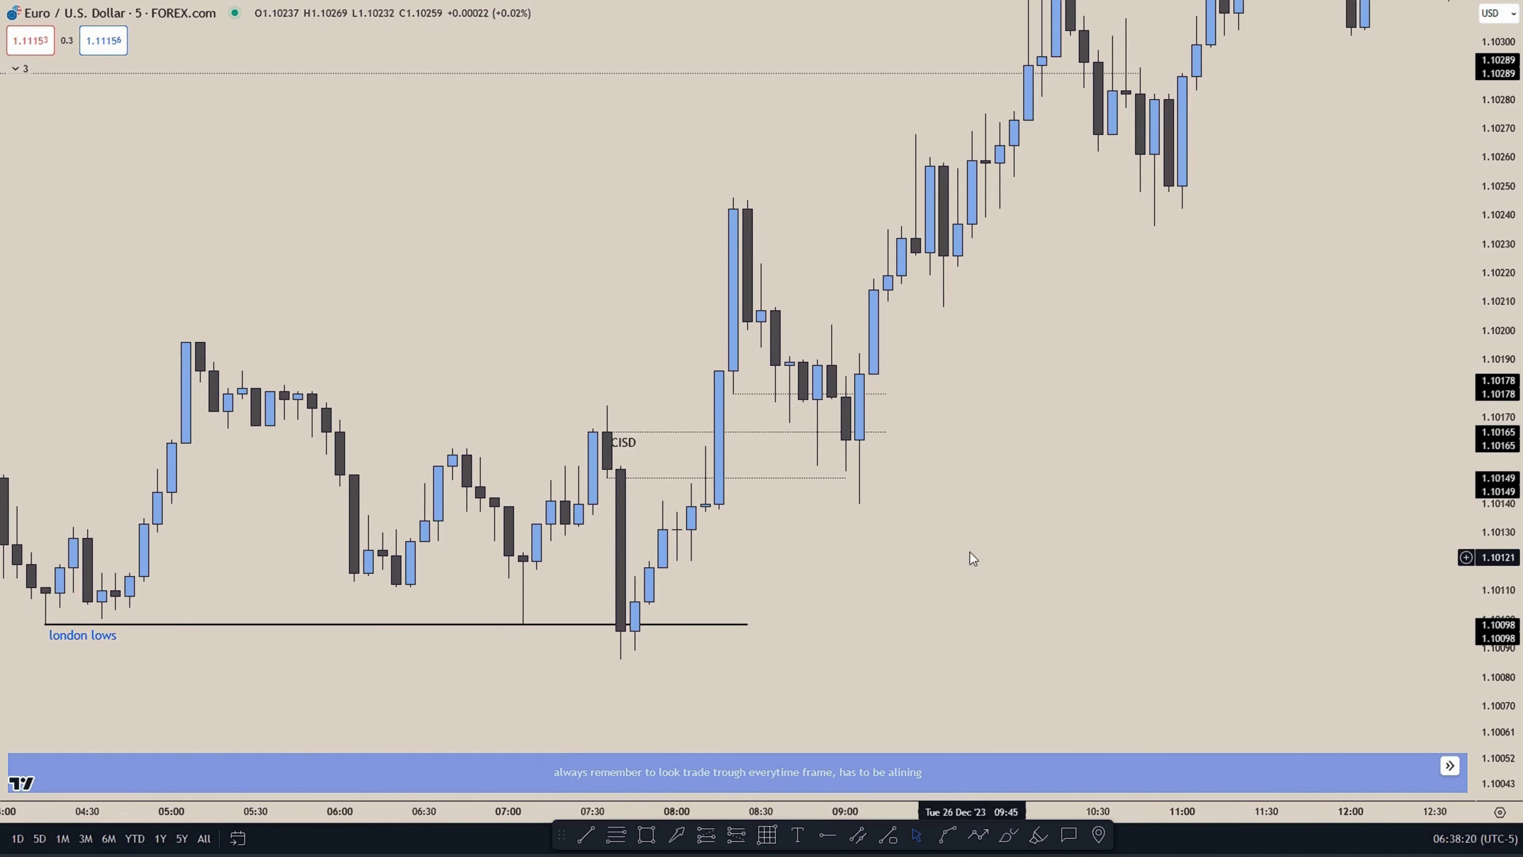
pyautogui.moveTo(971, 565); pyautogui.dragTo(946, 542)
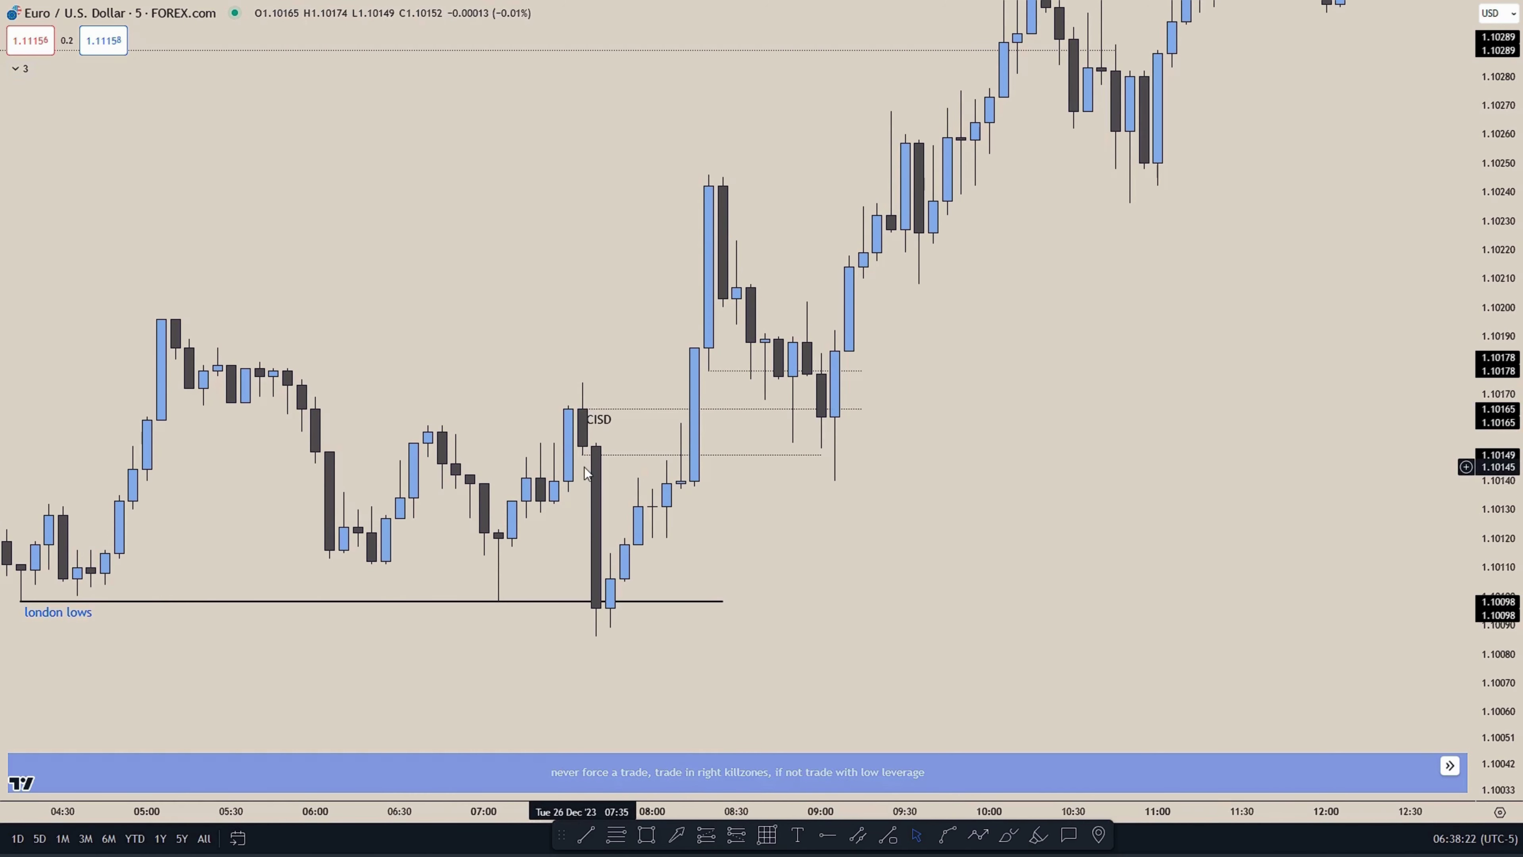
pyautogui.moveTo(954, 469)
pyautogui.mouseDown()
pyautogui.moveTo(939, 478)
pyautogui.moveTo(951, 491)
pyautogui.mouseUp()
pyautogui.moveTo(1482, 318); pyautogui.dragTo(1483, 424)
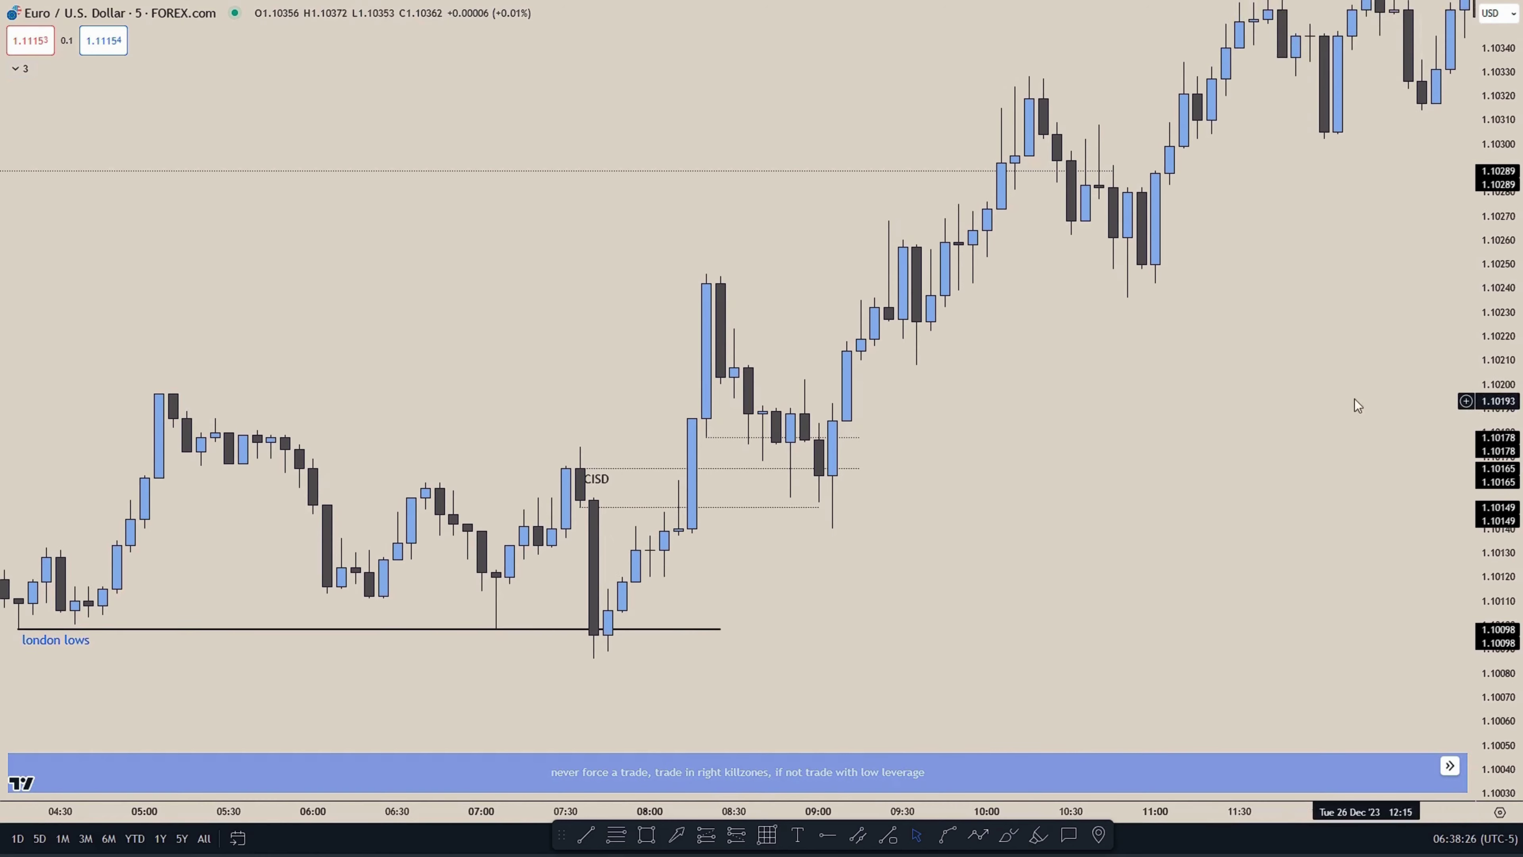
# - Examine the EUR/USD move after the London lows sweep, including the CISD level and the 08:30 to 11:00 candles
pyautogui.scroll(-9, 1211, 378)
pyautogui.moveTo(984, 264); pyautogui.dragTo(943, 385)
pyautogui.scroll(8, 983, 420)
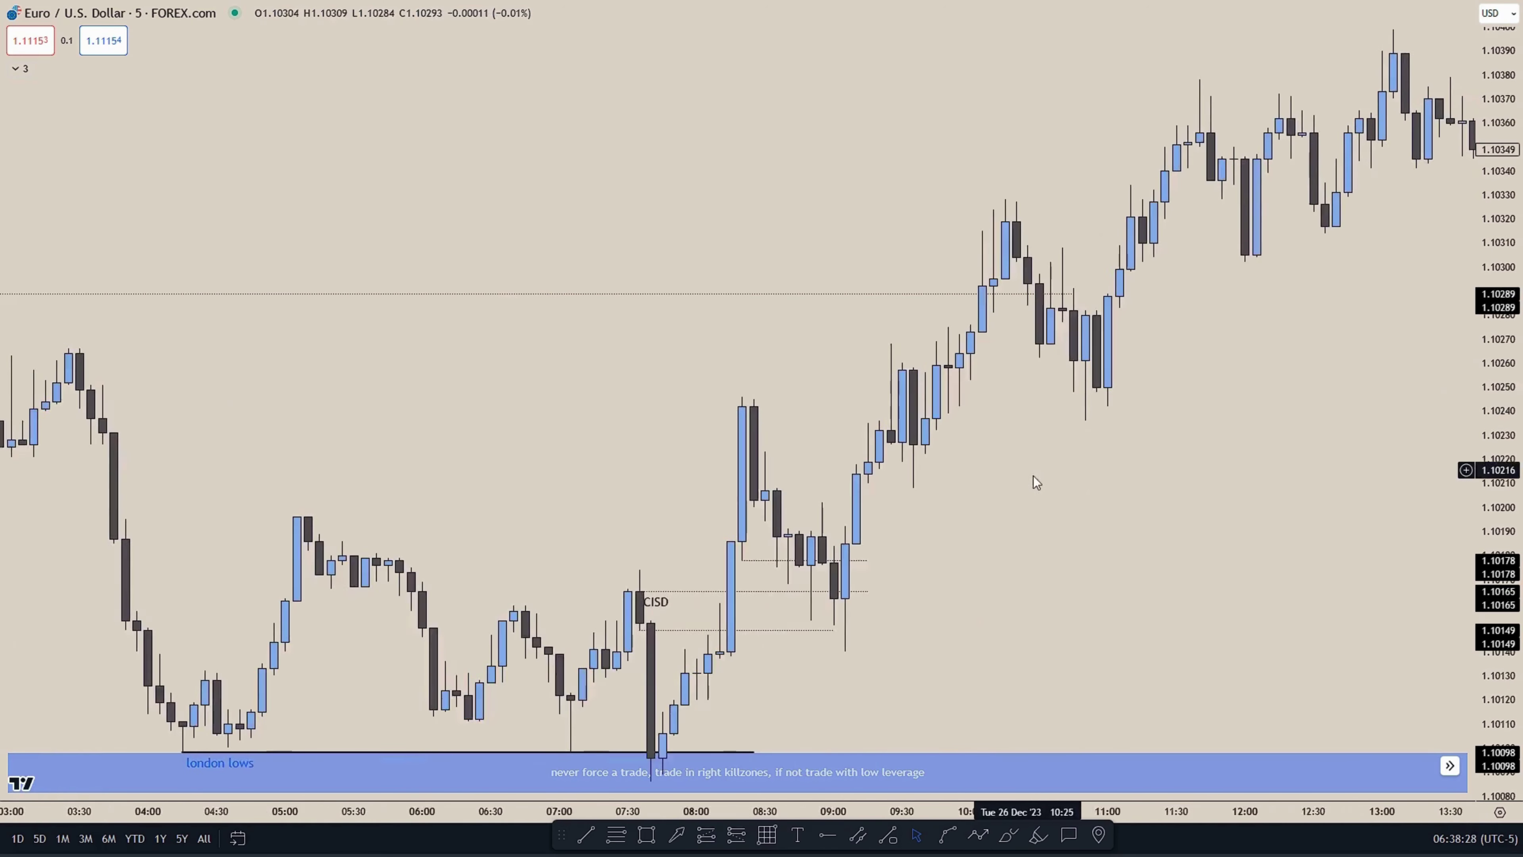
pyautogui.moveTo(1025, 458); pyautogui.dragTo(1077, 320)
pyautogui.moveTo(1487, 488); pyautogui.dragTo(1486, 306)
pyautogui.moveTo(1097, 505); pyautogui.dragTo(1200, 422)
pyautogui.scroll(3, 1200, 421)
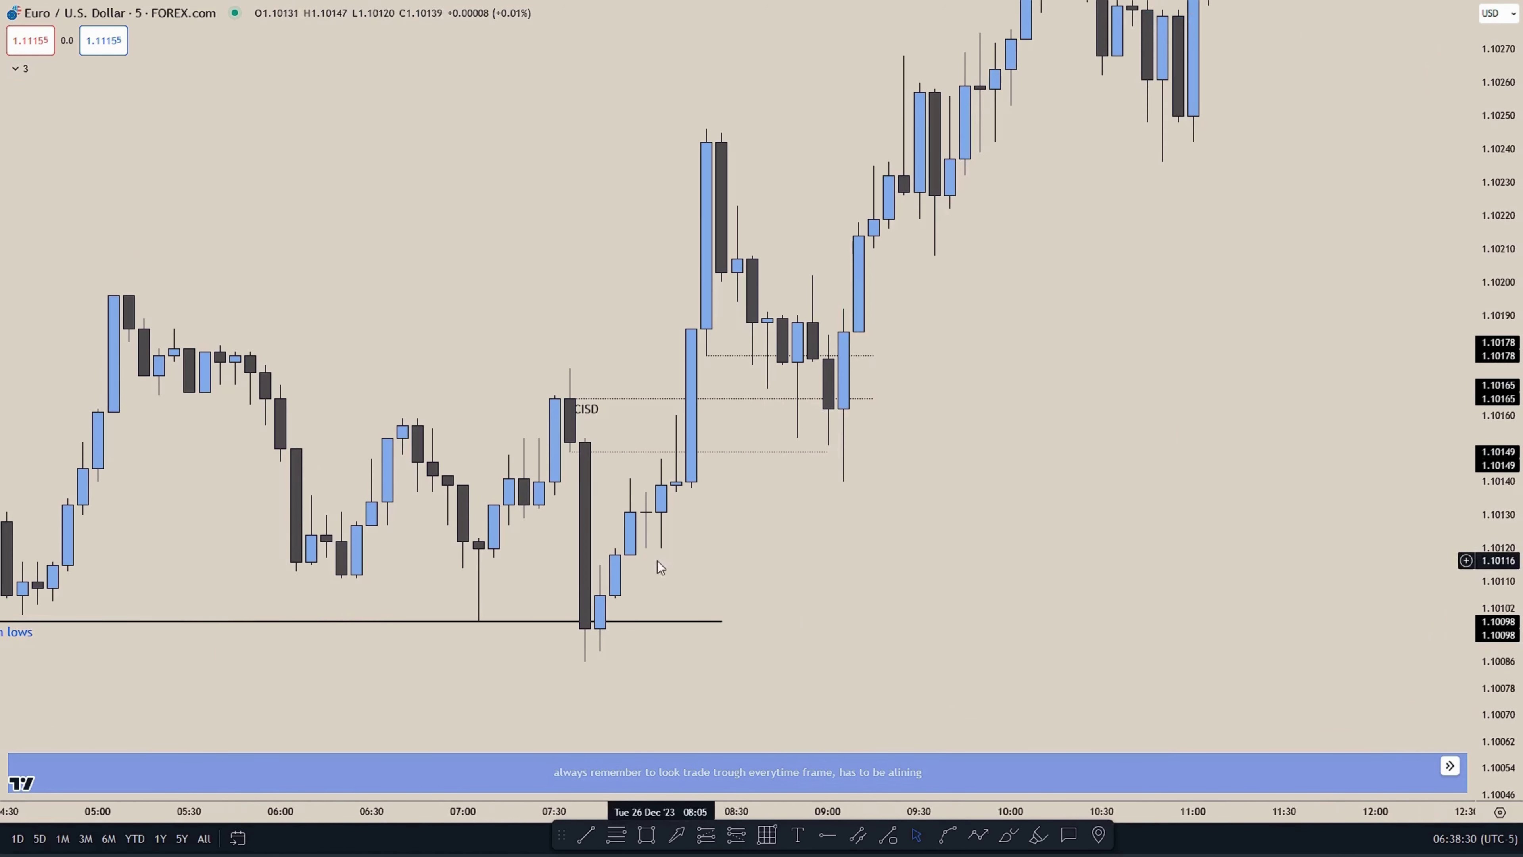
pyautogui.moveTo(1056, 288); pyautogui.dragTo(1051, 234)
pyautogui.moveTo(935, 385); pyautogui.dragTo(910, 441)
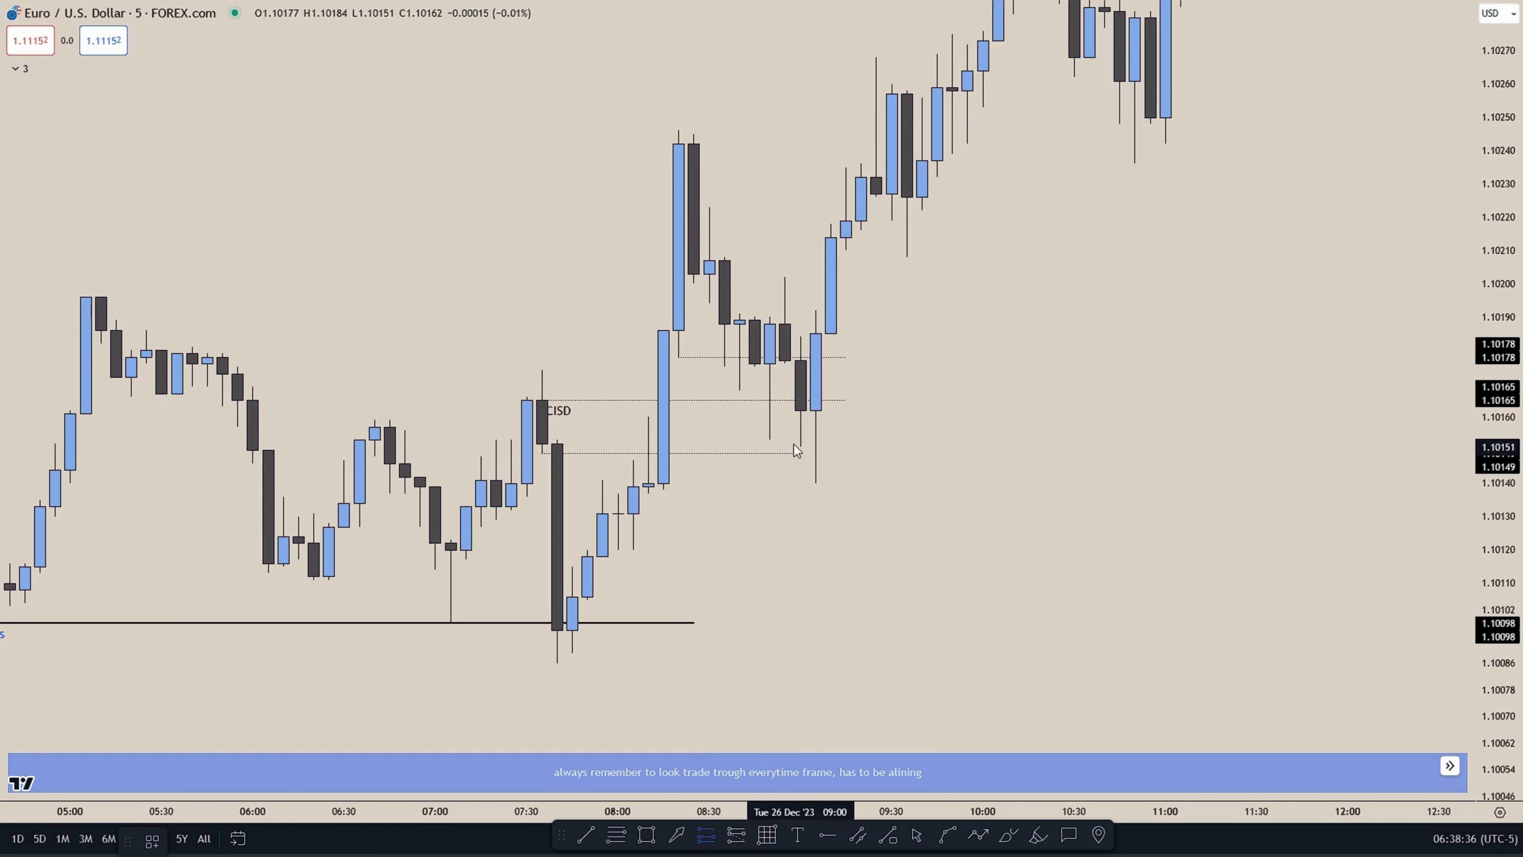
# - Place a long position at 1.10149 with its stop at 1.10086, and delete it
pyautogui.click(791, 454)
pyautogui.moveTo(742, 568); pyautogui.dragTo(803, 408)
pyautogui.moveTo(846, 488); pyautogui.dragTo(846, 504)
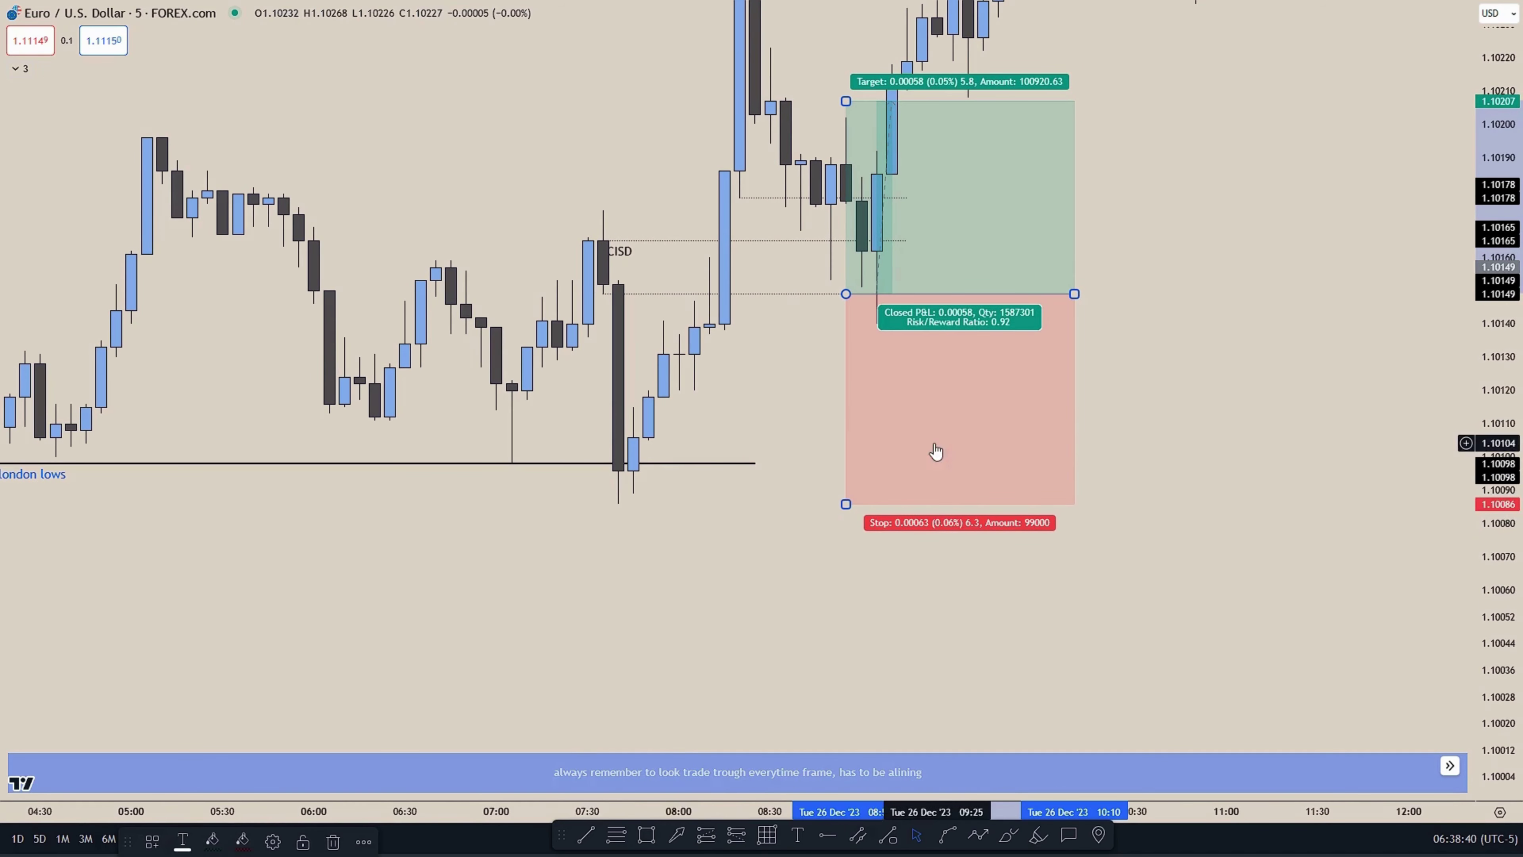
pyautogui.press('Delete')
pyautogui.moveTo(715, 557); pyautogui.dragTo(778, 565)
pyautogui.moveTo(860, 348); pyautogui.dragTo(818, 310)
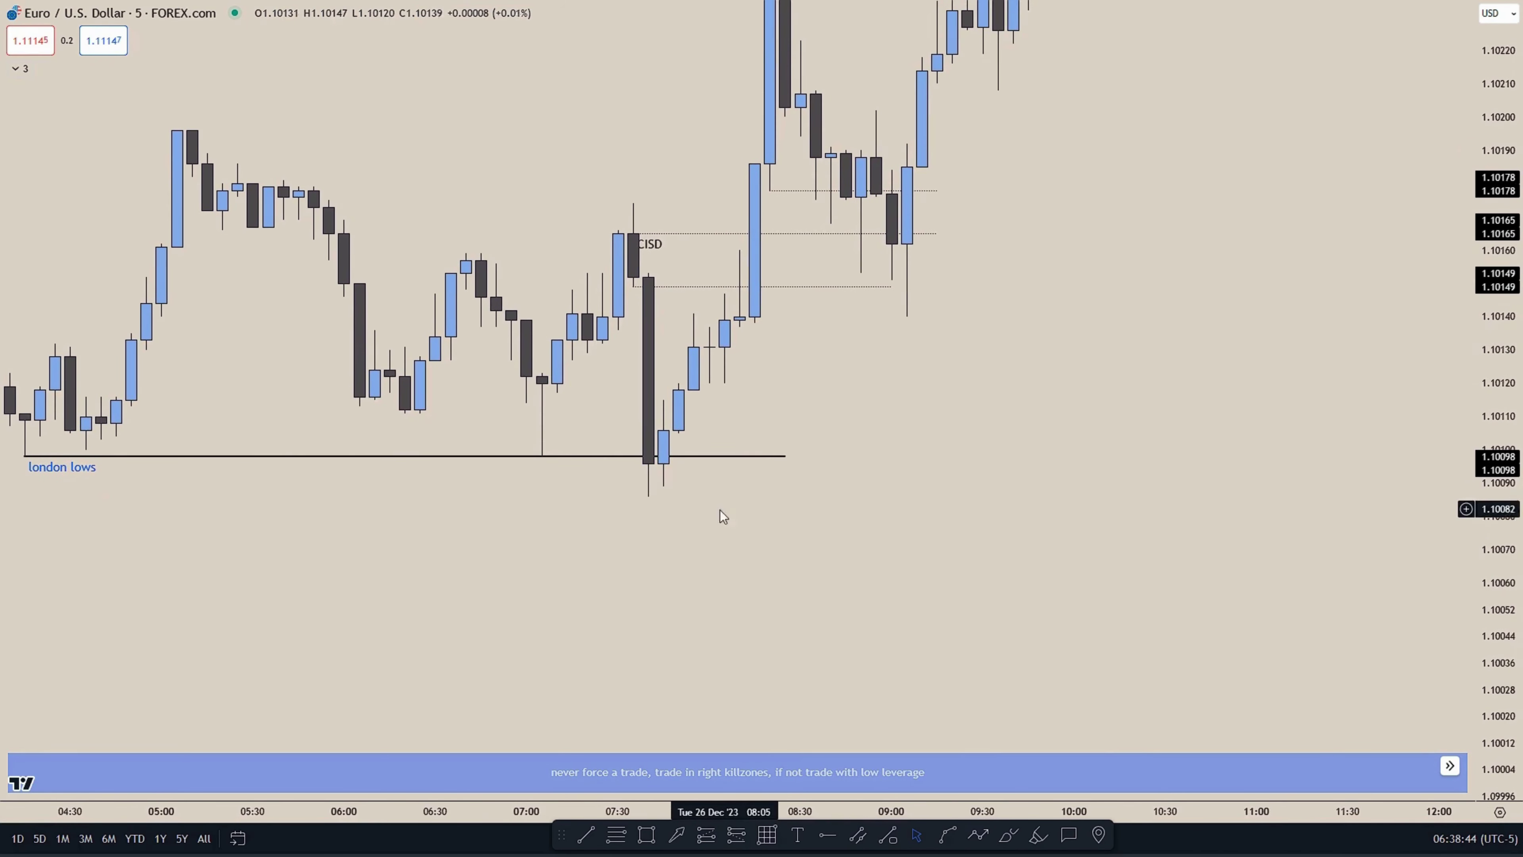
pyautogui.moveTo(952, 378)
pyautogui.mouseDown()
pyautogui.moveTo(1030, 371)
pyautogui.moveTo(942, 381)
pyautogui.mouseUp()
pyautogui.scroll(-2, 551, 501)
pyautogui.moveTo(427, 494); pyautogui.dragTo(528, 437)
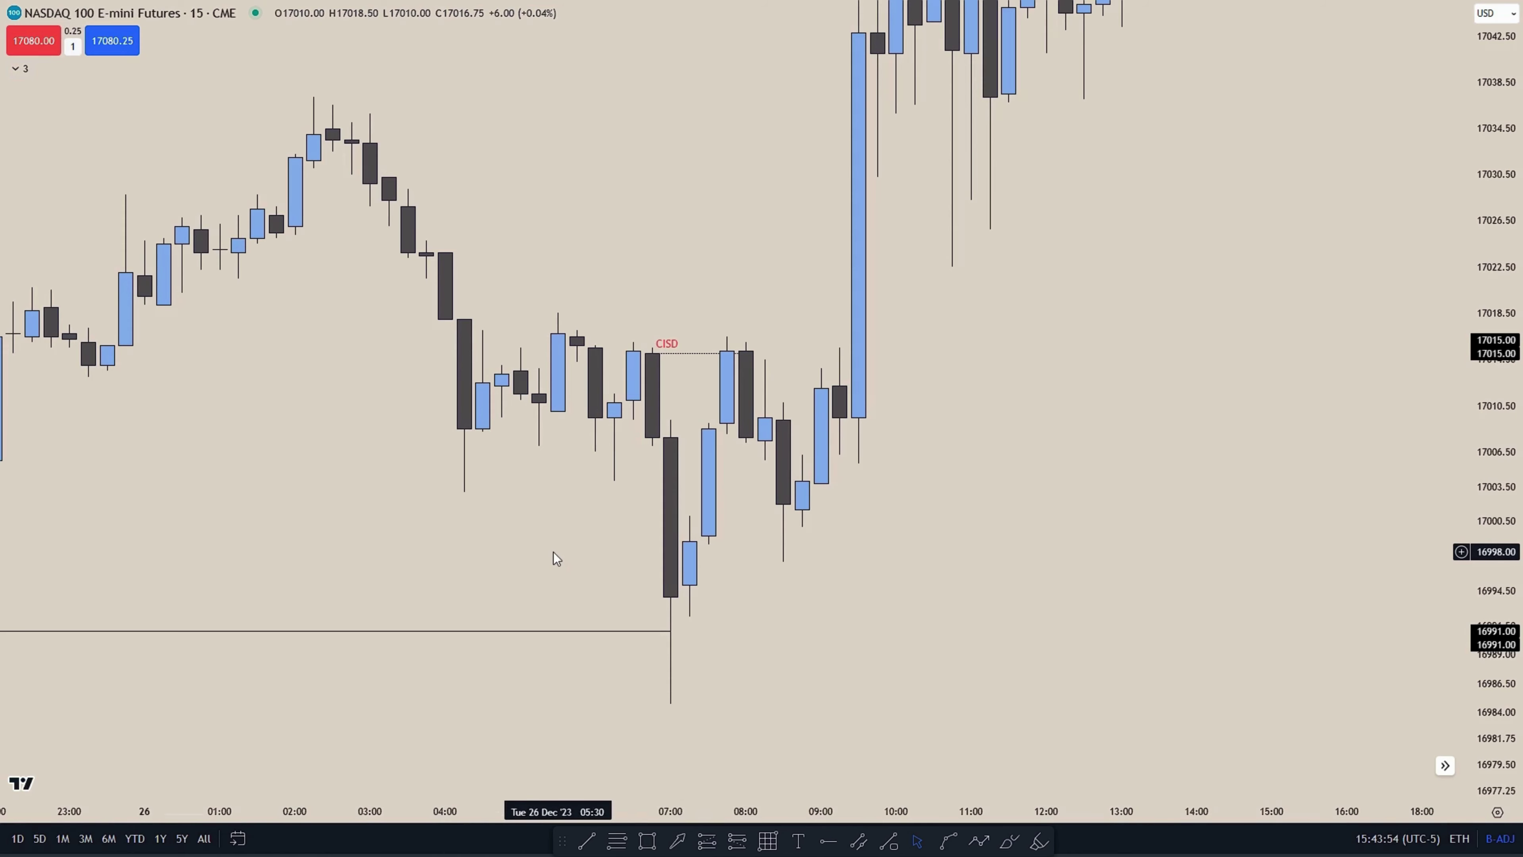
# - Draw a rectangle over the gap from 17007.00 to 17001.00 on the NASDAQ 15-minute chart, from the 06:45 candle to about 11:30
pyautogui.scroll(-5, 553, 552)
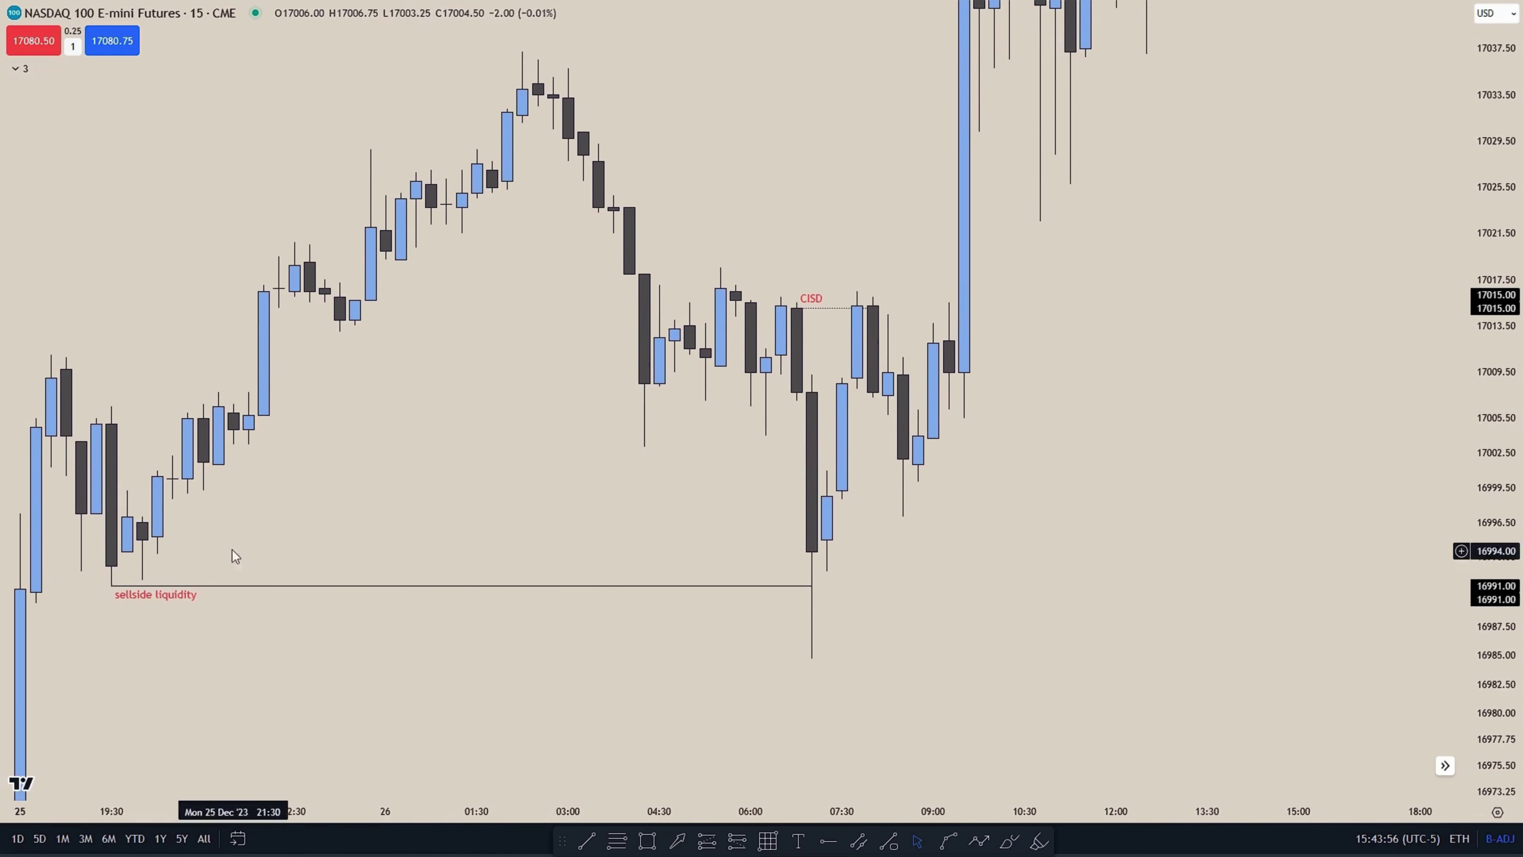
pyautogui.scroll(2, 565, 527)
pyautogui.scroll(1, 564, 524)
pyautogui.moveTo(887, 613); pyautogui.dragTo(977, 676)
pyautogui.scroll(2, 976, 676)
pyautogui.moveTo(897, 607); pyautogui.dragTo(970, 615)
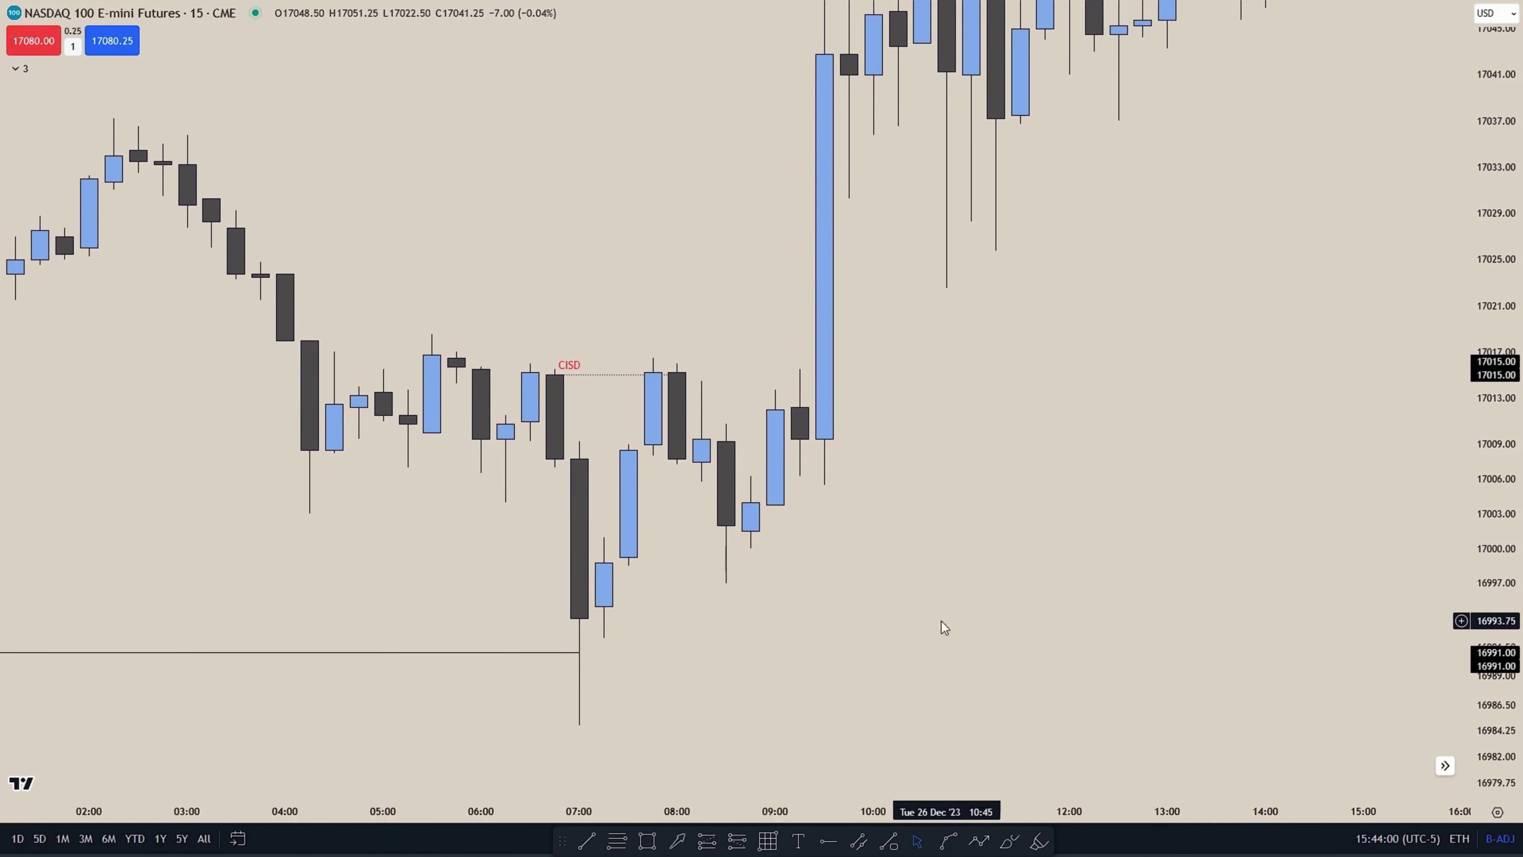
pyautogui.click(554, 467)
pyautogui.click(1020, 537)
pyautogui.click(837, 627)
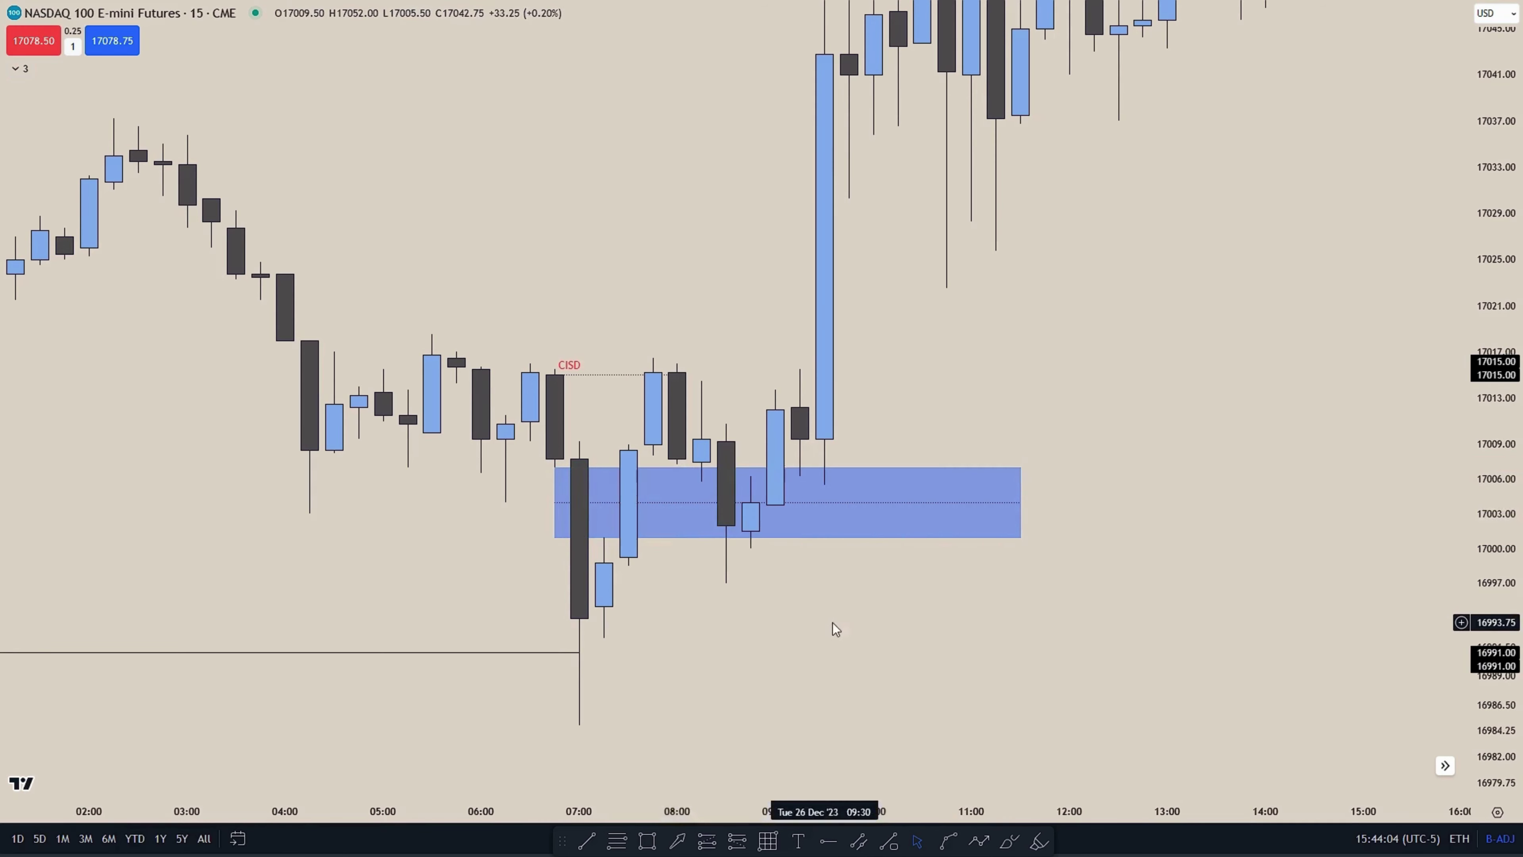
# - Draw a rectangle over the 07:00 candle's full range, from 17009.25 down to 16984.75, and extend it to 15:15
pyautogui.moveTo(738, 262); pyautogui.dragTo(778, 272)
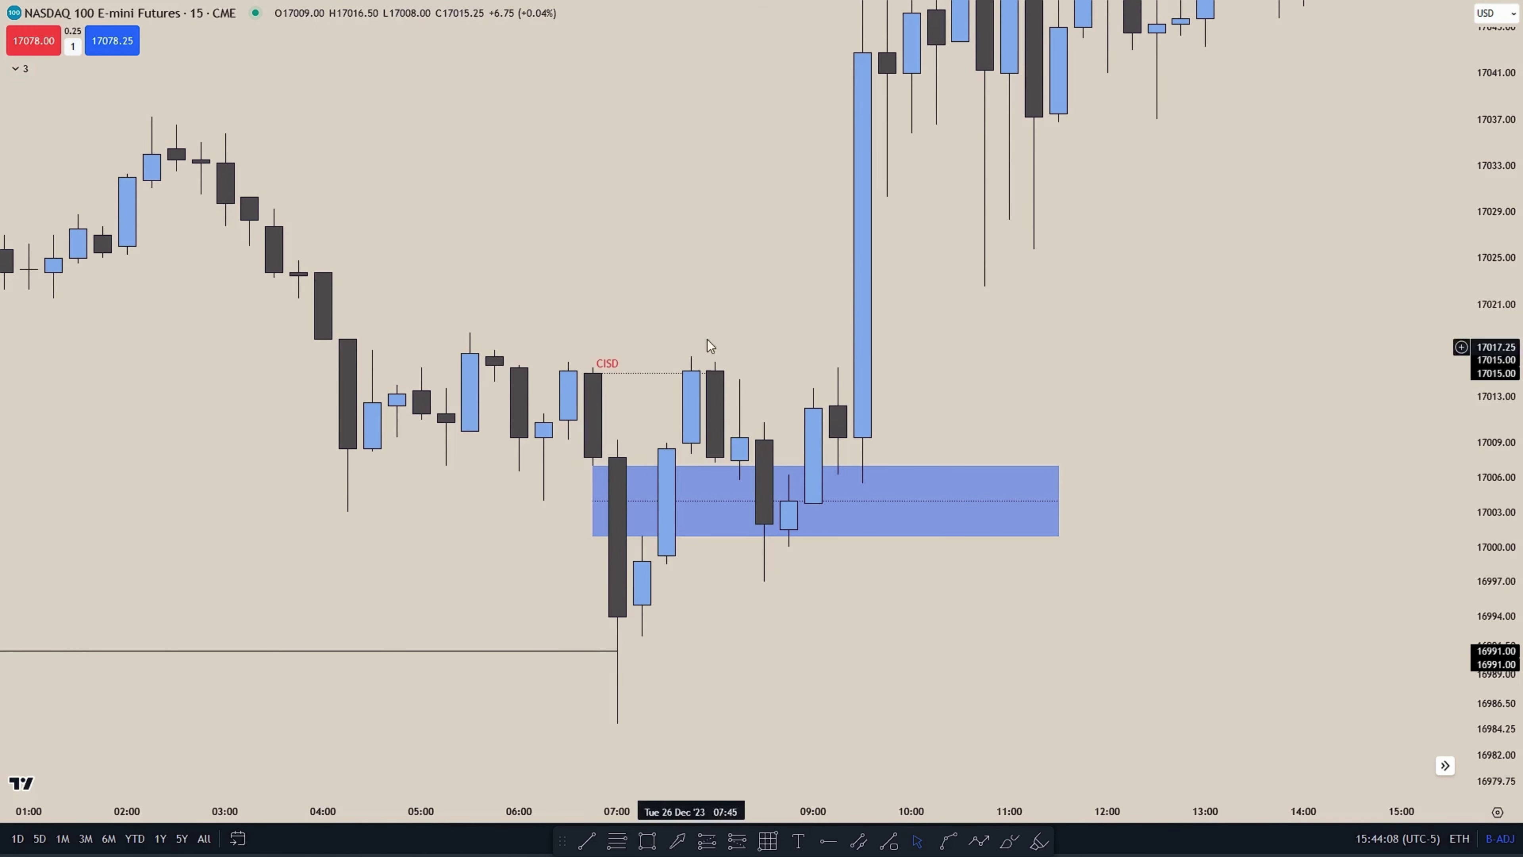
pyautogui.moveTo(651, 295); pyautogui.dragTo(628, 286)
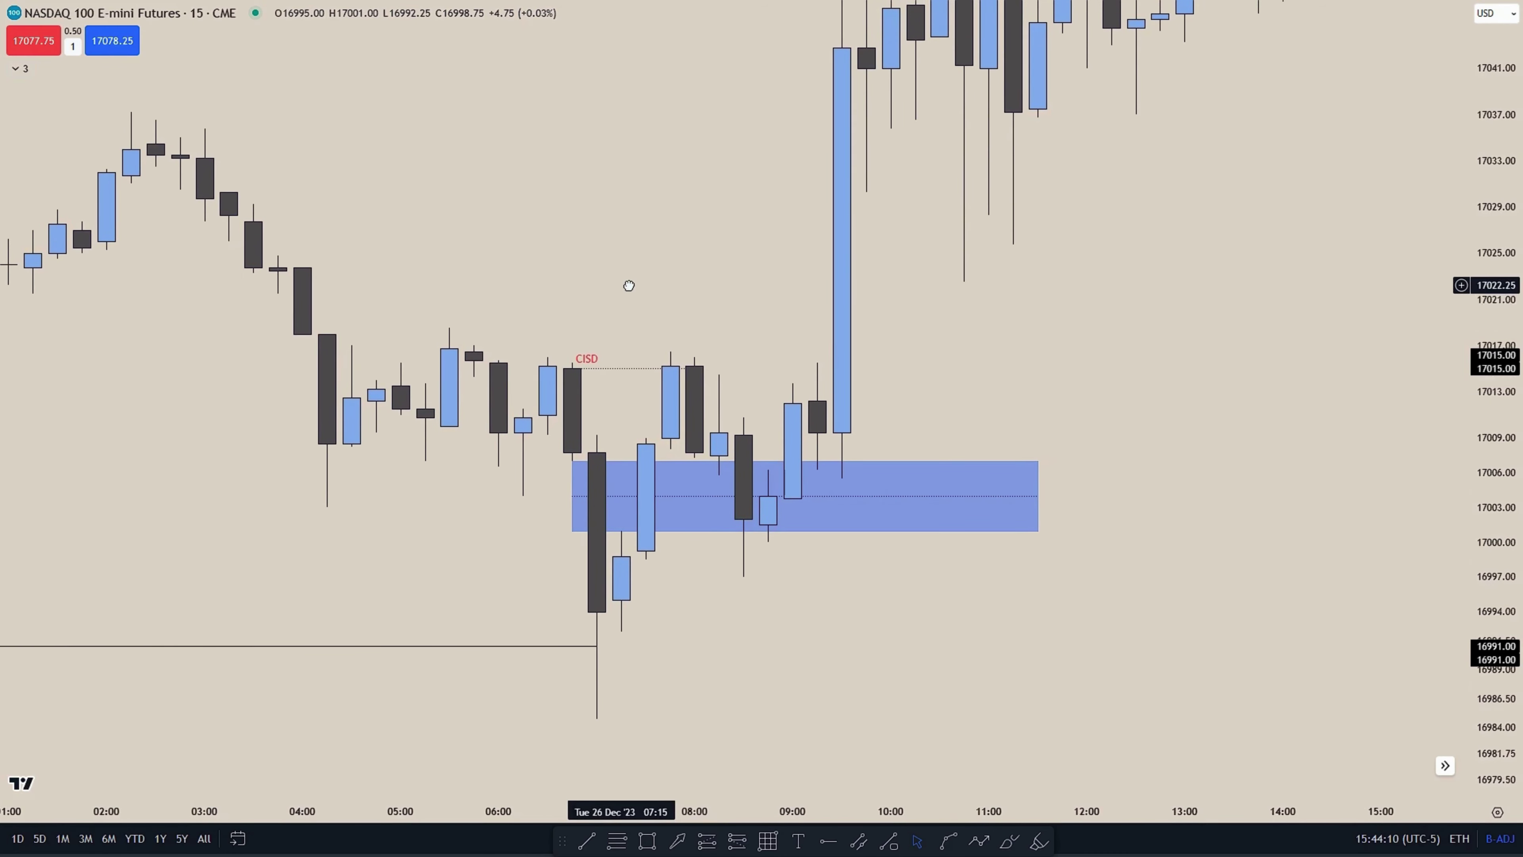
pyautogui.moveTo(613, 345); pyautogui.dragTo(656, 283)
pyautogui.moveTo(600, 325); pyautogui.dragTo(629, 320)
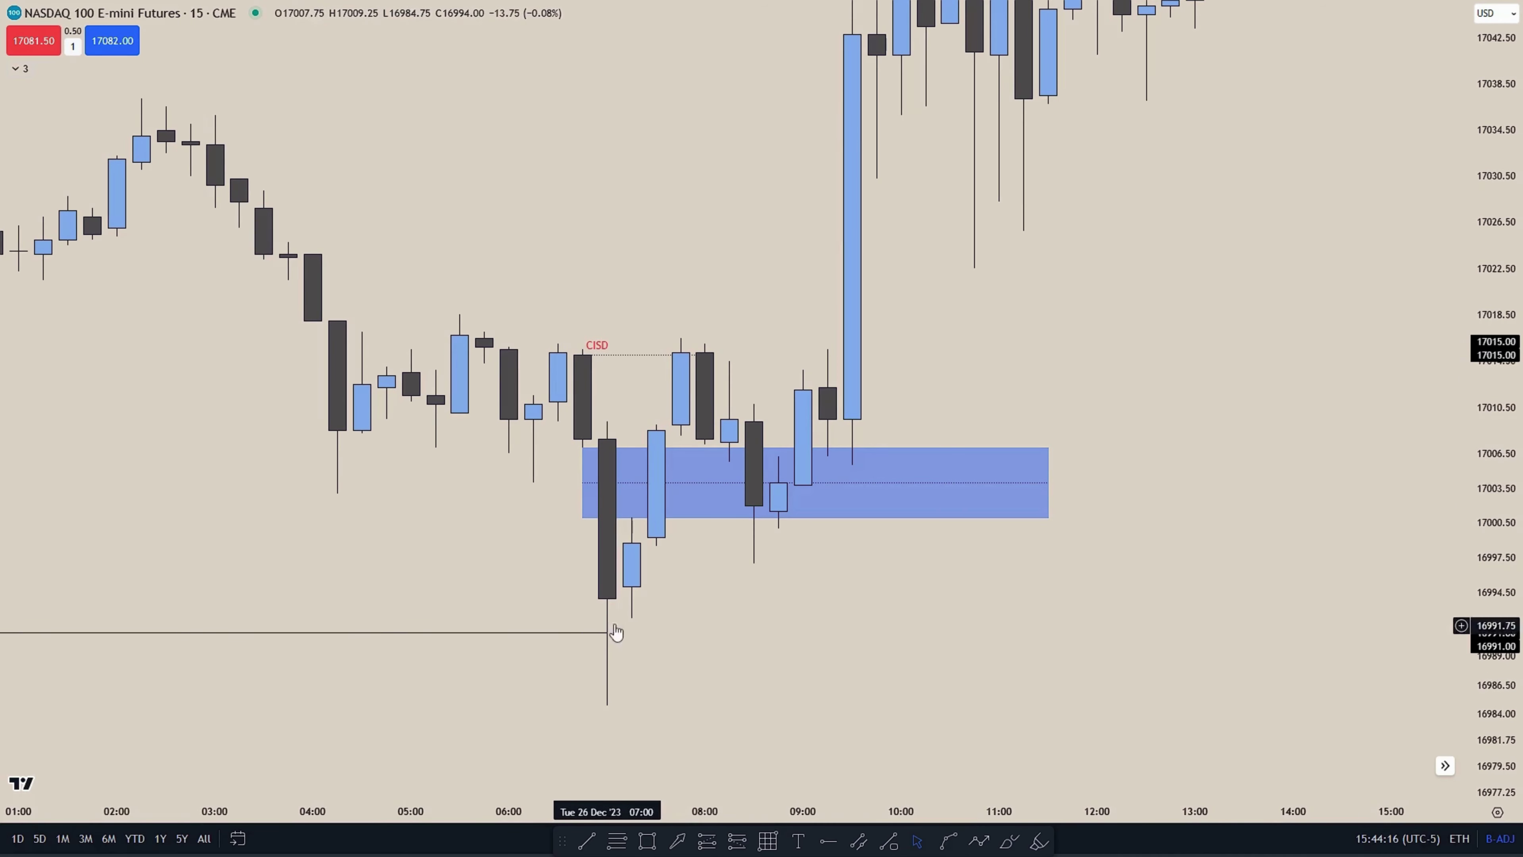
pyautogui.moveTo(794, 614); pyautogui.dragTo(755, 629)
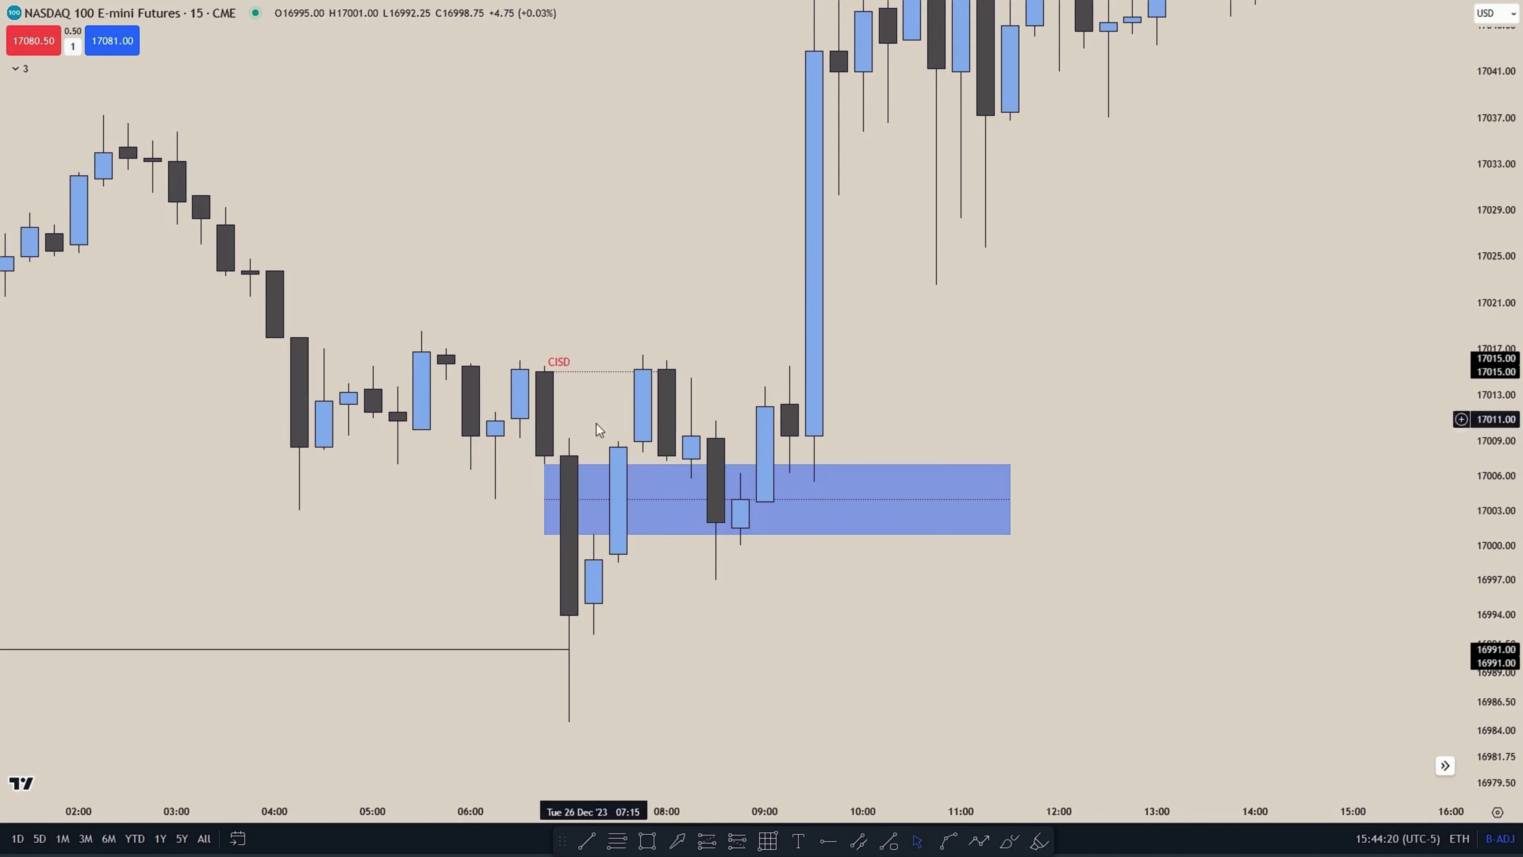
pyautogui.moveTo(659, 627)
pyautogui.mouseDown()
pyautogui.moveTo(710, 585)
pyautogui.moveTo(653, 534)
pyautogui.moveTo(677, 594)
pyautogui.moveTo(652, 571)
pyautogui.moveTo(684, 615)
pyautogui.moveTo(668, 606)
pyautogui.mouseUp()
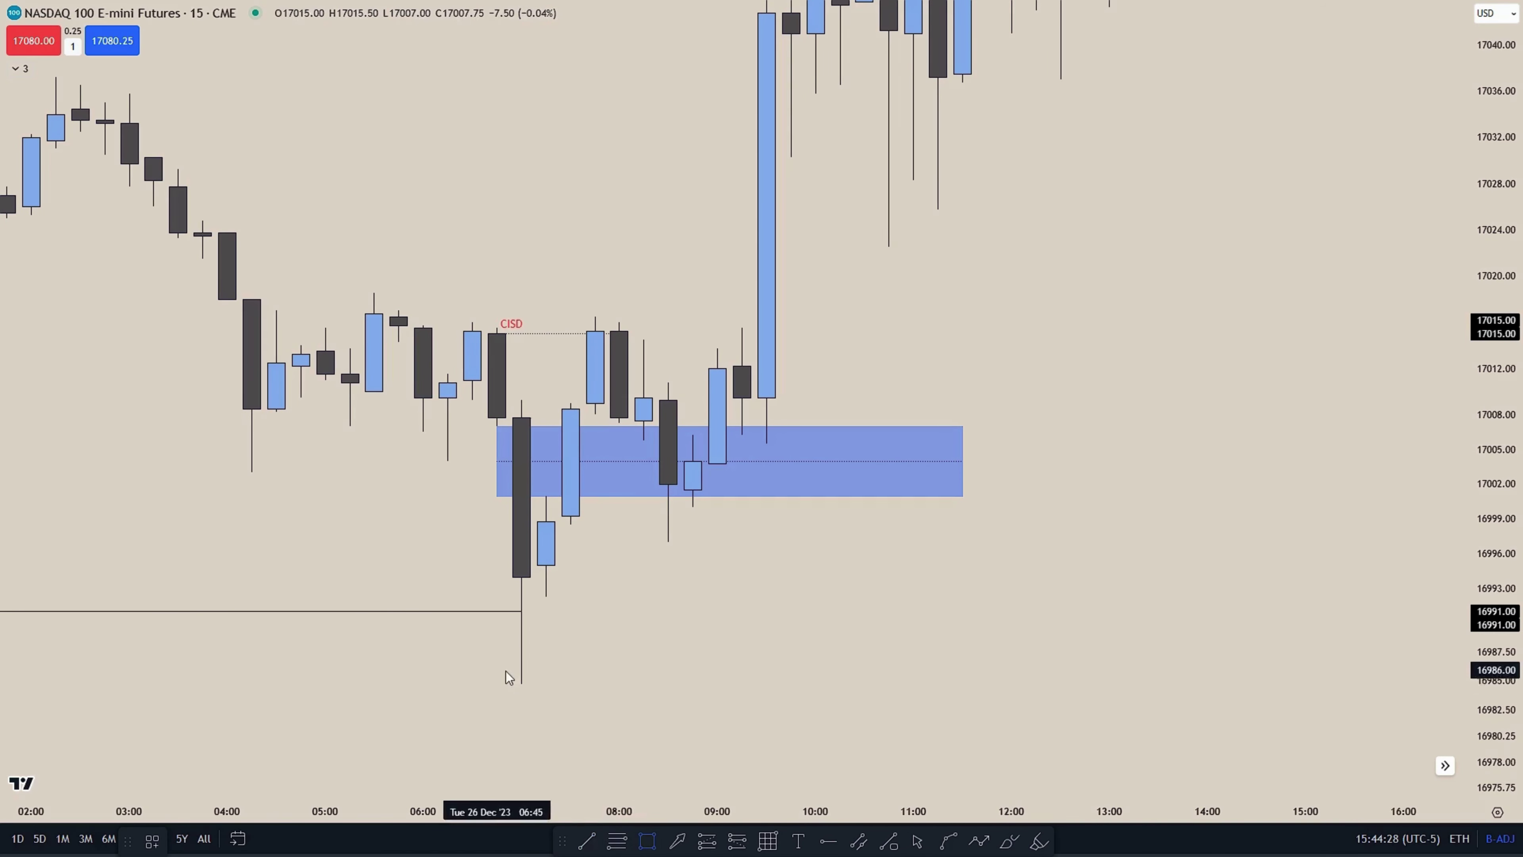
pyautogui.moveTo(521, 682)
pyautogui.mouseDown()
pyautogui.moveTo(506, 414)
pyautogui.moveTo(521, 400)
pyautogui.mouseUp()
pyautogui.moveTo(521, 542); pyautogui.dragTo(1329, 541)
# - Hide the middle line of the large rectangle over the 07:00 candle's range
pyautogui.click(326, 841)
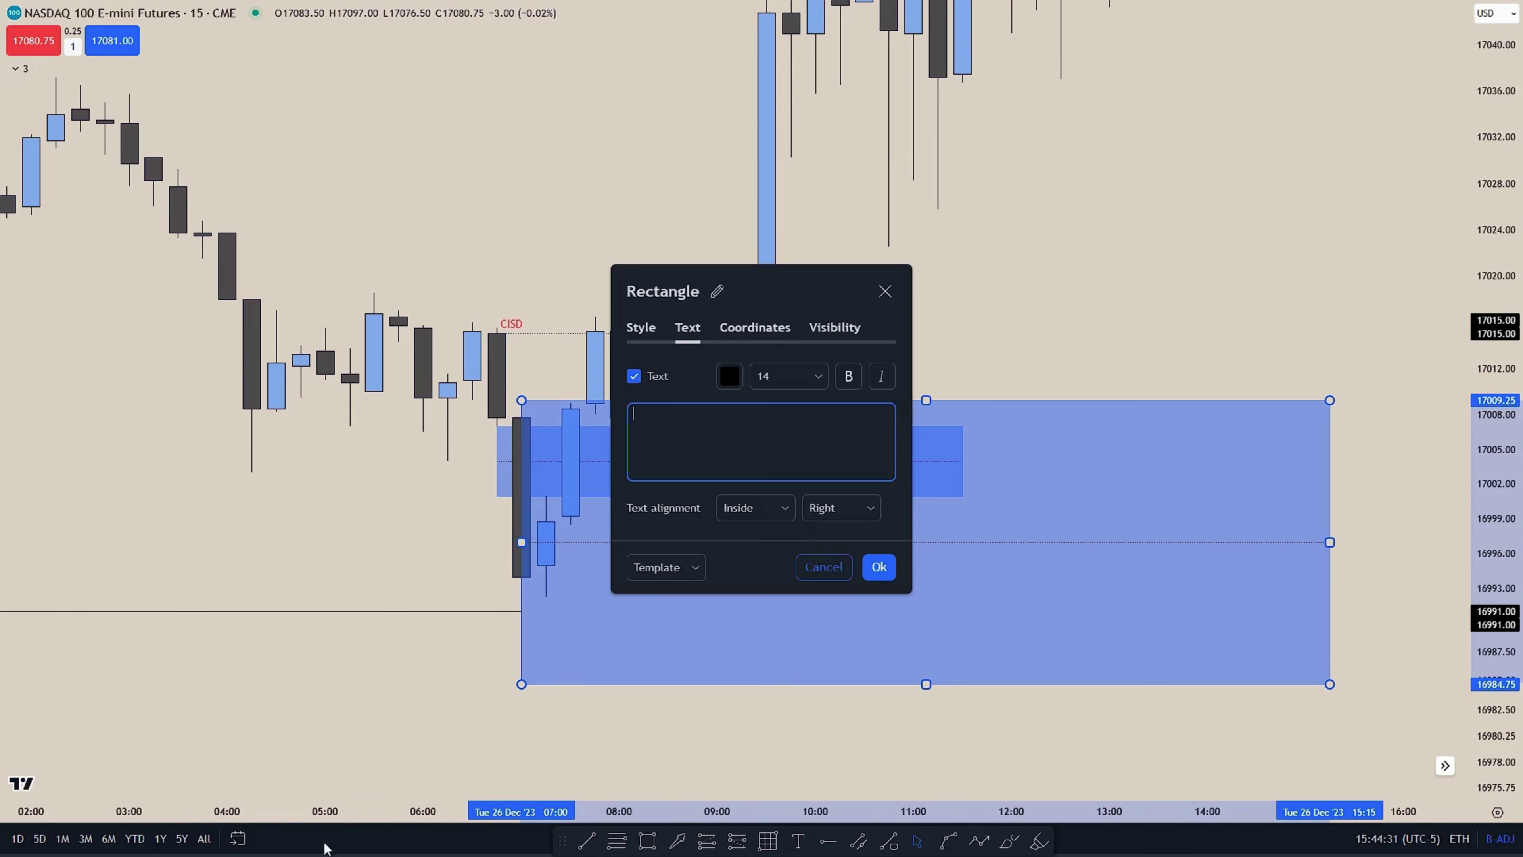
pyautogui.click(658, 331)
pyautogui.click(872, 595)
pyautogui.click(458, 505)
# - Place a long position starting at the 07:30 candle with entry at 17007.00 and the stop at 16984.75
pyautogui.moveTo(458, 505); pyautogui.dragTo(503, 472)
pyautogui.moveTo(563, 326); pyautogui.dragTo(598, 342)
pyautogui.moveTo(469, 545); pyautogui.dragTo(437, 483)
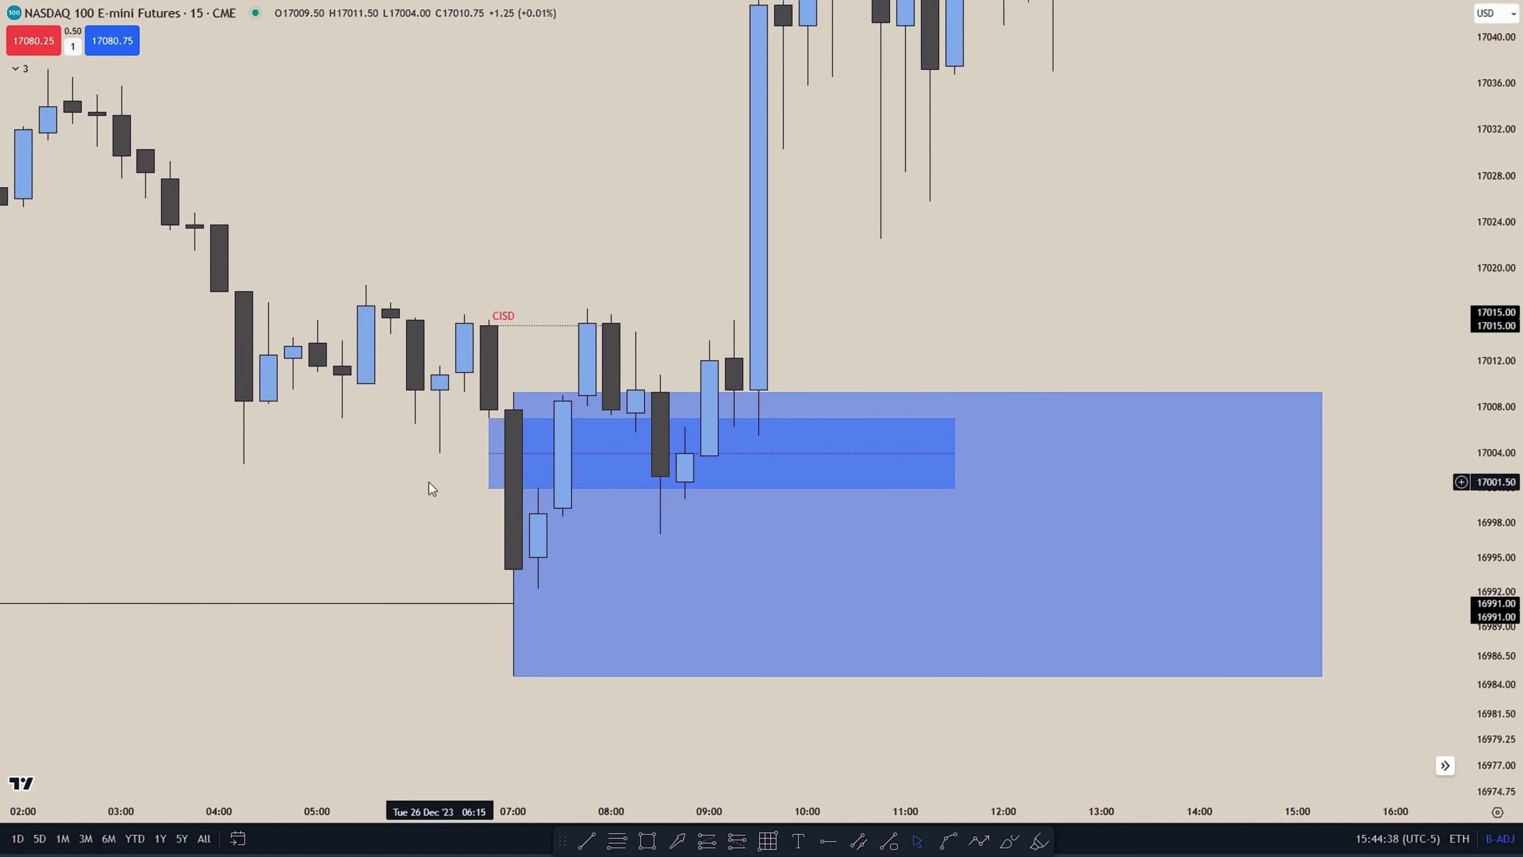
pyautogui.moveTo(706, 264); pyautogui.dragTo(688, 315)
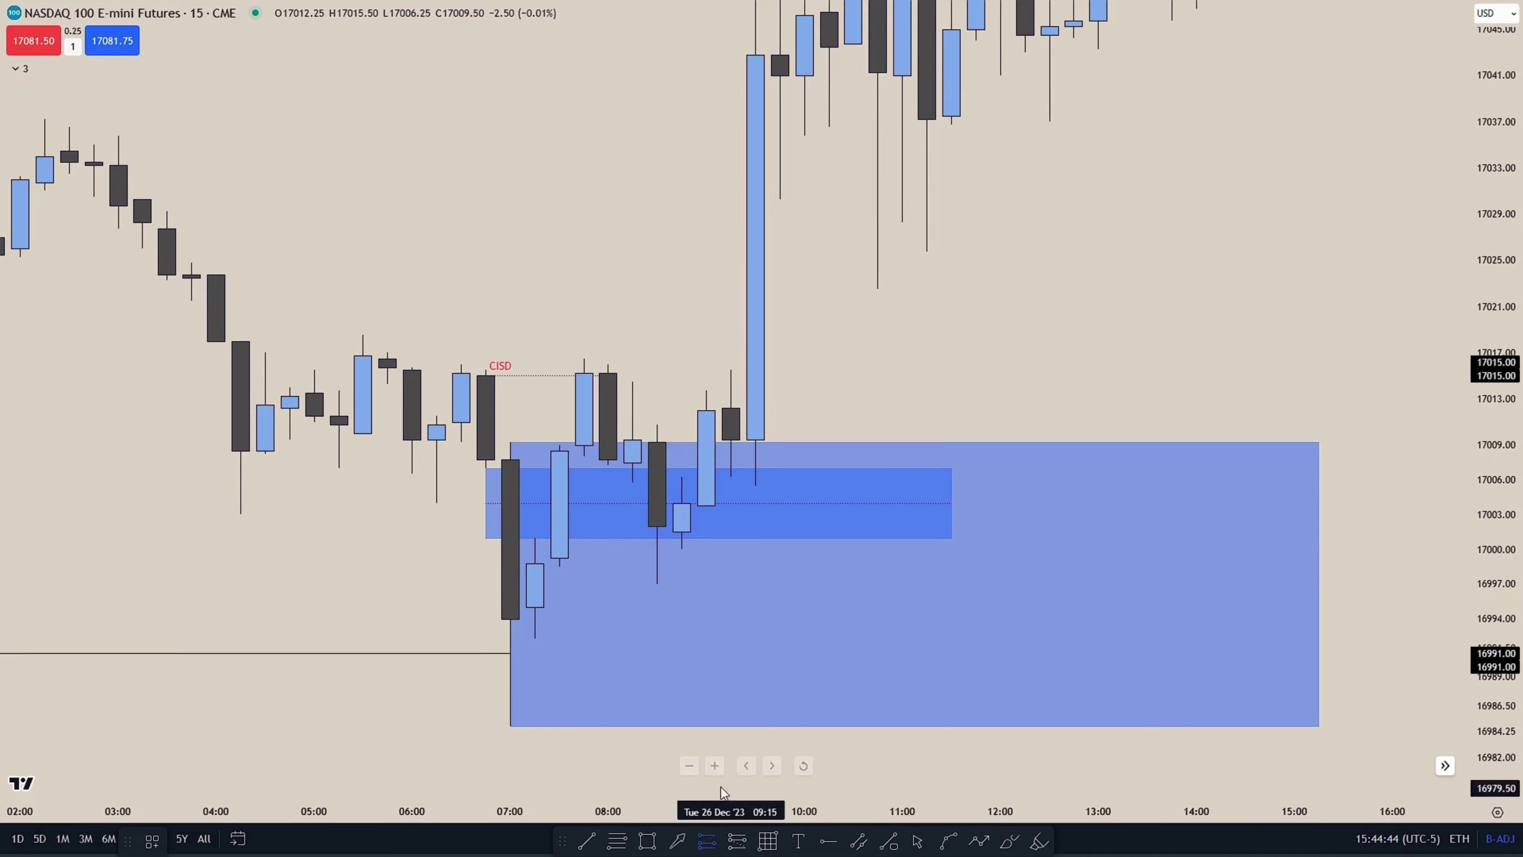
pyautogui.click(487, 468)
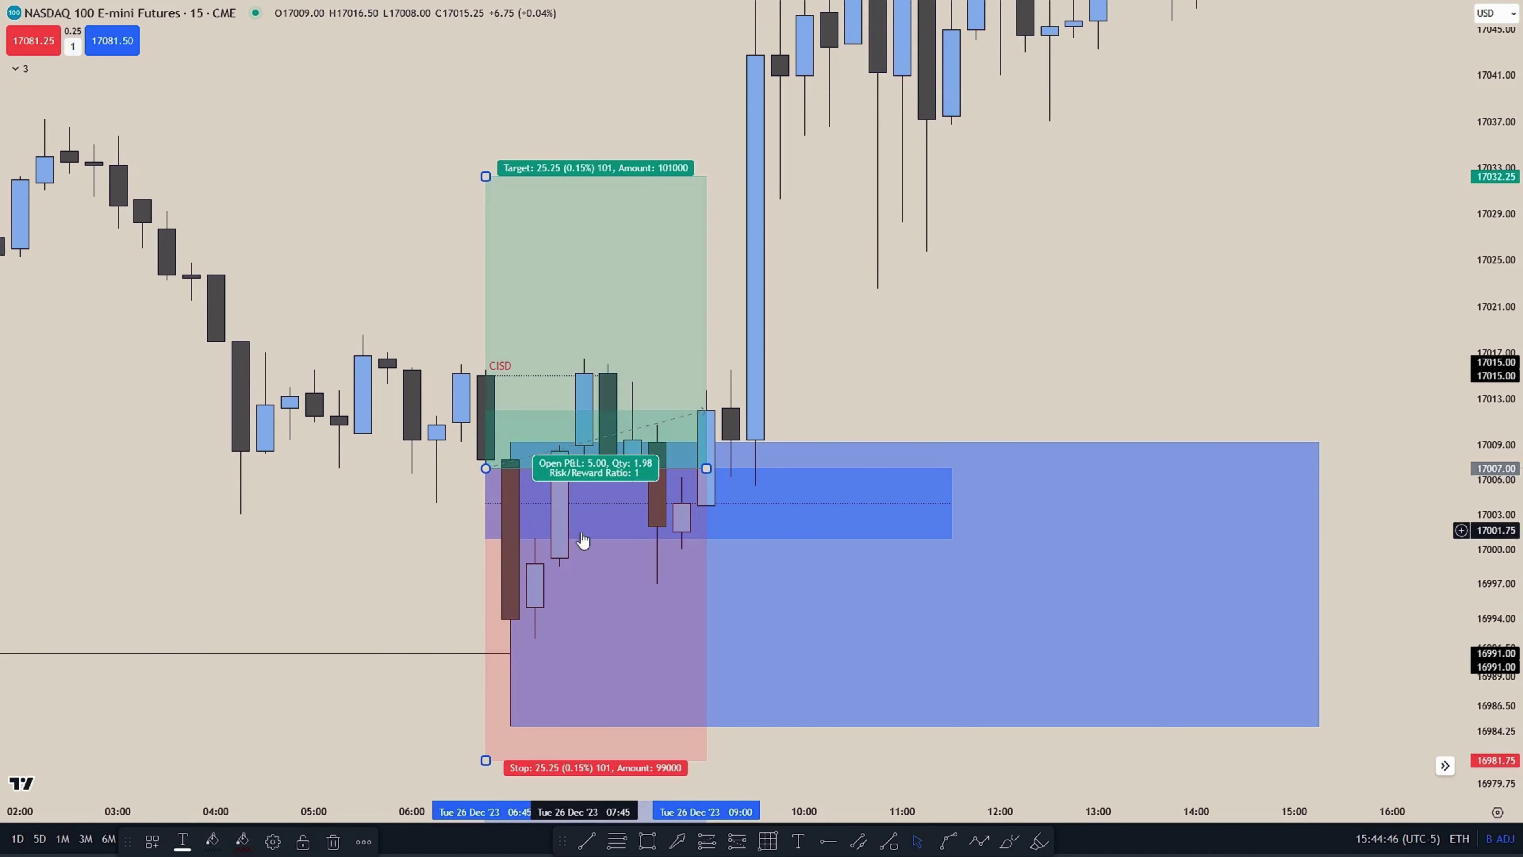
pyautogui.moveTo(604, 568); pyautogui.dragTo(787, 432)
pyautogui.moveTo(617, 673); pyautogui.dragTo(545, 541)
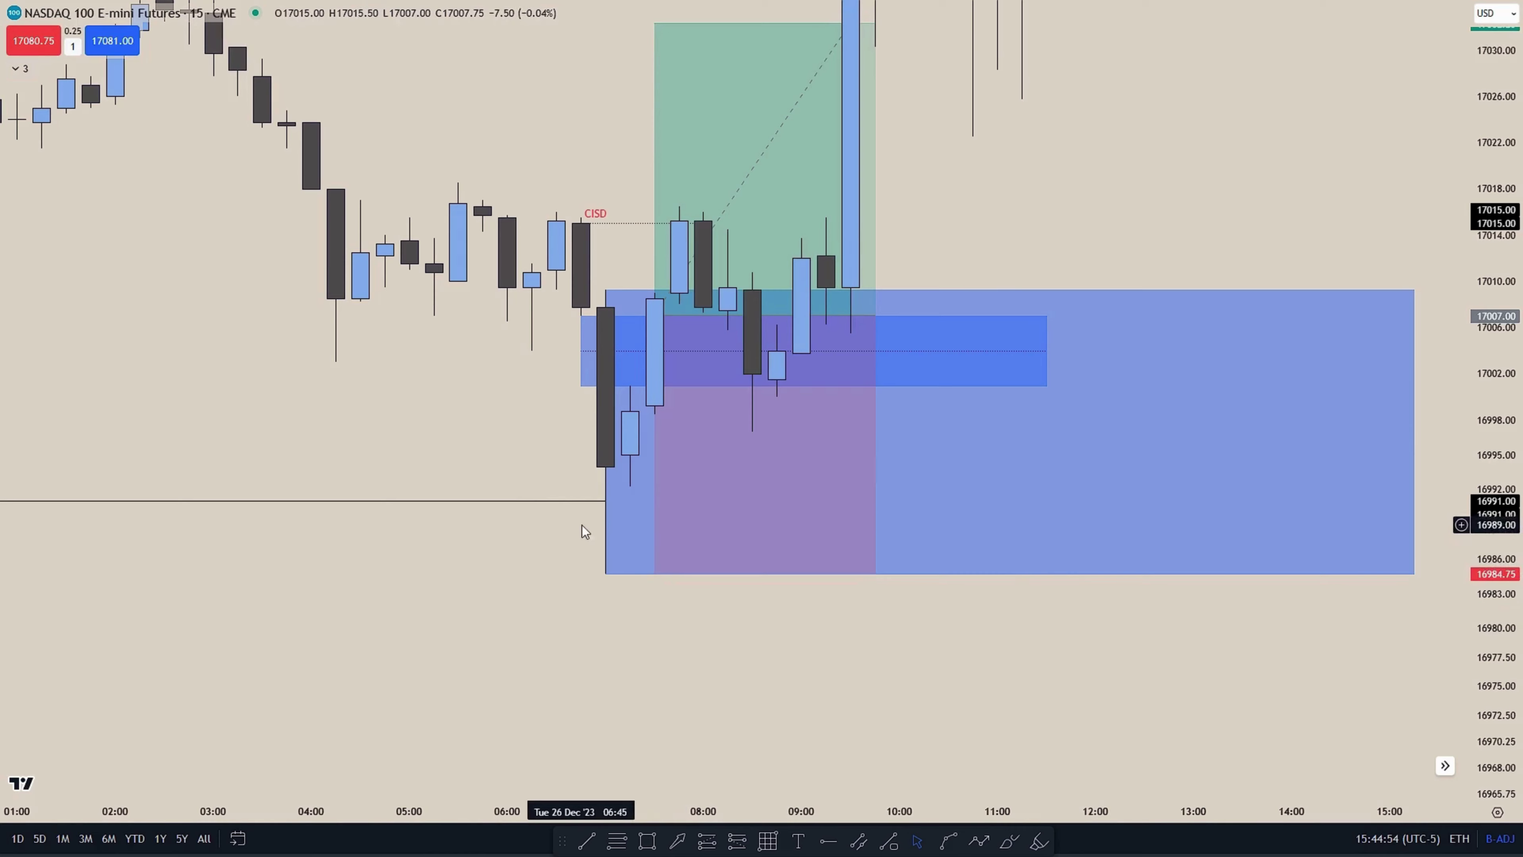
# - Set the long position's target to 17037.25, level with the high made shortly after 02:00
pyautogui.scroll(-3, 527, 525)
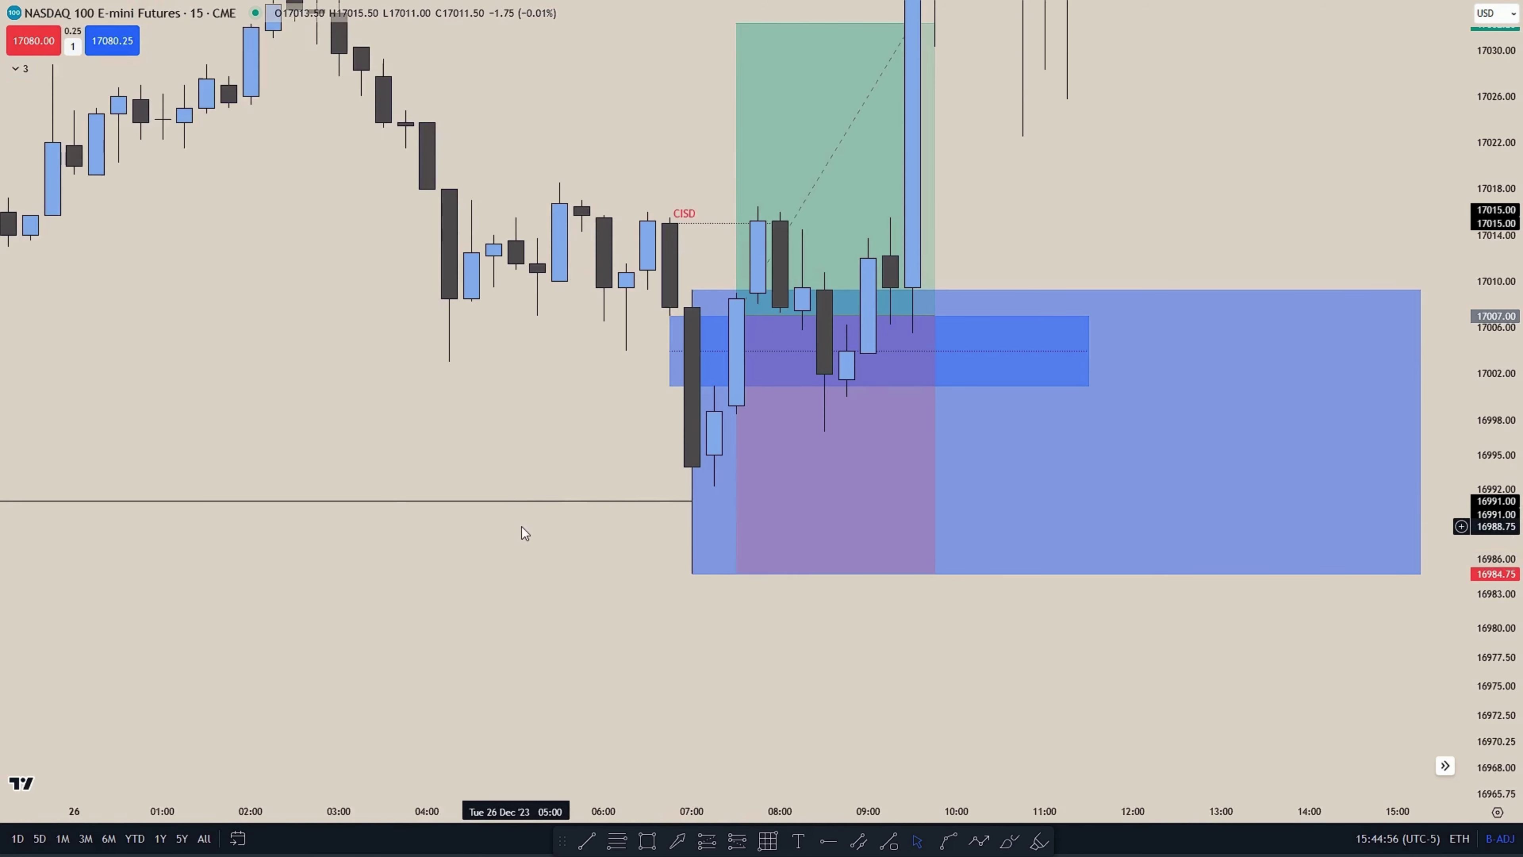
pyautogui.scroll(4, 487, 357)
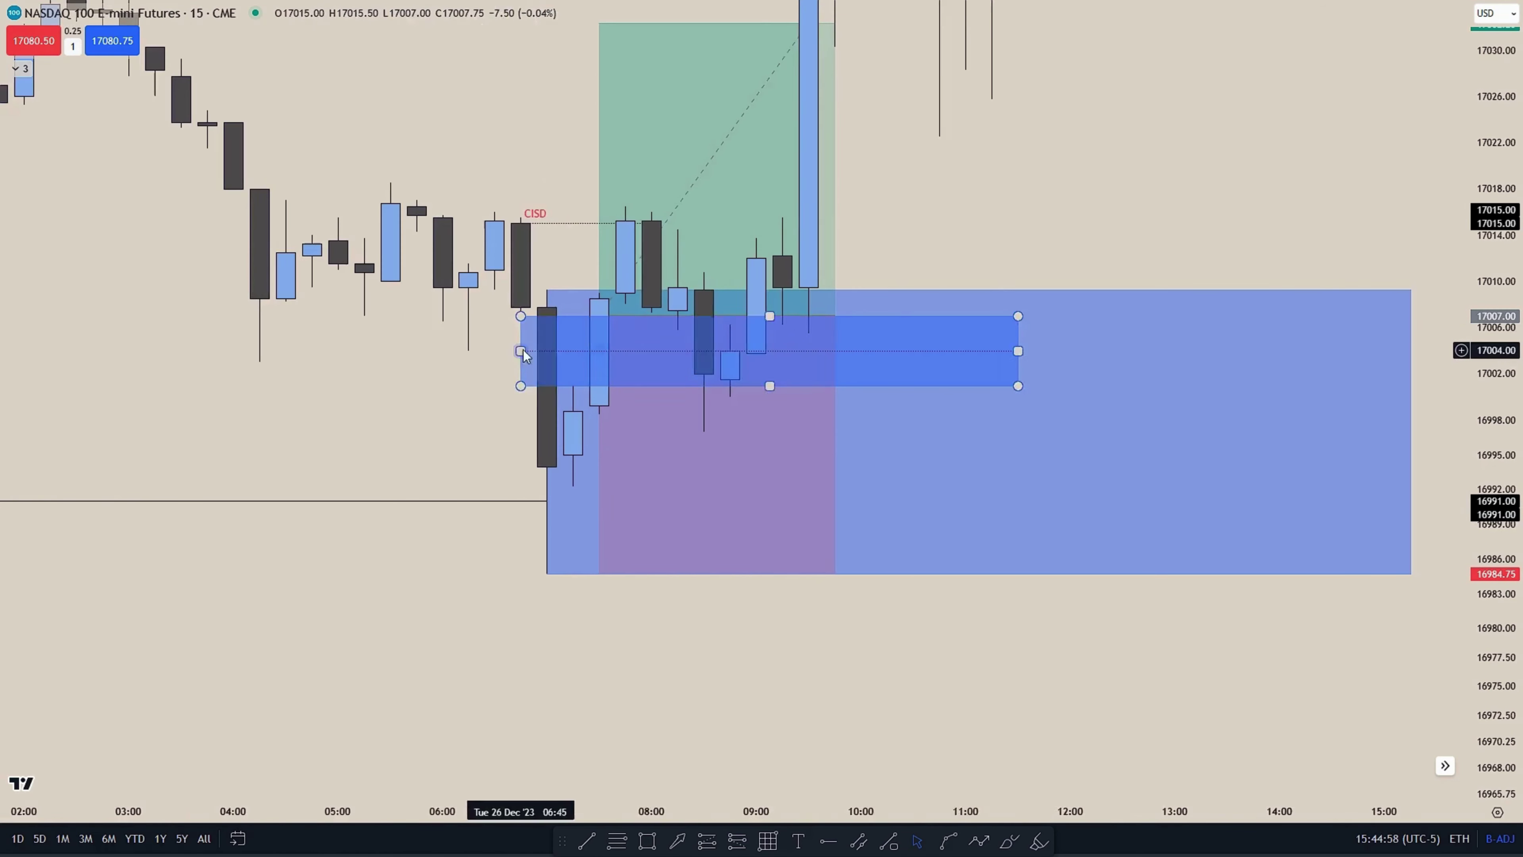
pyautogui.scroll(-2, 1043, 183)
pyautogui.moveTo(1067, 181); pyautogui.dragTo(1069, 383)
pyautogui.moveTo(1495, 342); pyautogui.dragTo(1496, 534)
pyautogui.scroll(-1, 1216, 293)
pyautogui.moveTo(1088, 288); pyautogui.dragTo(894, 304)
pyautogui.scroll(-2, 828, 258)
pyautogui.moveTo(764, 208); pyautogui.dragTo(713, 309)
pyautogui.moveTo(754, 403)
pyautogui.mouseDown()
pyautogui.moveTo(486, 350)
pyautogui.moveTo(437, 358)
pyautogui.moveTo(376, 309)
pyautogui.mouseUp()
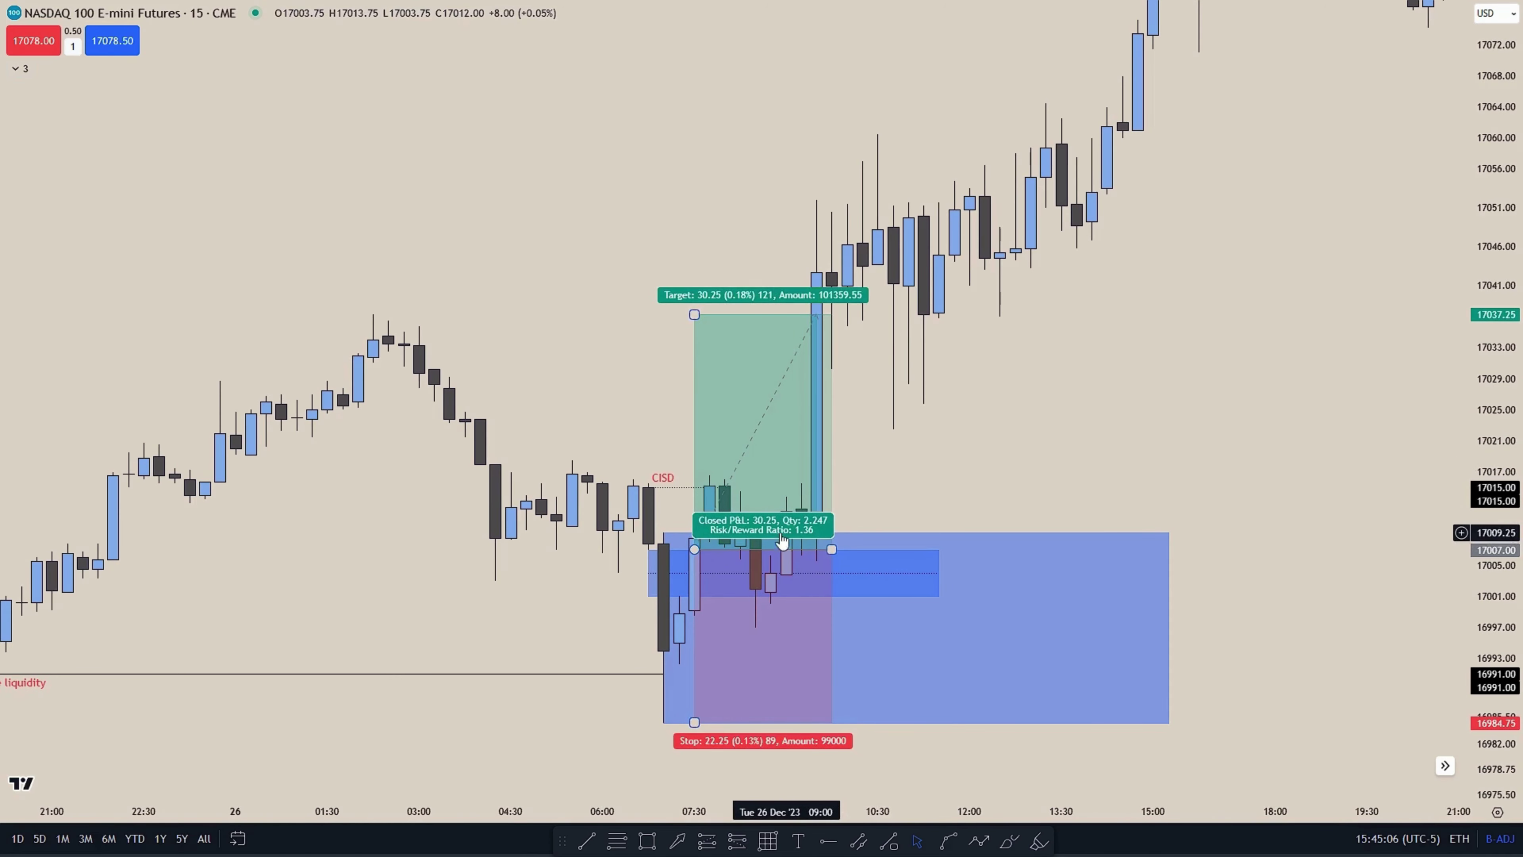
# - Raise the long position's target to 17074.25, level with the 20 December high
pyautogui.moveTo(586, 364); pyautogui.dragTo(622, 421)
pyautogui.scroll(-10, 622, 422)
pyautogui.moveTo(975, 284); pyautogui.dragTo(720, 423)
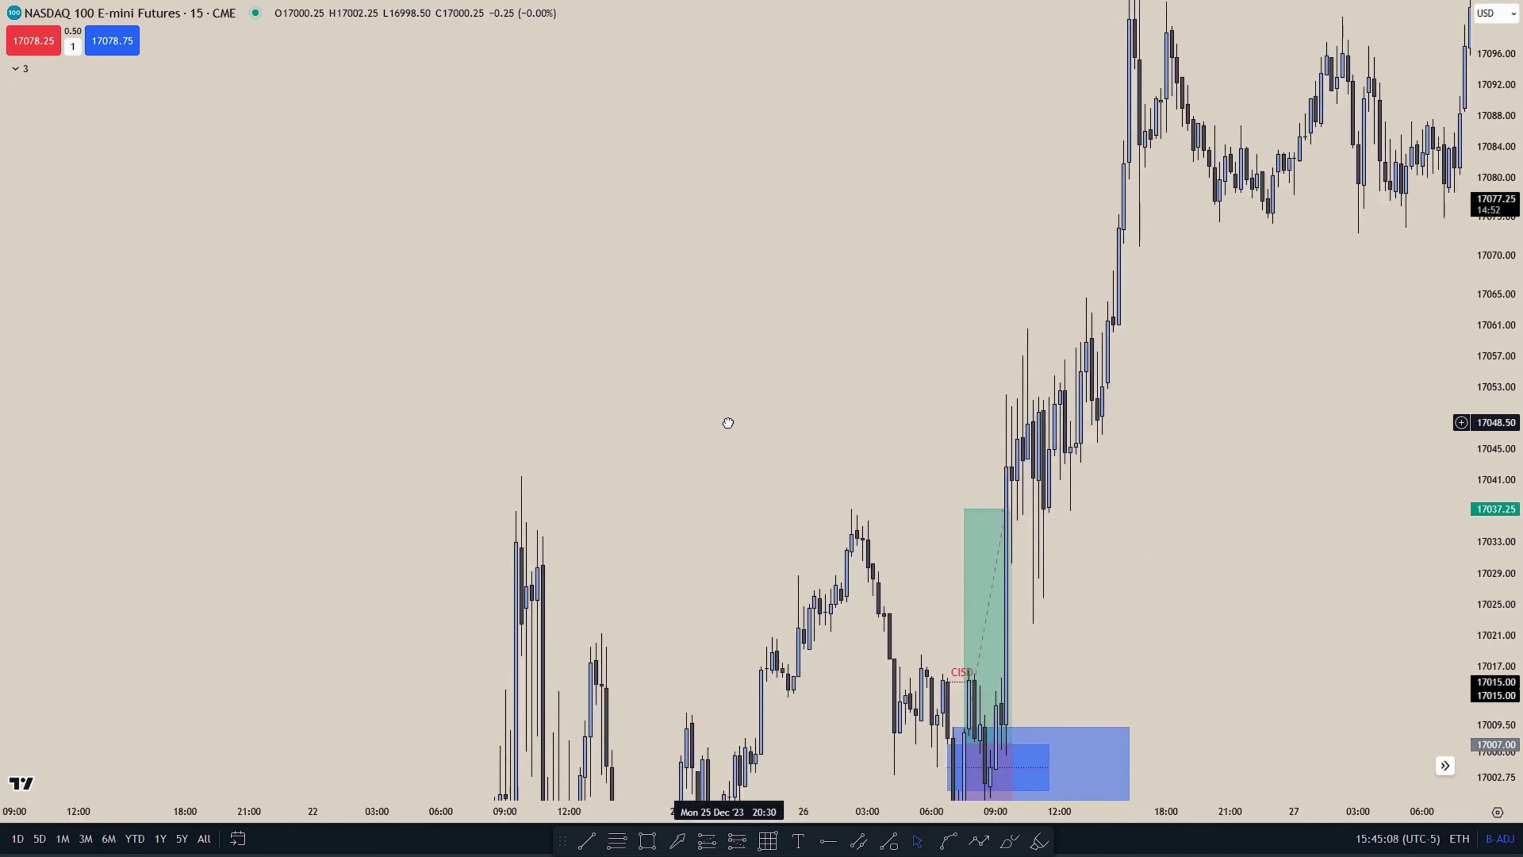
pyautogui.scroll(-2, 920, 350)
pyautogui.moveTo(919, 349); pyautogui.dragTo(859, 348)
pyautogui.scroll(-4, 955, 422)
pyautogui.moveTo(955, 423); pyautogui.dragTo(962, 464)
pyautogui.moveTo(1168, 550); pyautogui.dragTo(424, 263)
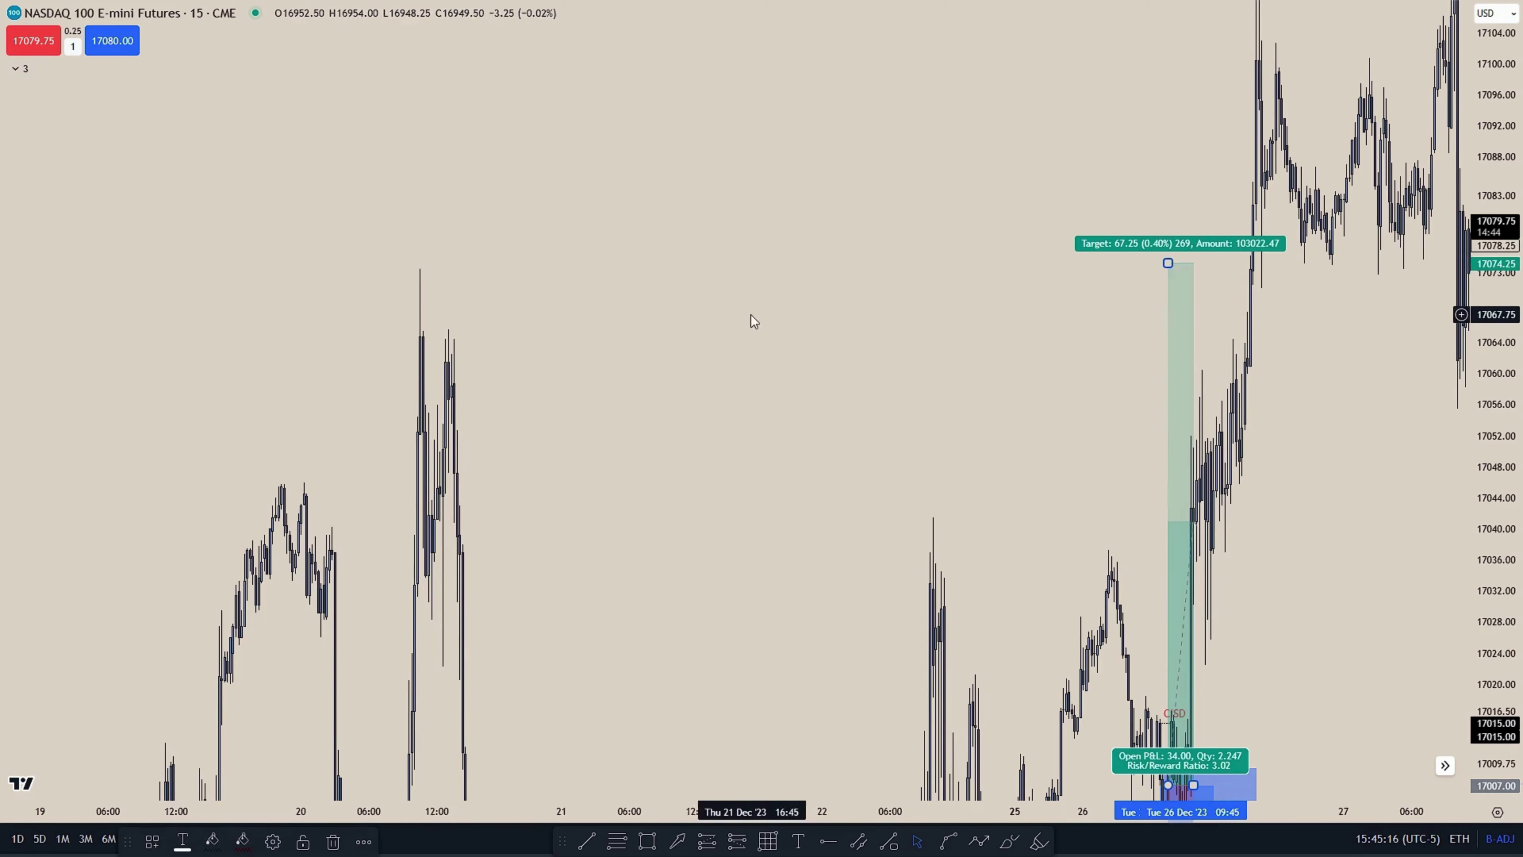
# - Examine the sellside liquidity line at 16991.00 and the 07:00 candle that sweeps it down to the ITL
pyautogui.scroll(11, 718, 326)
pyautogui.moveTo(1091, 494); pyautogui.dragTo(1362, 199)
pyautogui.scroll(2, 922, 419)
pyautogui.scroll(1, 923, 423)
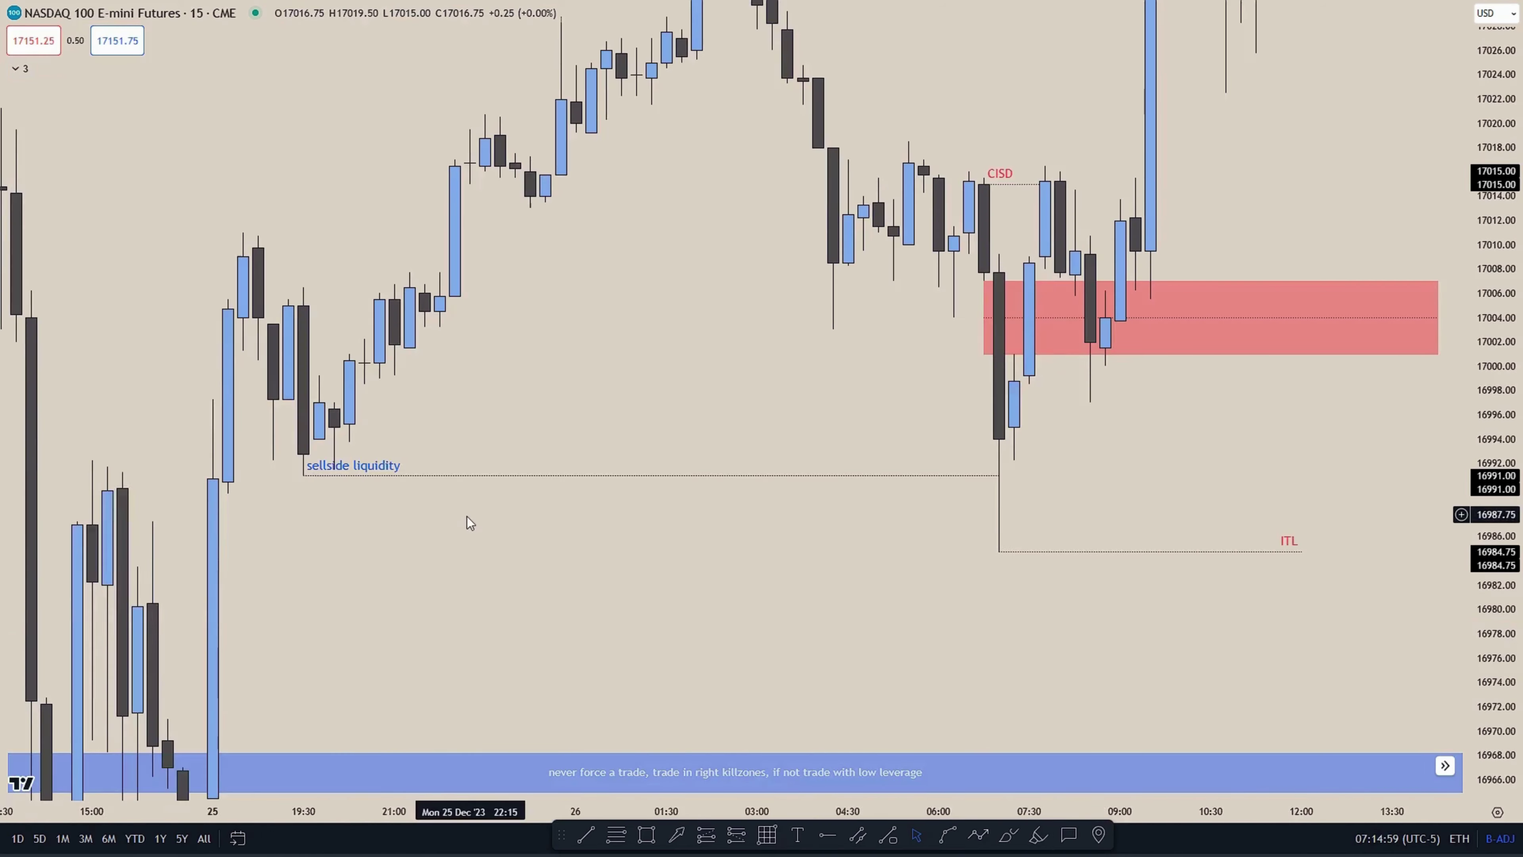
pyautogui.scroll(2, 419, 519)
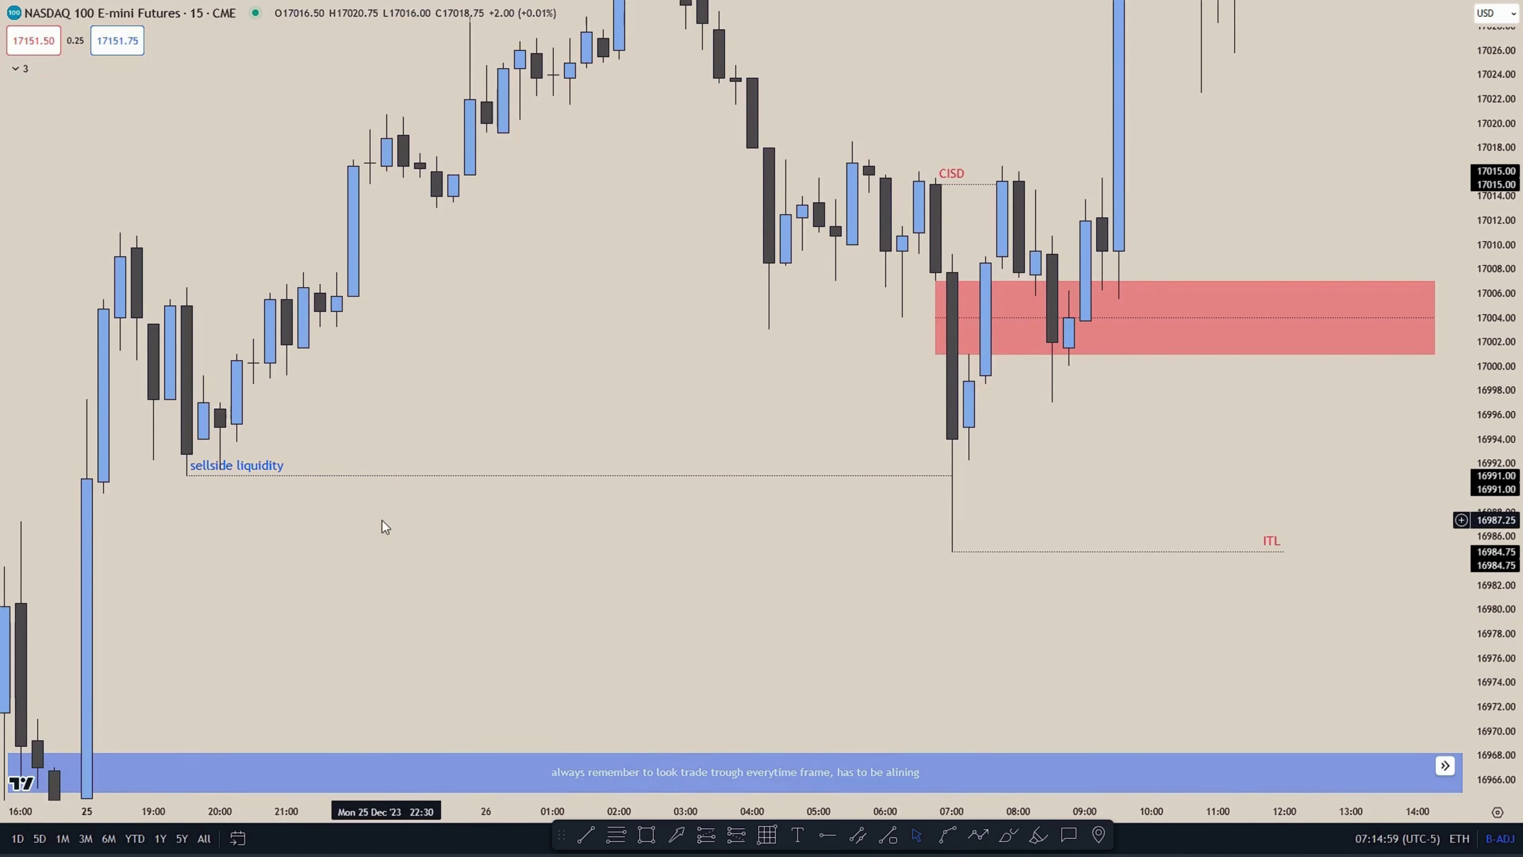
pyautogui.moveTo(392, 520); pyautogui.dragTo(209, 494)
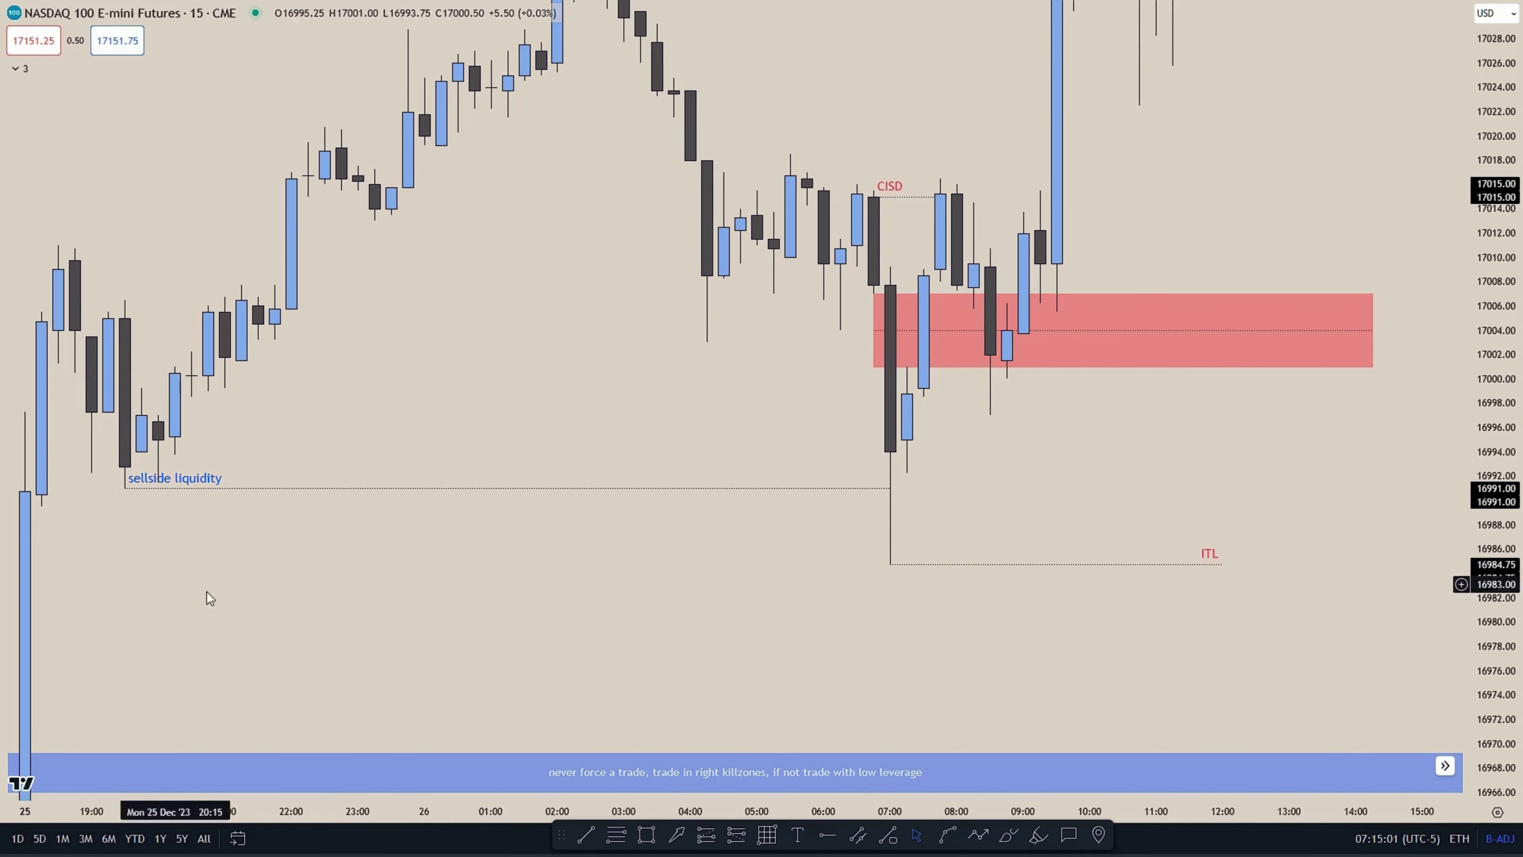
pyautogui.scroll(2, 660, 443)
pyautogui.scroll(1, 702, 441)
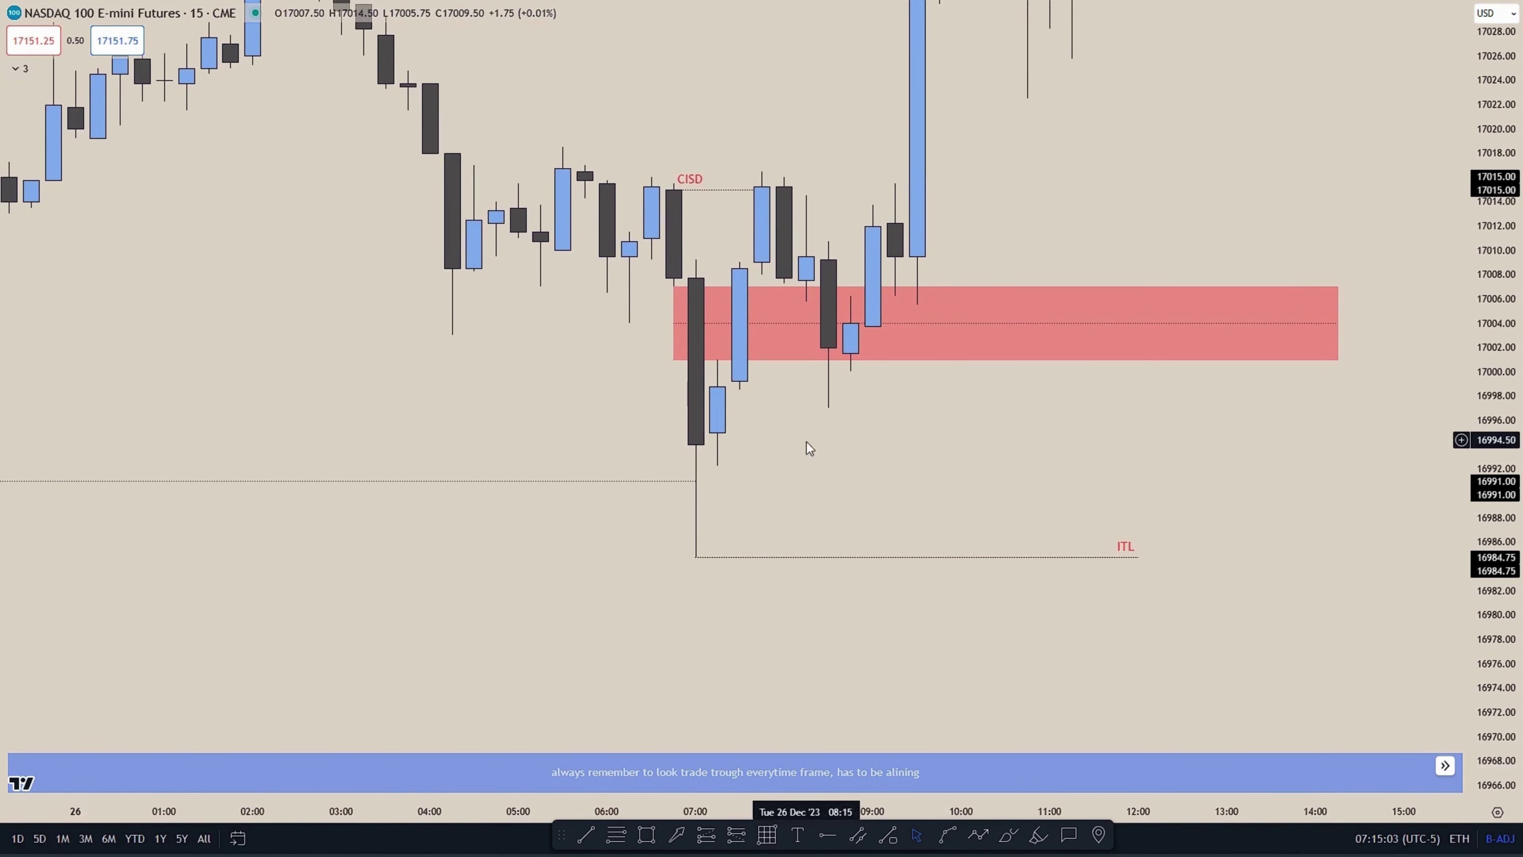
# - Examine the CISD level at 17015.00 and how the candles from 07:00 to 09:30 trade around the red gap zone
pyautogui.moveTo(861, 487); pyautogui.dragTo(917, 527)
pyautogui.scroll(1, 957, 540)
pyautogui.moveTo(910, 535); pyautogui.dragTo(848, 538)
pyautogui.moveTo(845, 298); pyautogui.dragTo(839, 262)
pyautogui.moveTo(750, 272); pyautogui.dragTo(797, 261)
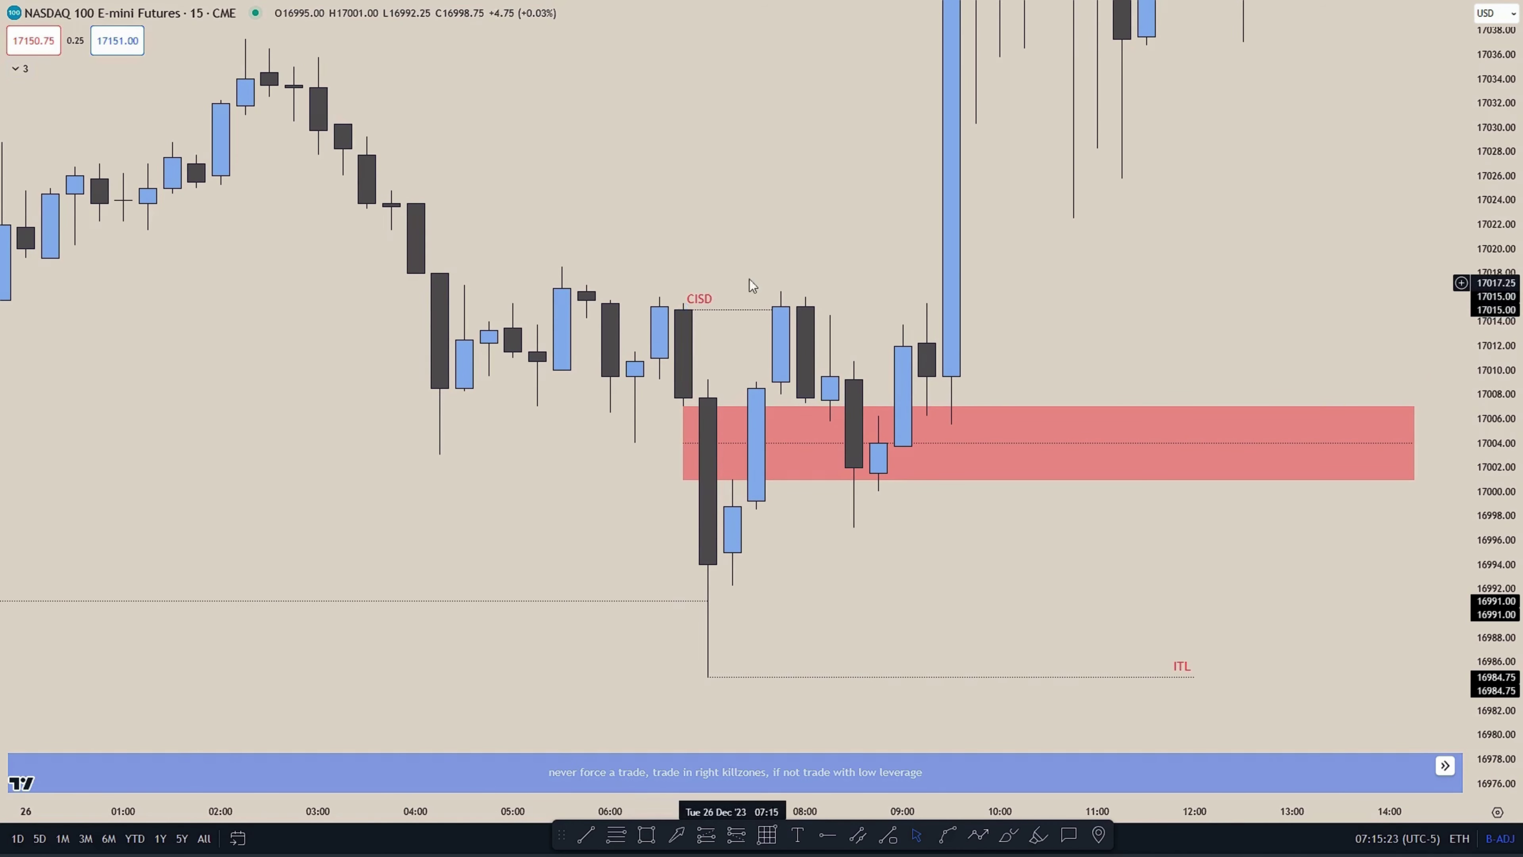
pyautogui.moveTo(711, 303); pyautogui.dragTo(659, 258)
pyautogui.moveTo(741, 414); pyautogui.dragTo(748, 228)
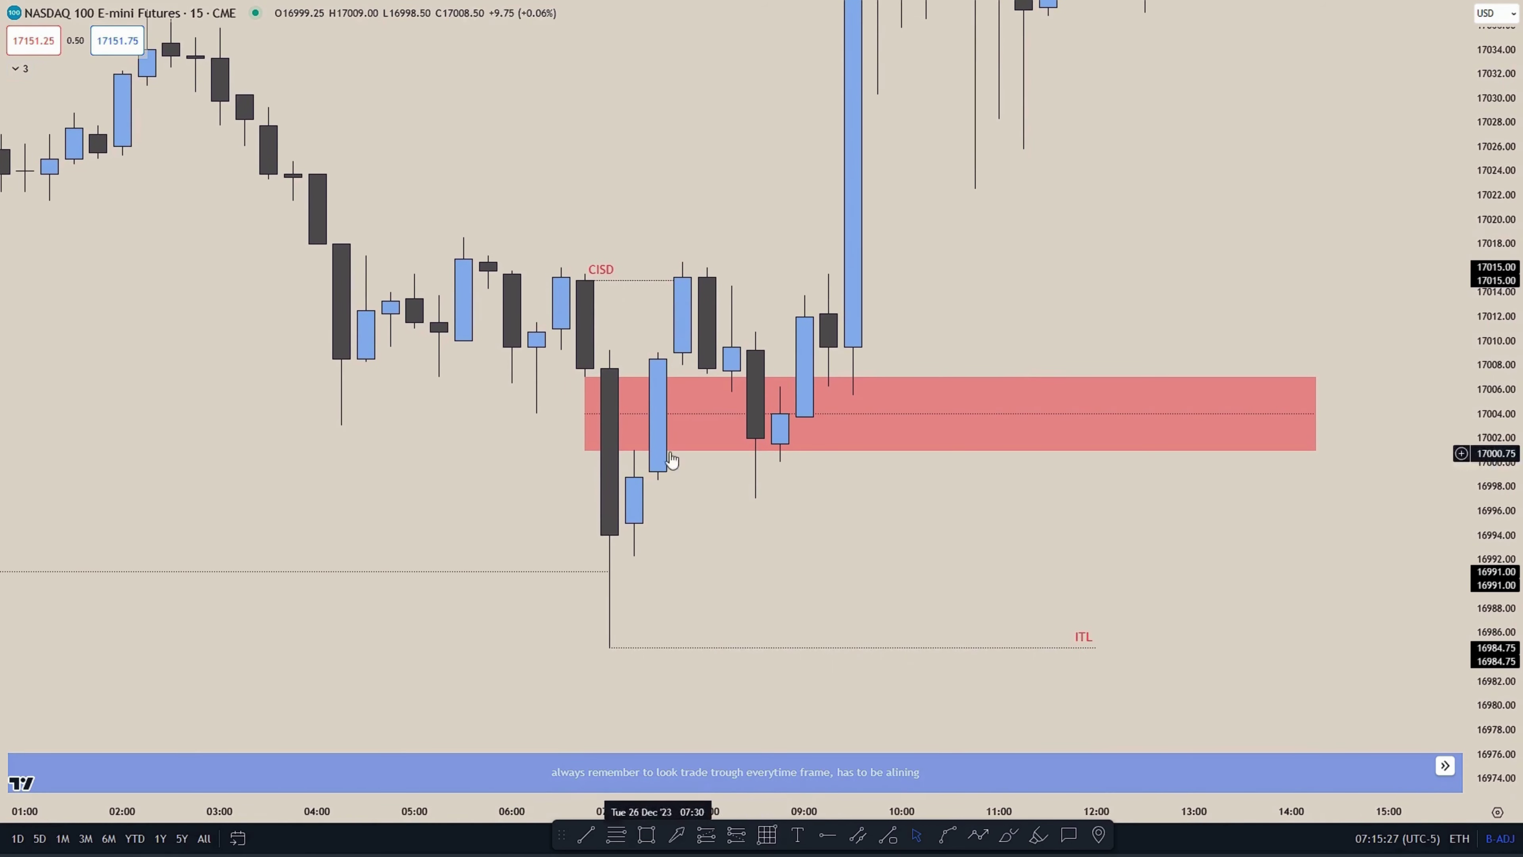
pyautogui.moveTo(913, 227); pyautogui.dragTo(954, 300)
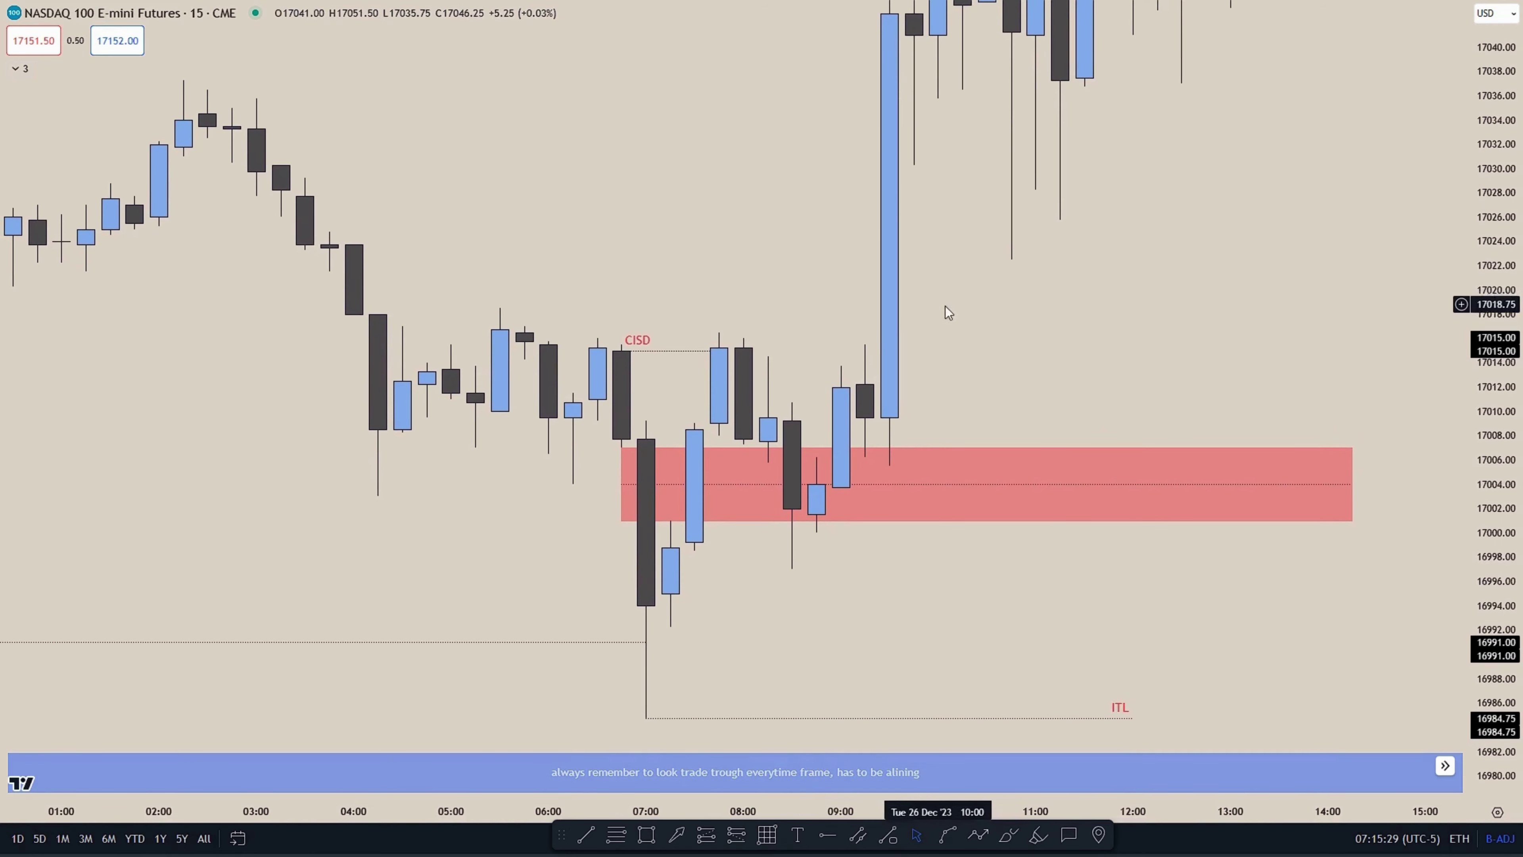
pyautogui.moveTo(786, 290); pyautogui.dragTo(738, 165)
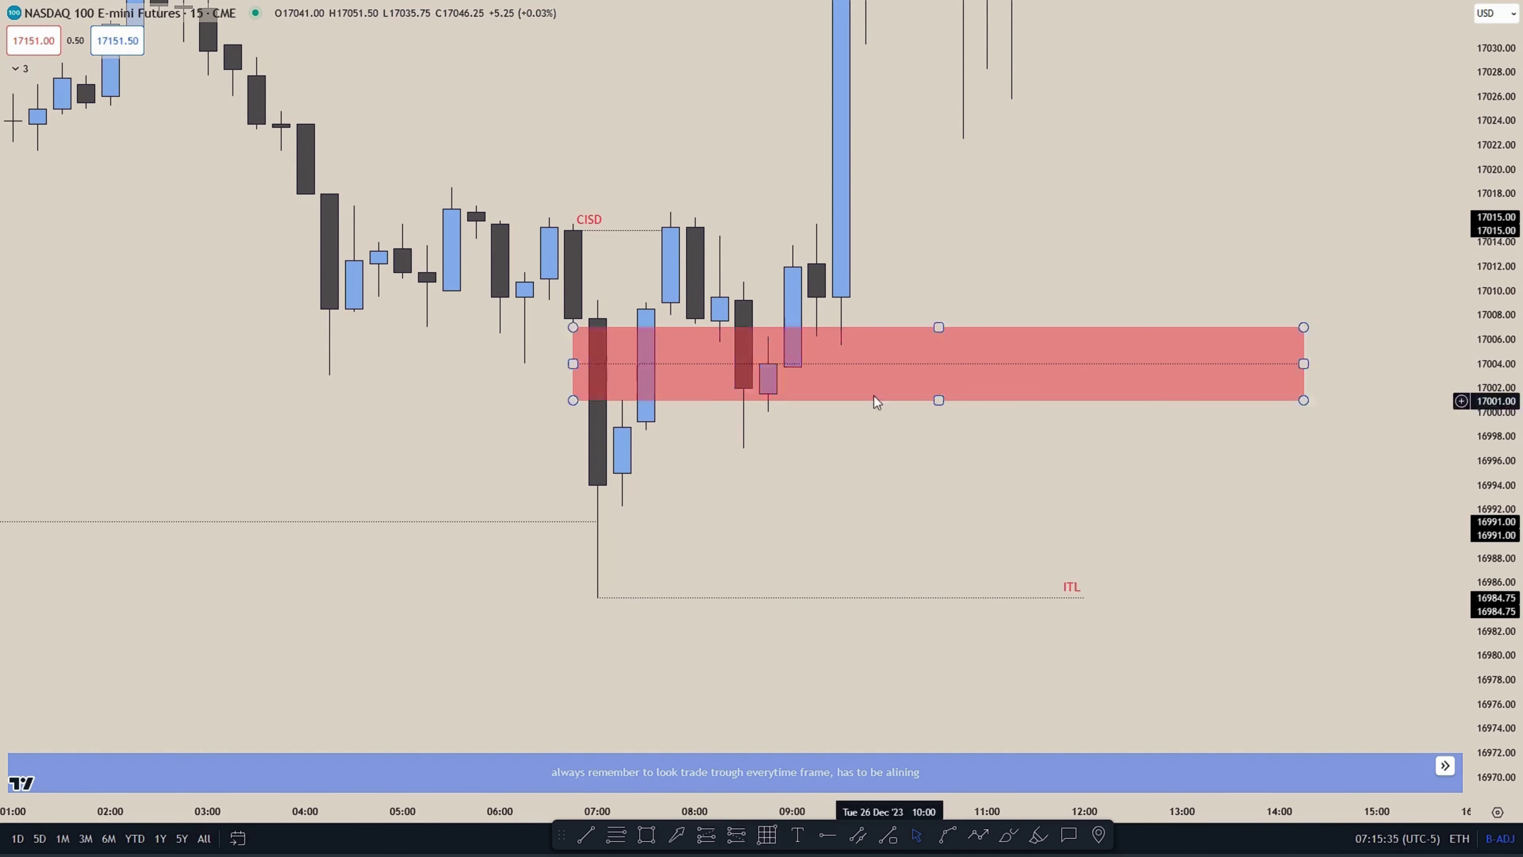
# - Draw a red rectangle over the 07:00 candle's full range, from 17009.25 down to 16984.75, extending to 13:45
pyautogui.moveTo(838, 508); pyautogui.dragTo(855, 584)
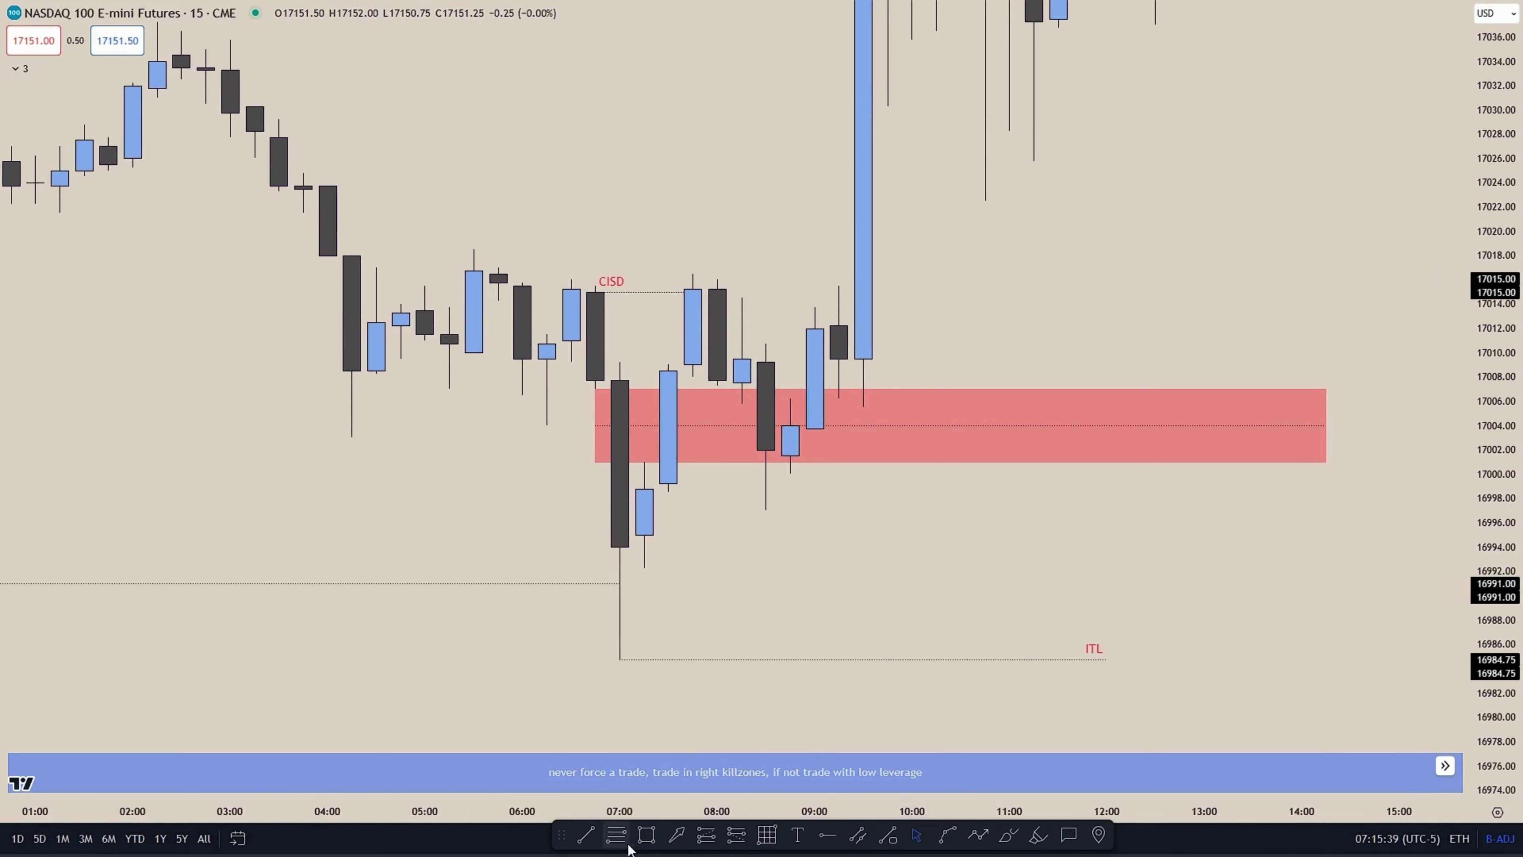
pyautogui.click(620, 363)
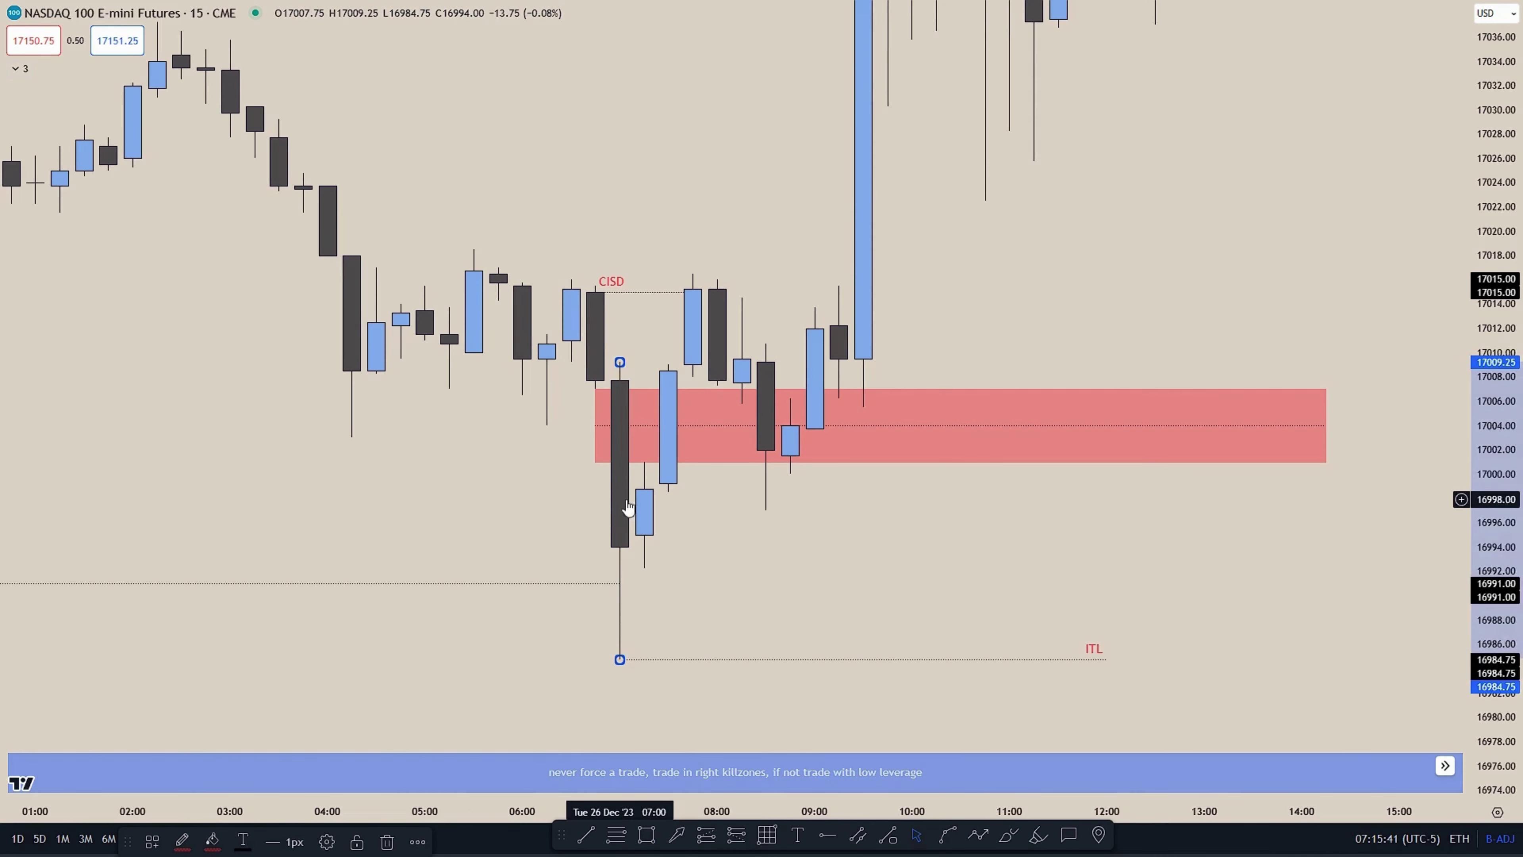
pyautogui.click(1277, 659)
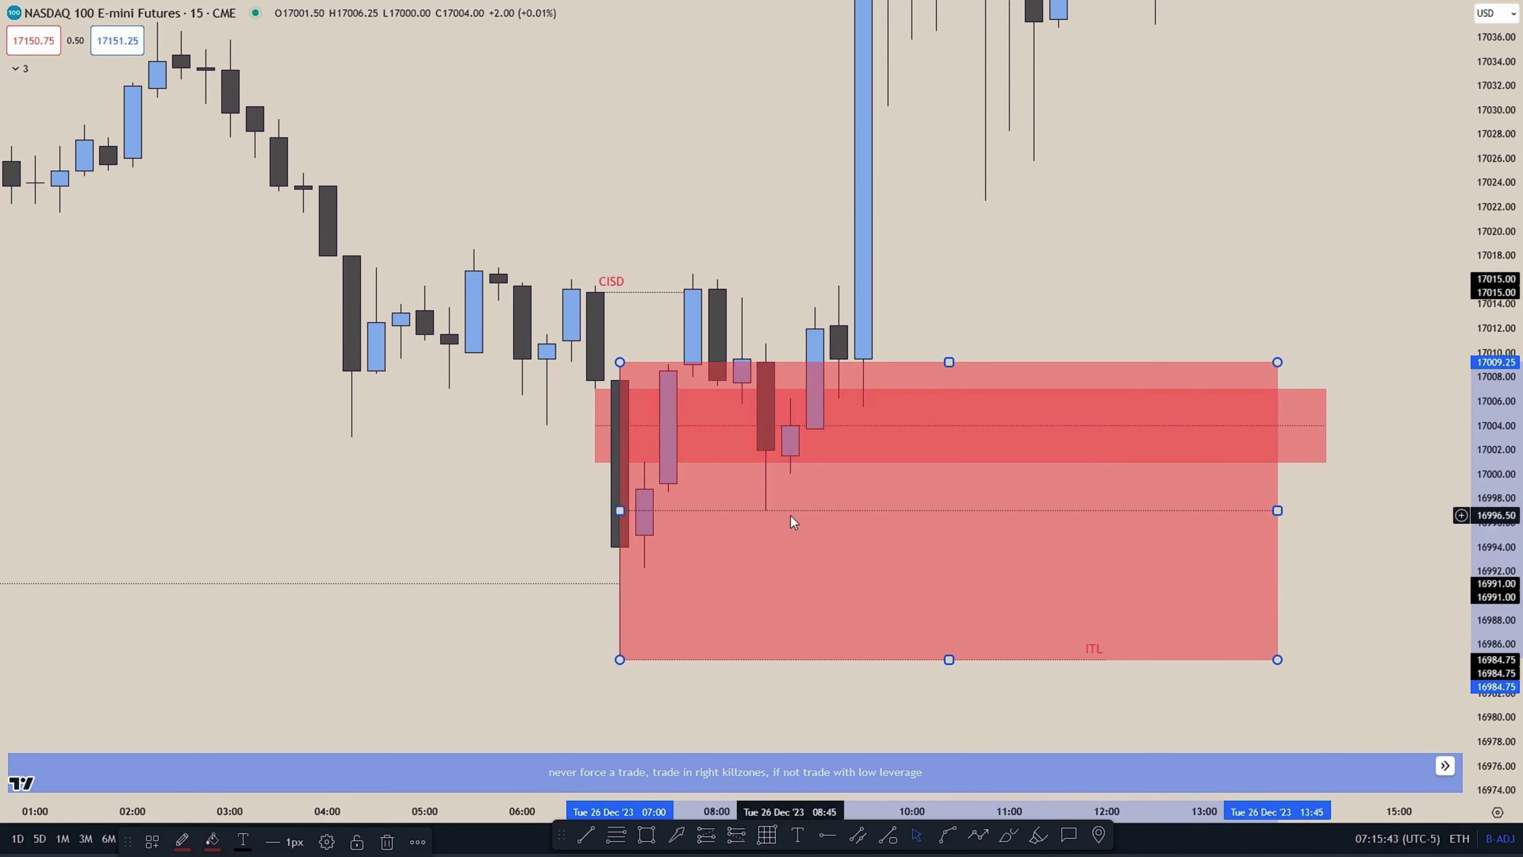
# - Delete the red rectangle covering the 07:00 candle's range
pyautogui.press('Delete')
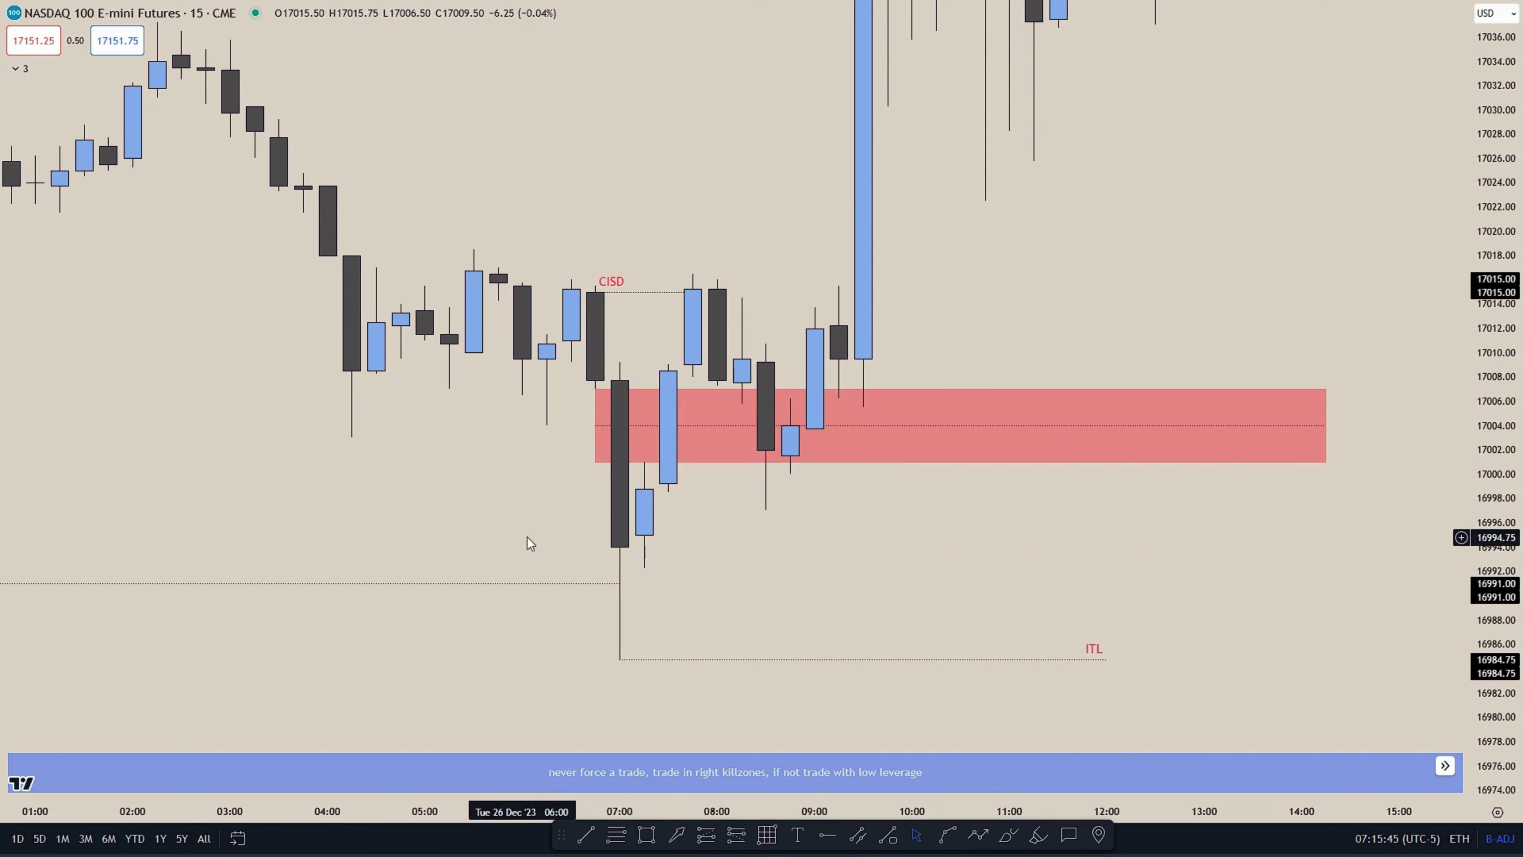
pyautogui.moveTo(819, 541); pyautogui.dragTo(806, 606)
pyautogui.scroll(-8, 1094, 305)
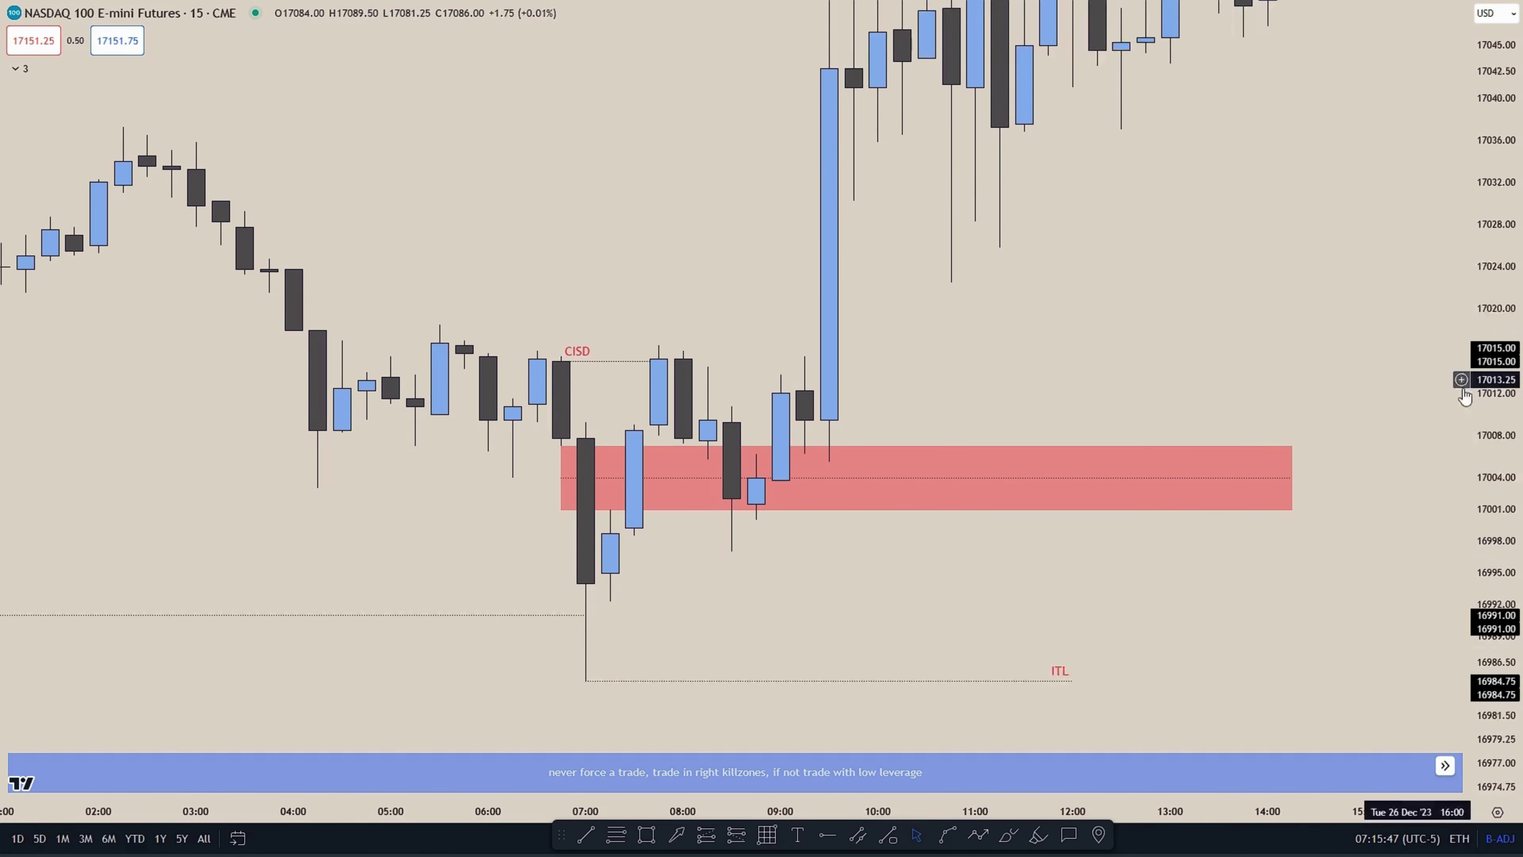
pyautogui.scroll(-5, 1177, 366)
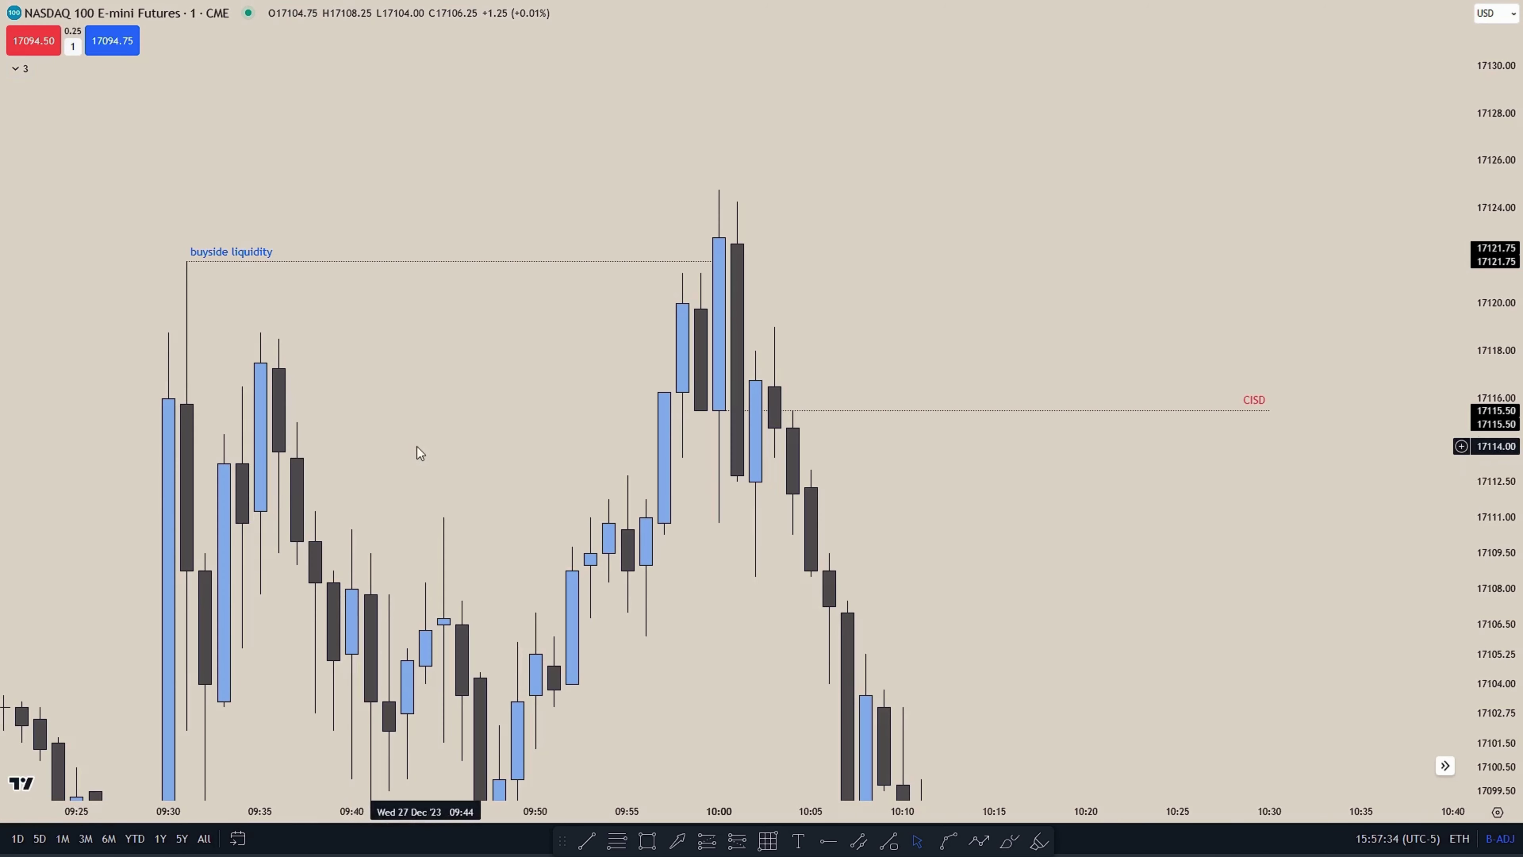
# - Examine the buyside liquidity line at 17121.75, the 10:00 candle that sweeps it, and the CISD level at 17115.50
pyautogui.moveTo(417, 447); pyautogui.dragTo(432, 500)
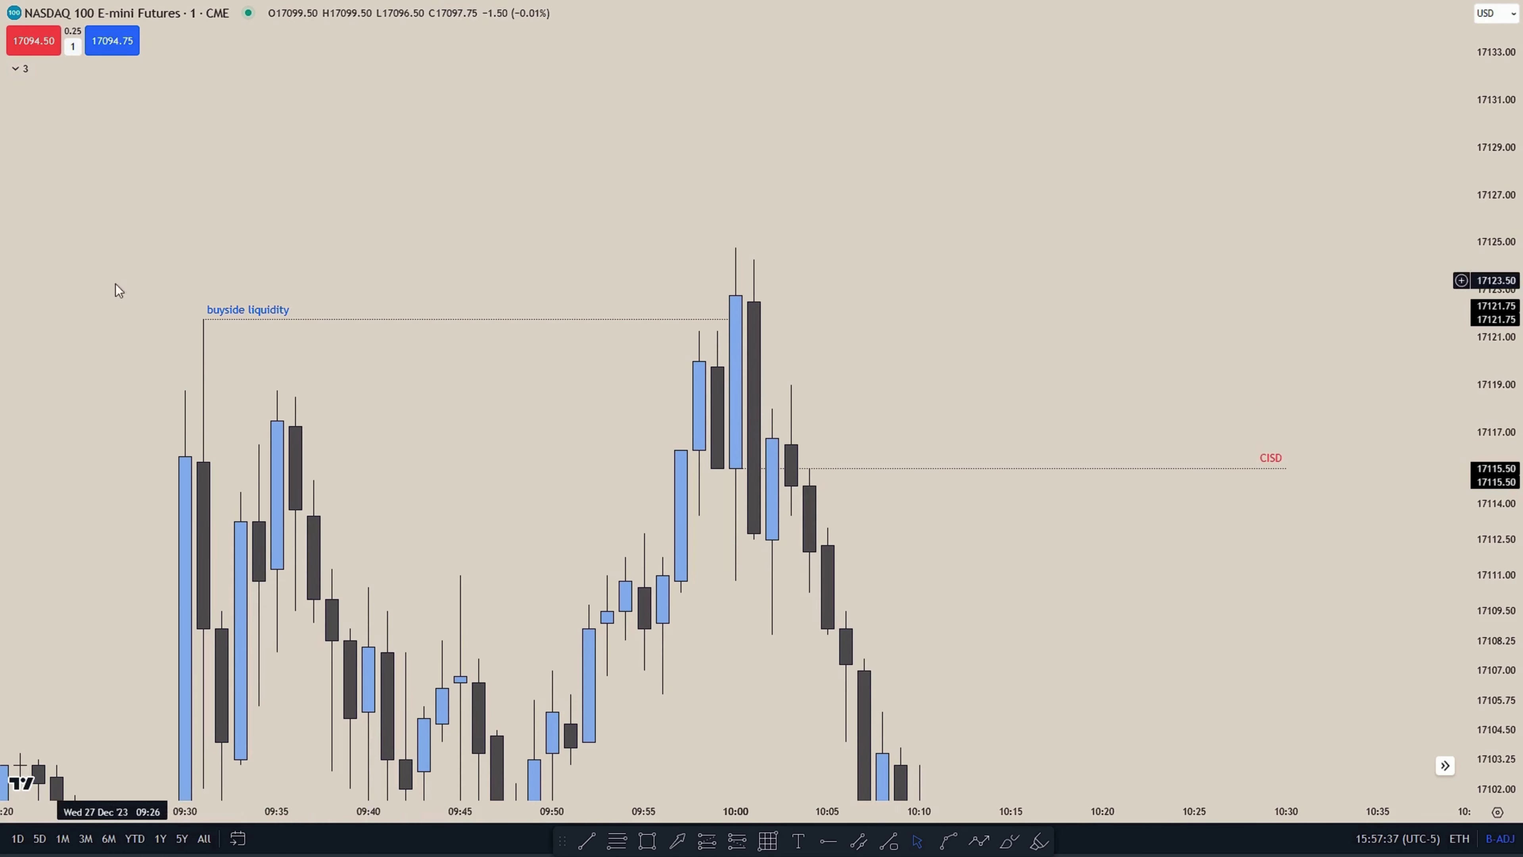
pyautogui.moveTo(487, 389); pyautogui.dragTo(373, 357)
pyautogui.moveTo(833, 286); pyautogui.dragTo(921, 315)
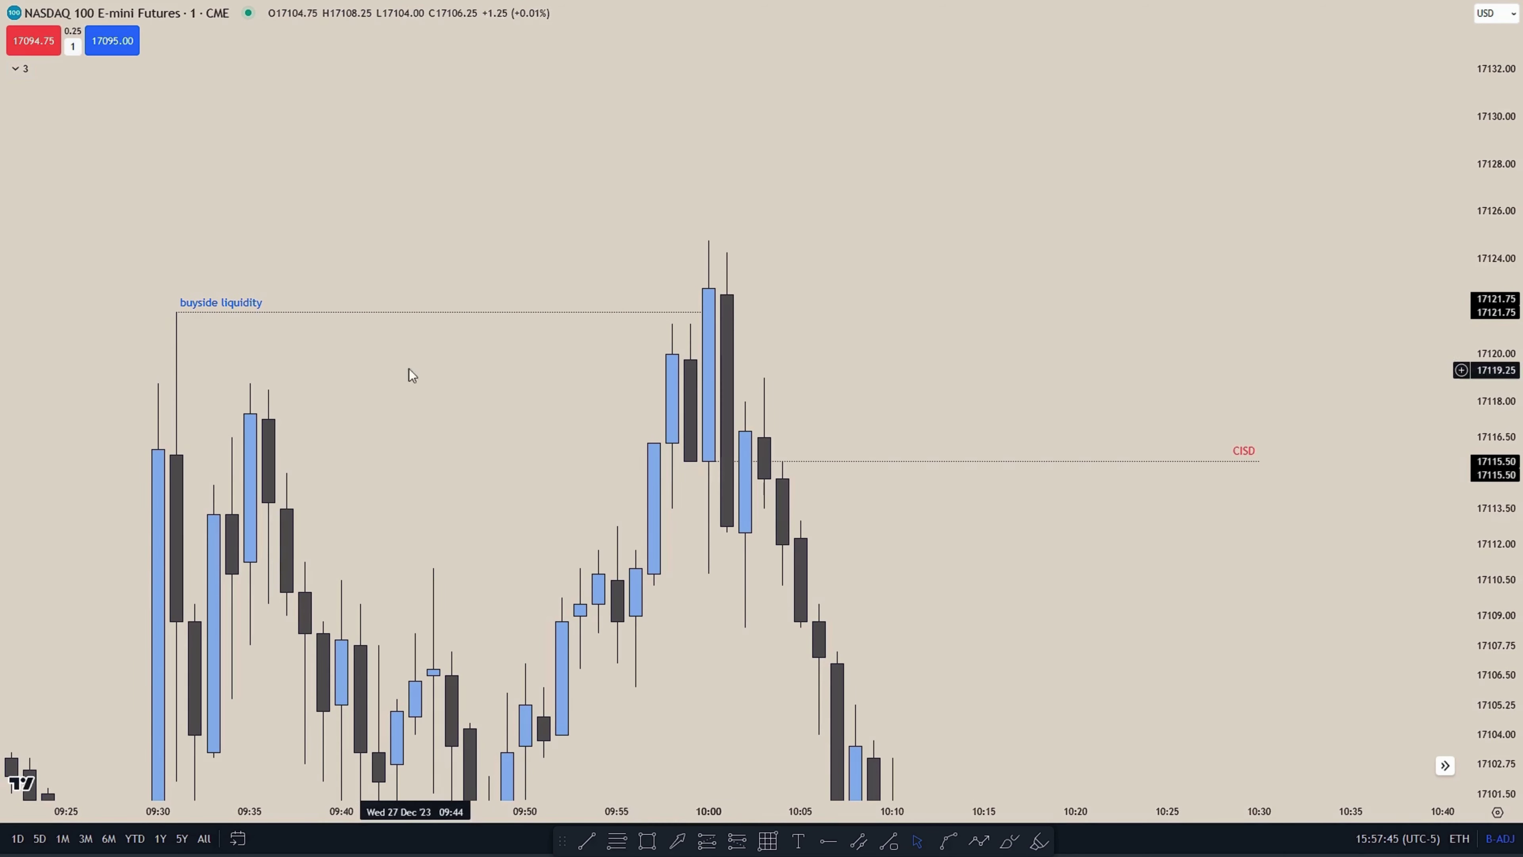
pyautogui.moveTo(938, 310); pyautogui.dragTo(901, 323)
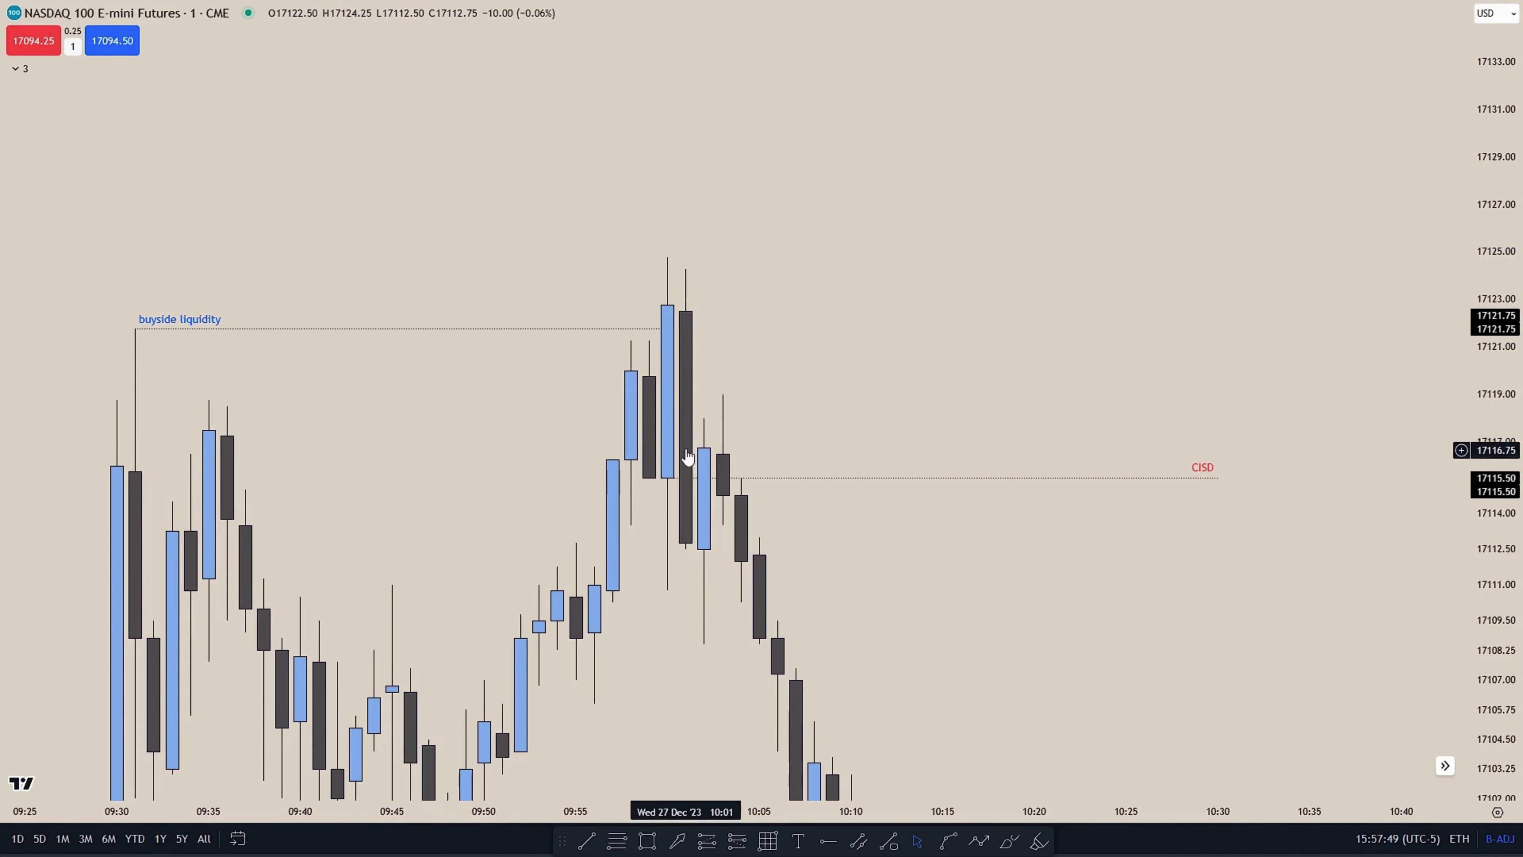
pyautogui.moveTo(877, 300); pyautogui.dragTo(980, 289)
pyautogui.moveTo(839, 303); pyautogui.dragTo(808, 220)
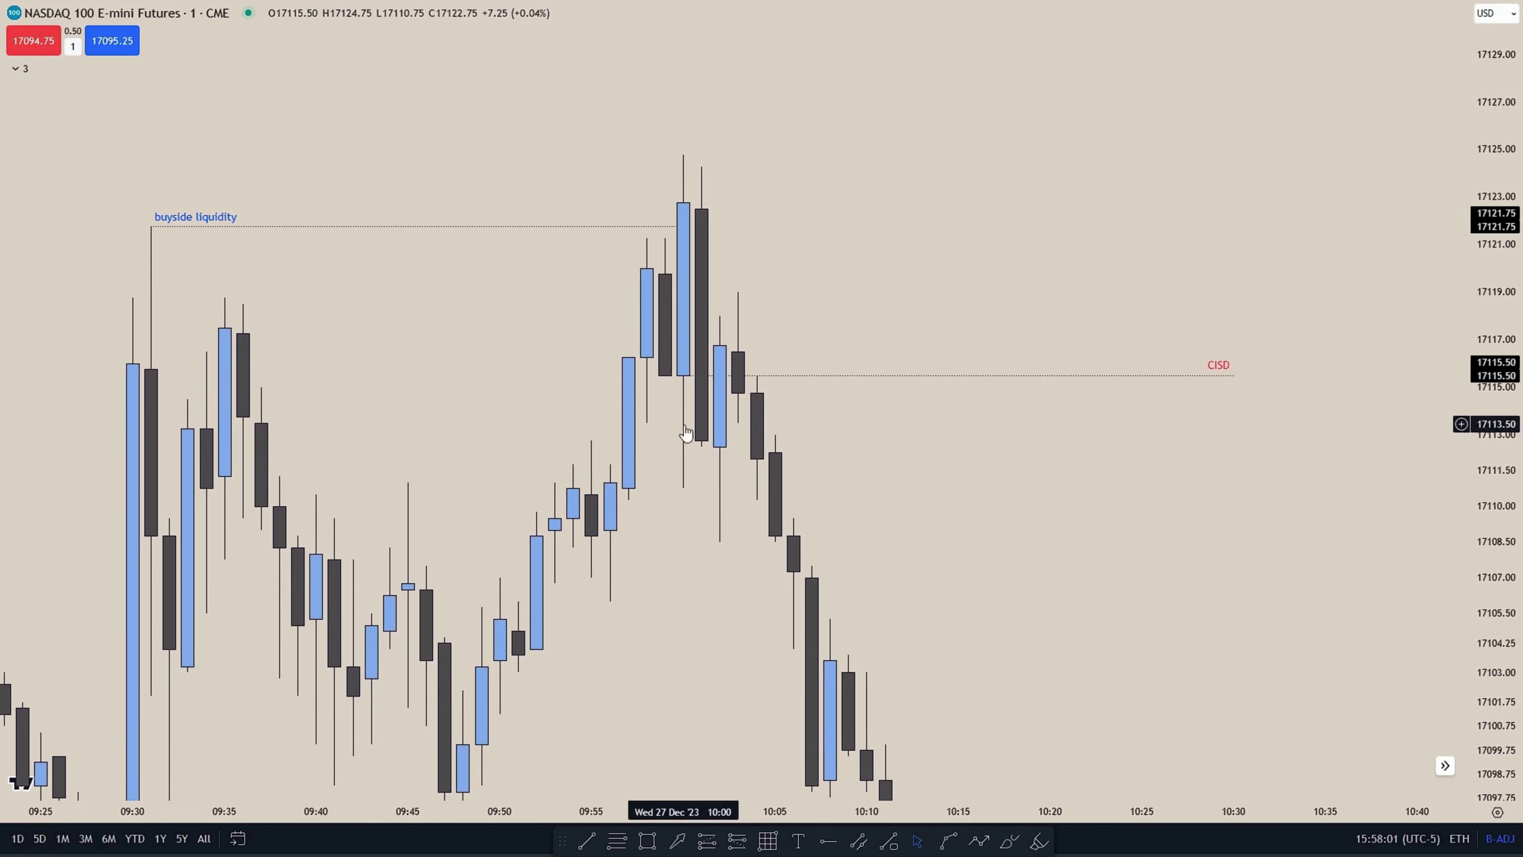
pyautogui.moveTo(998, 469); pyautogui.dragTo(956, 481)
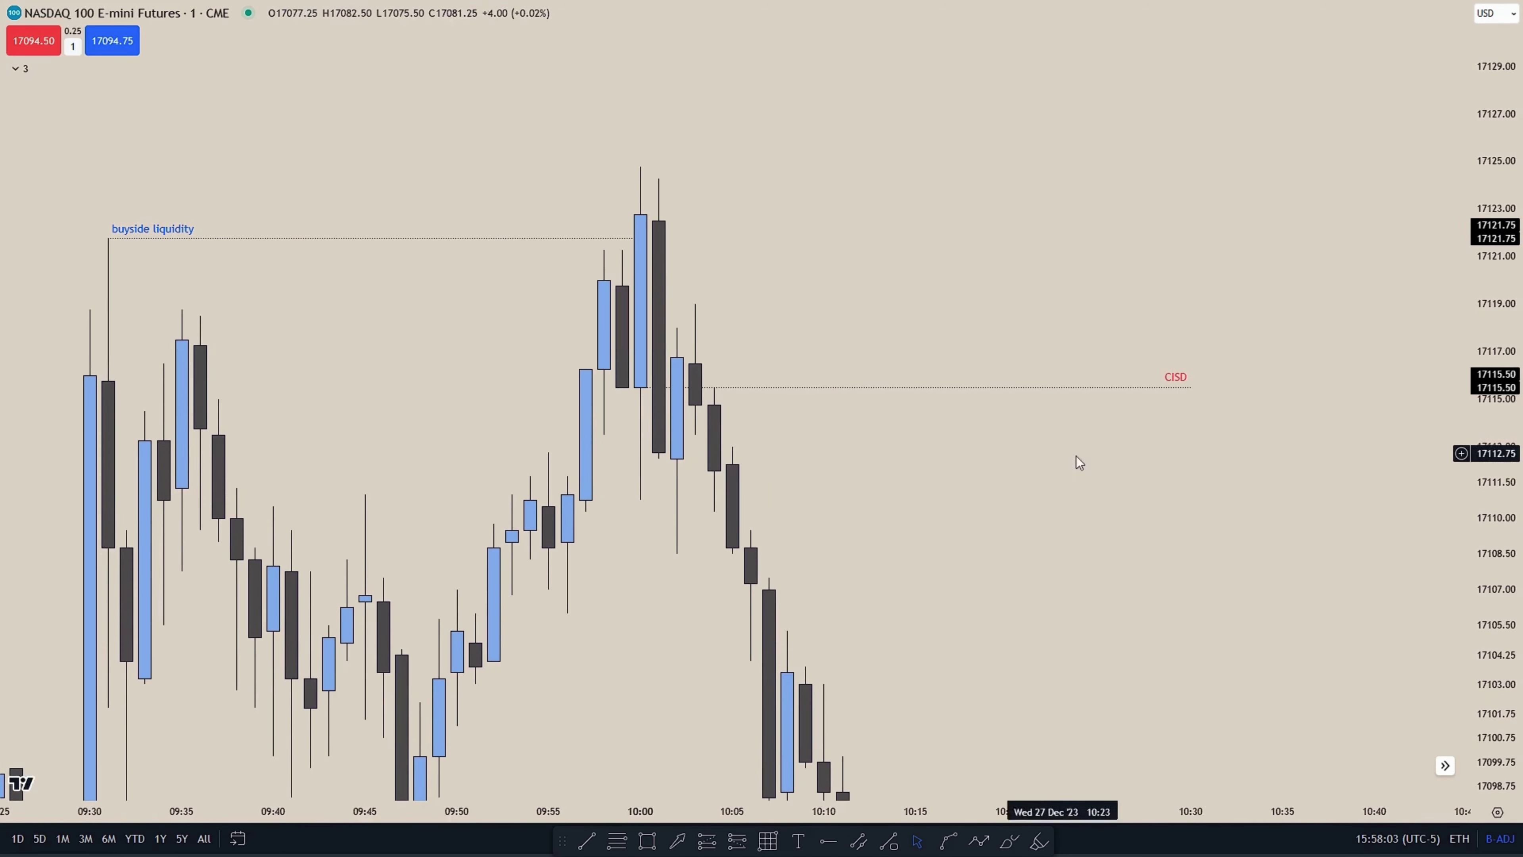
pyautogui.moveTo(990, 432); pyautogui.dragTo(1020, 439)
pyautogui.scroll(1, 743, 566)
pyautogui.scroll(-1, 850, 527)
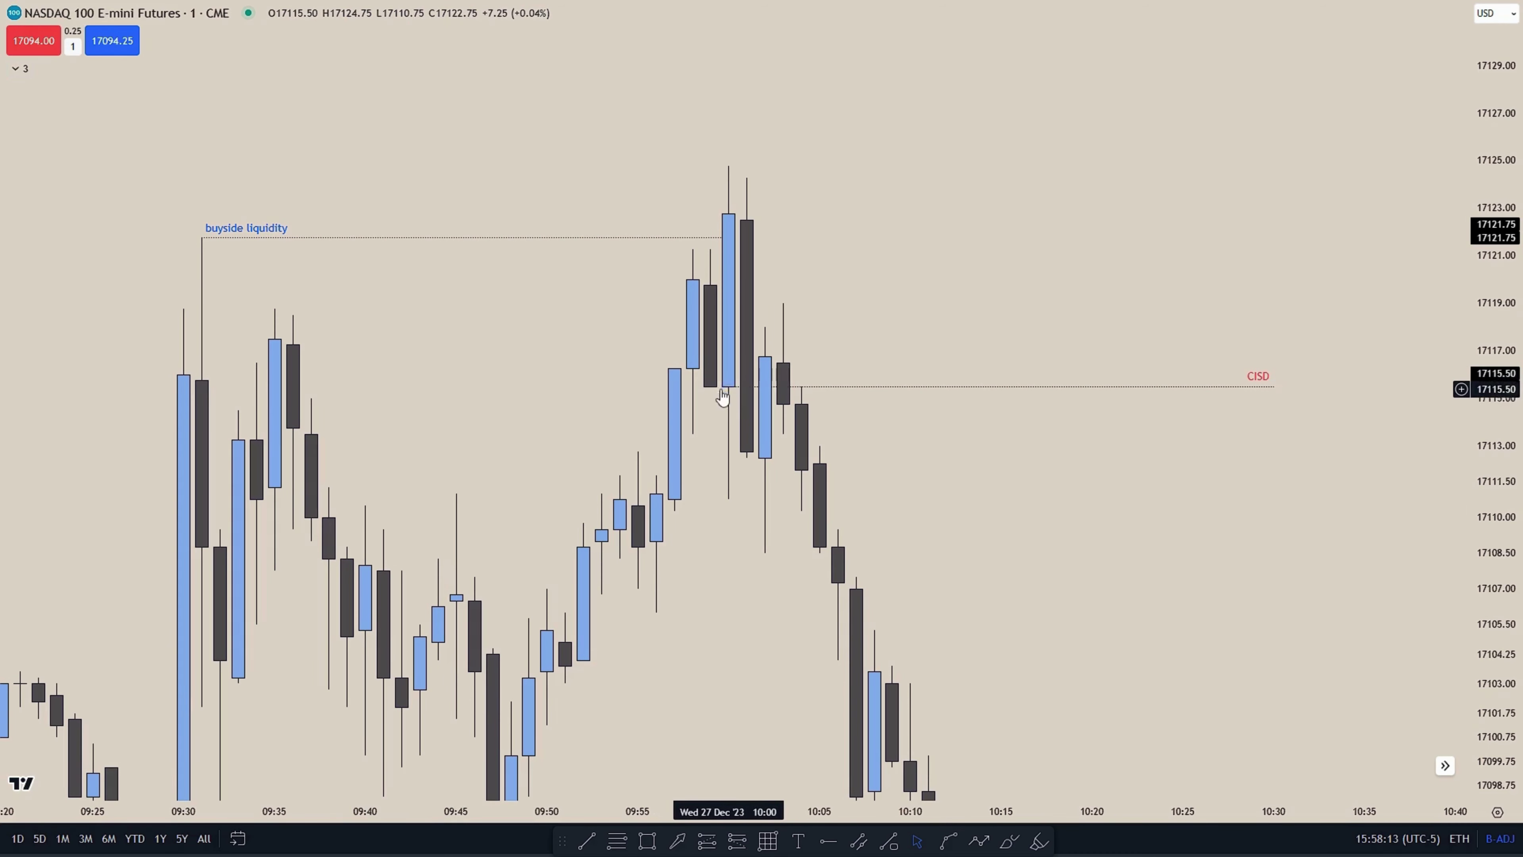
pyautogui.moveTo(931, 312); pyautogui.dragTo(894, 328)
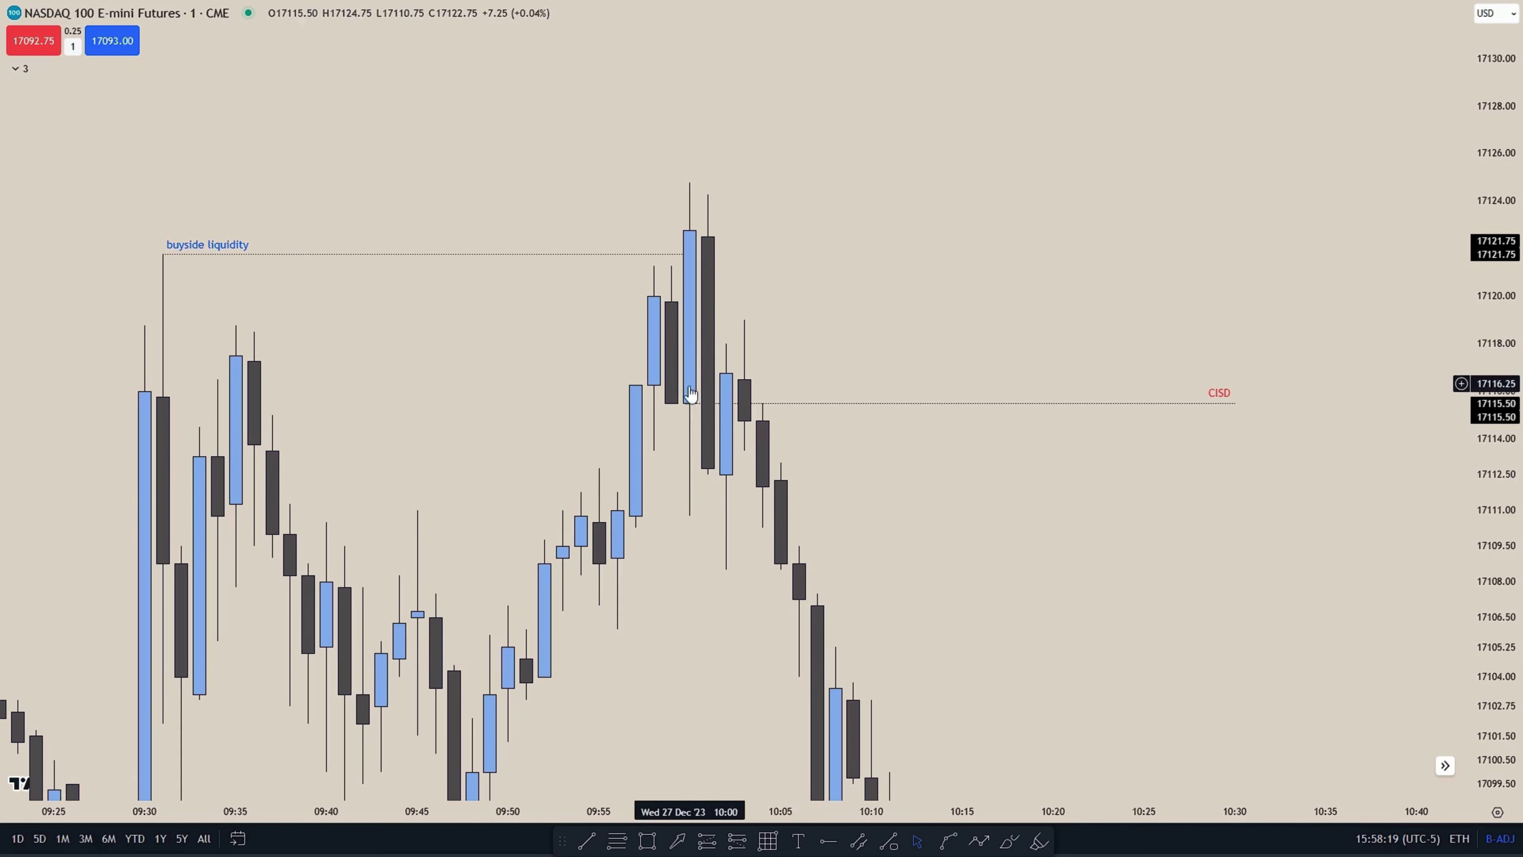
pyautogui.moveTo(904, 300); pyautogui.dragTo(867, 480)
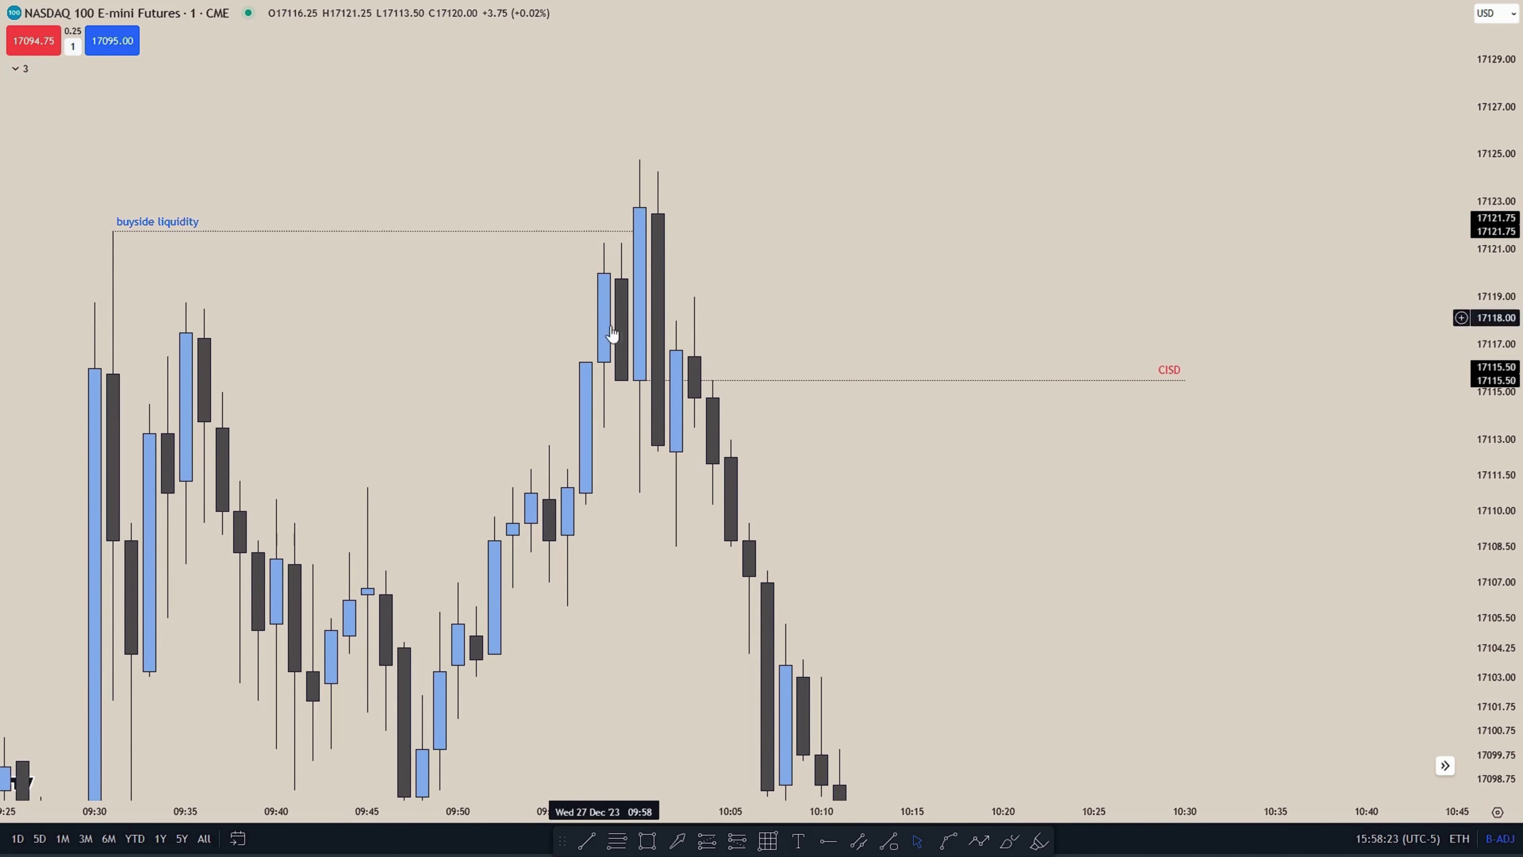
# - Place a short position at the 10:00 candle with its entry on the CISD level, 17115.50
pyautogui.moveTo(806, 258); pyautogui.dragTo(885, 276)
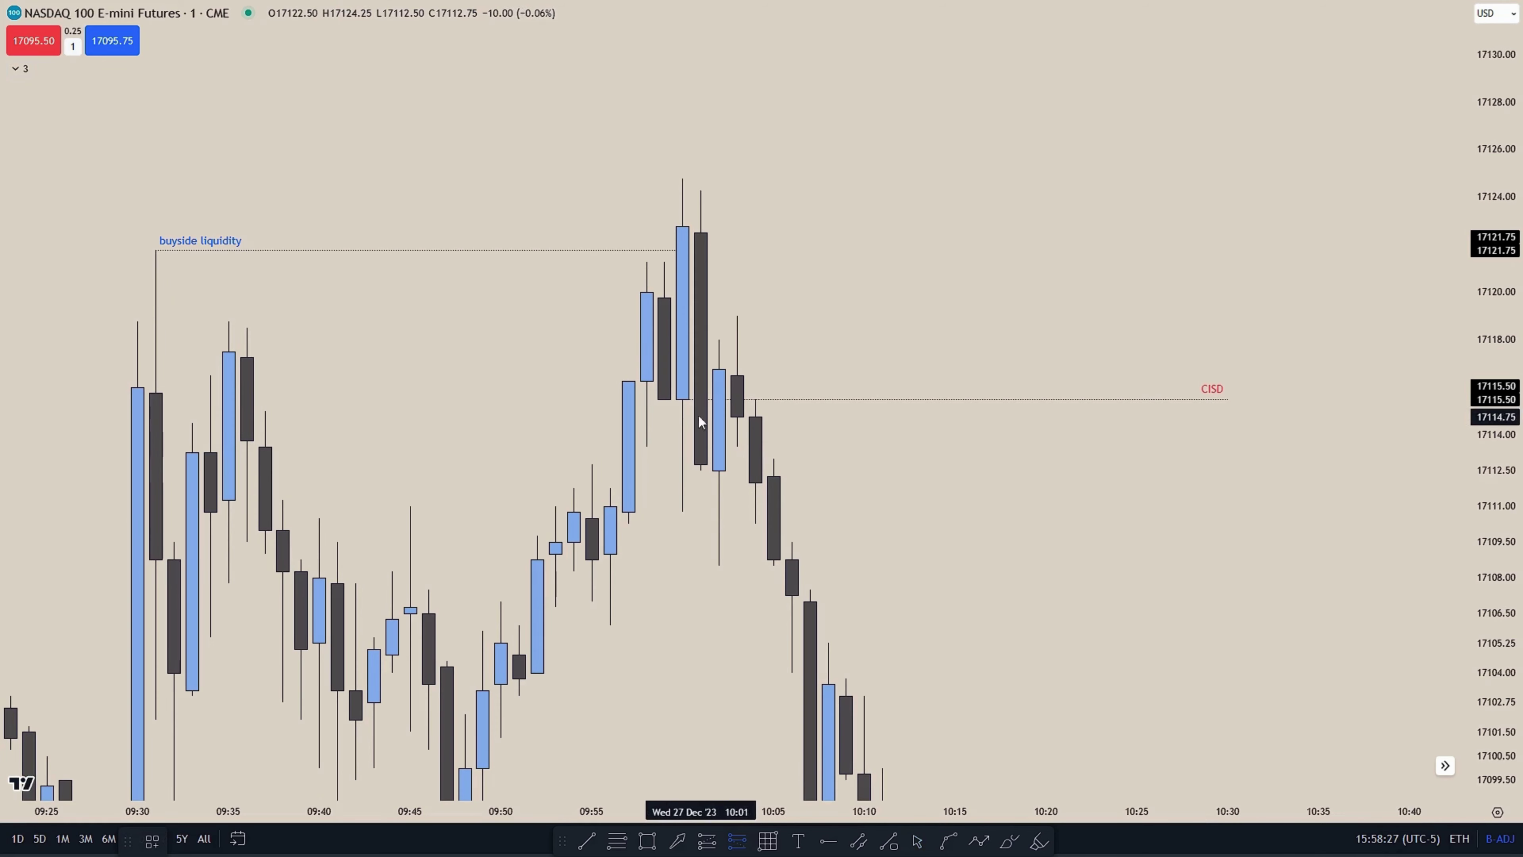
pyautogui.click(683, 400)
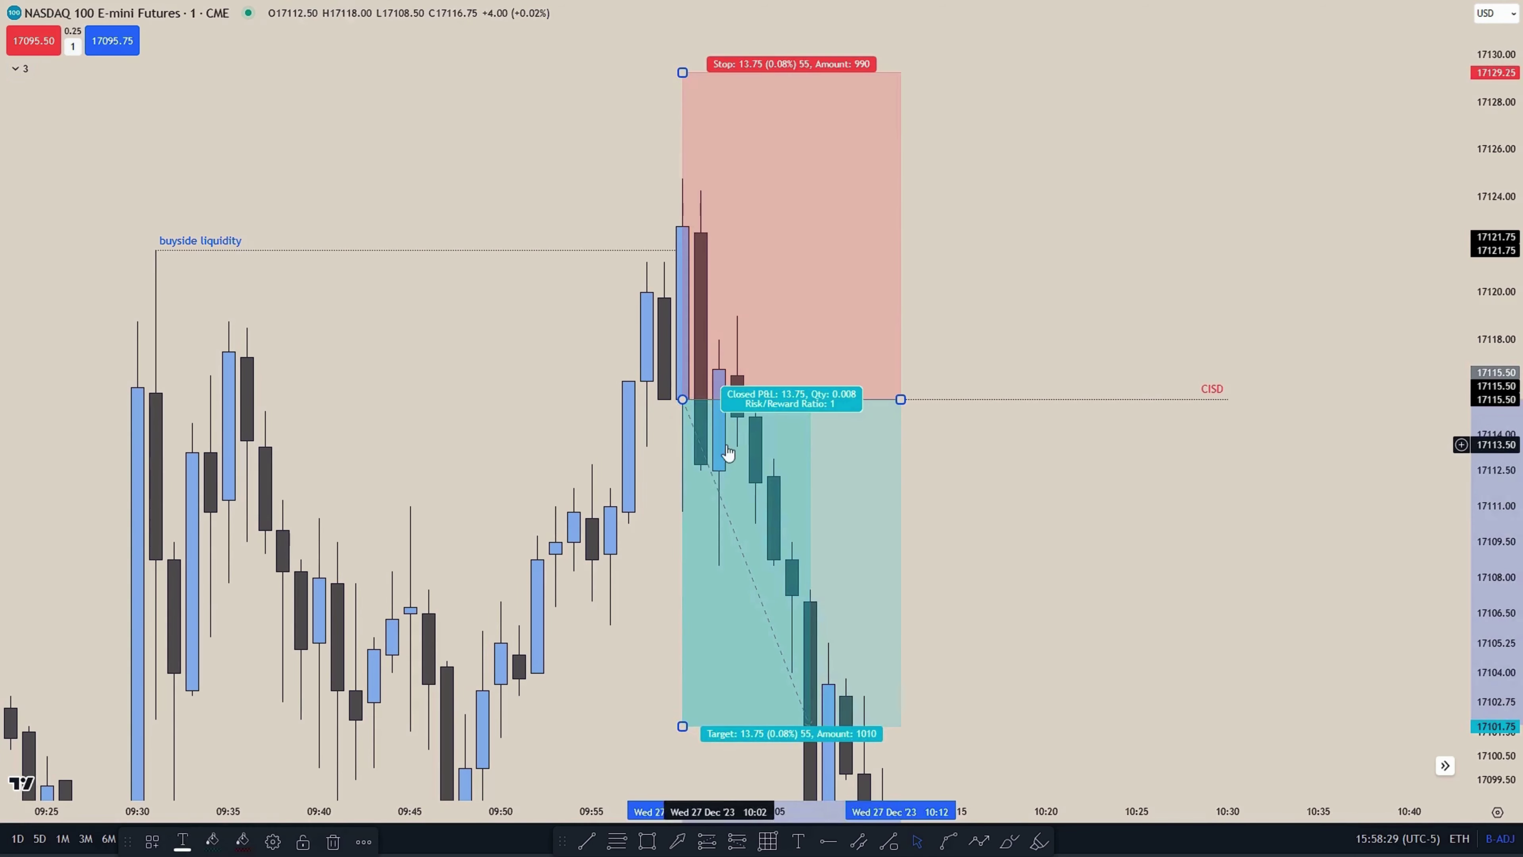
pyautogui.click(1015, 496)
pyautogui.moveTo(1015, 496); pyautogui.dragTo(1057, 612)
pyautogui.click(819, 344)
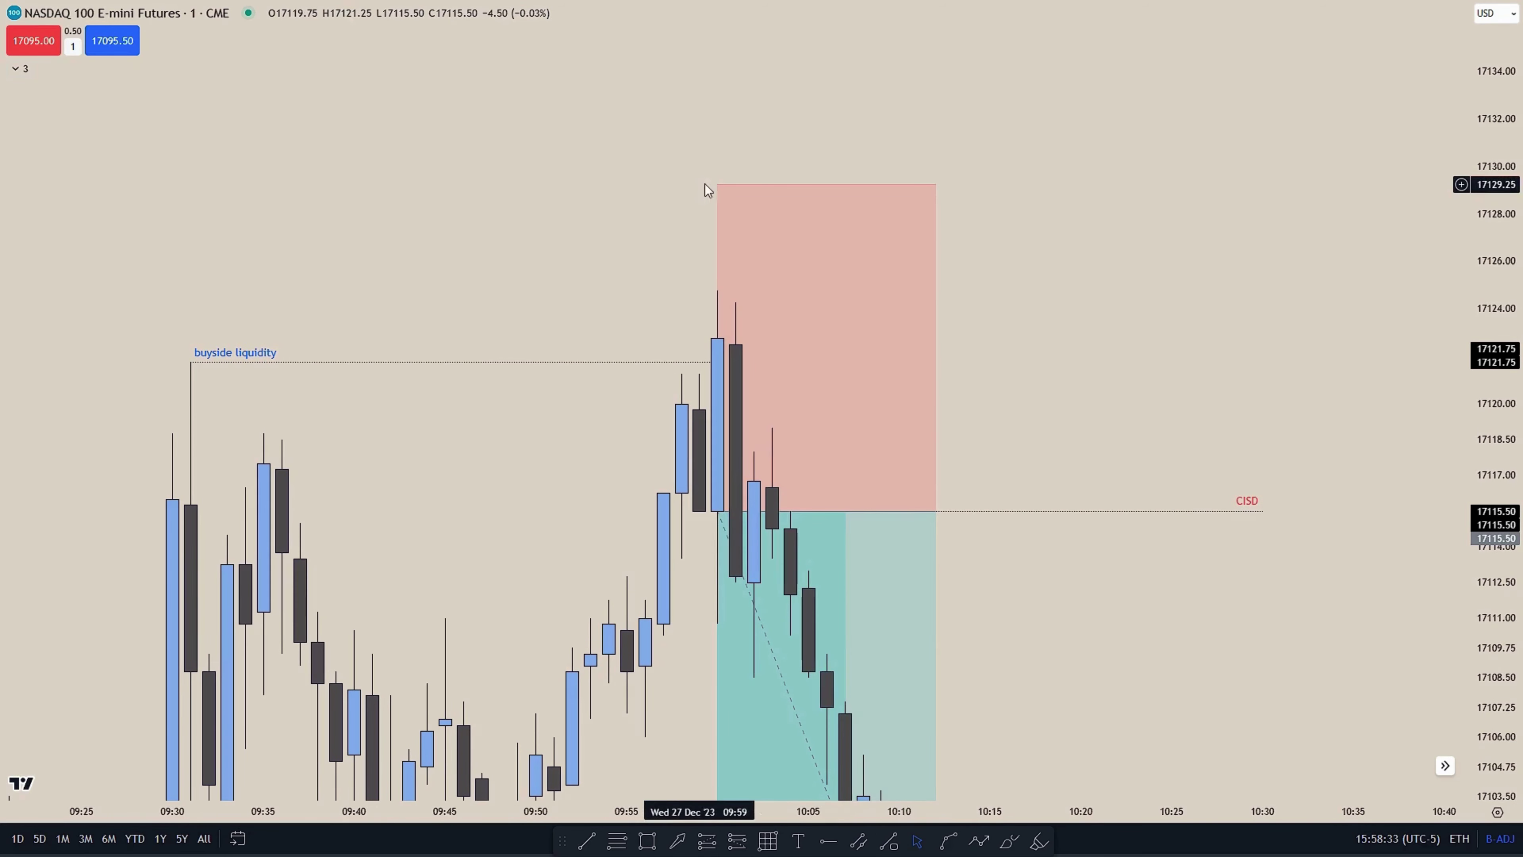
# - Lower the short position's stop to 17124.75, the high of the 10:00 candle
pyautogui.moveTo(718, 181); pyautogui.dragTo(710, 283)
pyautogui.moveTo(622, 266); pyautogui.dragTo(551, 212)
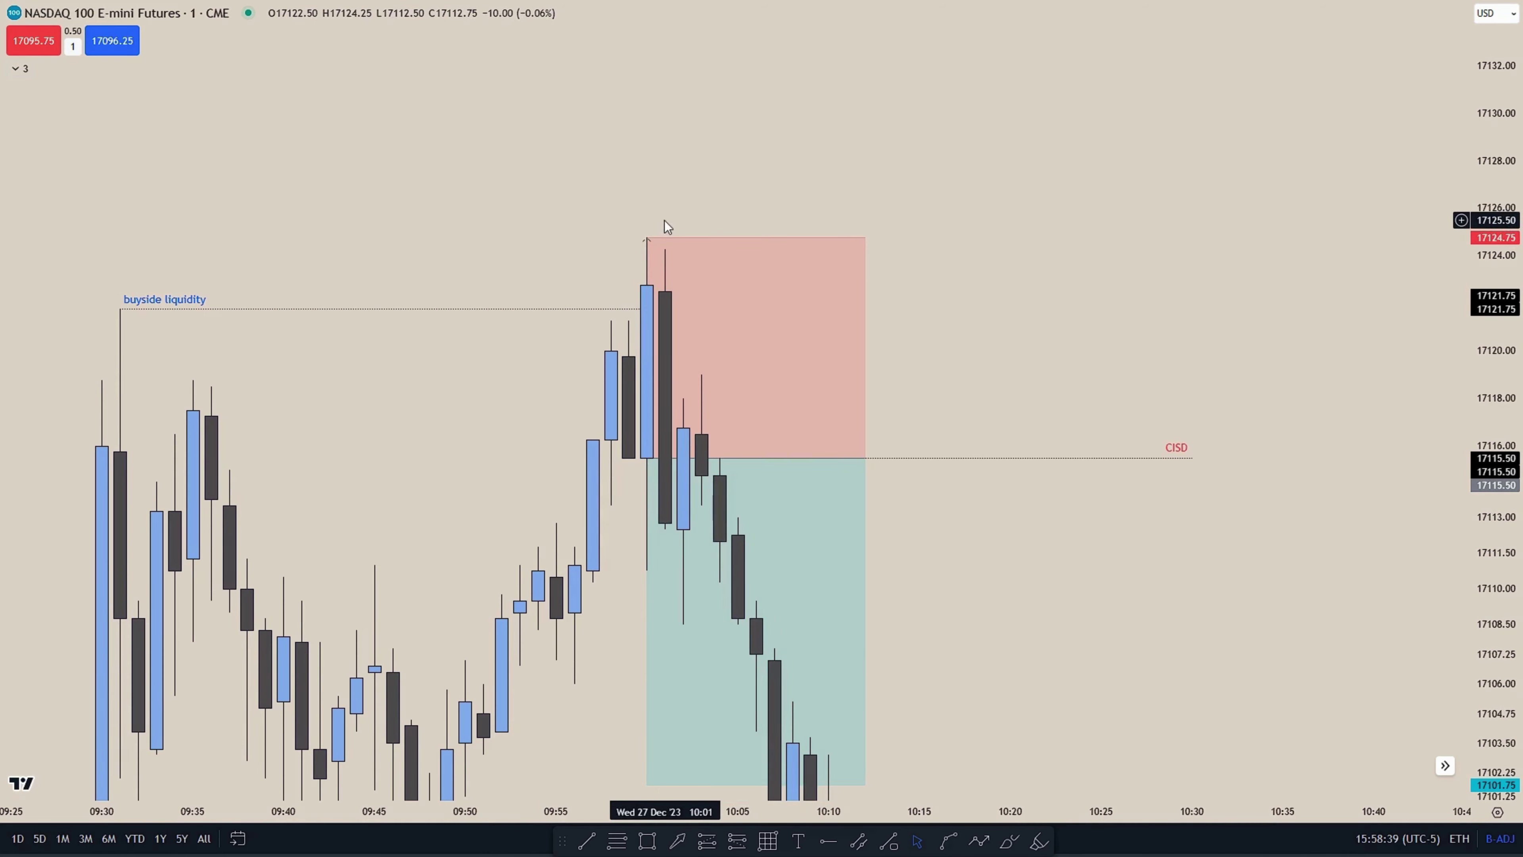
pyautogui.moveTo(578, 255); pyautogui.dragTo(625, 221)
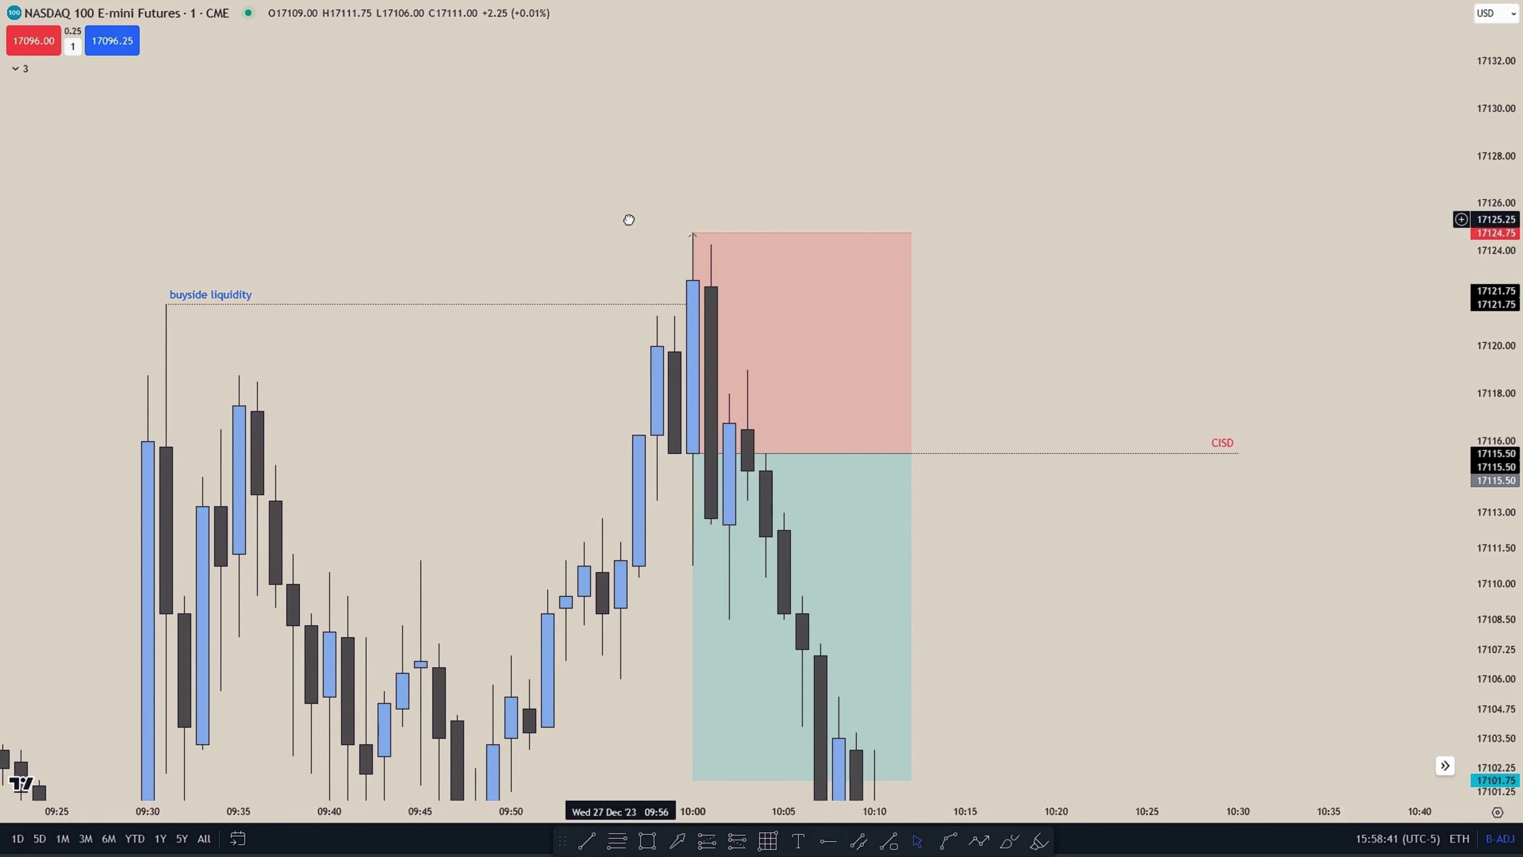
# - Extend the short position's target down to 17088.50, level with the low line before the 09:30 open
pyautogui.moveTo(1518, 270); pyautogui.dragTo(1519, 295)
pyautogui.scroll(-1, 537, 379)
pyautogui.moveTo(537, 379); pyautogui.dragTo(502, 369)
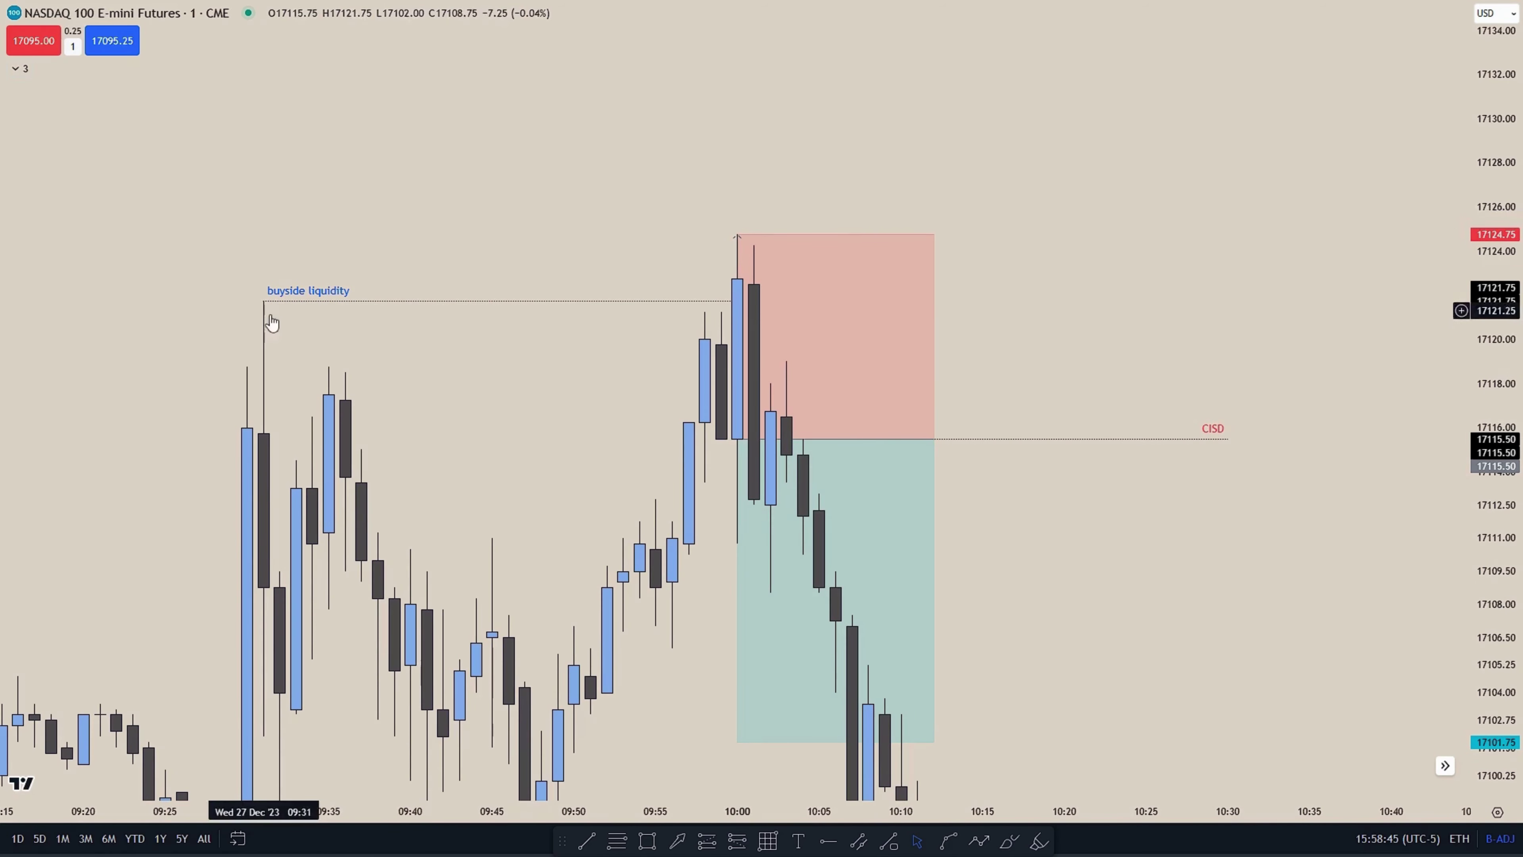
pyautogui.scroll(-2, 1398, 452)
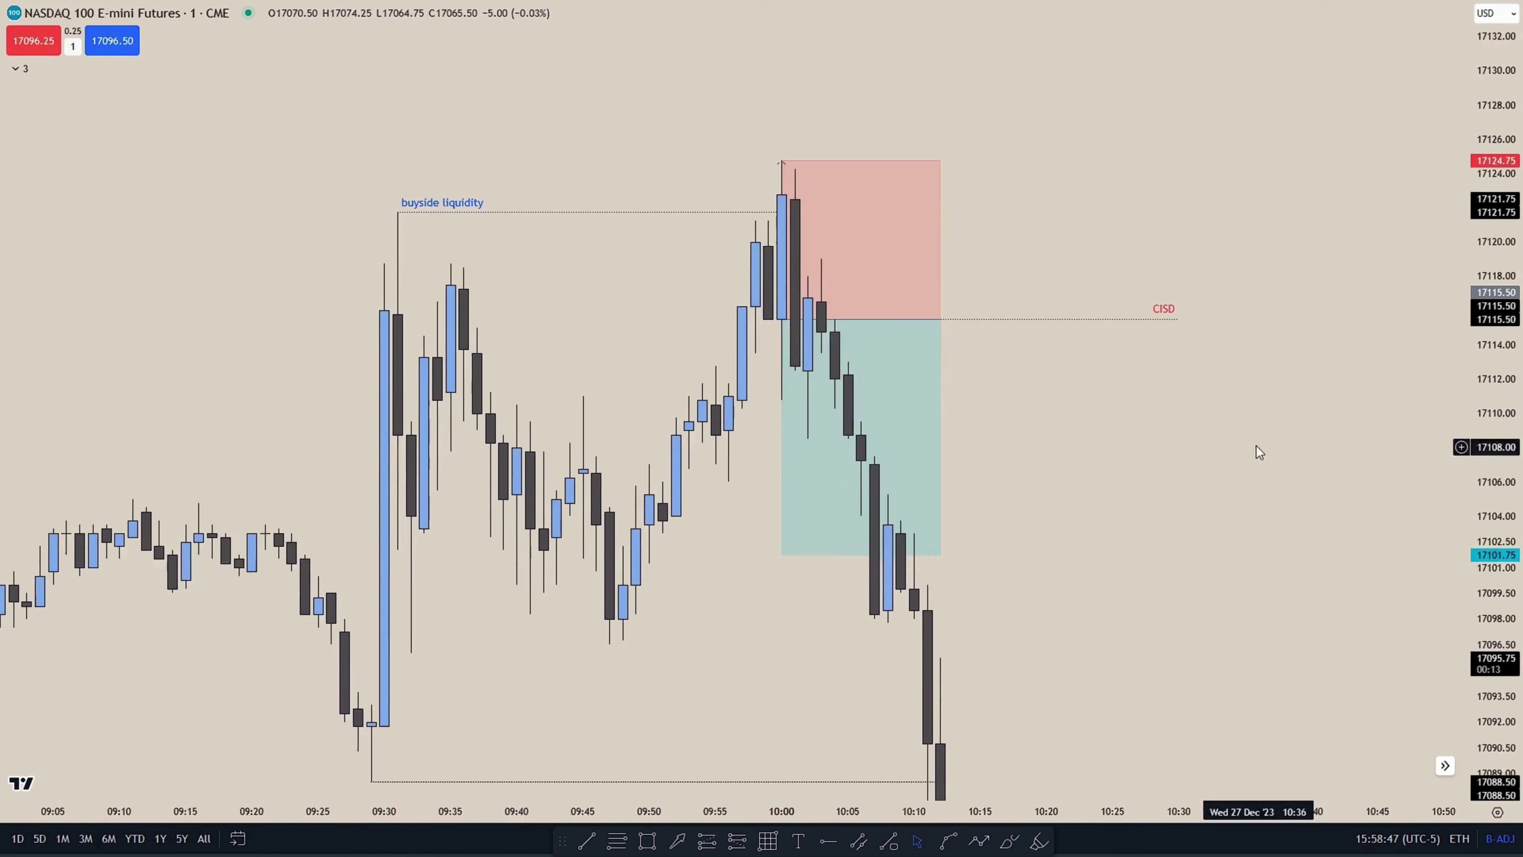
pyautogui.scroll(-3, 1275, 452)
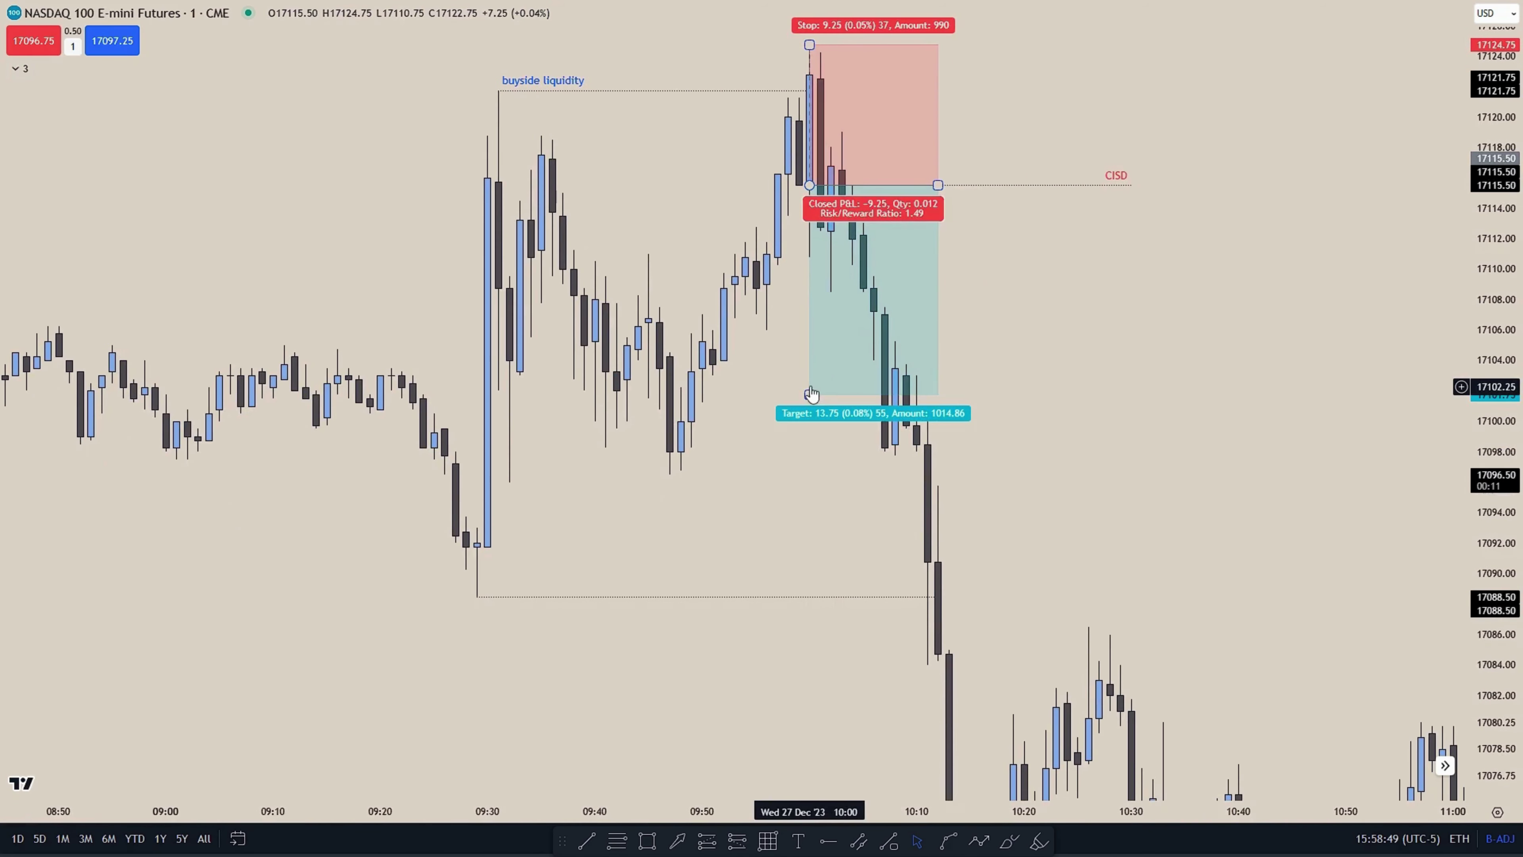
pyautogui.moveTo(808, 395); pyautogui.dragTo(474, 599)
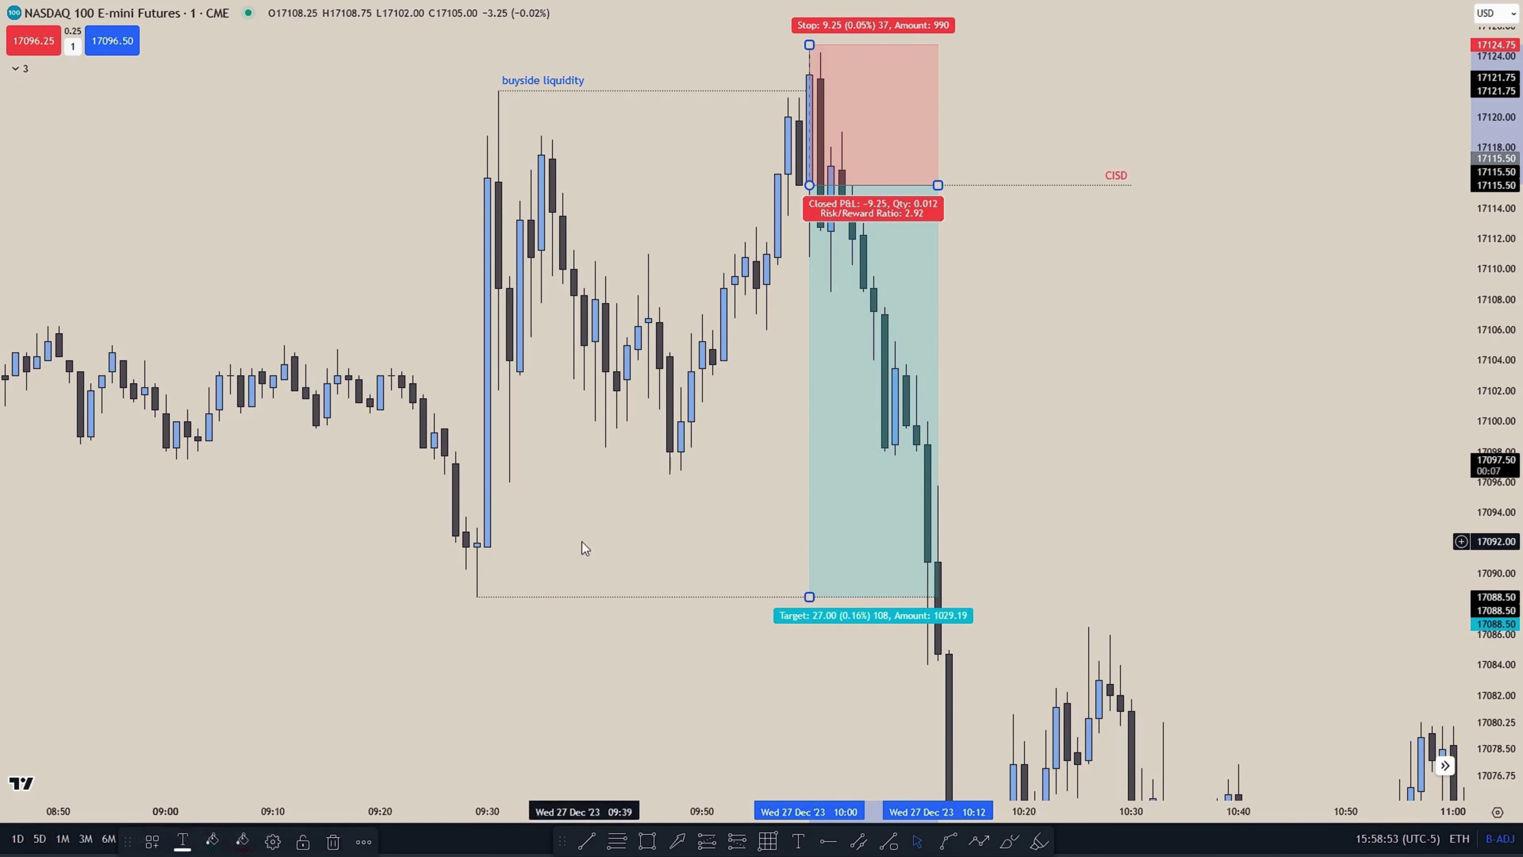
pyautogui.click(585, 544)
# - Draw a horizontal line at 17111.75 from the 09:56 candle to about 10:05
pyautogui.scroll(2, 1084, 371)
pyautogui.moveTo(1026, 379); pyautogui.dragTo(1097, 533)
pyautogui.moveTo(1486, 488); pyautogui.dragTo(1476, 353)
pyautogui.scroll(3, 1079, 445)
pyautogui.moveTo(1079, 446); pyautogui.dragTo(1218, 476)
pyautogui.moveTo(1037, 523); pyautogui.dragTo(998, 497)
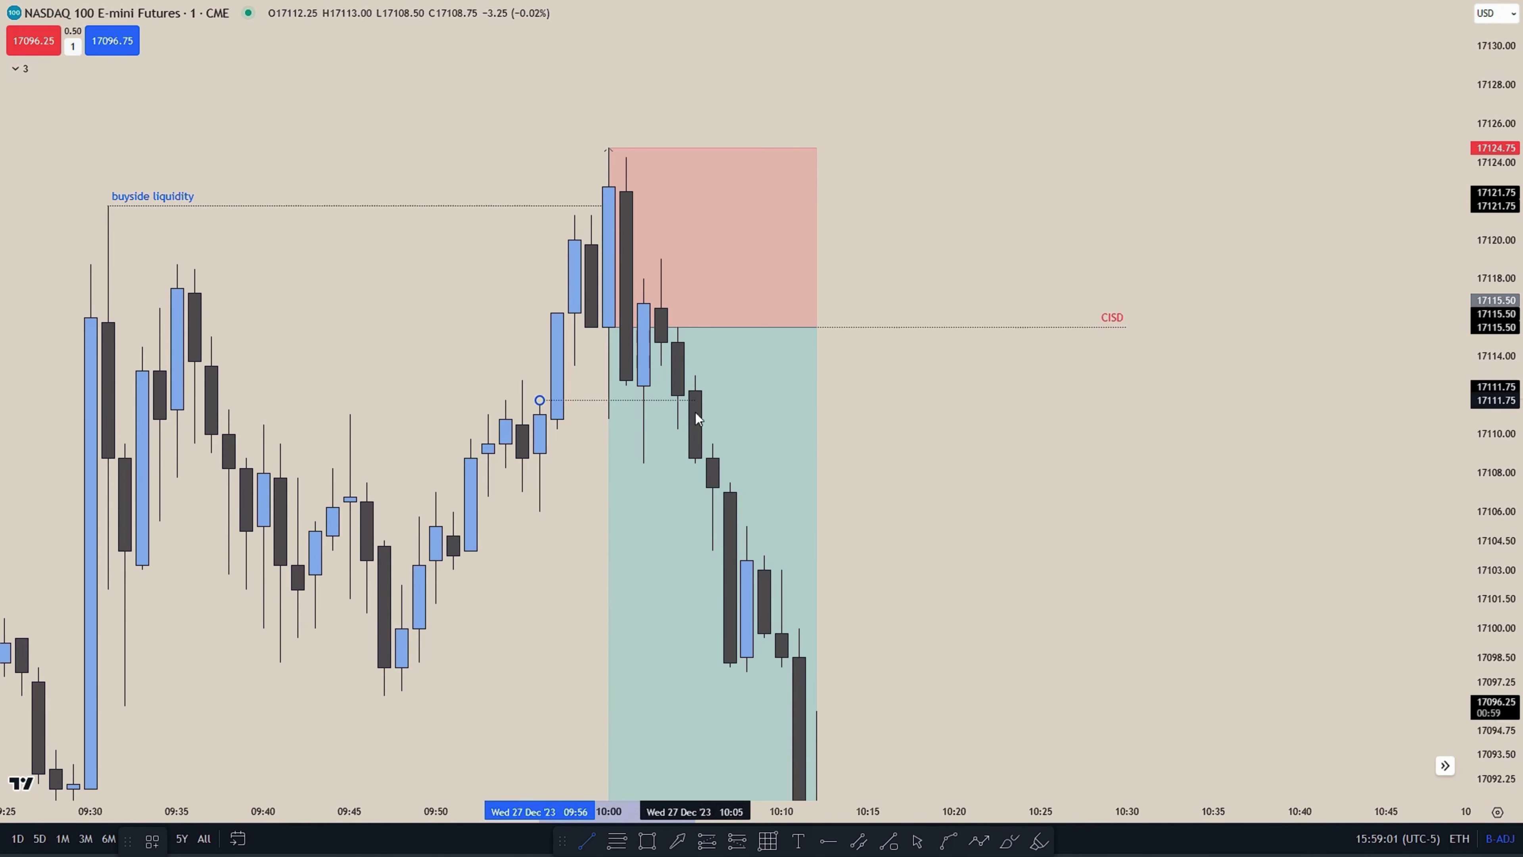
pyautogui.click(741, 447)
pyautogui.moveTo(993, 450); pyautogui.dragTo(1021, 484)
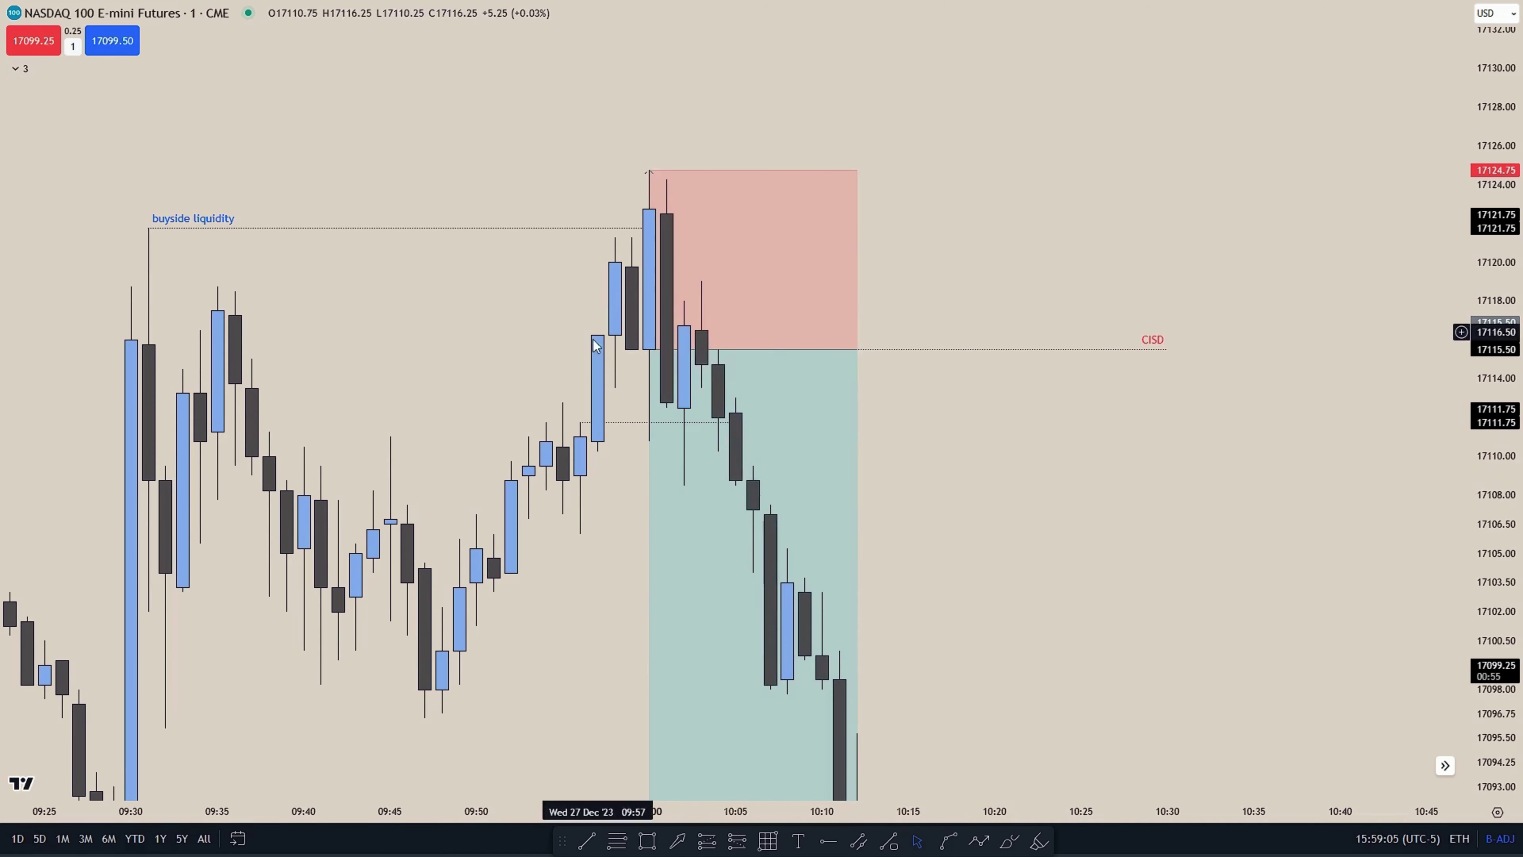
# - Examine the 17088.50 low used as the short target and the price action before and after it
pyautogui.moveTo(1129, 409); pyautogui.dragTo(1146, 376)
pyautogui.moveTo(1490, 414); pyautogui.dragTo(1490, 512)
pyautogui.scroll(-2, 1311, 543)
pyautogui.moveTo(1256, 528); pyautogui.dragTo(1247, 411)
pyautogui.scroll(-2, 1247, 411)
pyautogui.moveTo(543, 600); pyautogui.dragTo(516, 531)
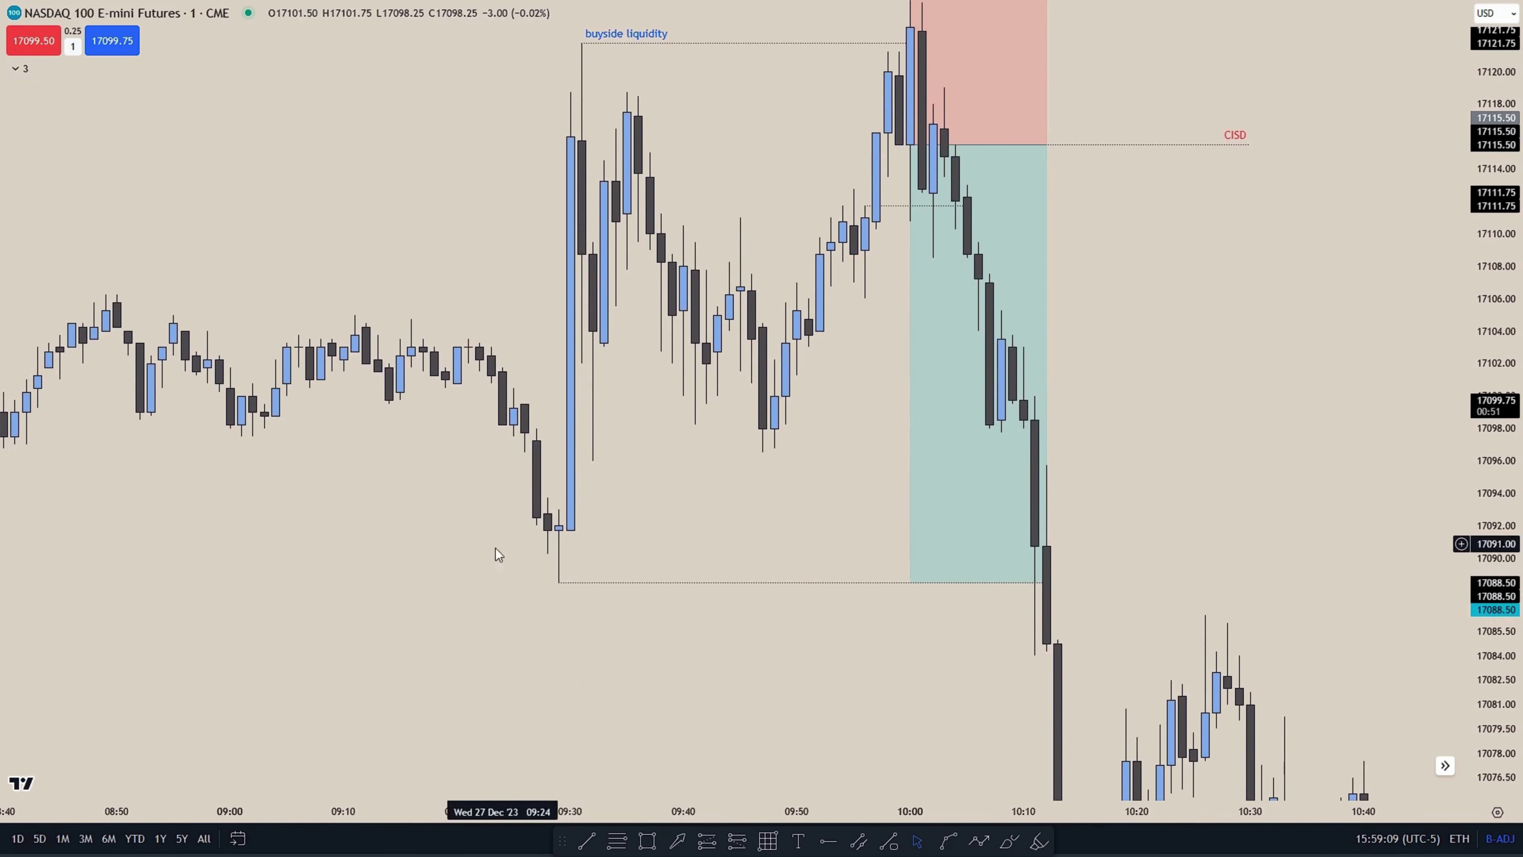
pyautogui.scroll(-5, 656, 448)
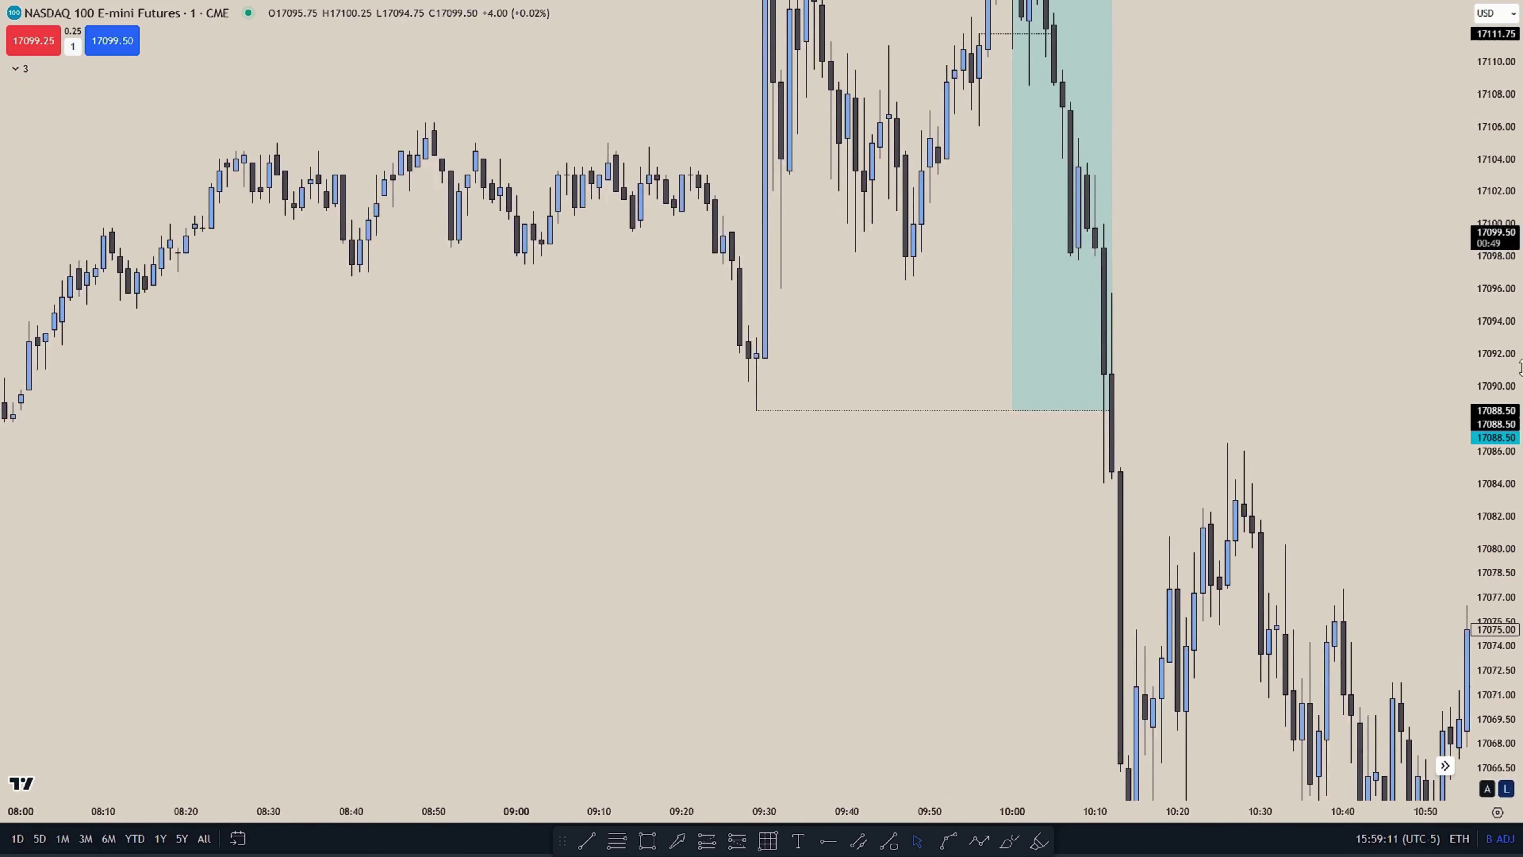
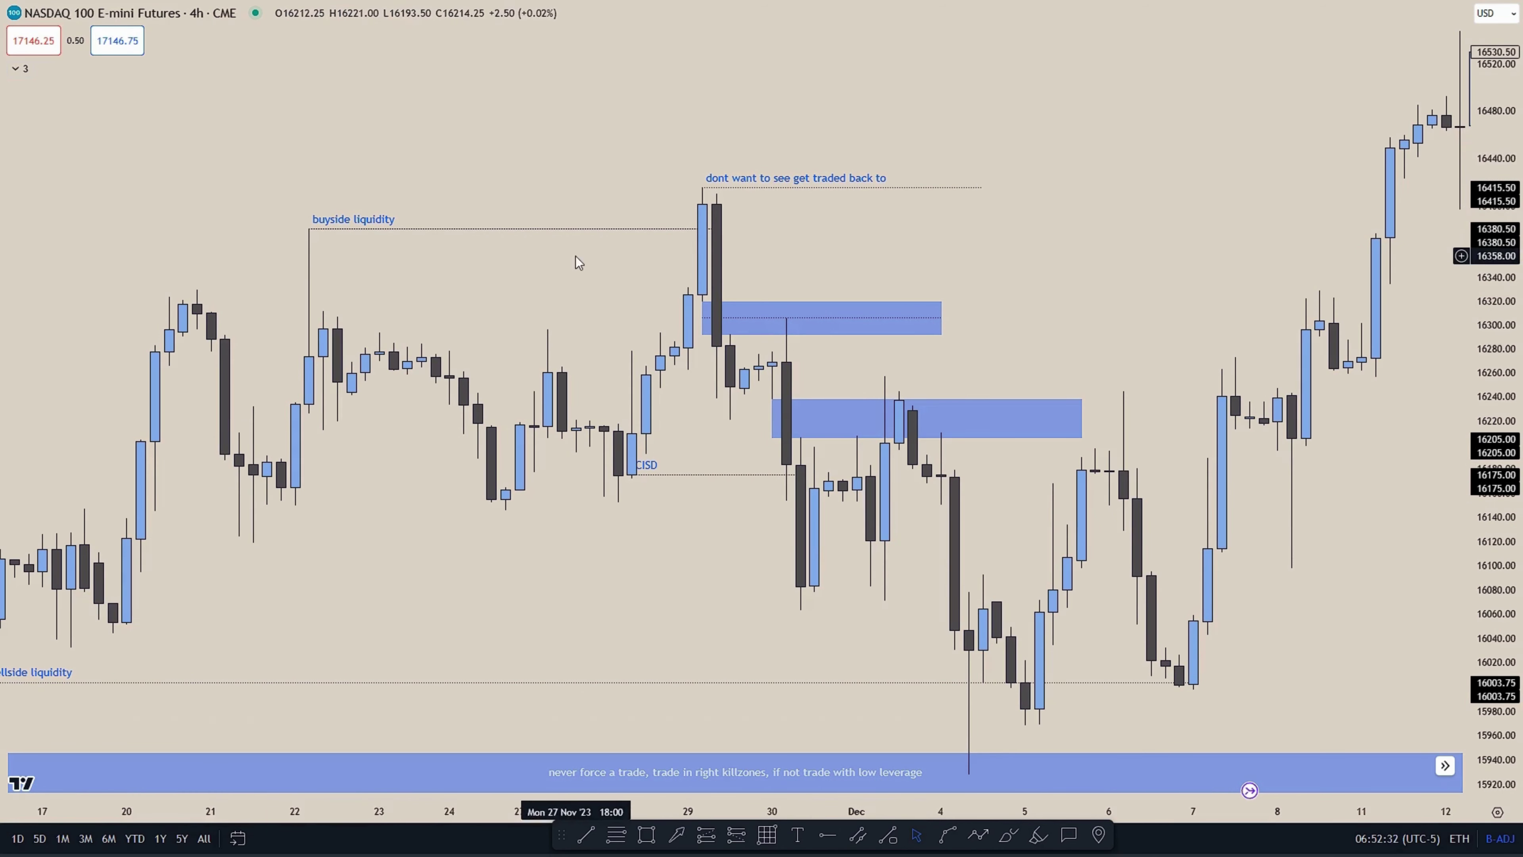
# - Examine the 4-hour chart's buyside liquidity sweep above 16380.50, the CISD level at 16175.00 and the two blue zones
pyautogui.moveTo(575, 256); pyautogui.dragTo(496, 133)
pyautogui.moveTo(687, 98); pyautogui.dragTo(776, 205)
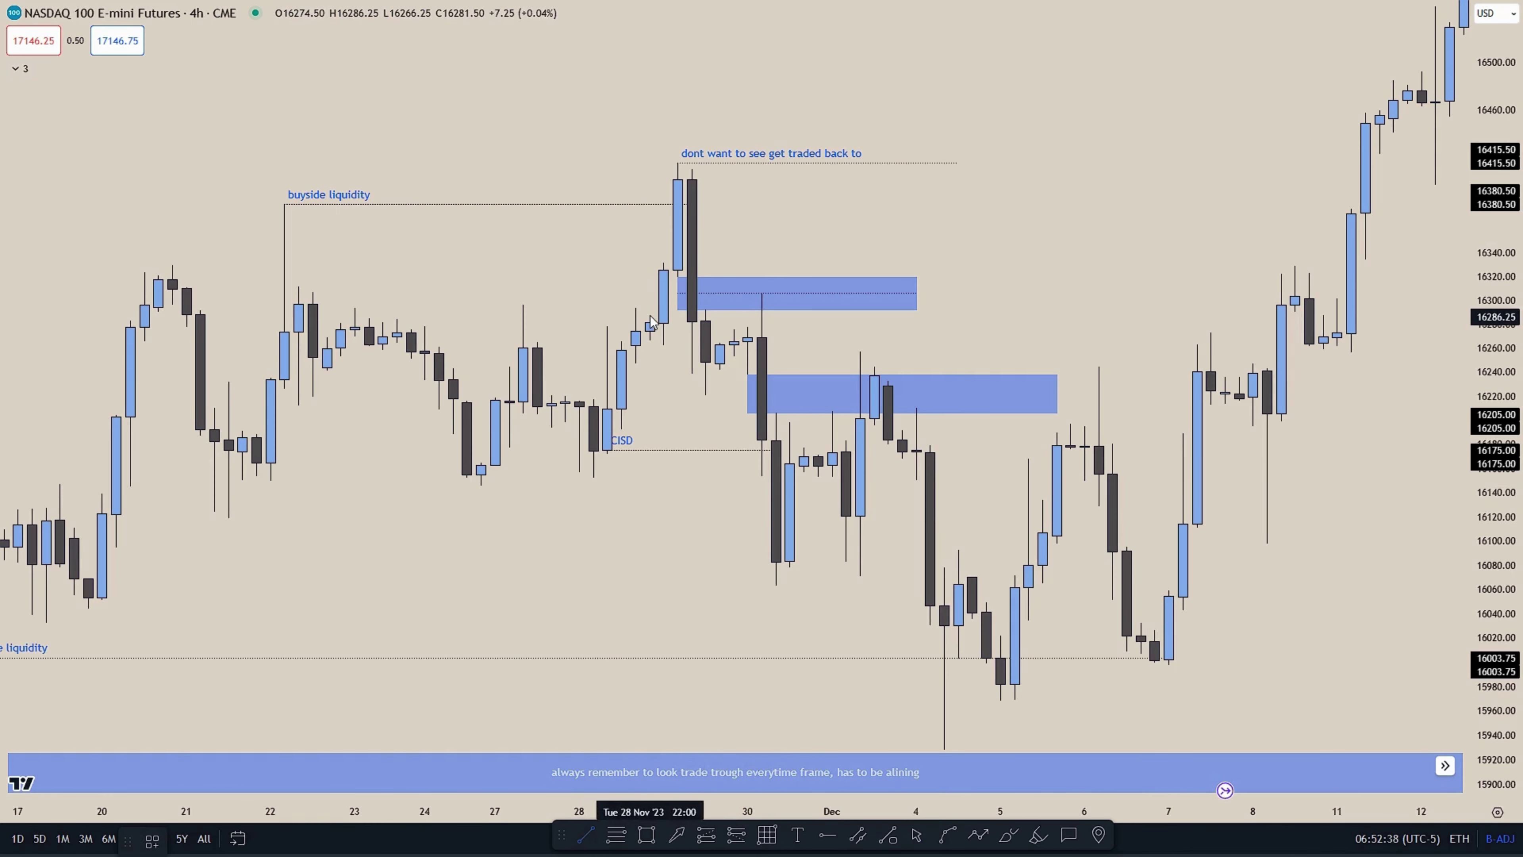
pyautogui.moveTo(656, 369); pyautogui.dragTo(633, 415)
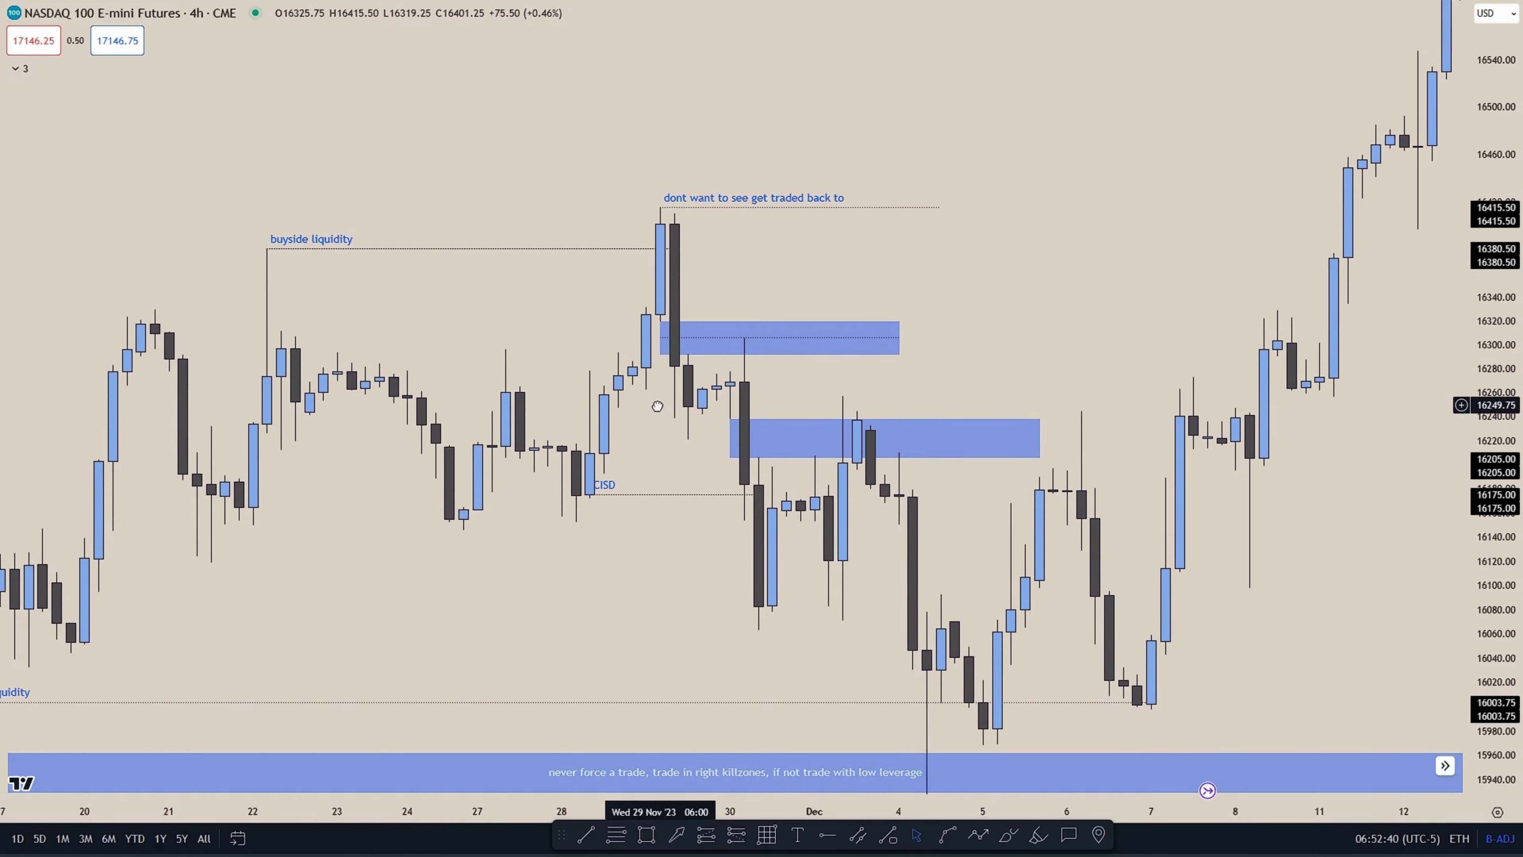
pyautogui.moveTo(796, 266); pyautogui.dragTo(806, 130)
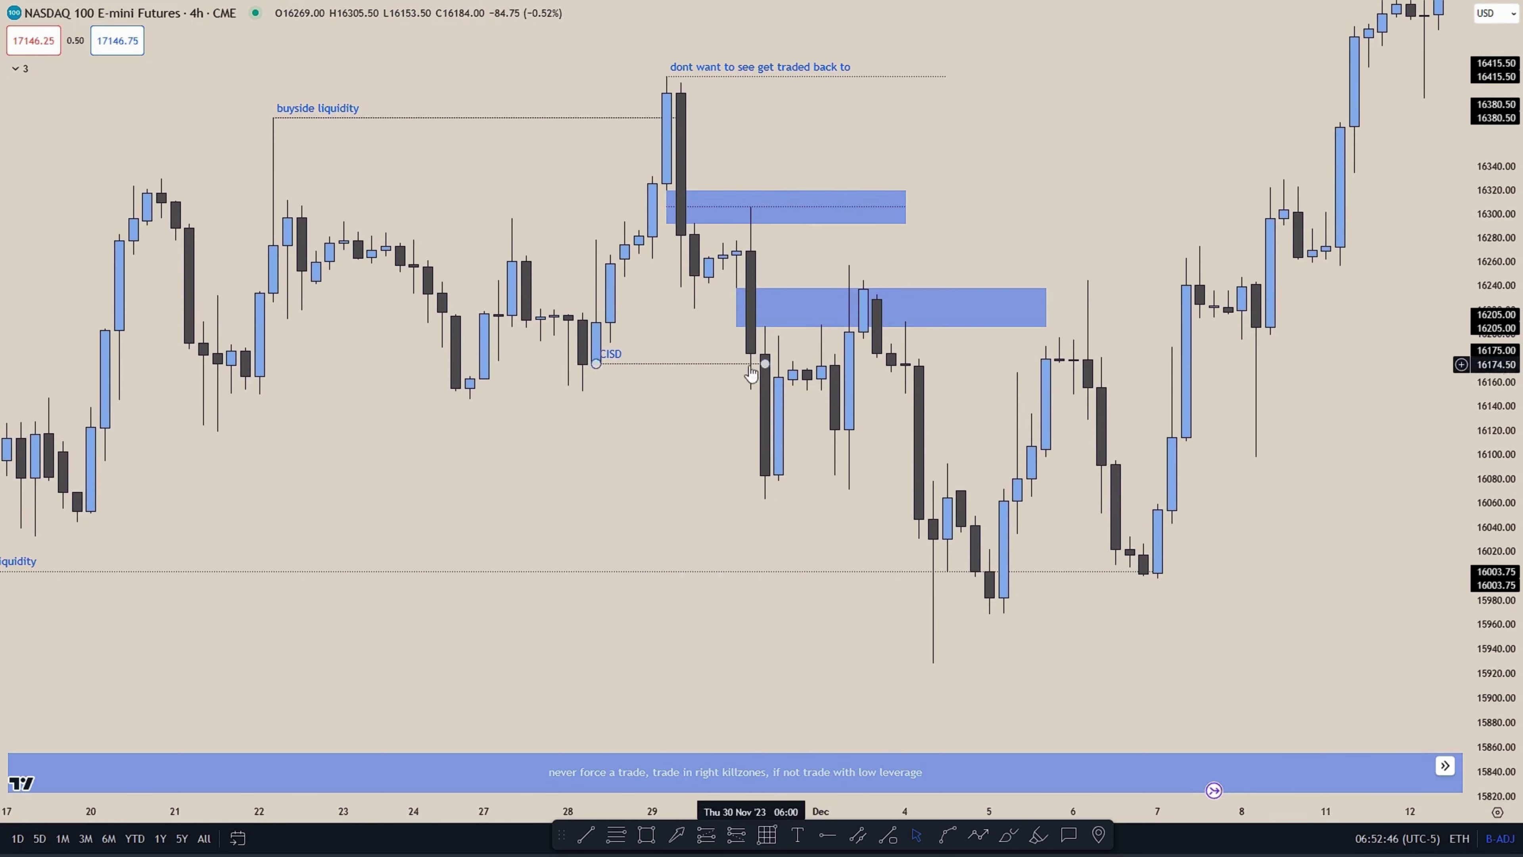
pyautogui.moveTo(647, 416); pyautogui.dragTo(639, 476)
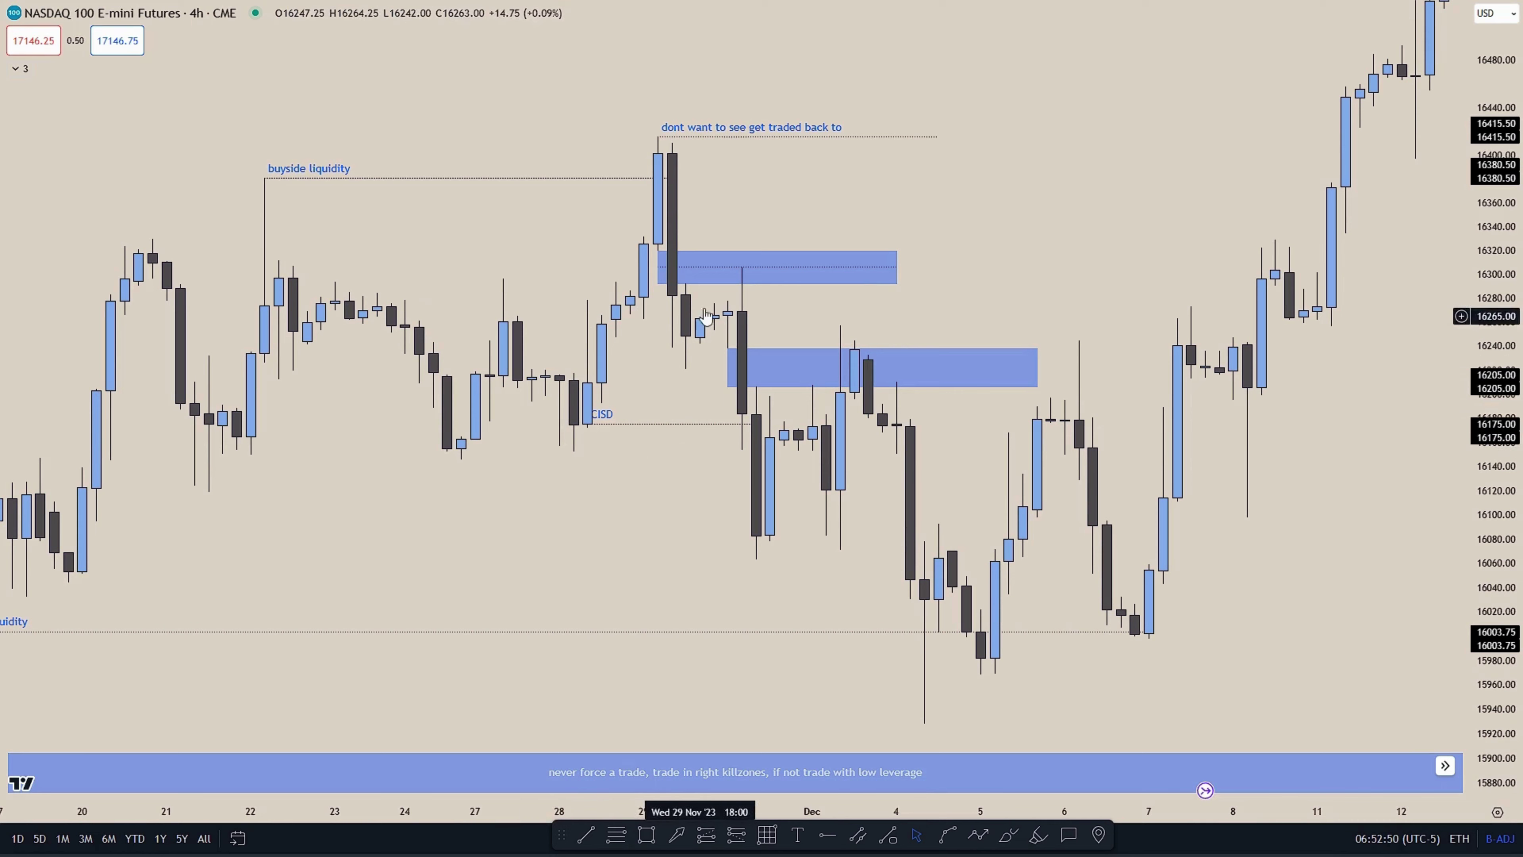
pyautogui.moveTo(643, 364); pyautogui.dragTo(653, 458)
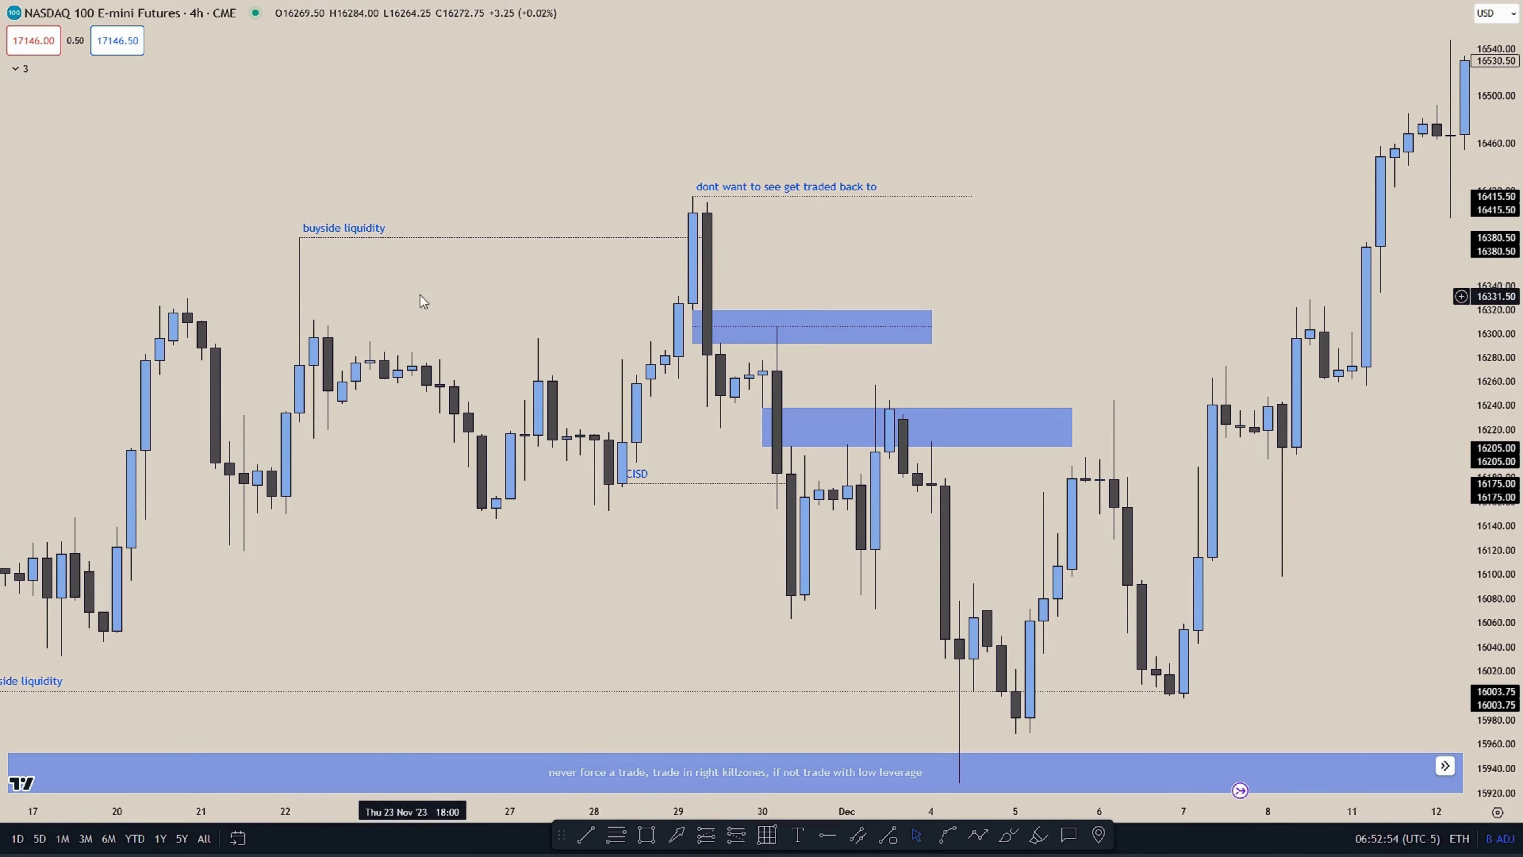
pyautogui.moveTo(655, 394); pyautogui.dragTo(569, 304)
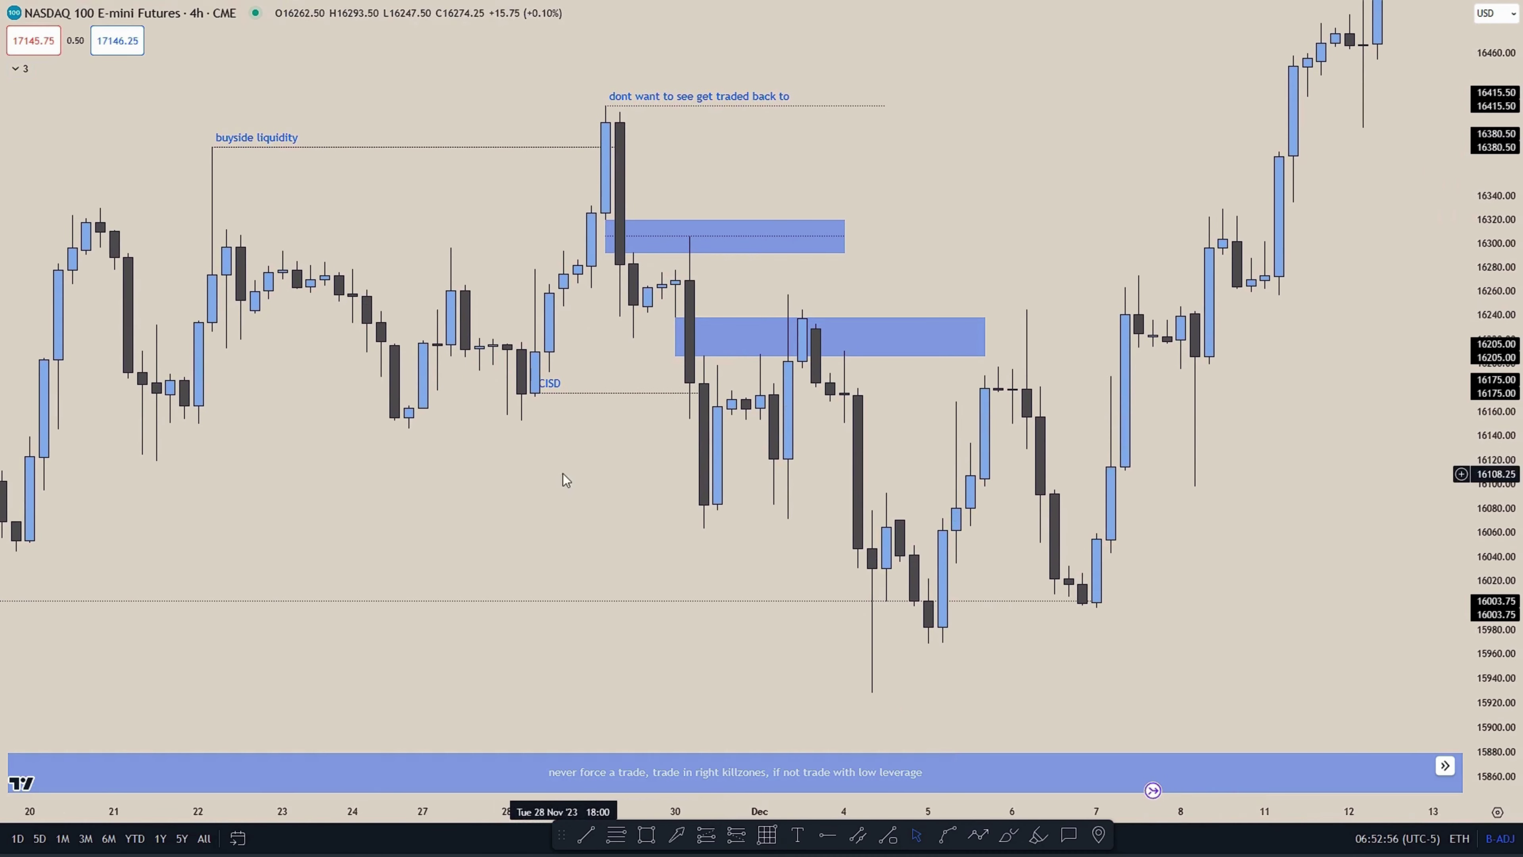
pyautogui.moveTo(622, 363); pyautogui.dragTo(532, 339)
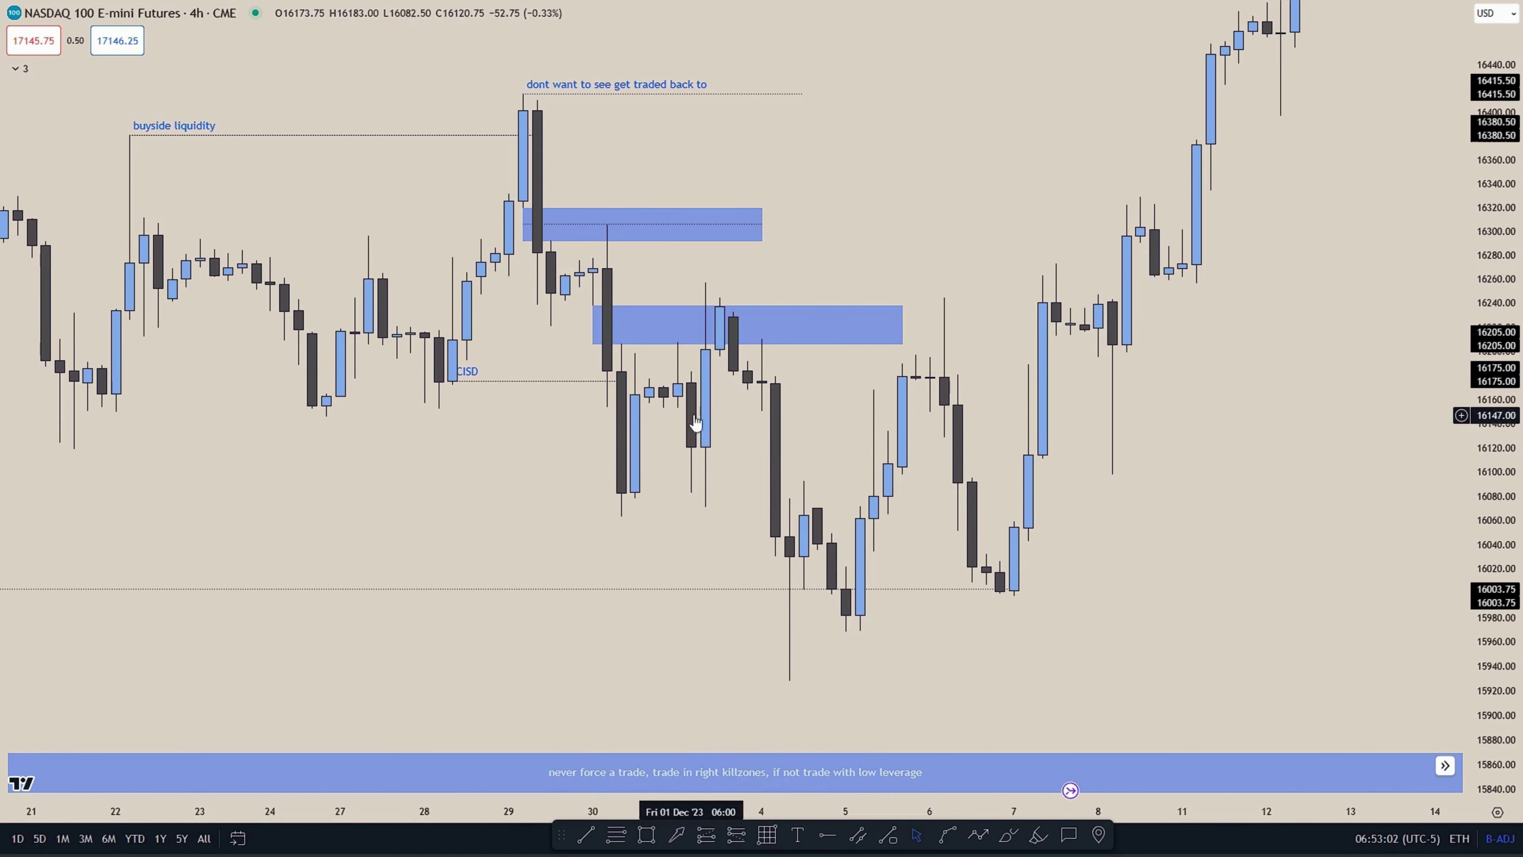
# - Place a short position on the 30 November 10:00 candle with entry at 16206.00 and lower its stop to 16305.50
pyautogui.moveTo(723, 268); pyautogui.dragTo(843, 354)
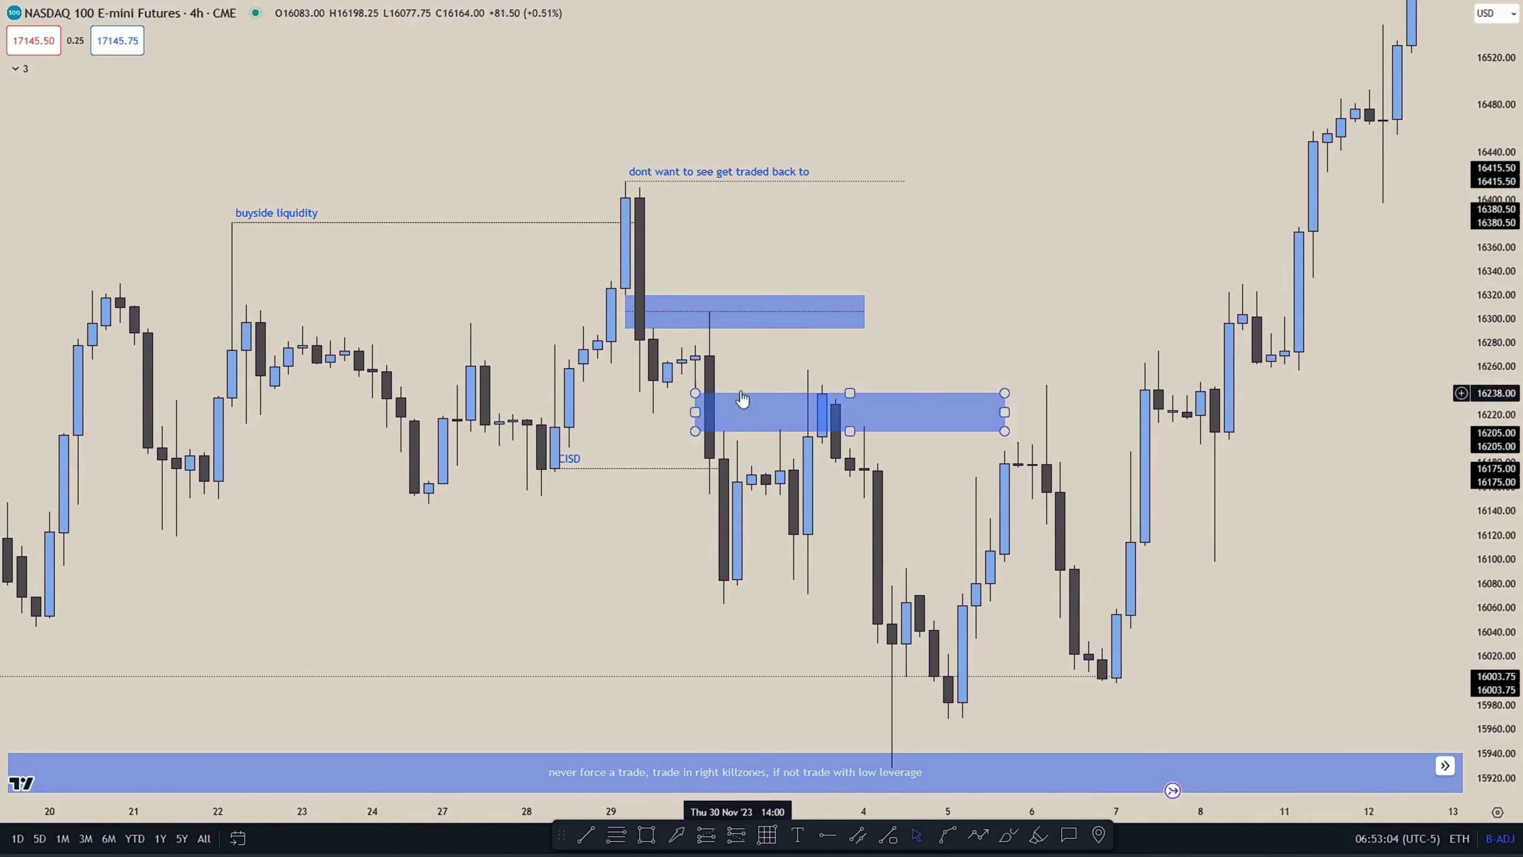
pyautogui.click(736, 835)
pyautogui.click(725, 429)
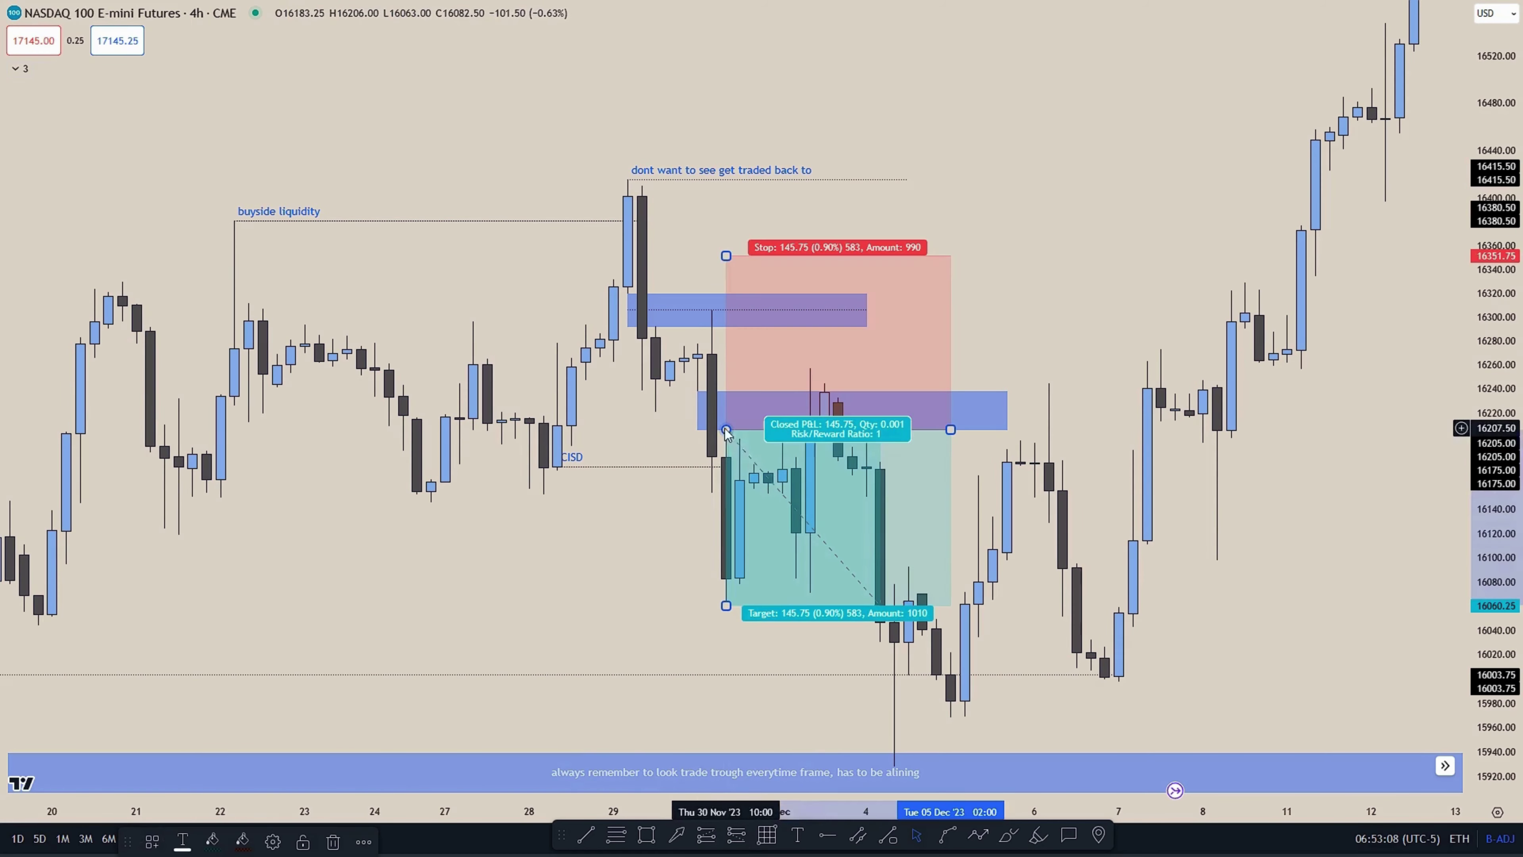
pyautogui.moveTo(686, 427)
pyautogui.mouseDown()
pyautogui.moveTo(637, 405)
pyautogui.moveTo(643, 476)
pyautogui.mouseUp()
pyautogui.moveTo(706, 312); pyautogui.dragTo(705, 367)
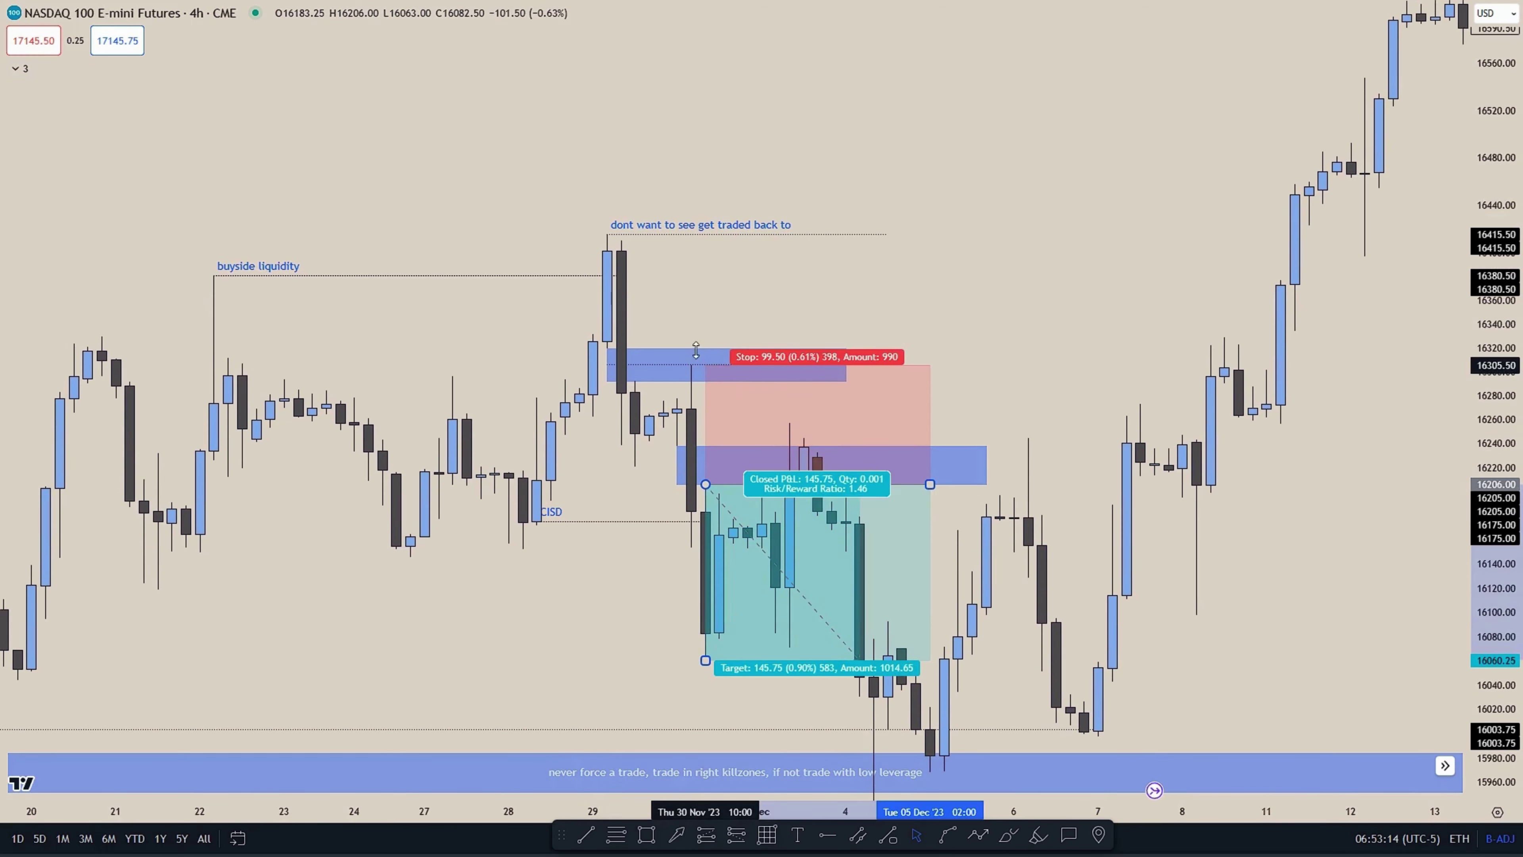
# - Raise the short position's stop to the 16415.50 high
pyautogui.moveTo(708, 288)
pyautogui.mouseDown()
pyautogui.moveTo(738, 203)
pyautogui.moveTo(673, 188)
pyautogui.moveTo(704, 211)
pyautogui.moveTo(699, 273)
pyautogui.moveTo(725, 312)
pyautogui.mouseUp()
pyautogui.click(766, 270)
pyautogui.click(714, 309)
pyautogui.click(742, 383)
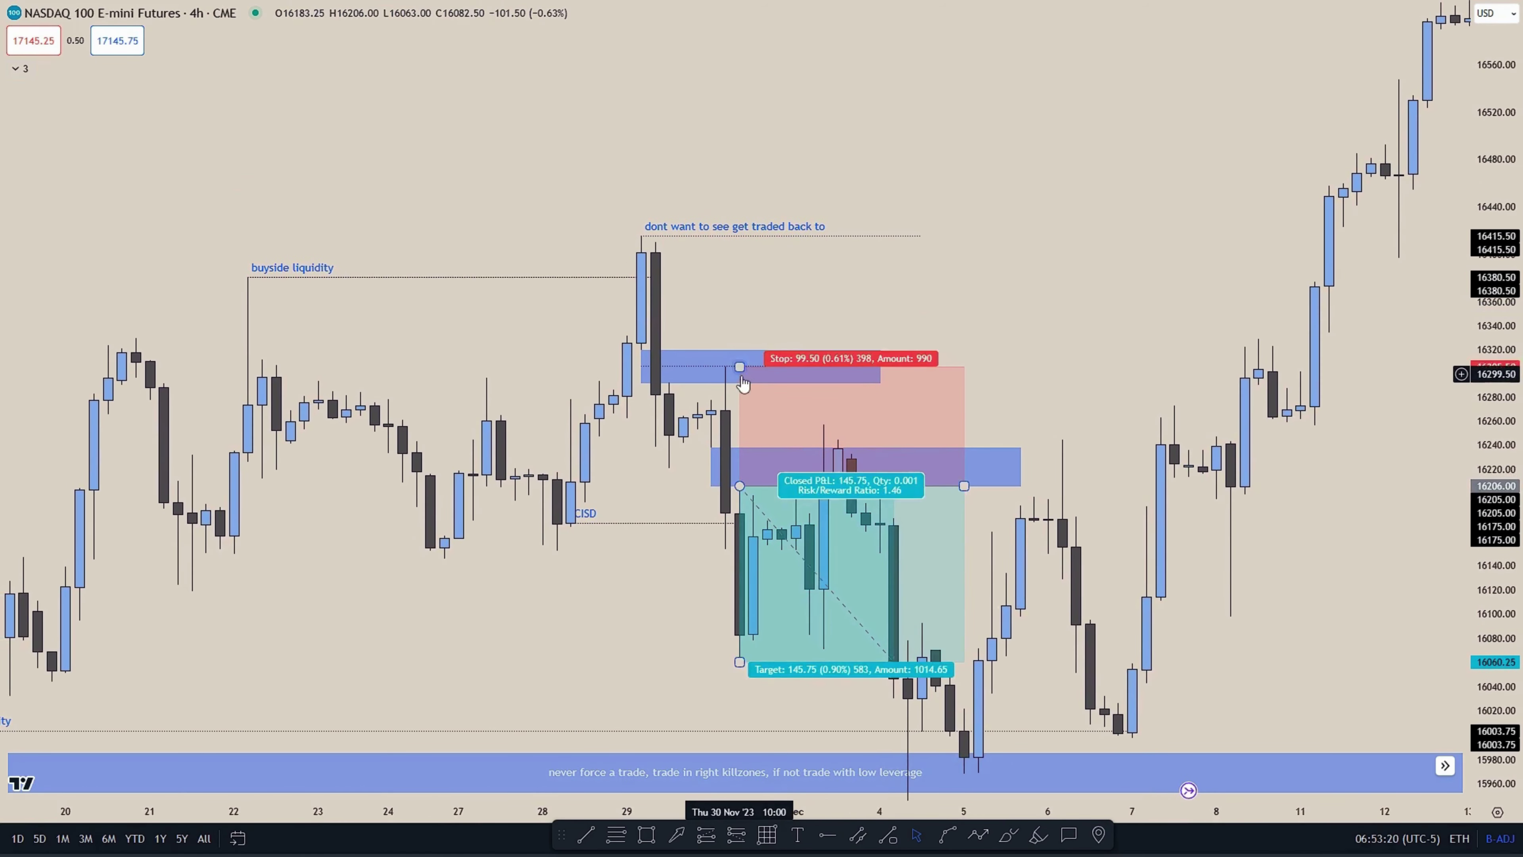
pyautogui.moveTo(738, 364); pyautogui.dragTo(644, 236)
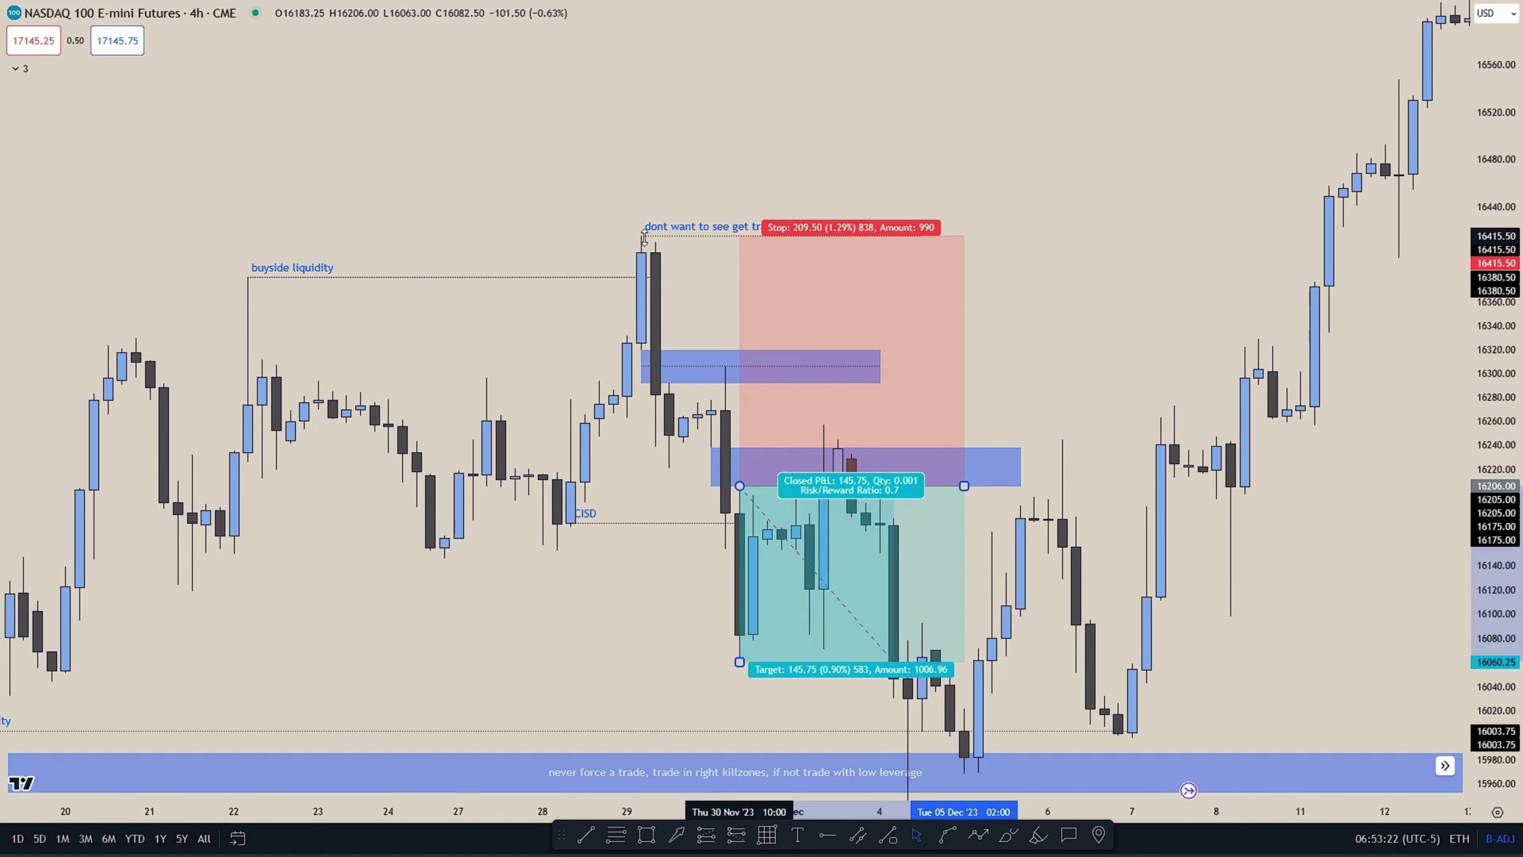
# - Move the short position's stop back down to 16305.50
pyautogui.click(614, 206)
pyautogui.moveTo(585, 187); pyautogui.dragTo(551, 121)
pyautogui.click(702, 171)
pyautogui.moveTo(706, 170); pyautogui.dragTo(706, 300)
# - Examine the short position's entry, stop and target against the two blue zones and the price action around the CISD level
pyautogui.moveTo(716, 234); pyautogui.dragTo(716, 145)
pyautogui.moveTo(594, 318); pyautogui.dragTo(602, 400)
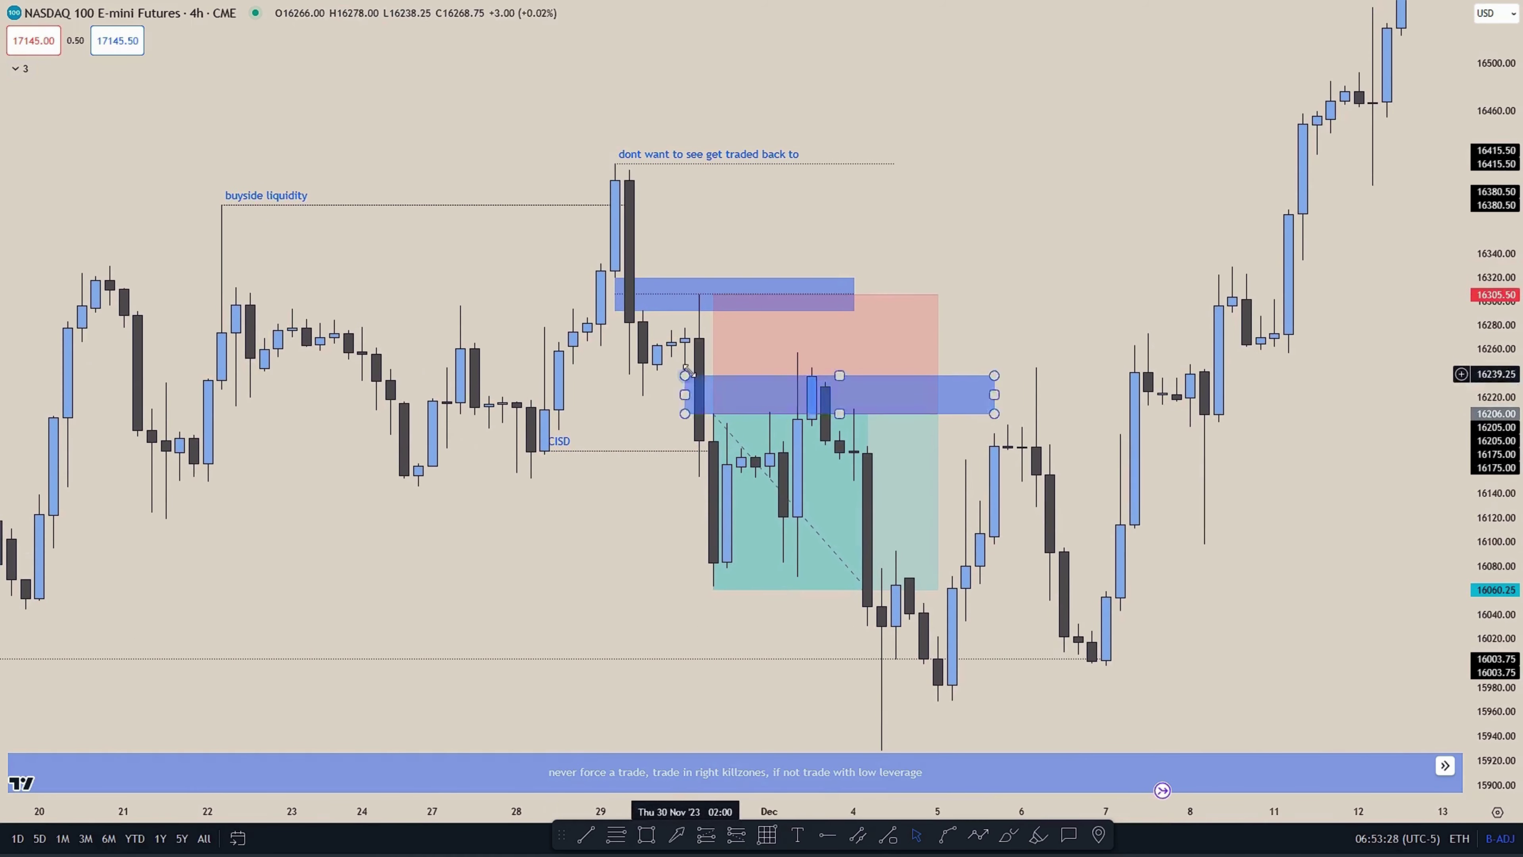
pyautogui.click(699, 288)
pyautogui.click(725, 322)
pyautogui.moveTo(757, 243)
pyautogui.mouseDown()
pyautogui.moveTo(805, 194)
pyautogui.moveTo(766, 212)
pyautogui.moveTo(761, 259)
pyautogui.mouseUp()
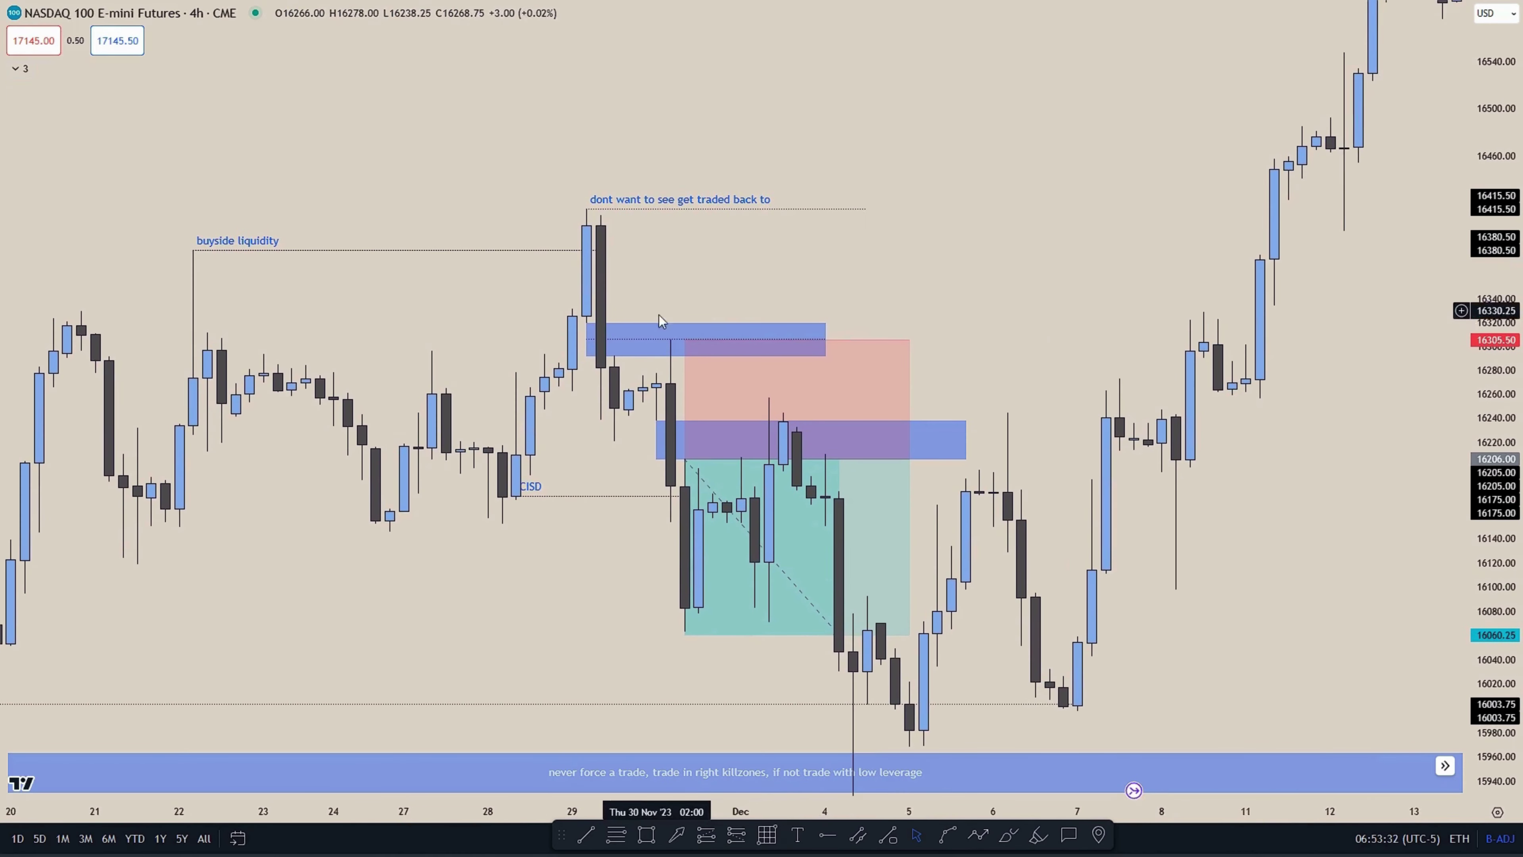
pyautogui.moveTo(667, 143); pyautogui.dragTo(796, 167)
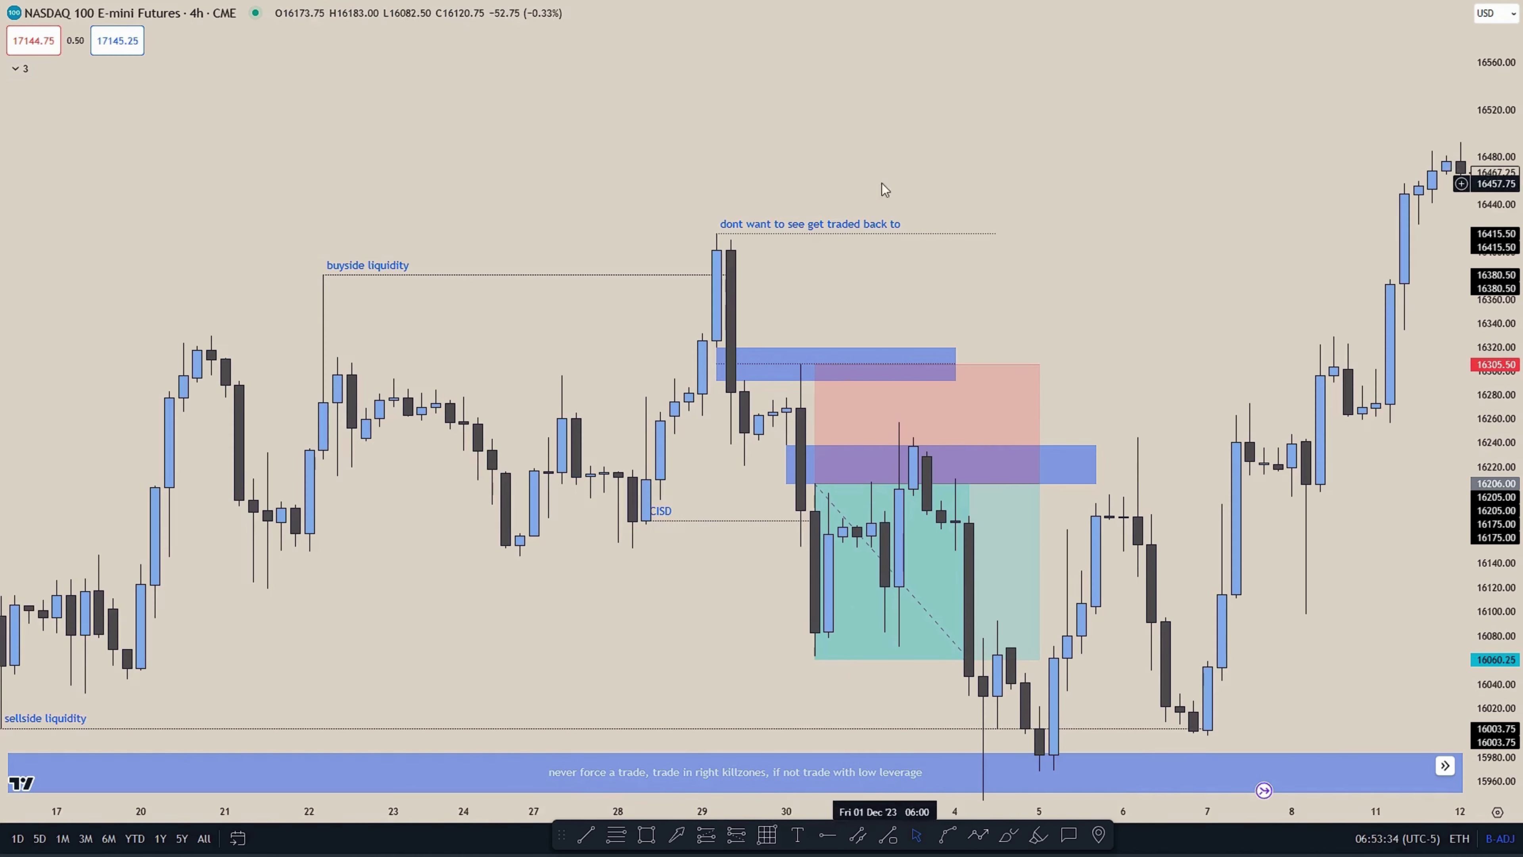
pyautogui.moveTo(1086, 292); pyautogui.dragTo(883, 234)
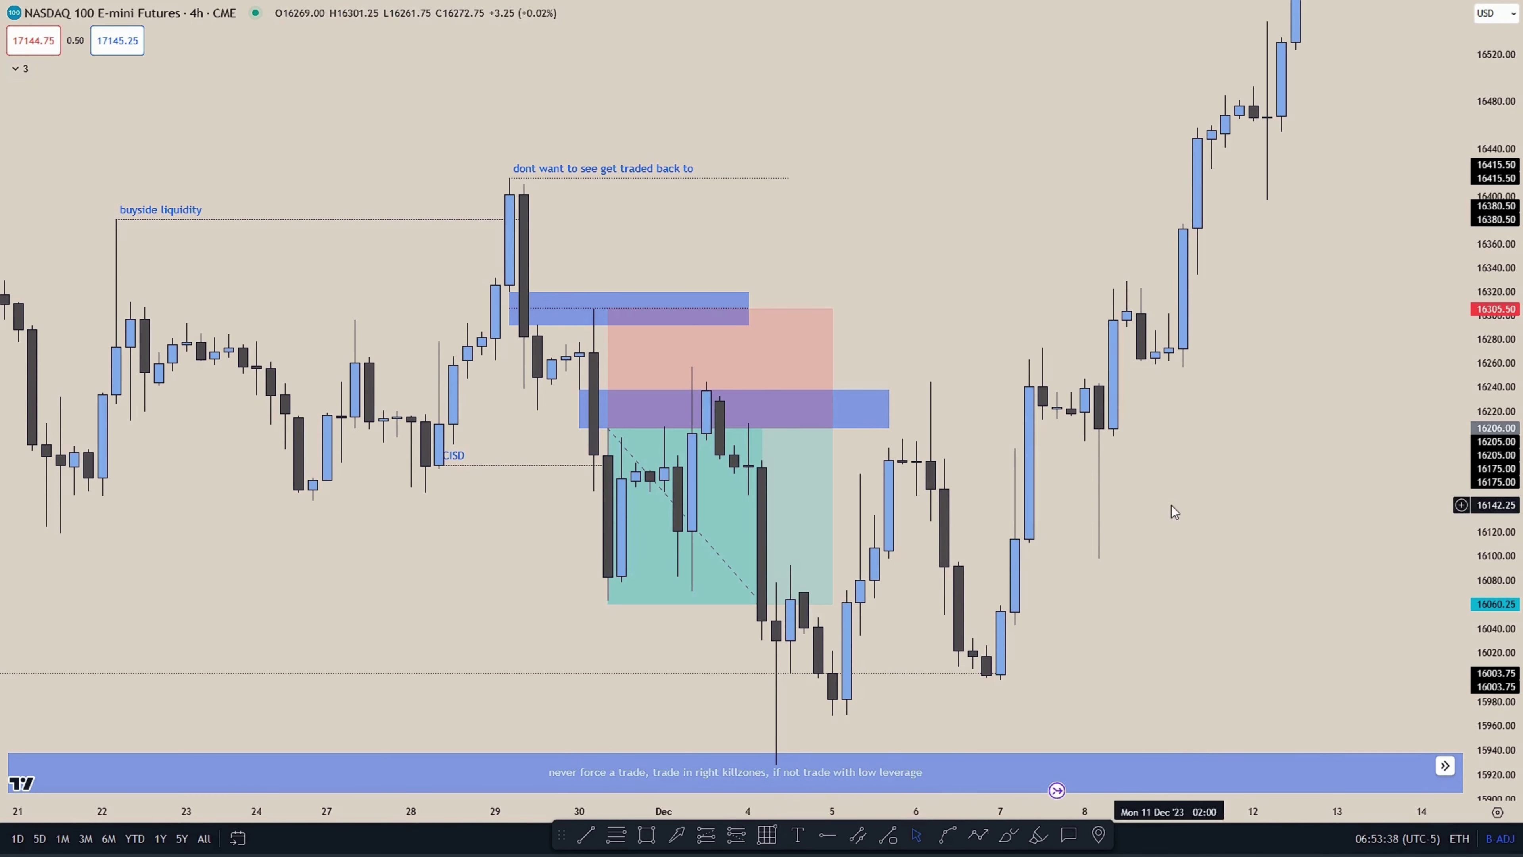
pyautogui.moveTo(1040, 273); pyautogui.dragTo(1148, 263)
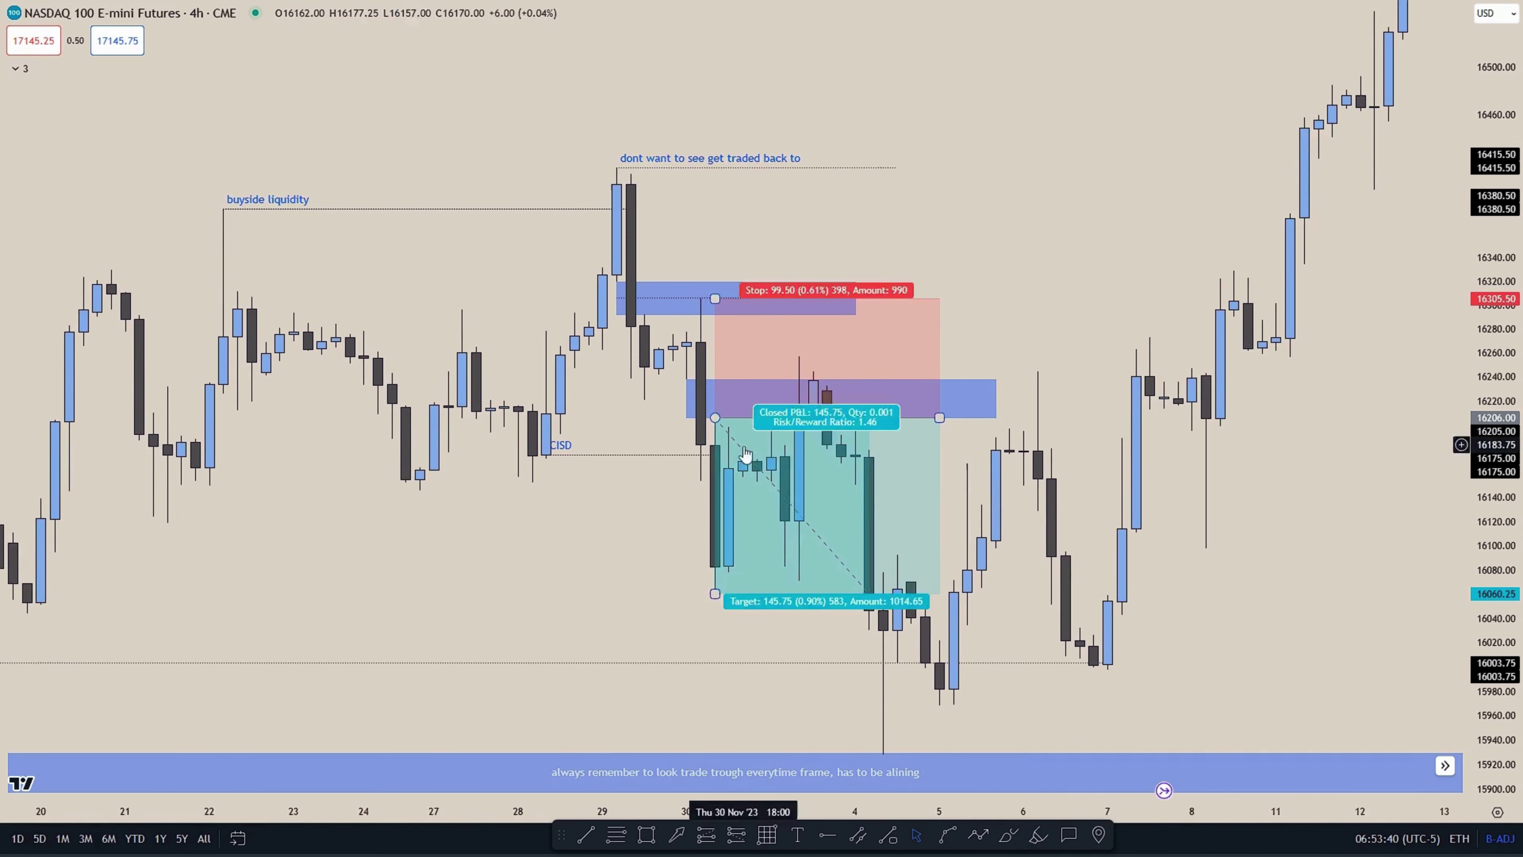
pyautogui.moveTo(650, 542); pyautogui.dragTo(733, 509)
pyautogui.moveTo(734, 387); pyautogui.dragTo(713, 406)
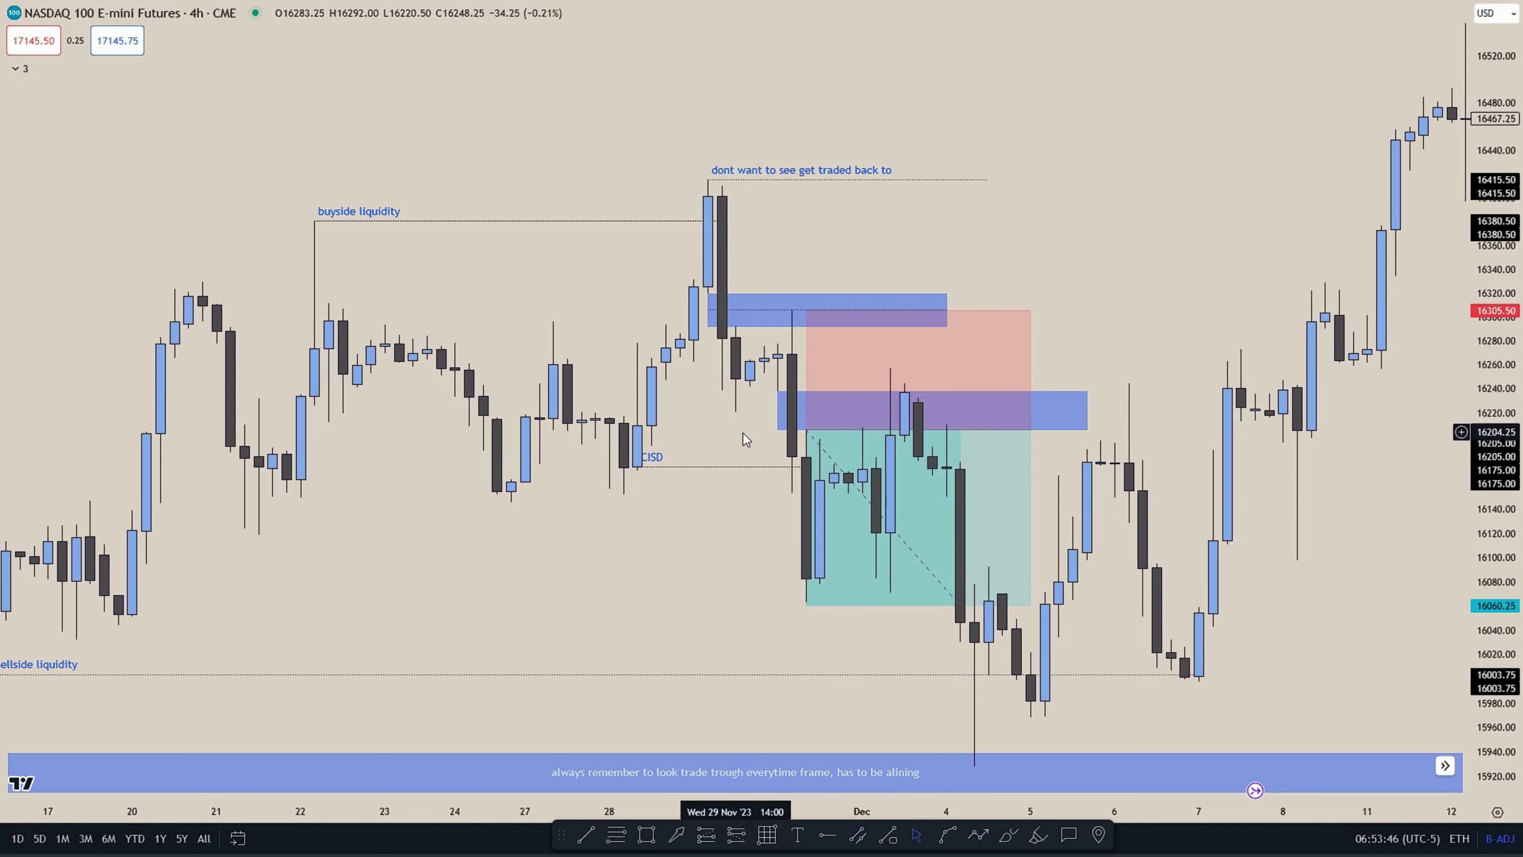
pyautogui.moveTo(743, 433); pyautogui.dragTo(748, 450)
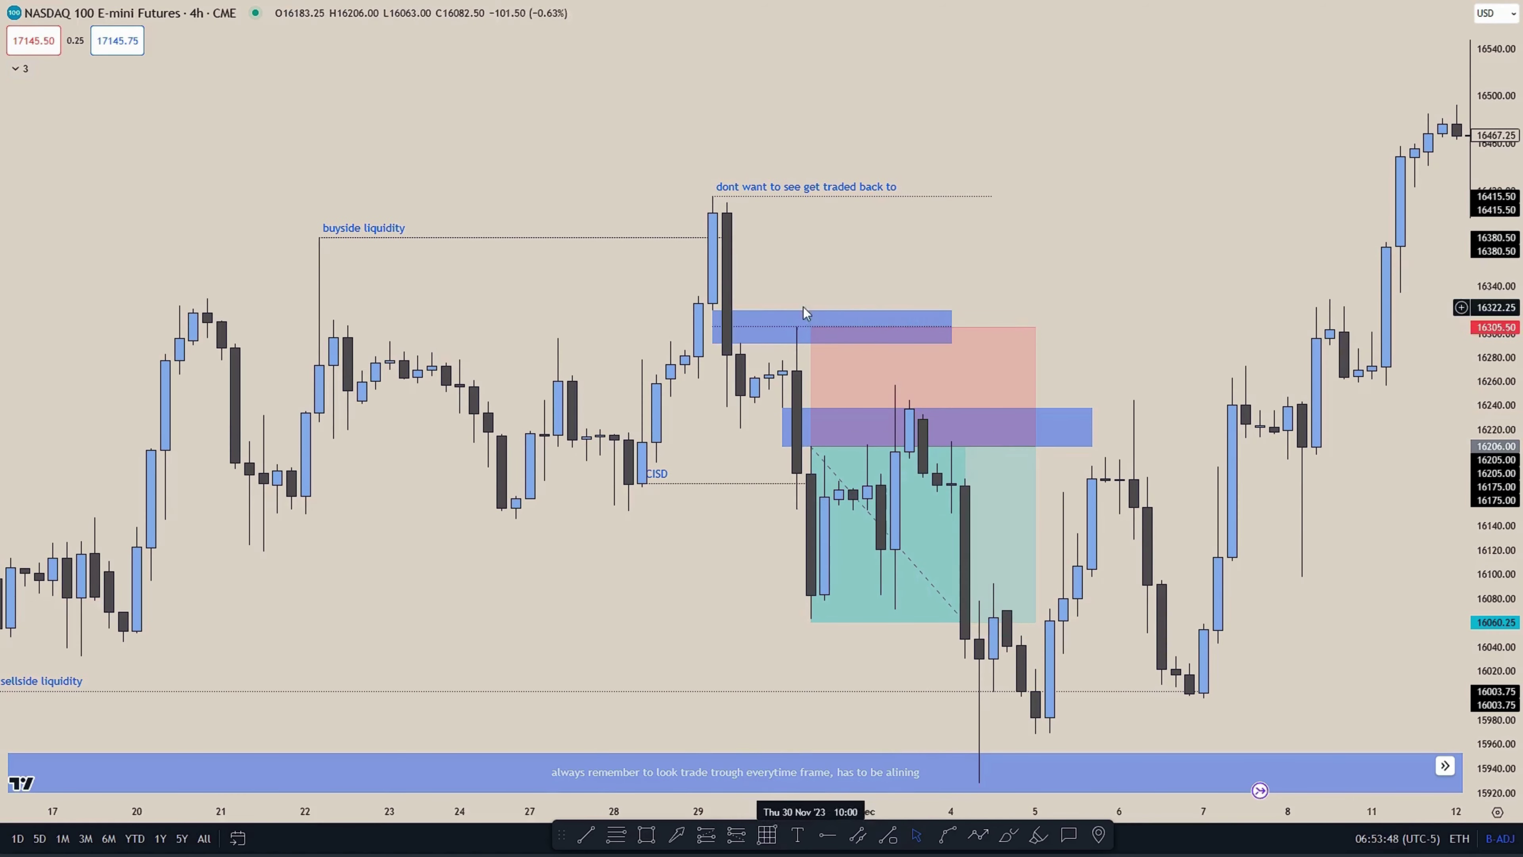
# - Lower the short position's target to 16003.50 at the sellside liquidity line
pyautogui.scroll(-4, 941, 501)
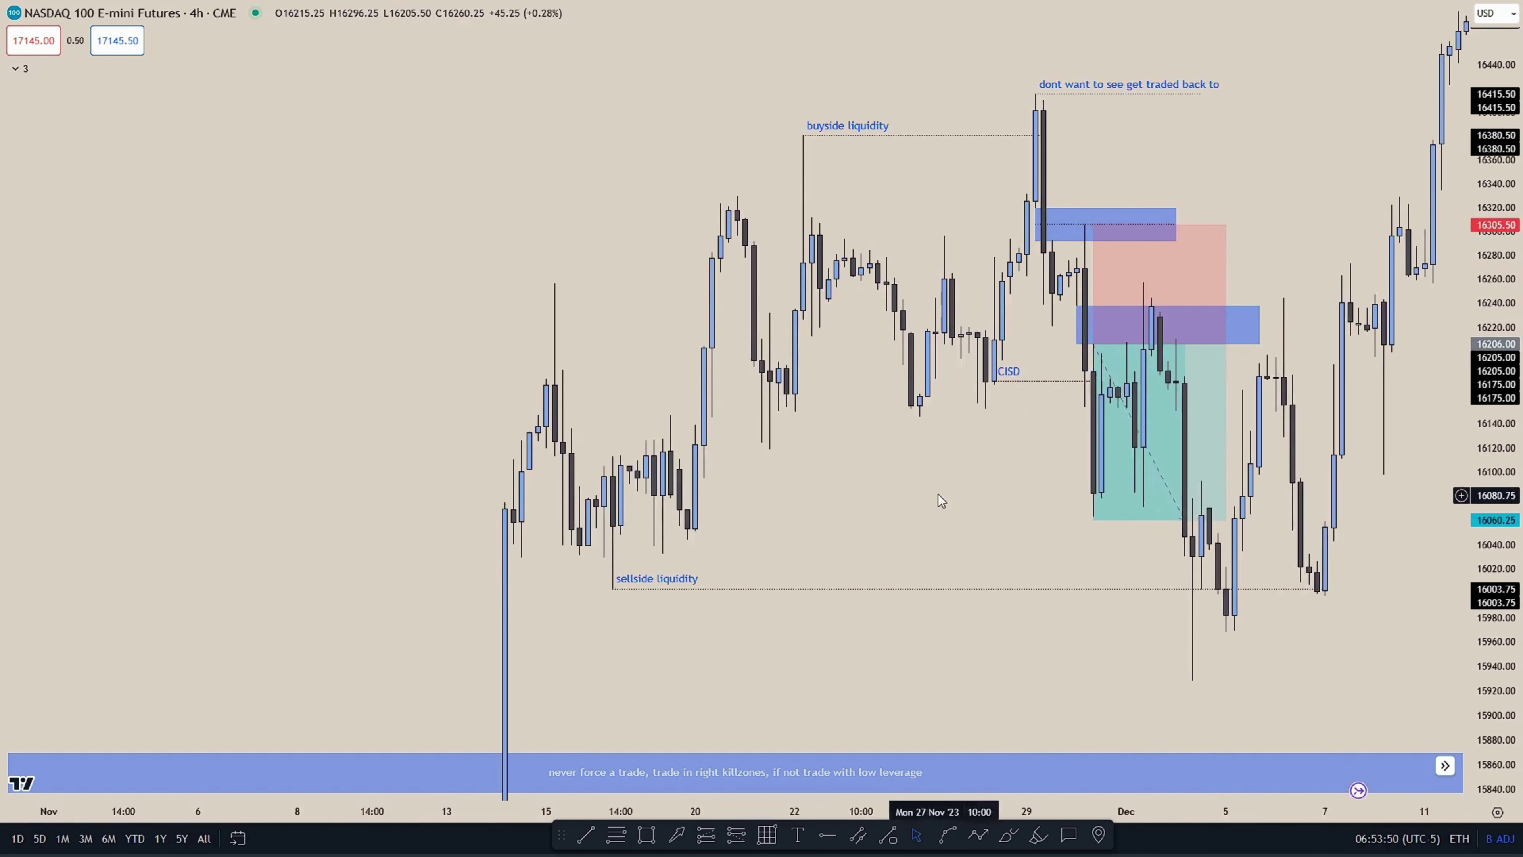
pyautogui.moveTo(939, 495); pyautogui.dragTo(807, 442)
pyautogui.moveTo(962, 466); pyautogui.dragTo(981, 534)
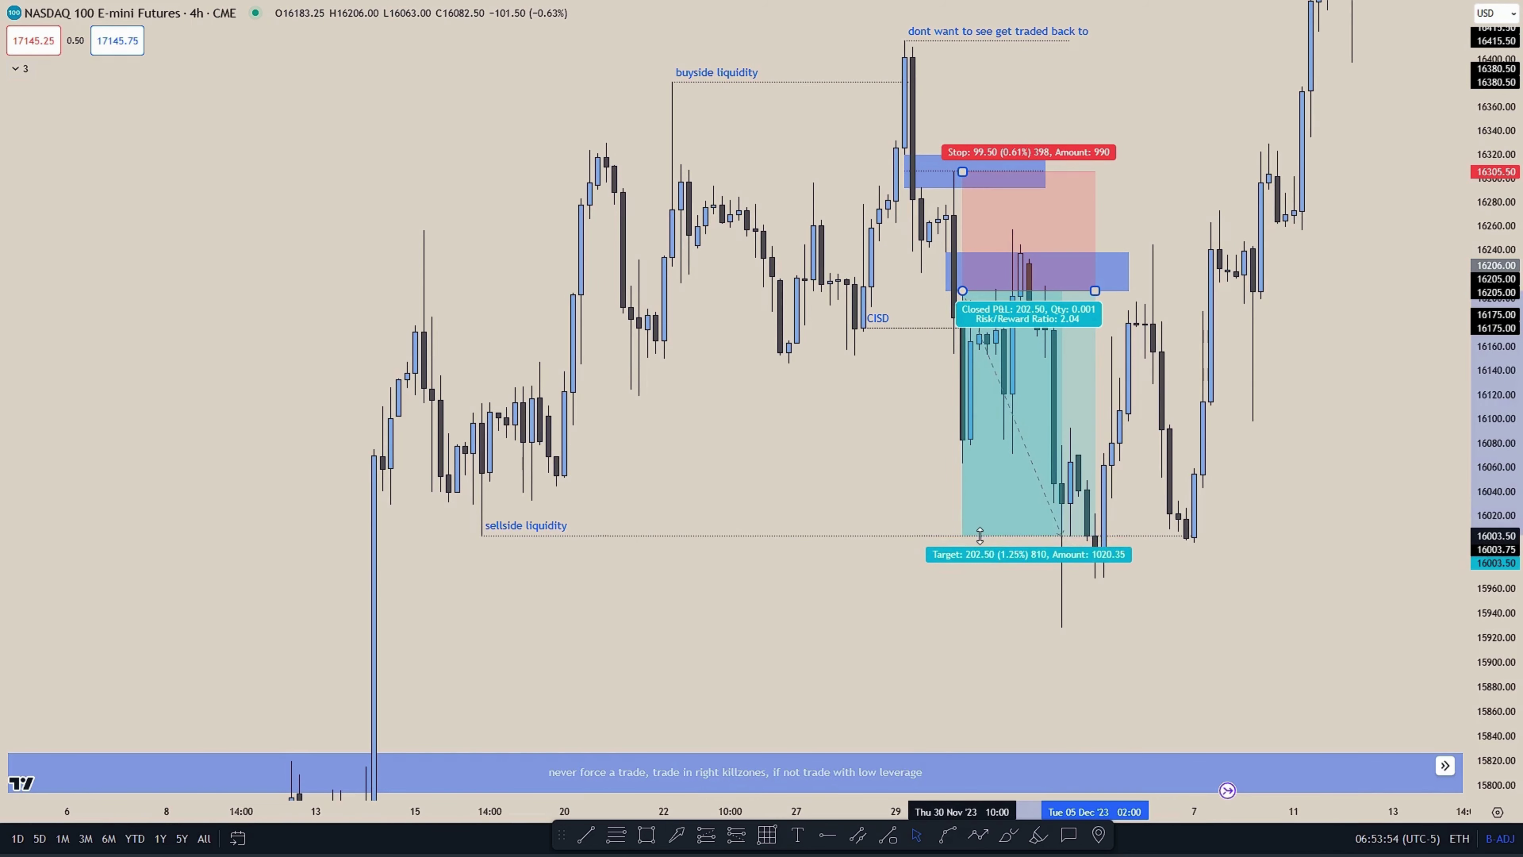
pyautogui.click(857, 476)
# - Examine the buyside liquidity sweep, the 16415.50 high, the blue zones and the candle that sets the CISD level
pyautogui.scroll(2, 955, 439)
pyautogui.moveTo(1201, 456); pyautogui.dragTo(1323, 524)
pyautogui.scroll(2, 929, 448)
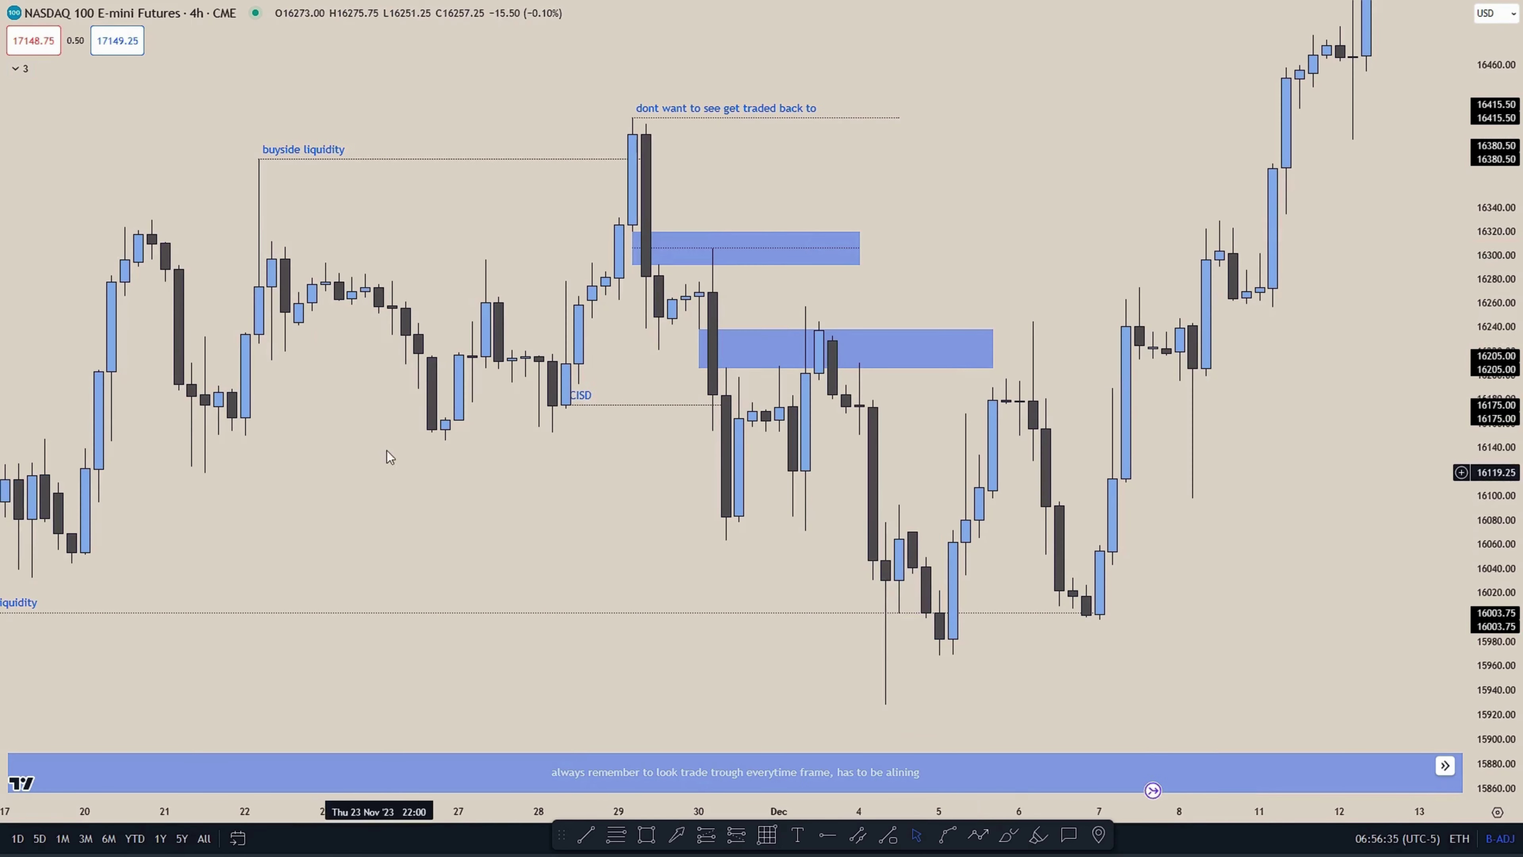
pyautogui.moveTo(452, 245); pyautogui.dragTo(438, 368)
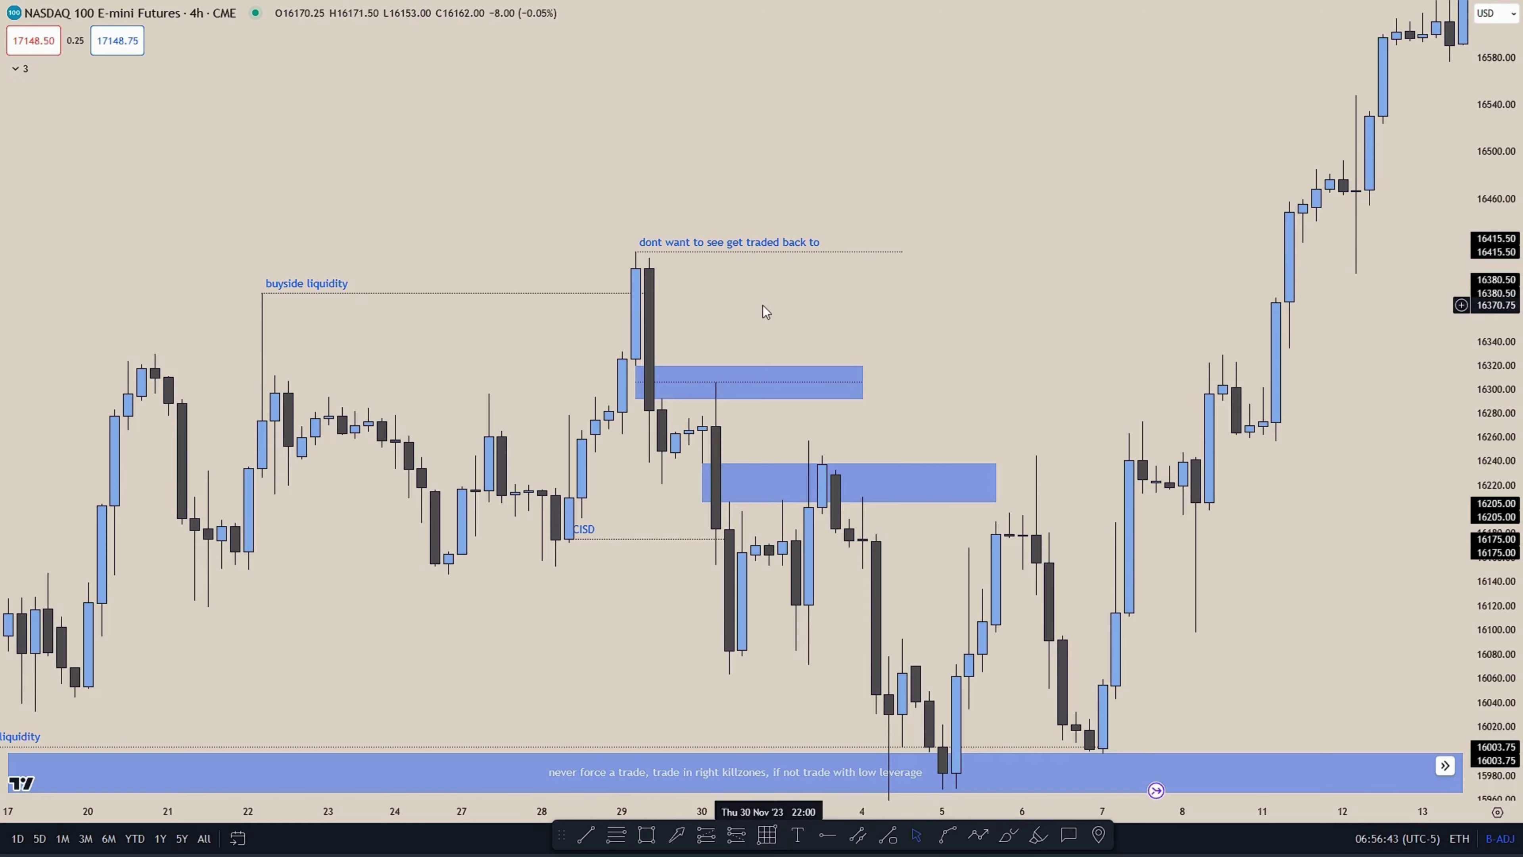
pyautogui.moveTo(766, 311); pyautogui.dragTo(816, 262)
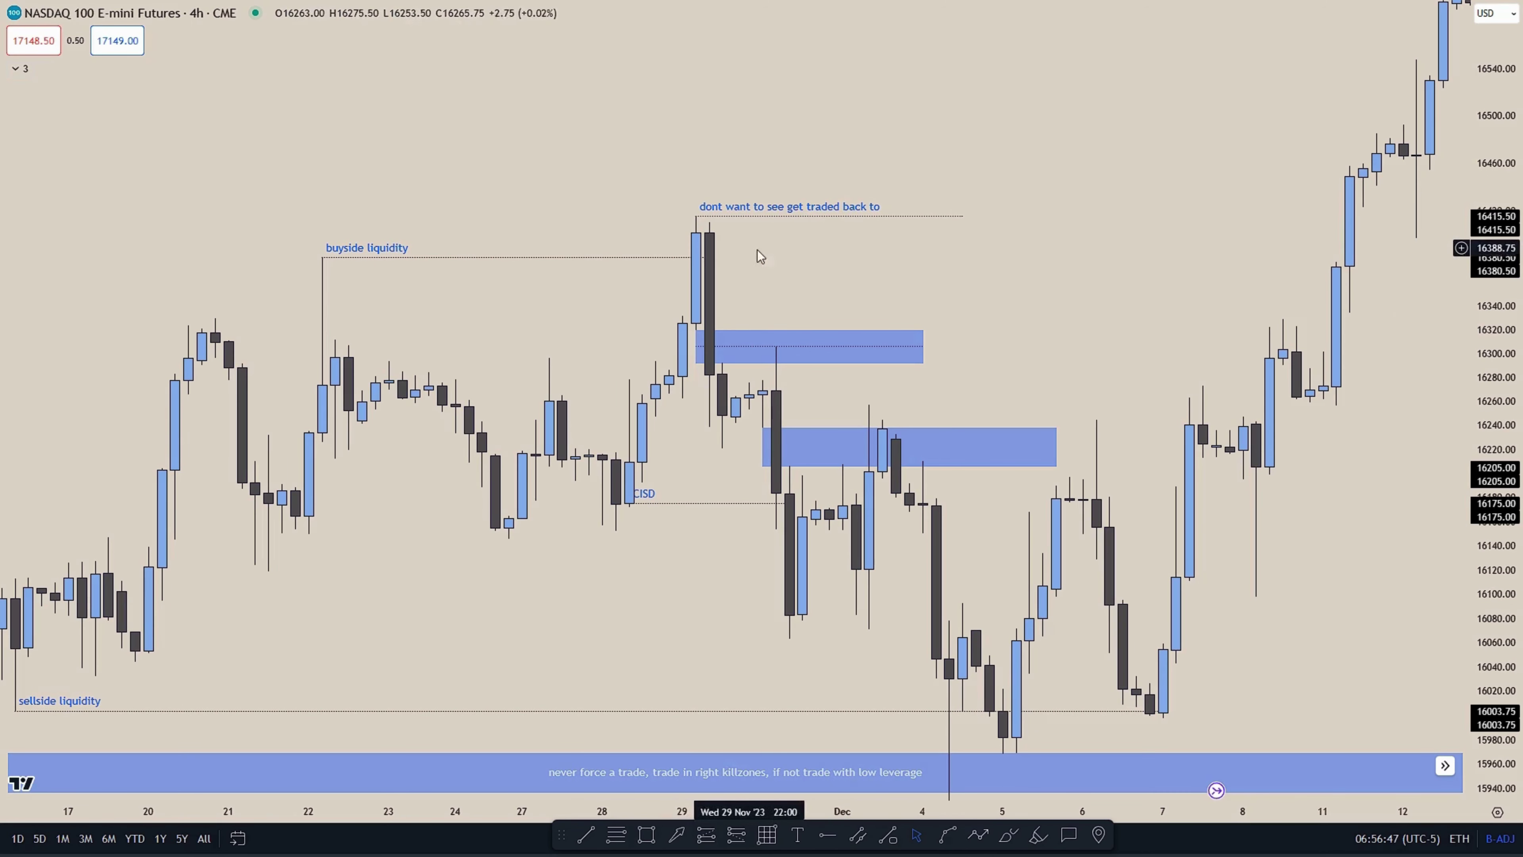
pyautogui.moveTo(812, 261); pyautogui.dragTo(770, 185)
pyautogui.moveTo(591, 474); pyautogui.dragTo(617, 437)
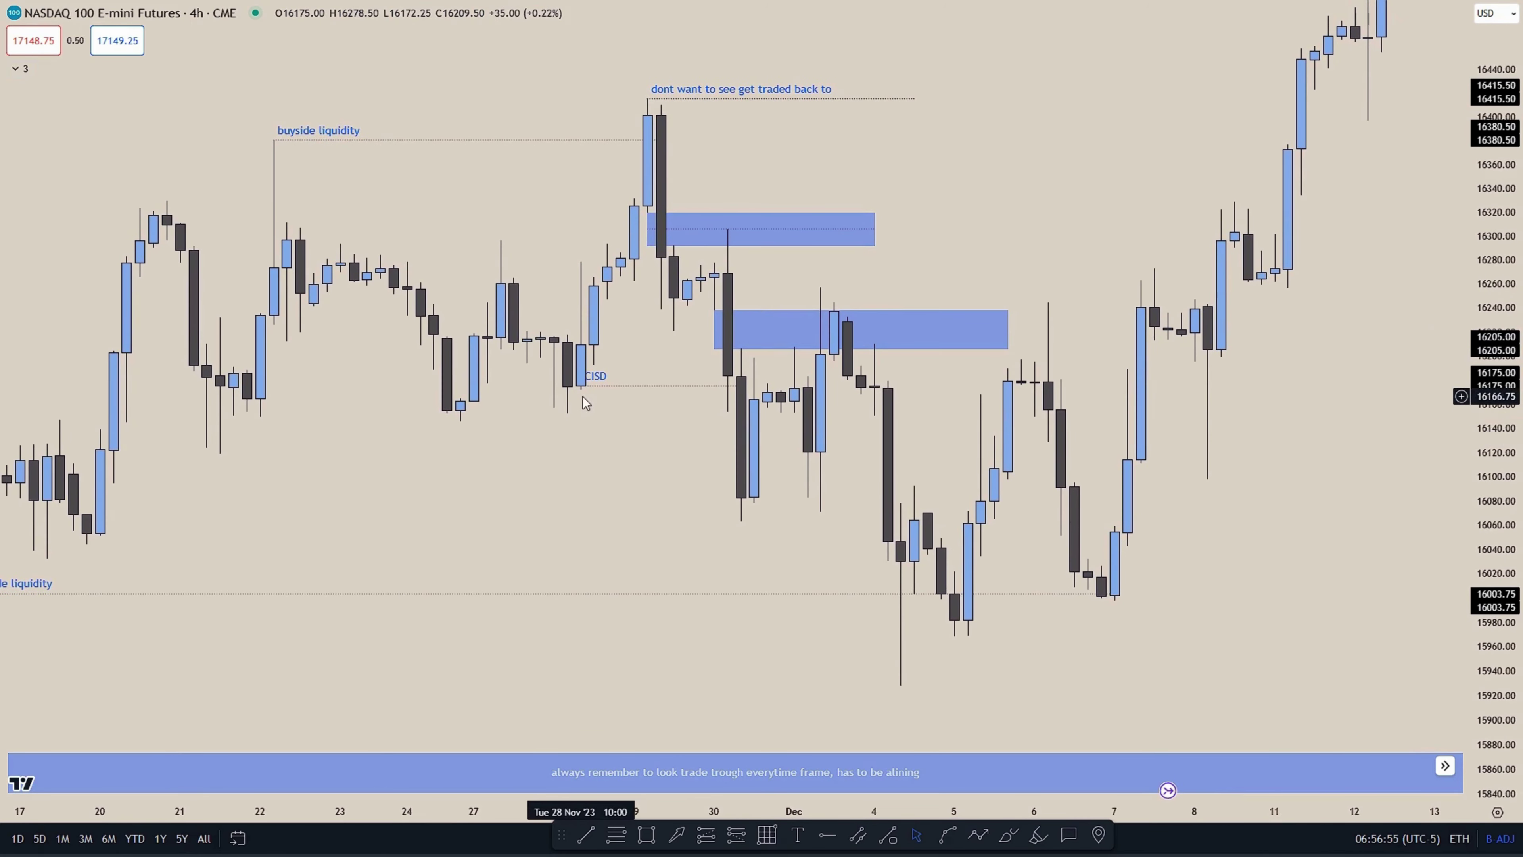
pyautogui.moveTo(624, 351); pyautogui.dragTo(622, 311)
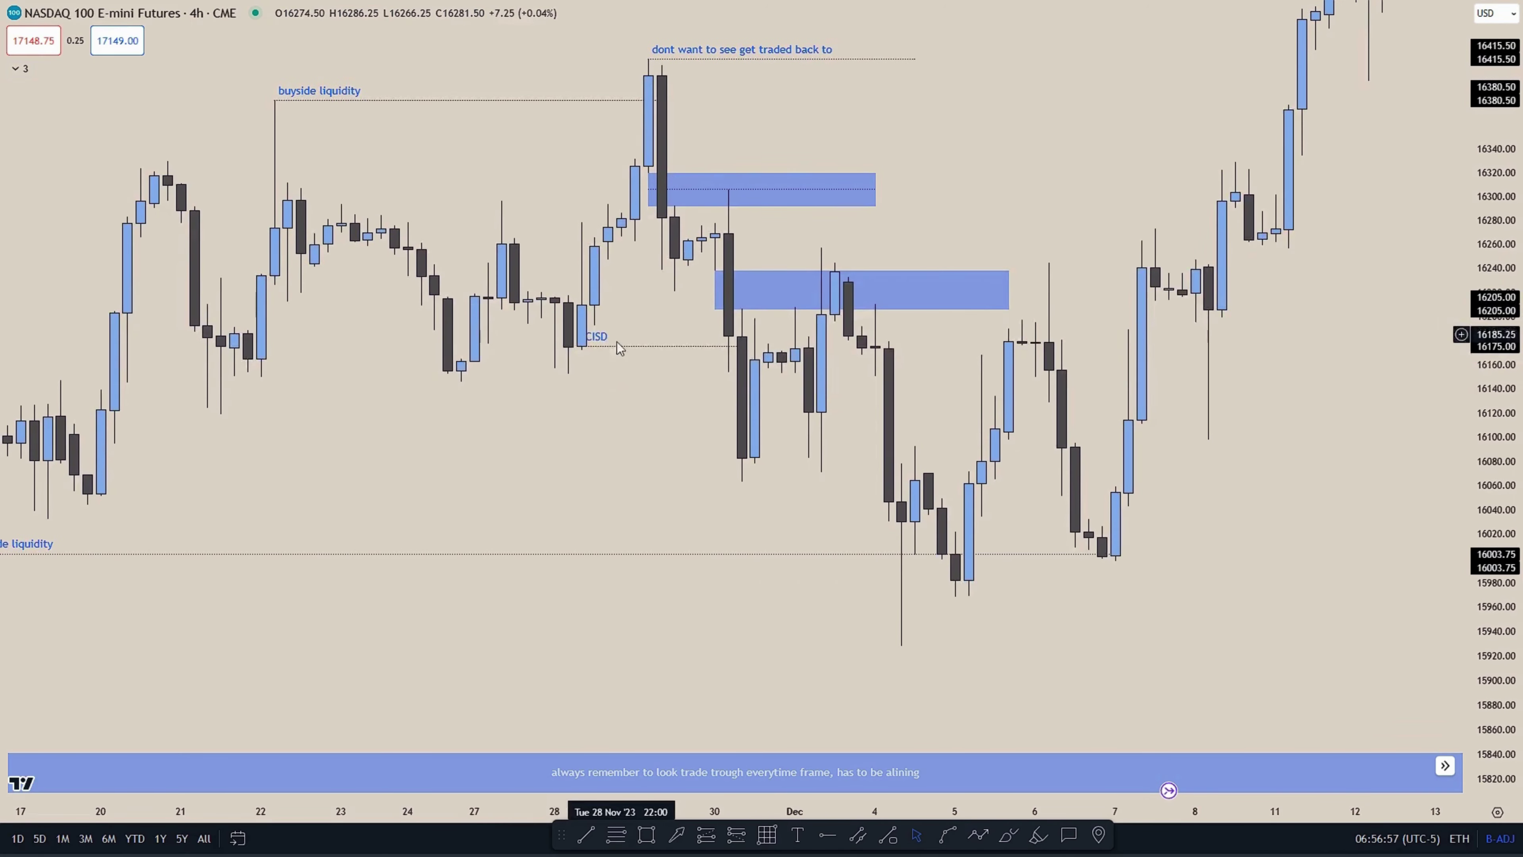
# - Try the CISD line at the 28 November 10:00 candle's 16172.25 low
pyautogui.moveTo(605, 381); pyautogui.dragTo(614, 450)
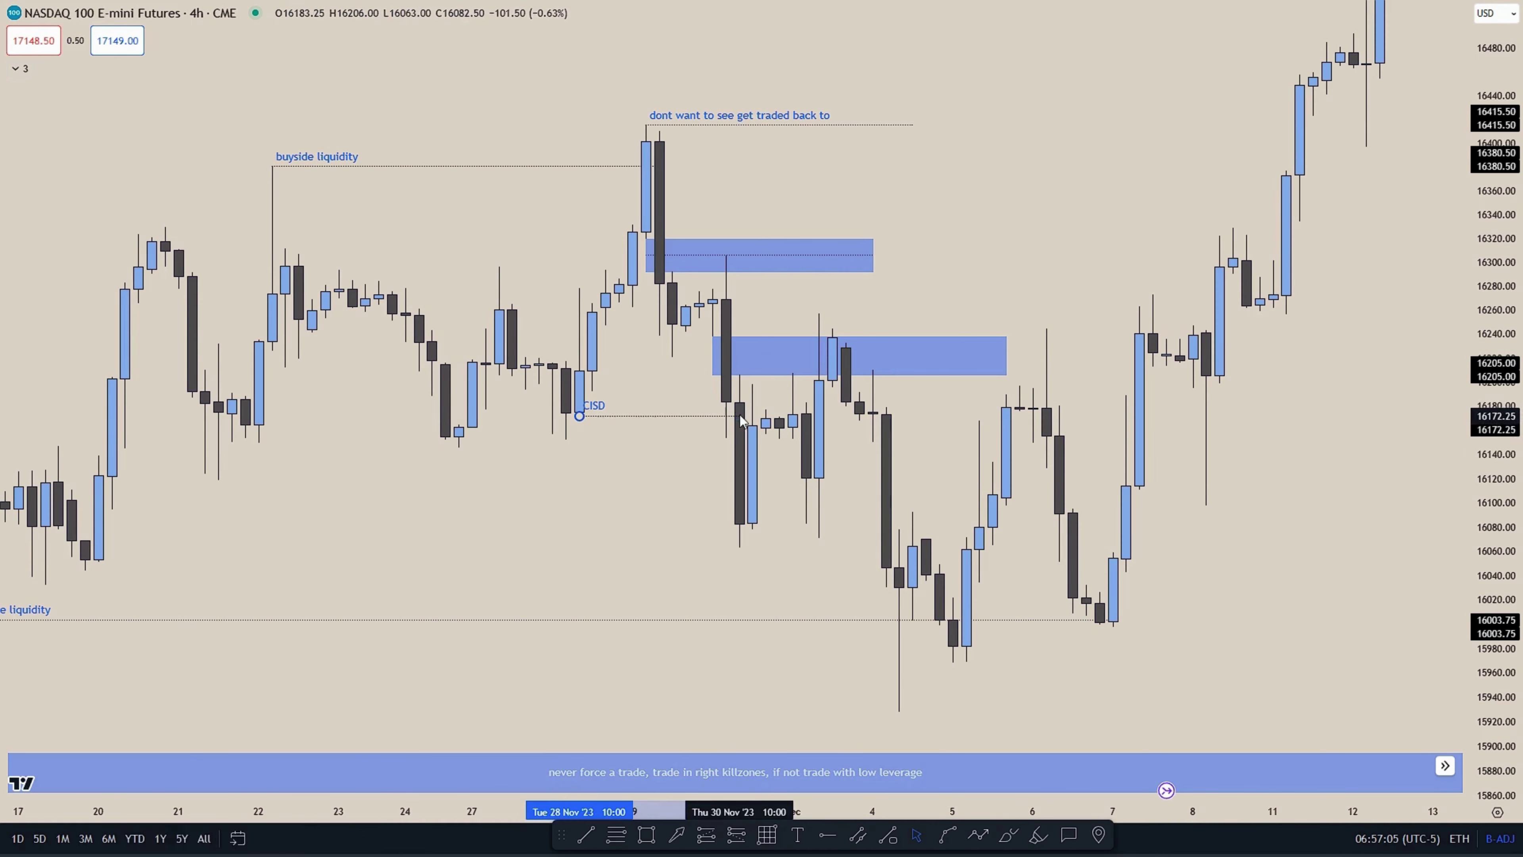
pyautogui.click(579, 413)
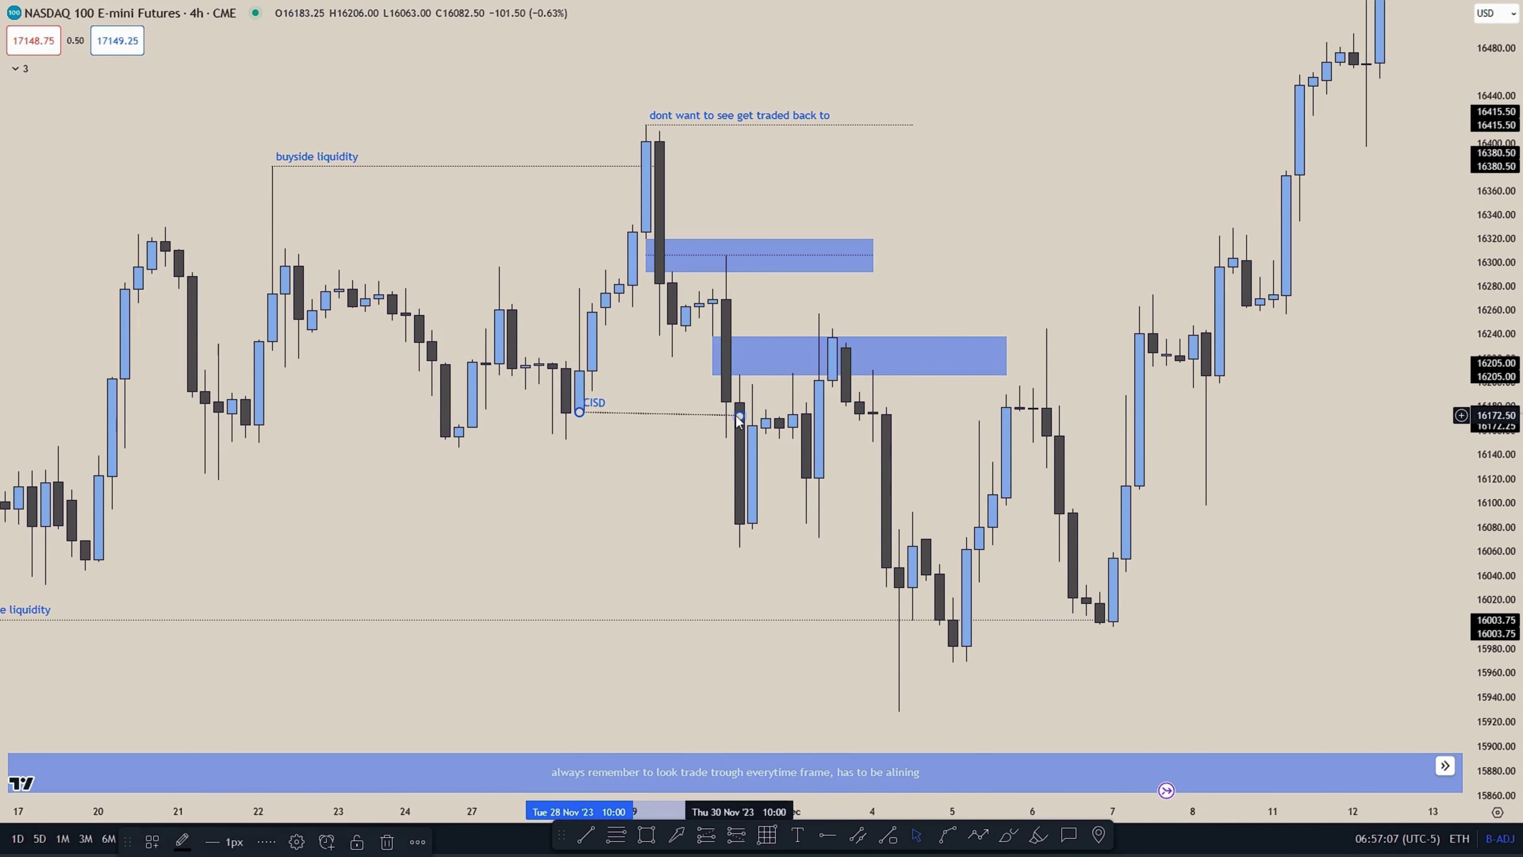
pyautogui.press('Escape')
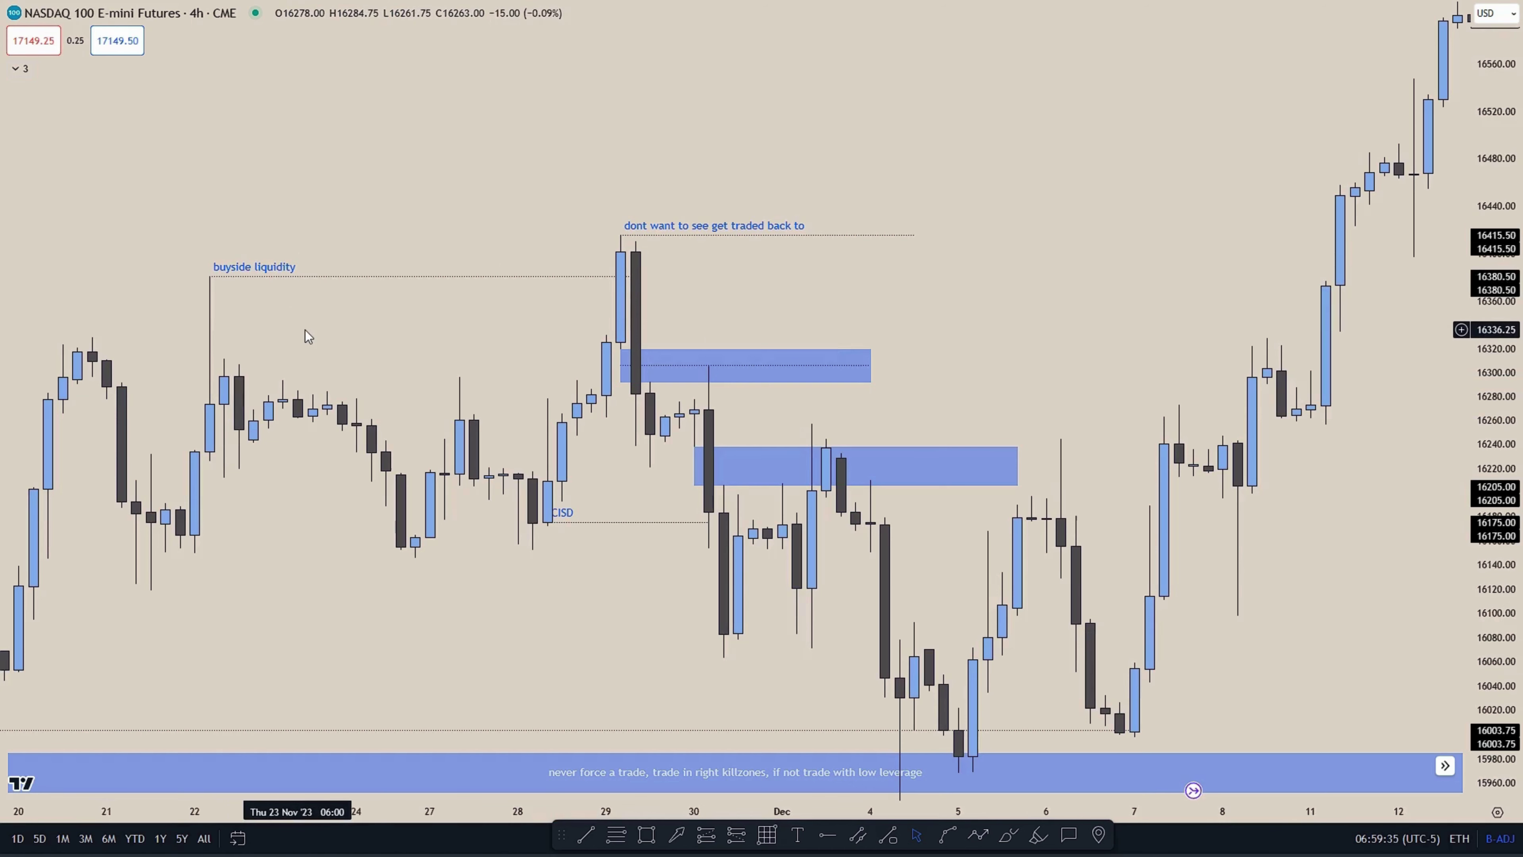
# - Examine the 16380.50 buyside liquidity high and the later sweep above it relative to the CISD level and sellside liquidity
pyautogui.moveTo(305, 330); pyautogui.dragTo(439, 393)
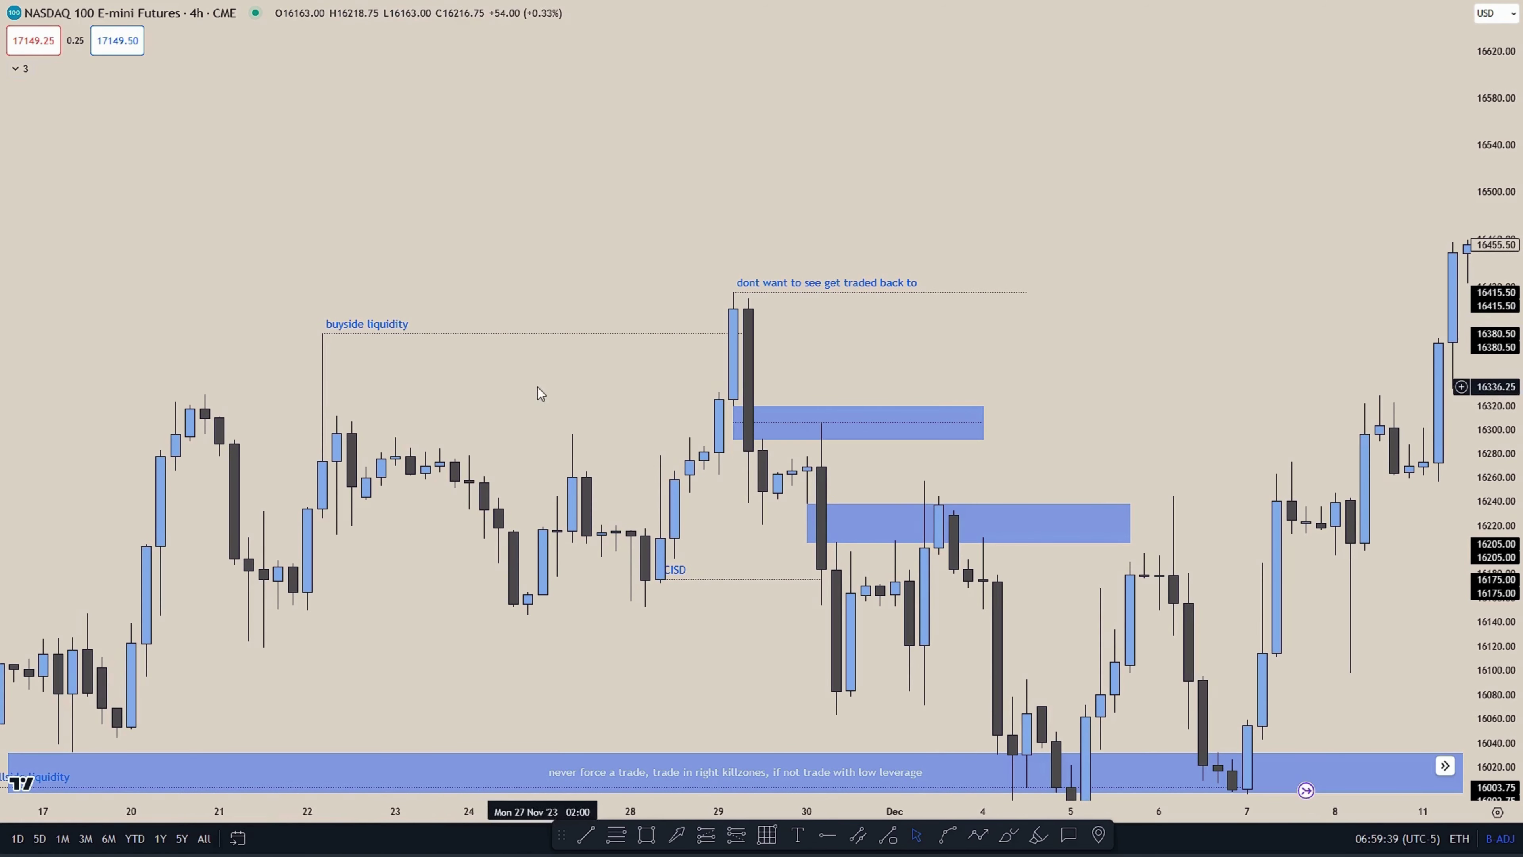
pyautogui.moveTo(540, 393); pyautogui.dragTo(622, 269)
pyautogui.moveTo(457, 279); pyautogui.dragTo(504, 277)
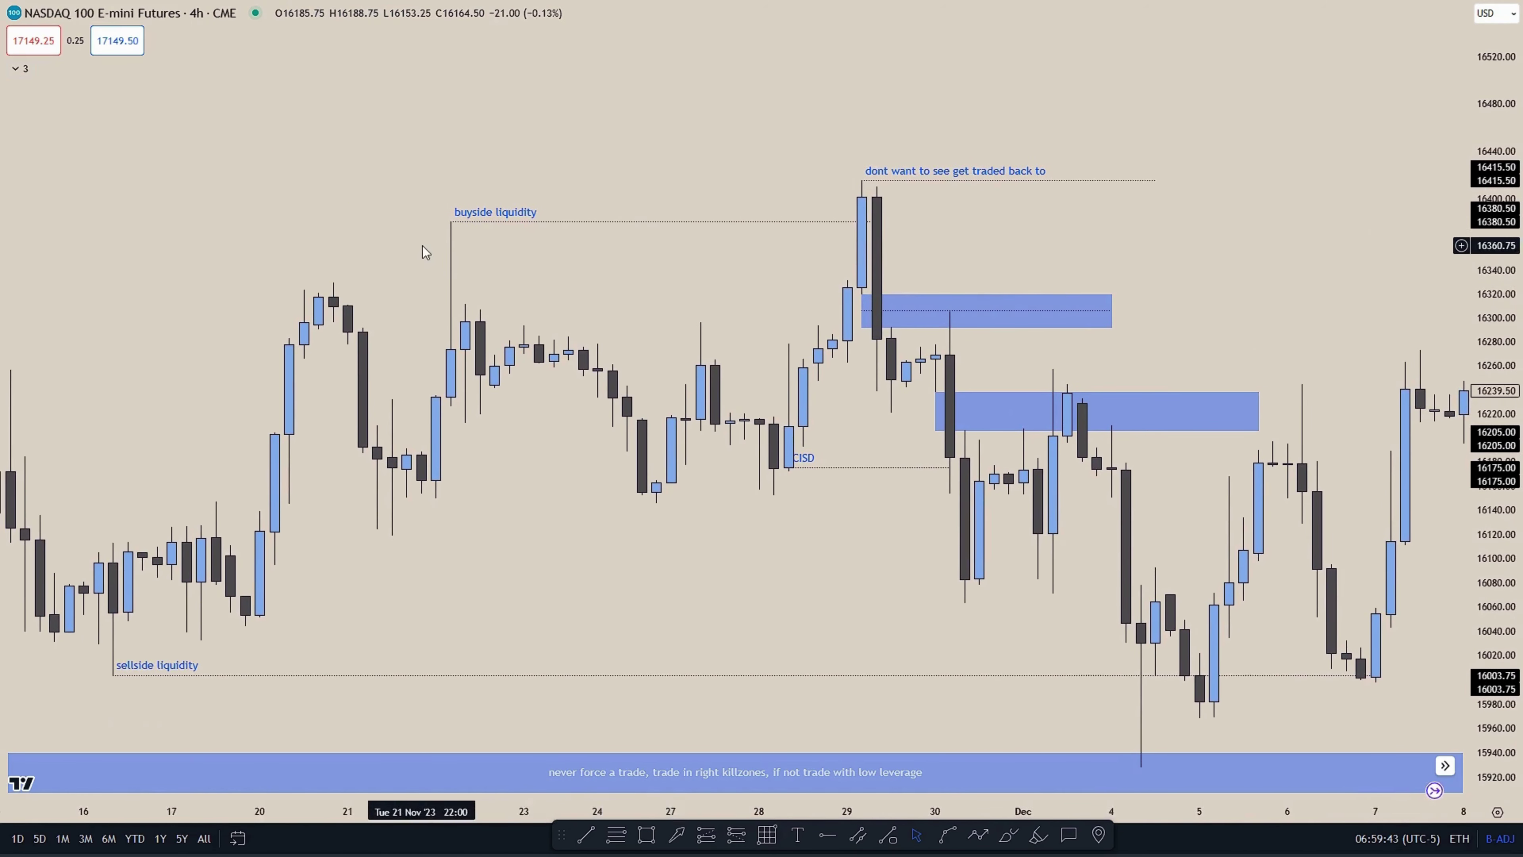
pyautogui.moveTo(426, 248); pyautogui.dragTo(469, 264)
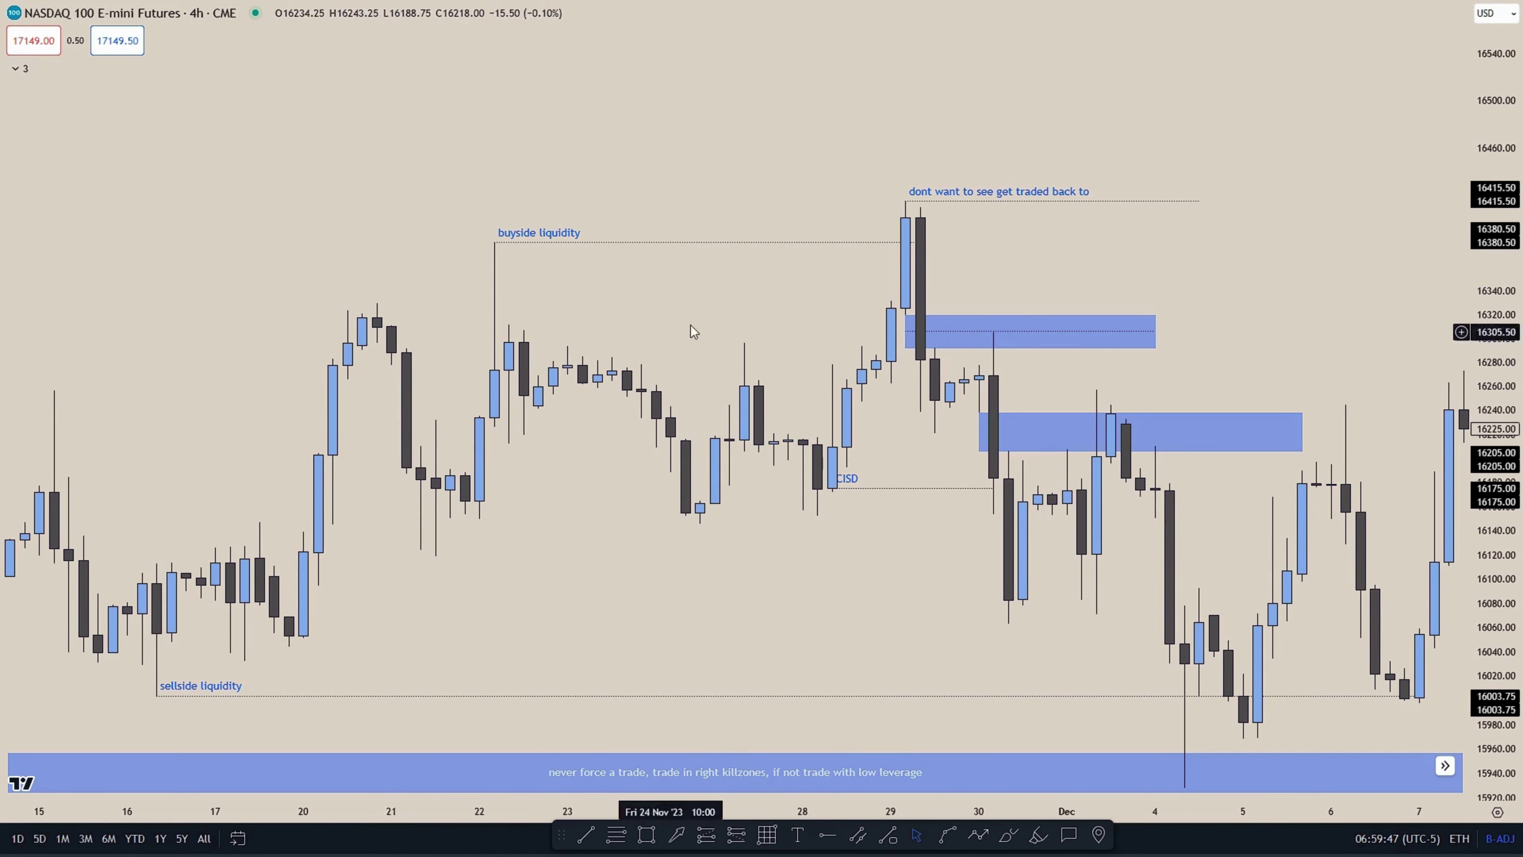
pyautogui.moveTo(731, 332); pyautogui.dragTo(748, 204)
# - Draw a horizontal line from the 4 December 18:00 candle to 6 December 06:00, above the early December lows
pyautogui.moveTo(670, 435); pyautogui.dragTo(334, 472)
pyautogui.moveTo(850, 526); pyautogui.dragTo(826, 509)
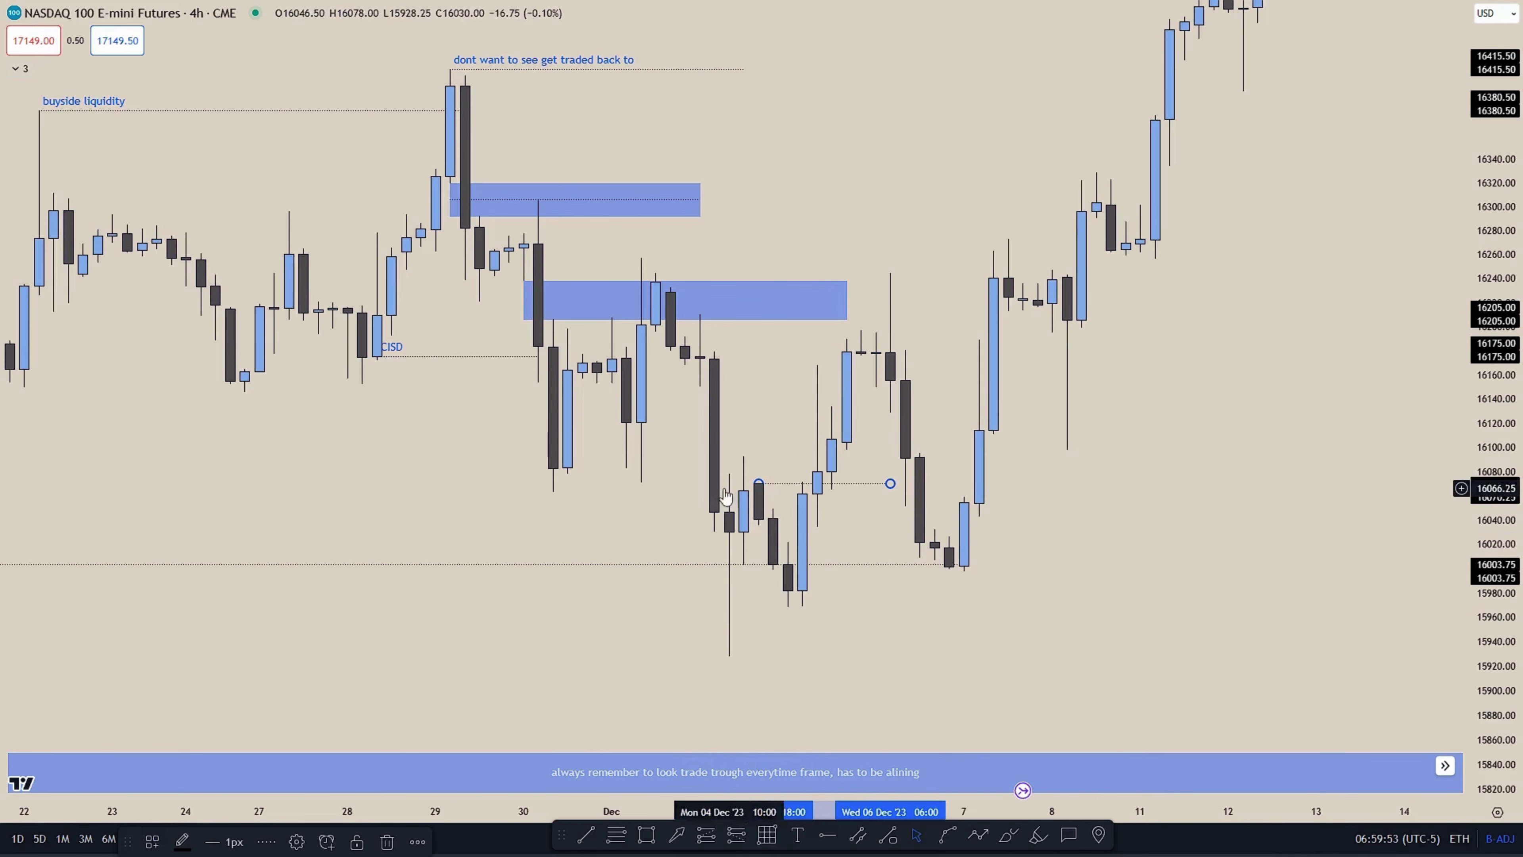
pyautogui.moveTo(423, 468); pyautogui.dragTo(667, 623)
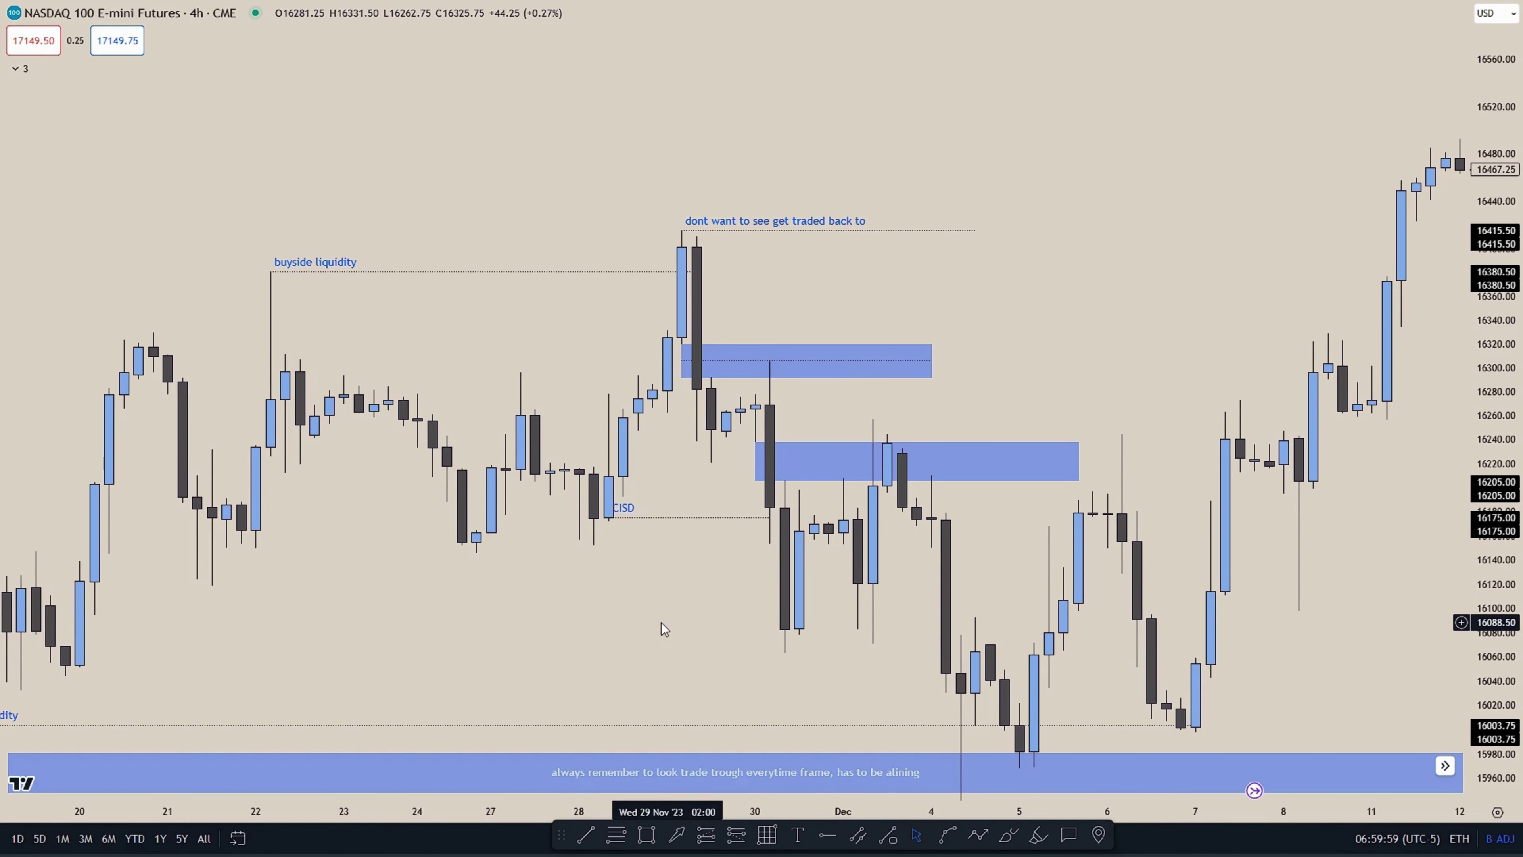
pyautogui.moveTo(676, 484); pyautogui.dragTo(688, 505)
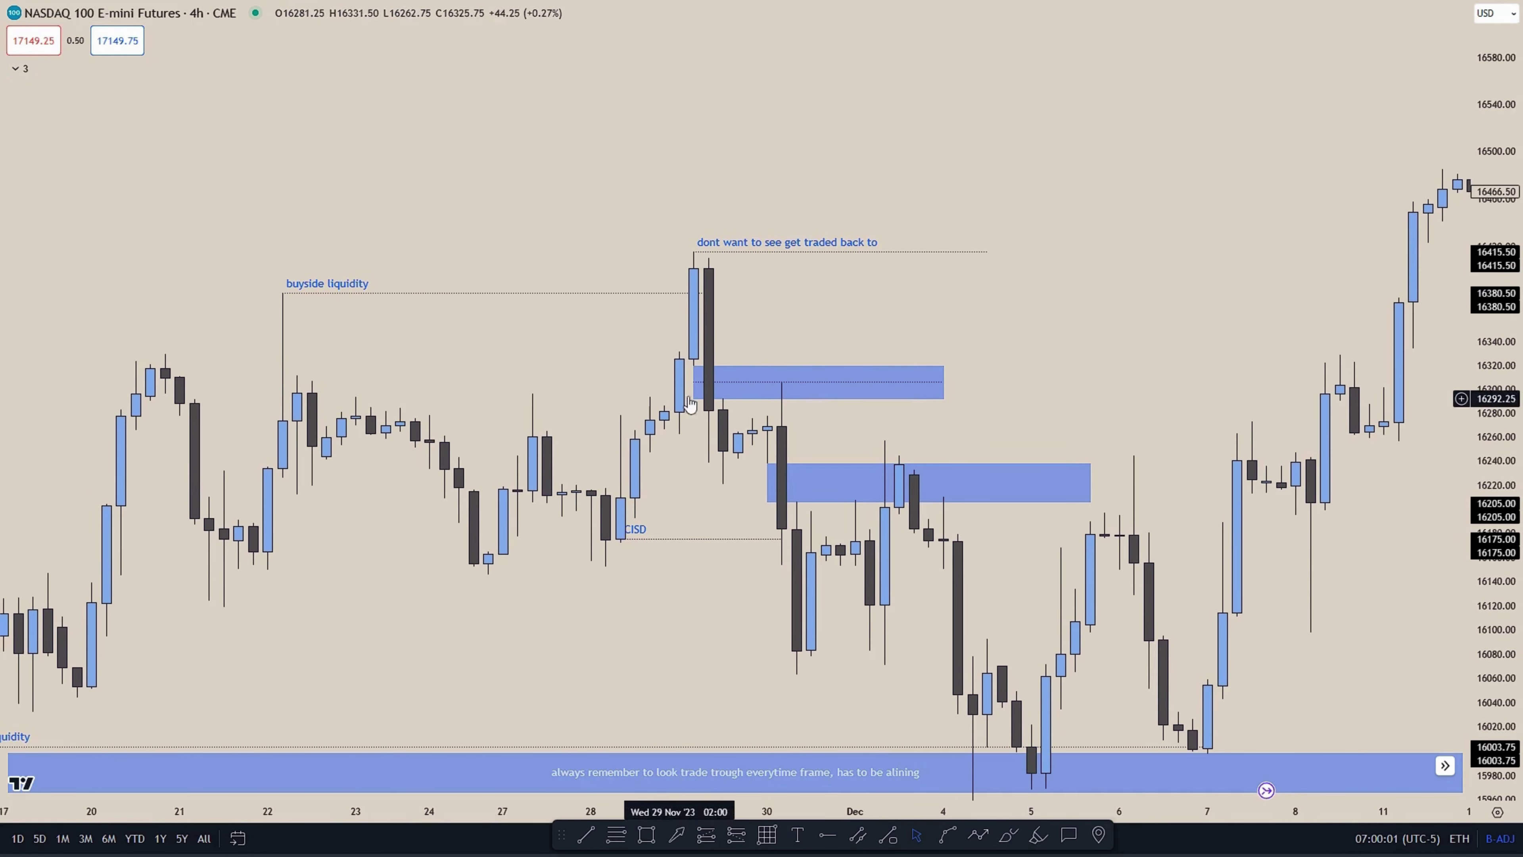